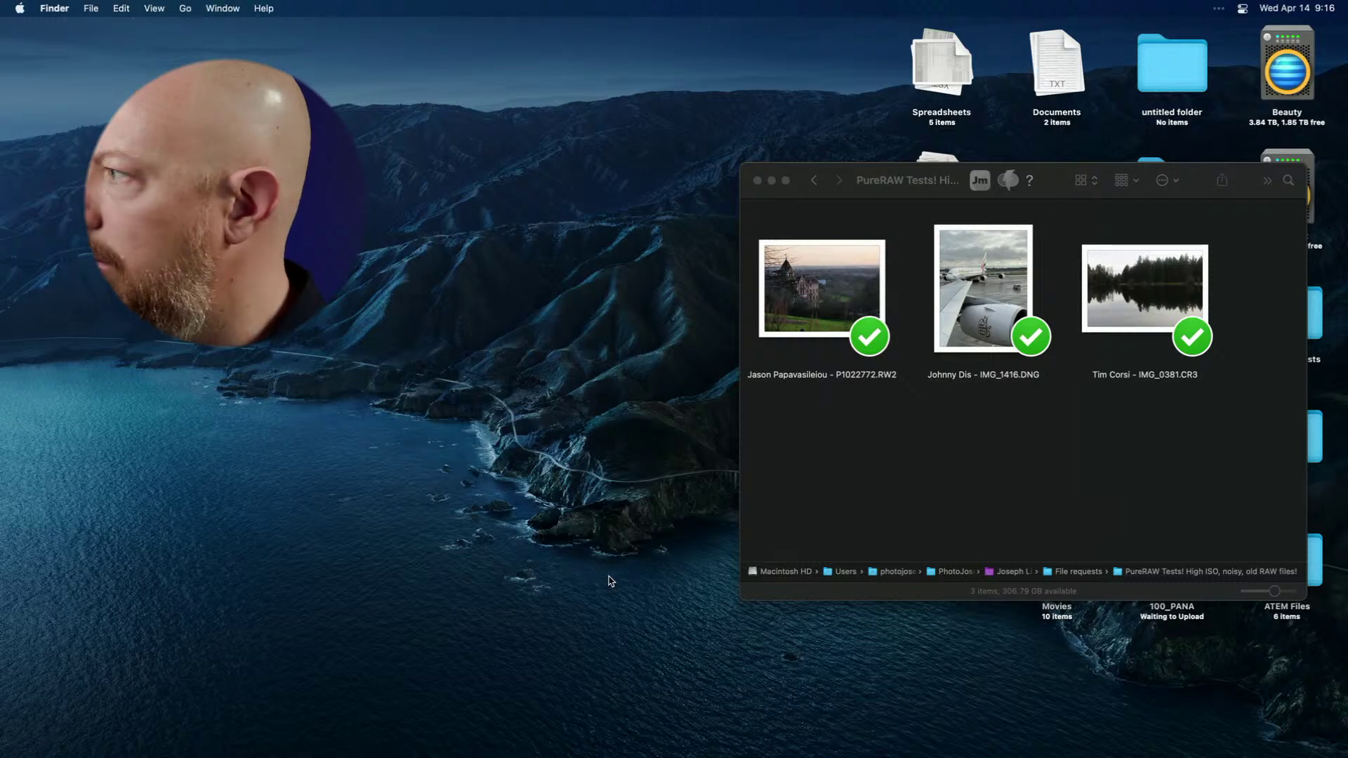
{"action": "left_click", "coordinate": [870, 172]}
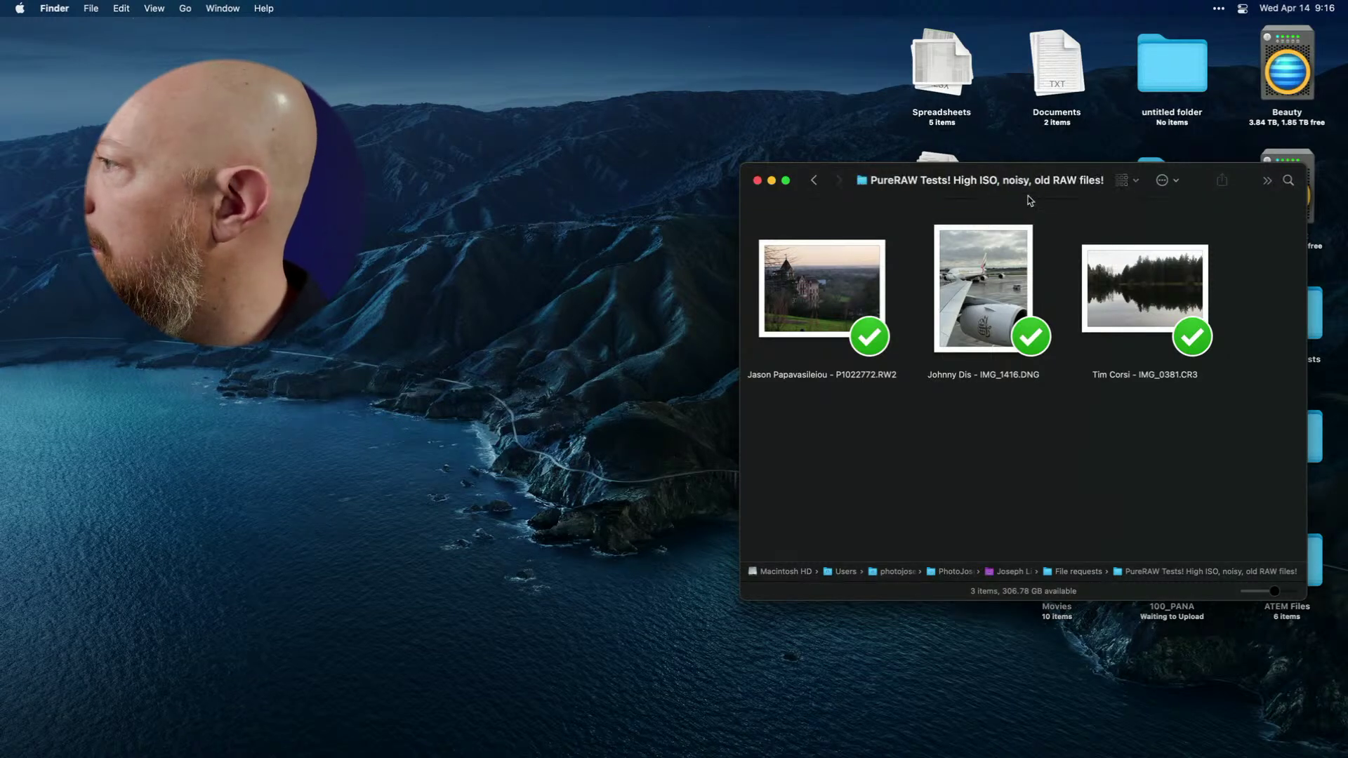
{"action": "left_click_drag", "start_coordinate": [1208, 181], "coordinate": [1101, 172]}
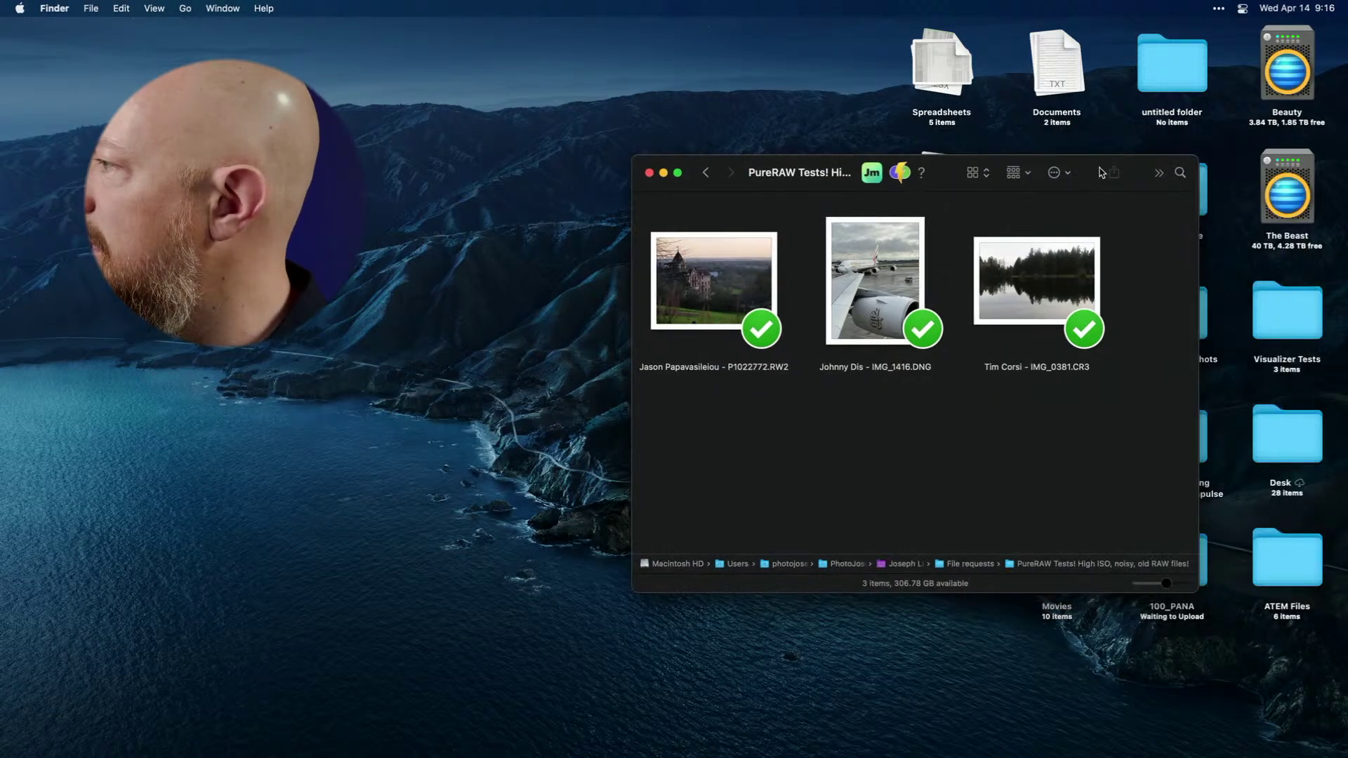
{"action": "left_click", "coordinate": [1219, 9]}
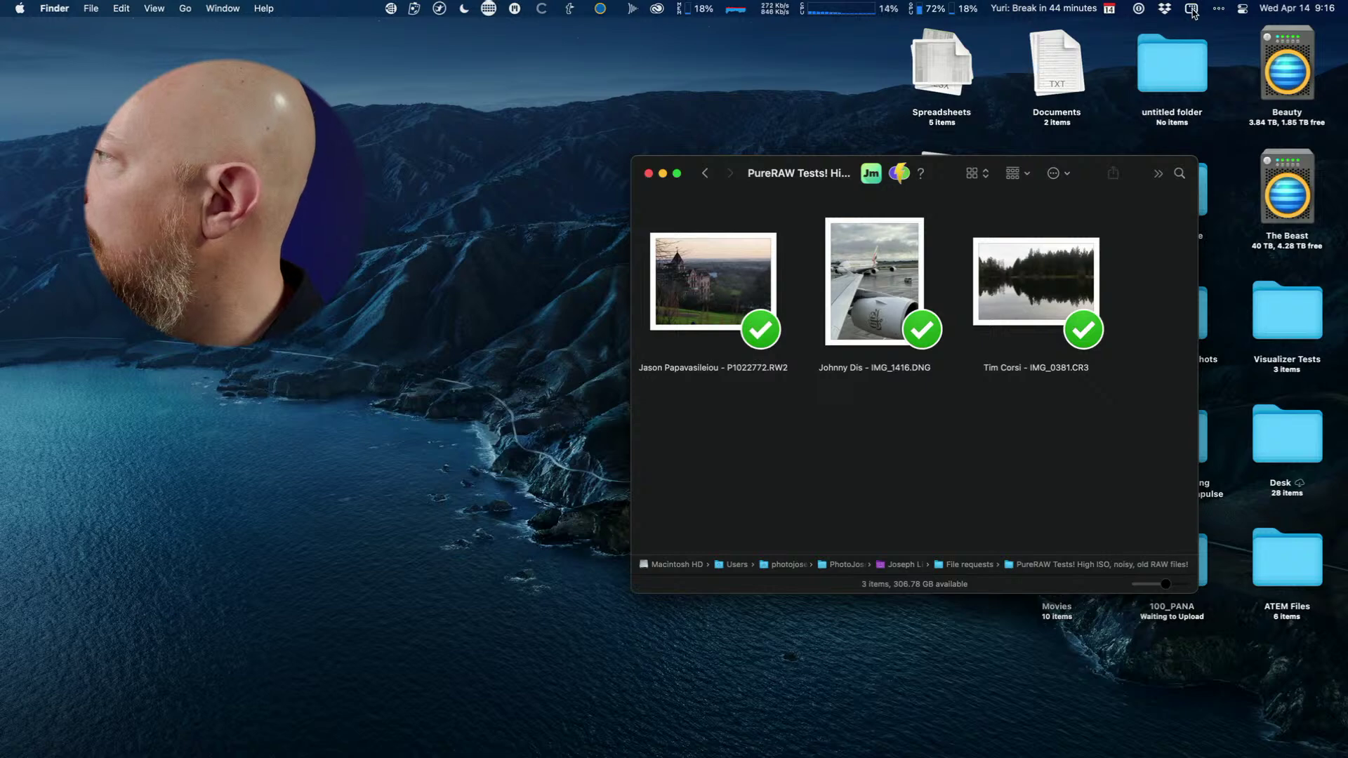
{"action": "left_click", "coordinate": [1191, 9]}
{"action": "left_click", "coordinate": [1219, 8]}
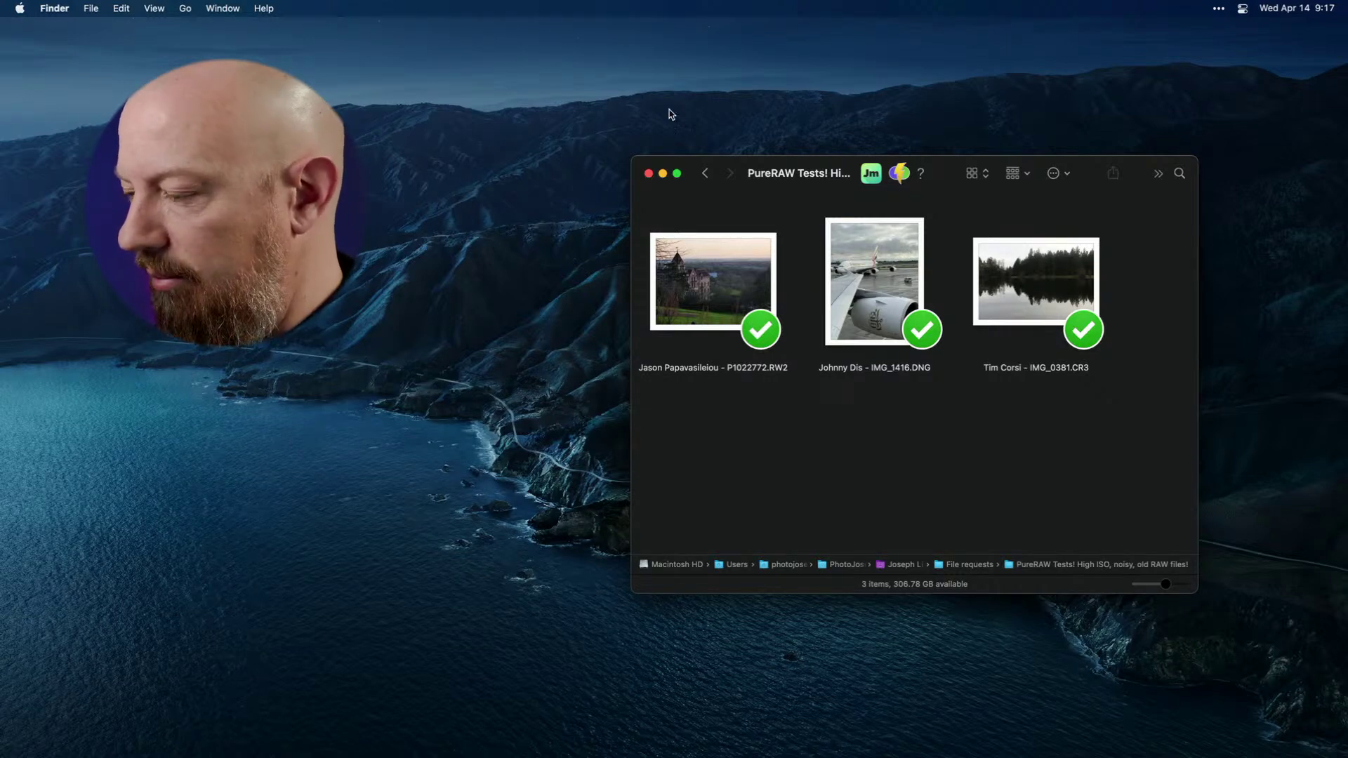
- Switch to DxO PureRAW
{"action": "mouse_move", "coordinate": [601, 741]}
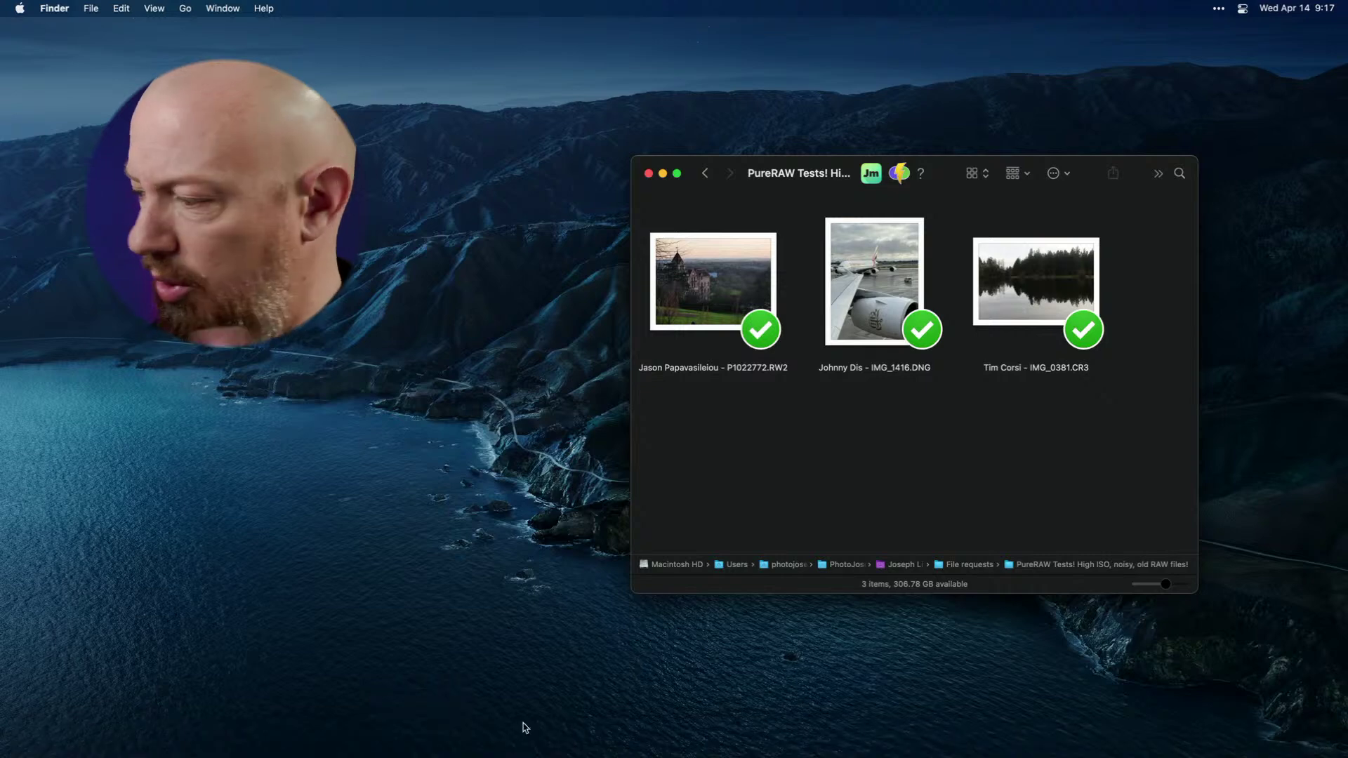
{"action": "mouse_move", "coordinate": [864, 753]}
{"action": "left_click", "coordinate": [1102, 749]}
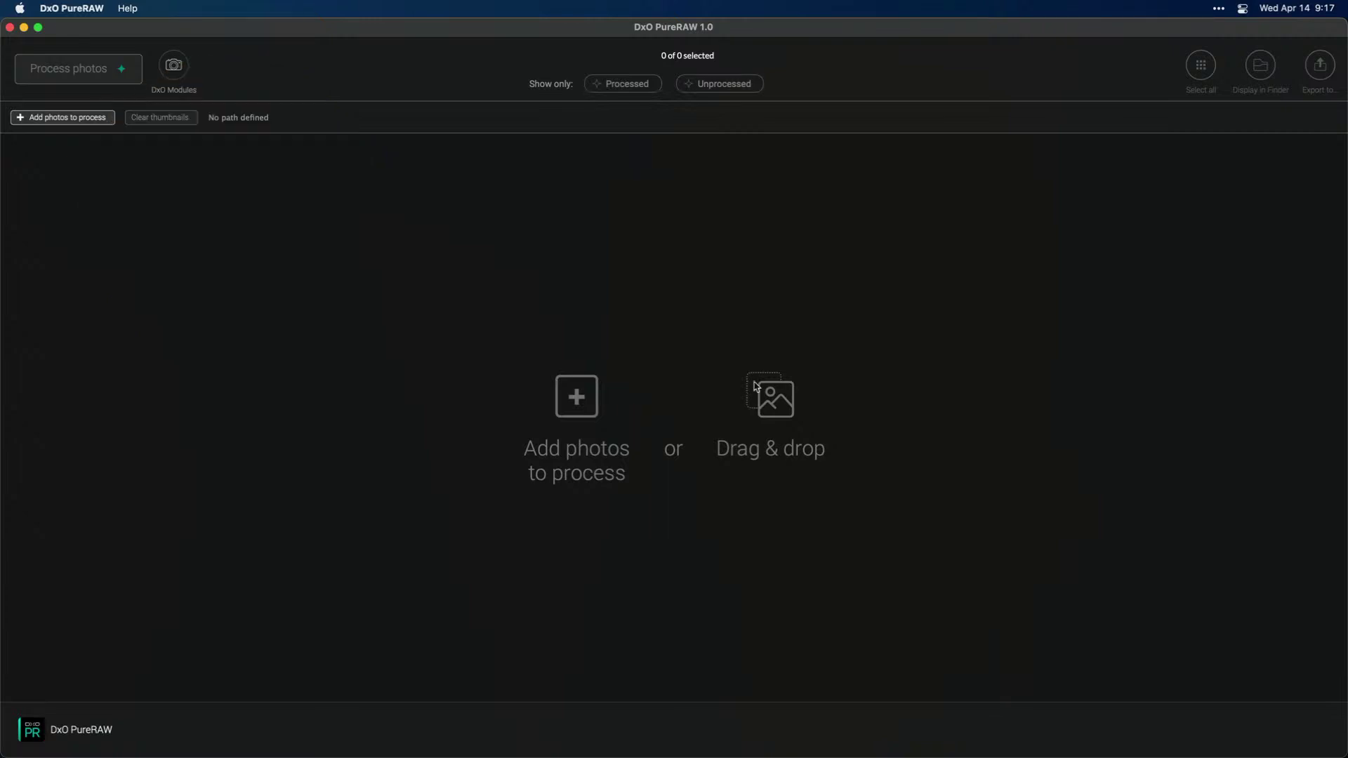
- Add all three RAW files from the "PureRAW Tests! High ISO, noisy, old RAW files!" Finder folder to DxO PureRAW
{"action": "key", "text": "super+Tab"}
{"action": "left_click", "coordinate": [174, 393]}
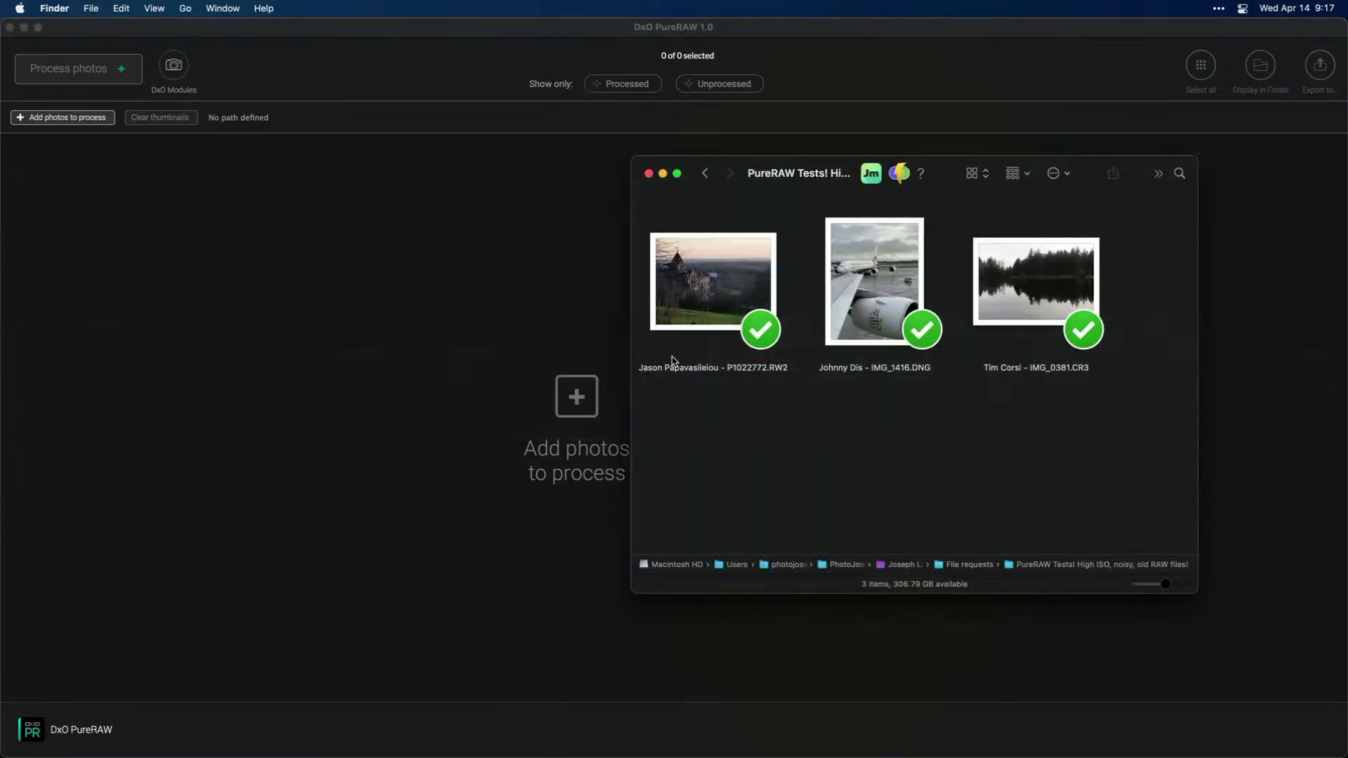
{"action": "left_click_drag", "start_coordinate": [772, 172], "coordinate": [845, 170]}
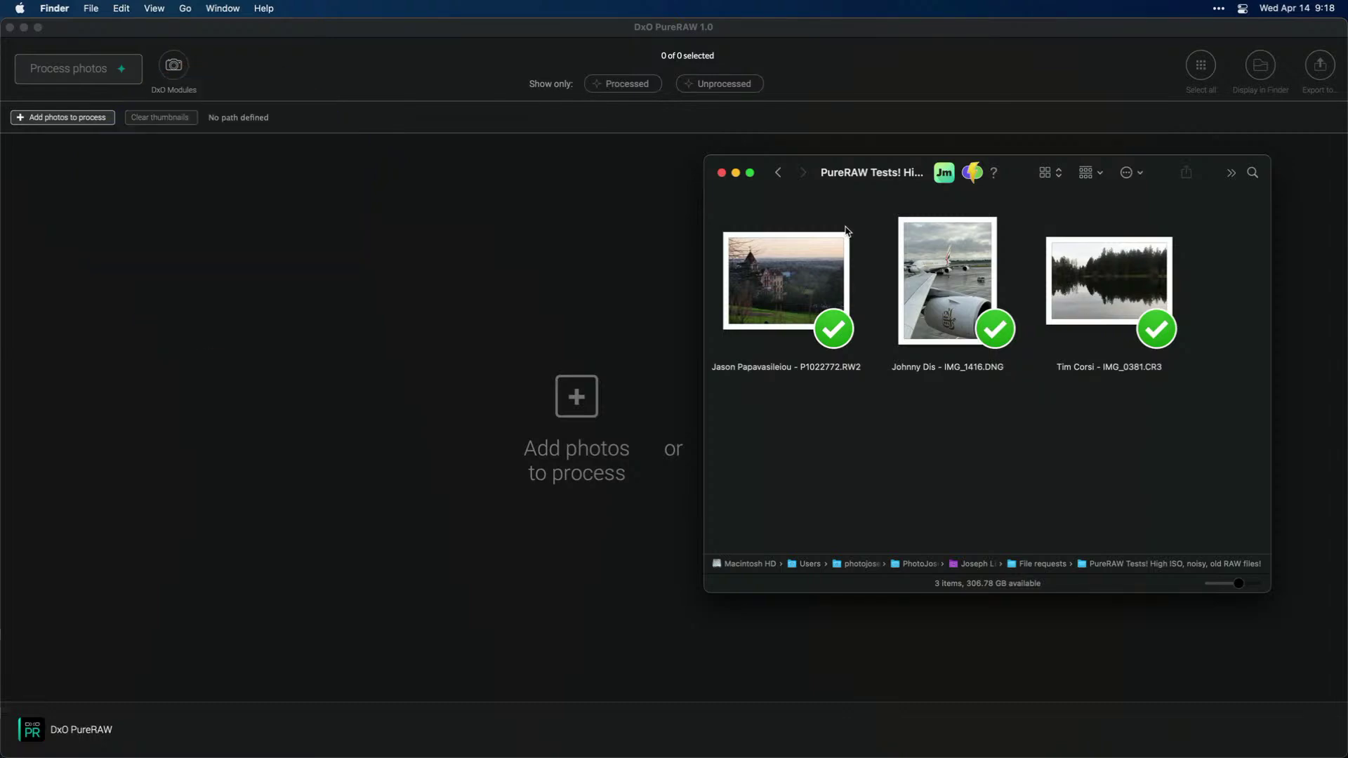
{"action": "key", "text": "super+a"}
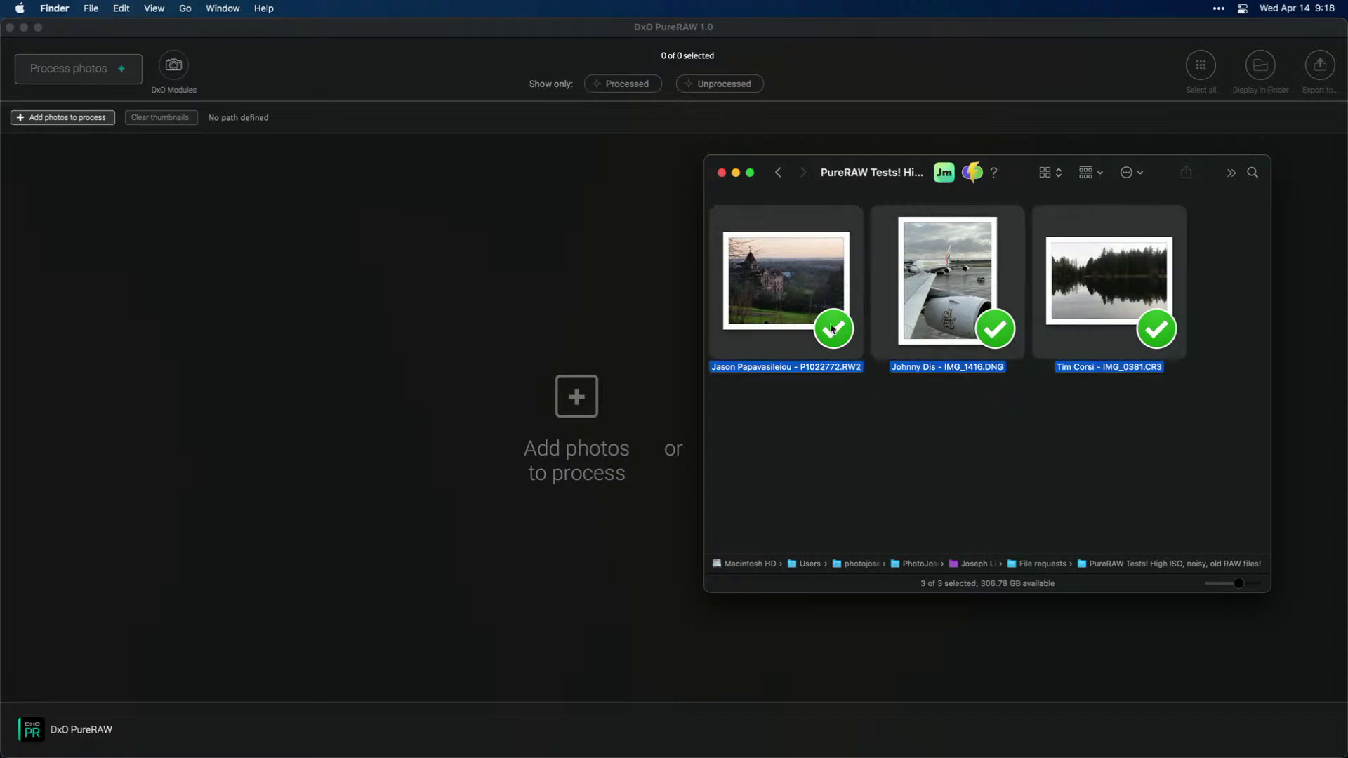
{"action": "left_click_drag", "start_coordinate": [811, 293], "coordinate": [198, 256]}
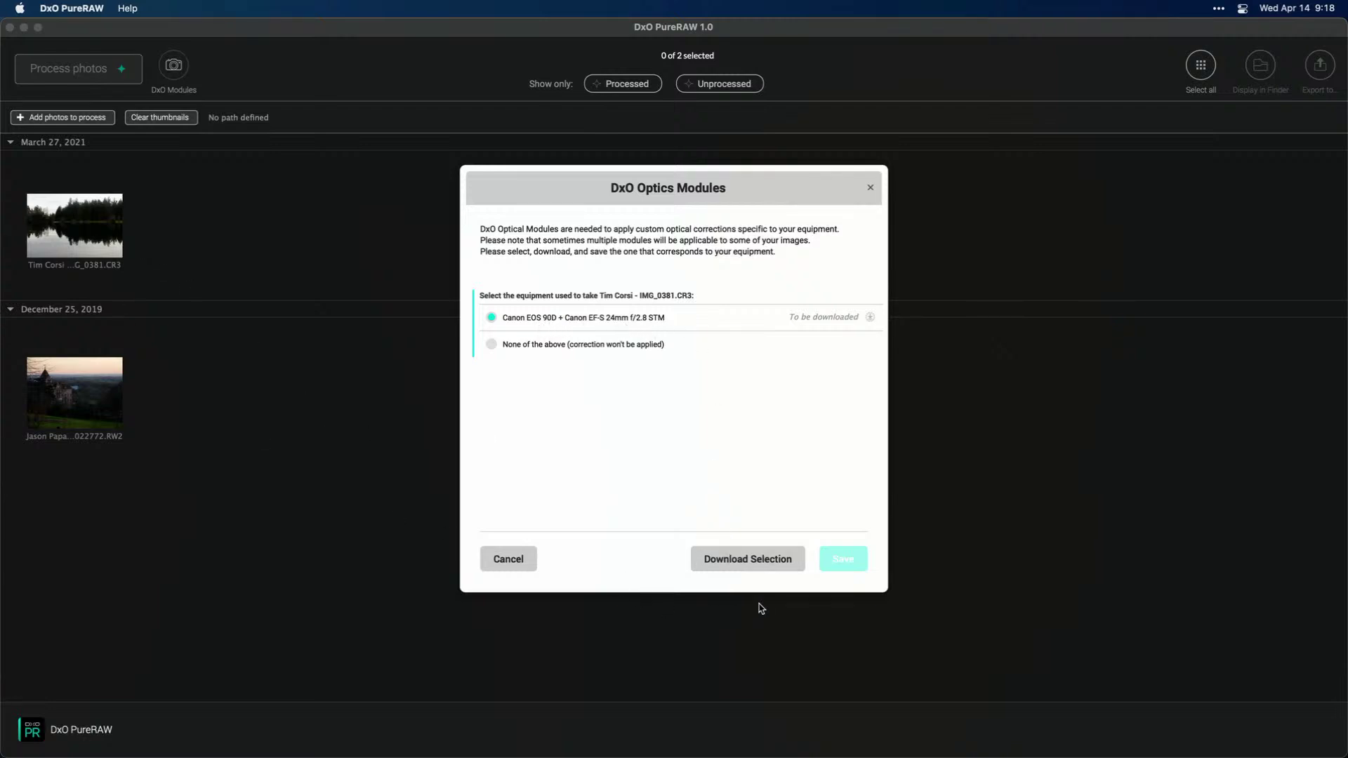
- Download and save the Canon EOS 90D + Canon EF-S 24mm f/2.8 STM optics module, and dismiss the import notice
{"action": "left_click", "coordinate": [746, 557]}
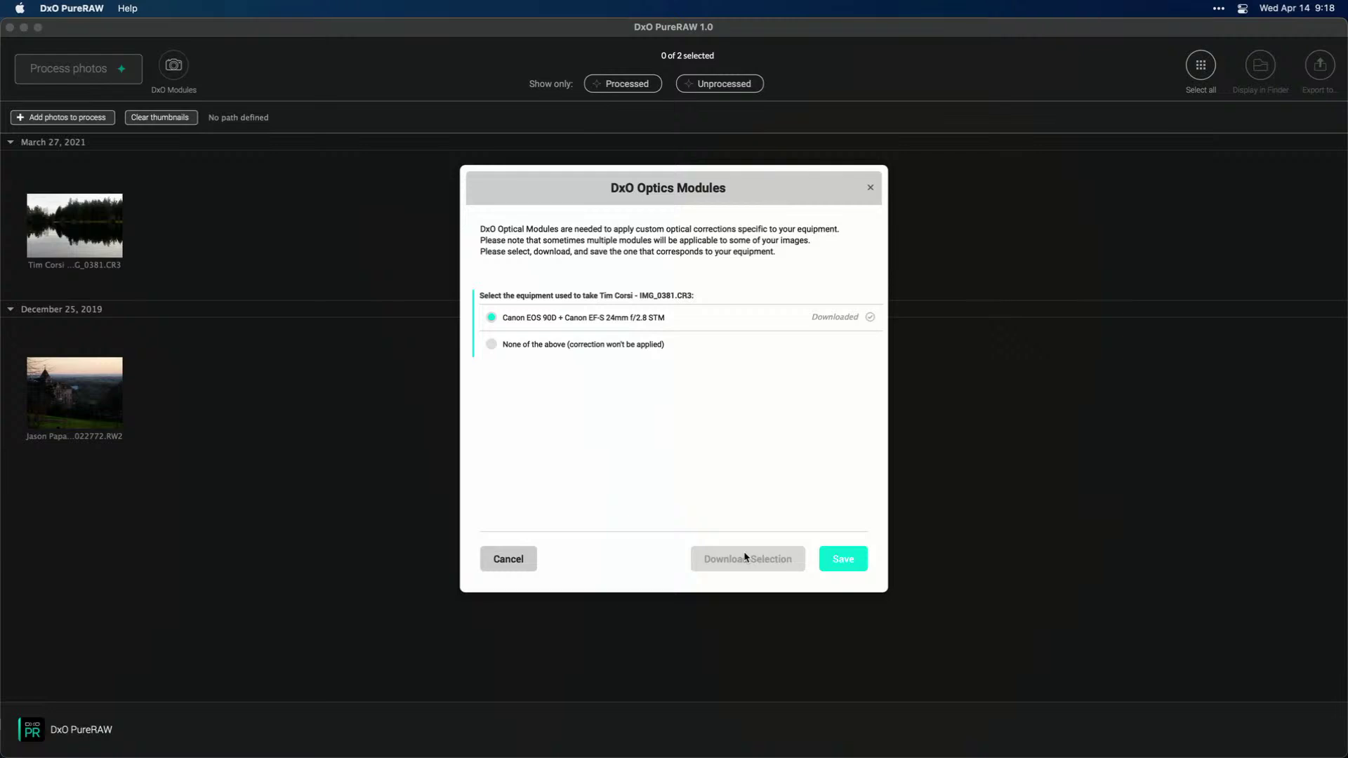
{"action": "left_click", "coordinate": [846, 561]}
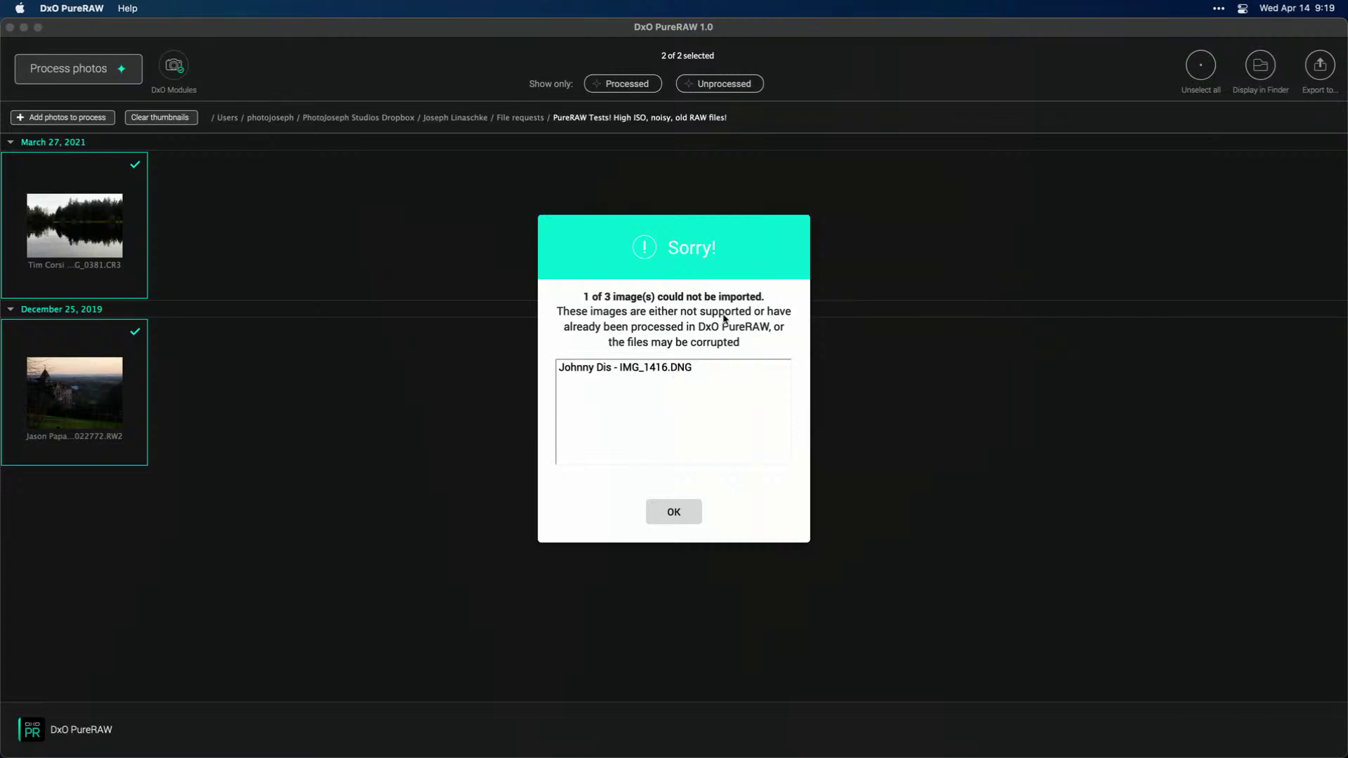
{"action": "left_click", "coordinate": [674, 512]}
- Process only the lake photo IMG_0381.CR3 with the DeepPRIME method, as DNG into the 'DxO' folder in the original image folder
{"action": "left_click", "coordinate": [79, 228]}
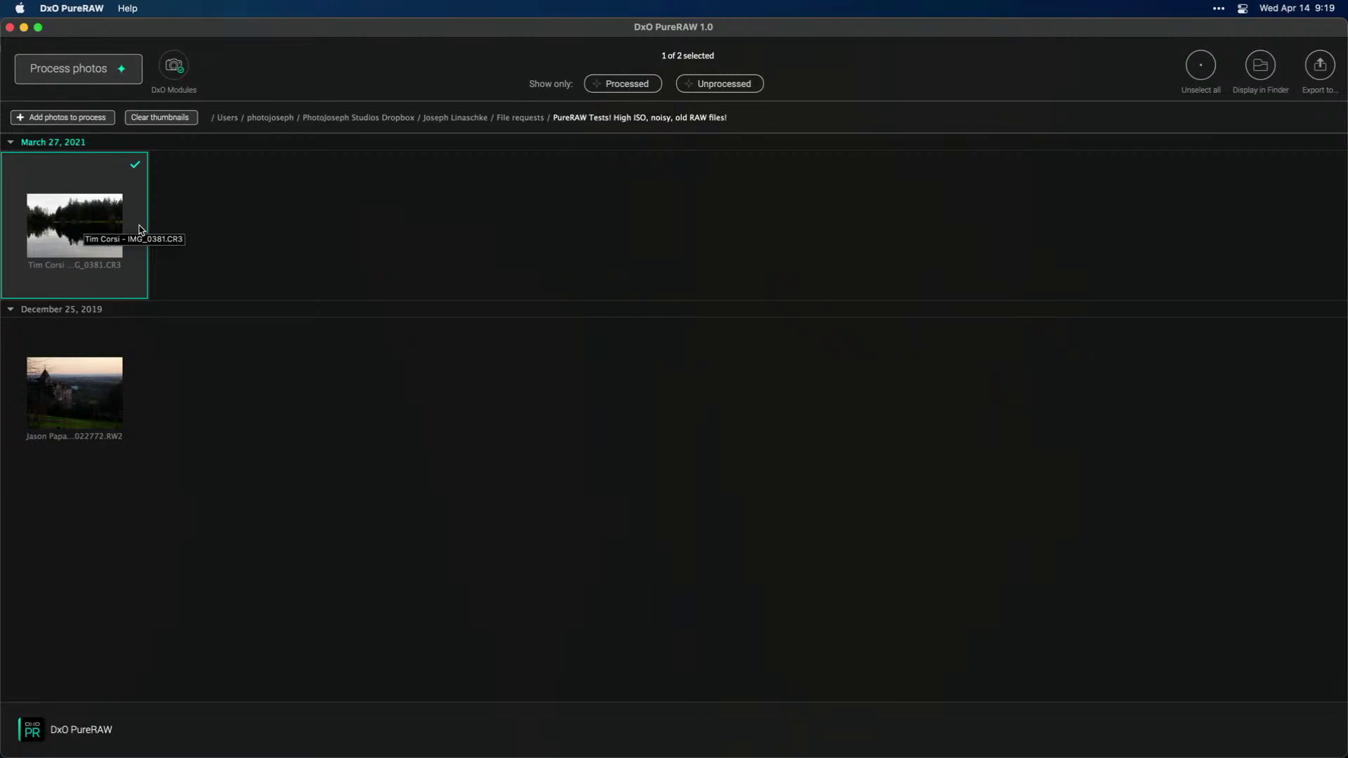
{"action": "left_click", "coordinate": [84, 226]}
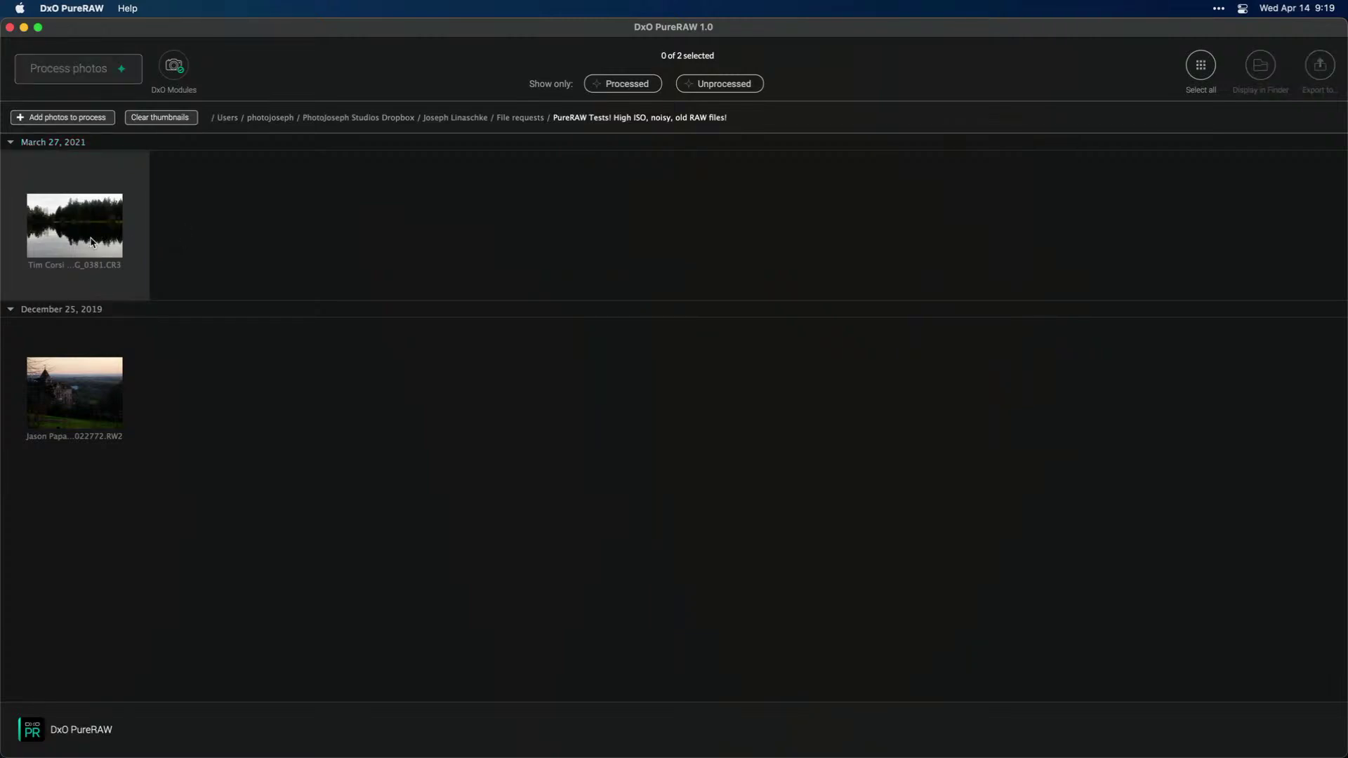
{"action": "left_click", "coordinate": [91, 242]}
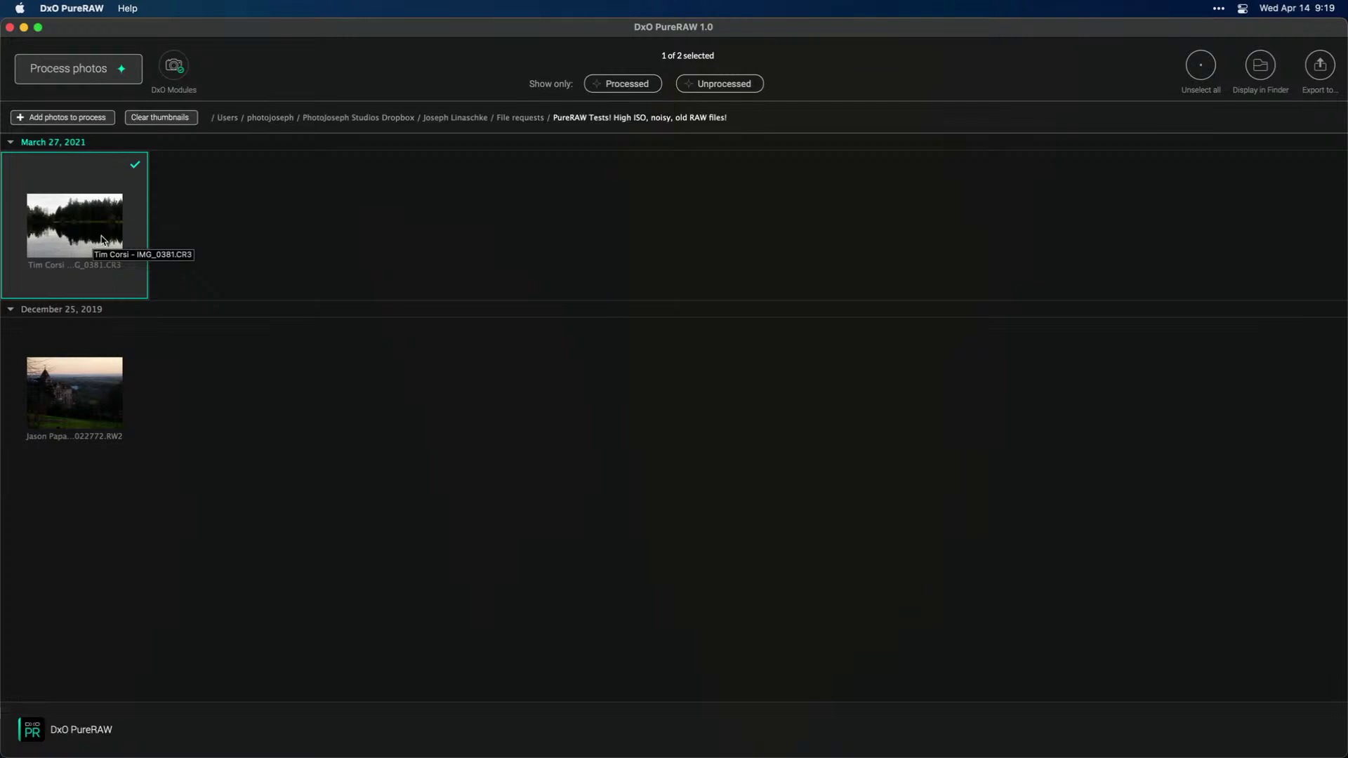
{"action": "left_click", "coordinate": [84, 75]}
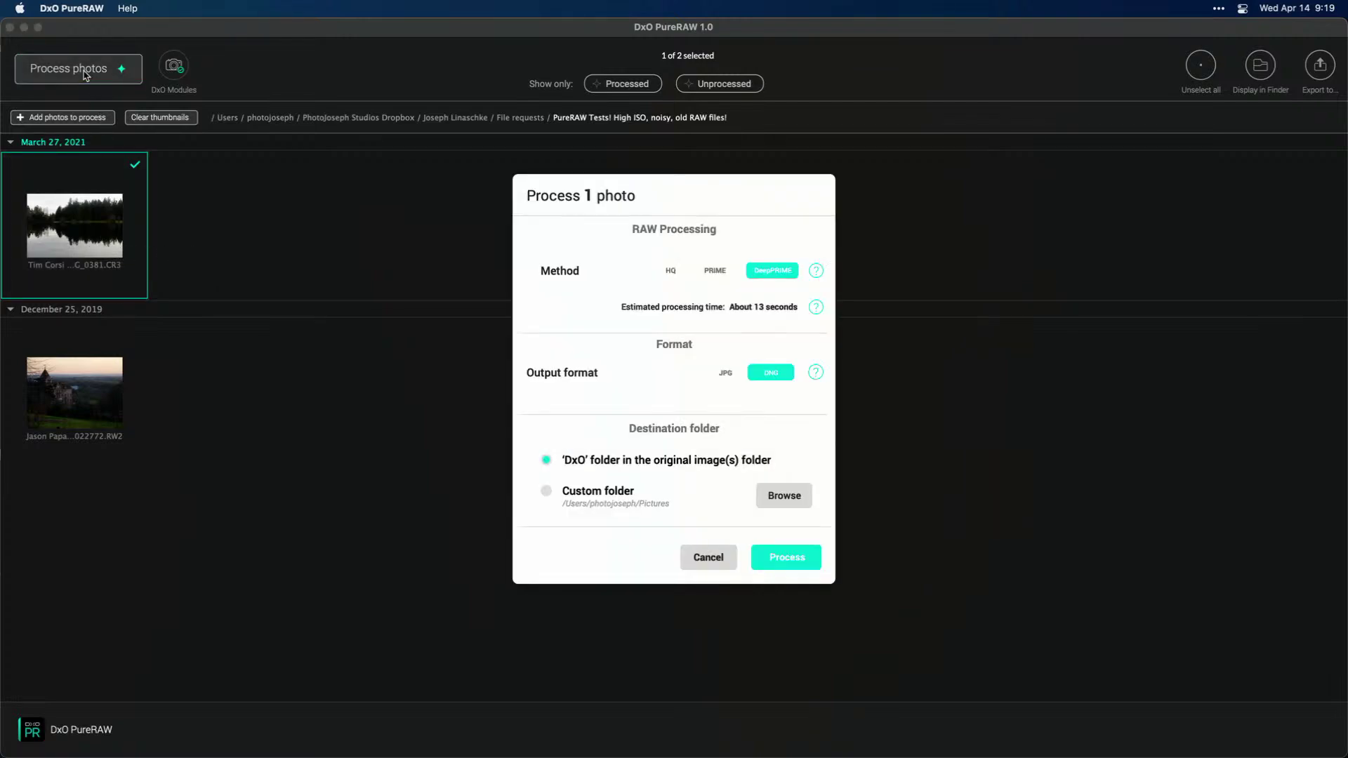
{"action": "left_click", "coordinate": [675, 276]}
{"action": "left_click", "coordinate": [720, 274]}
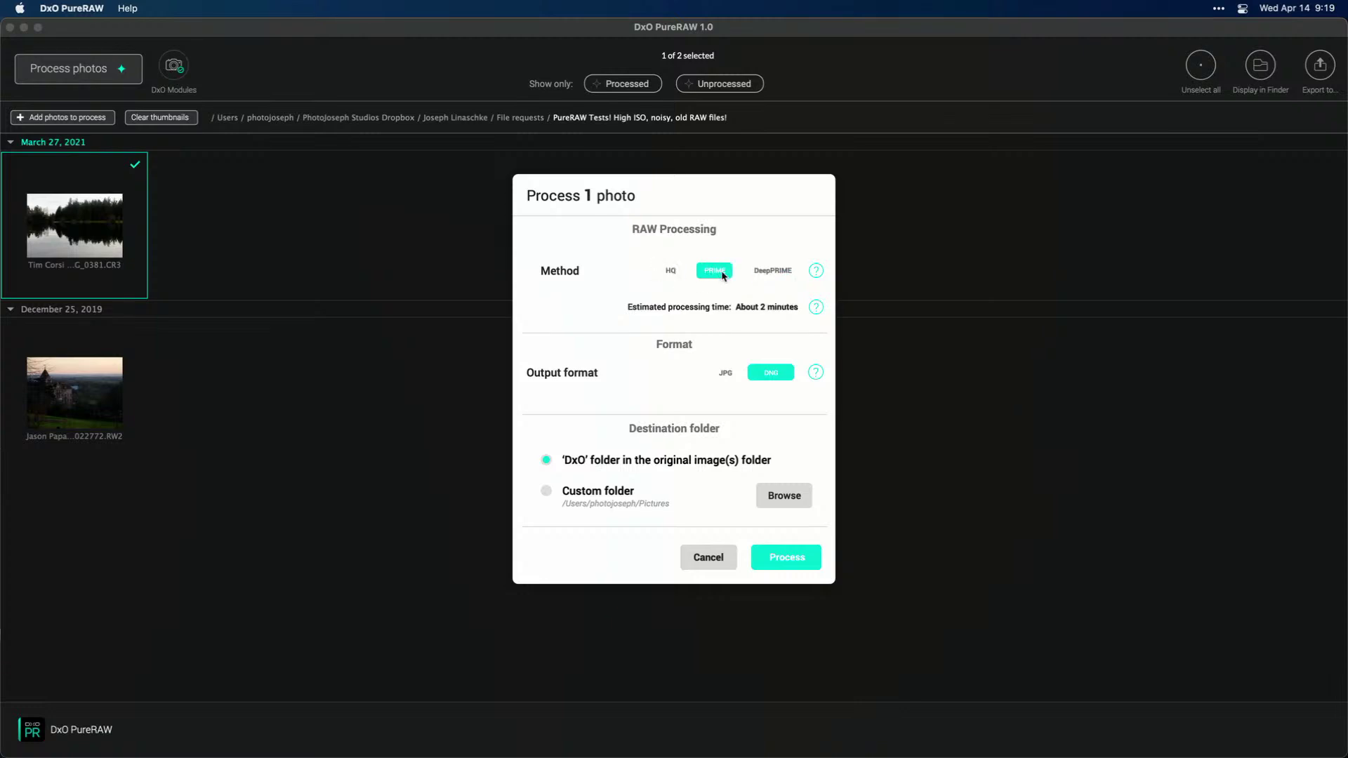
{"action": "left_click", "coordinate": [772, 274]}
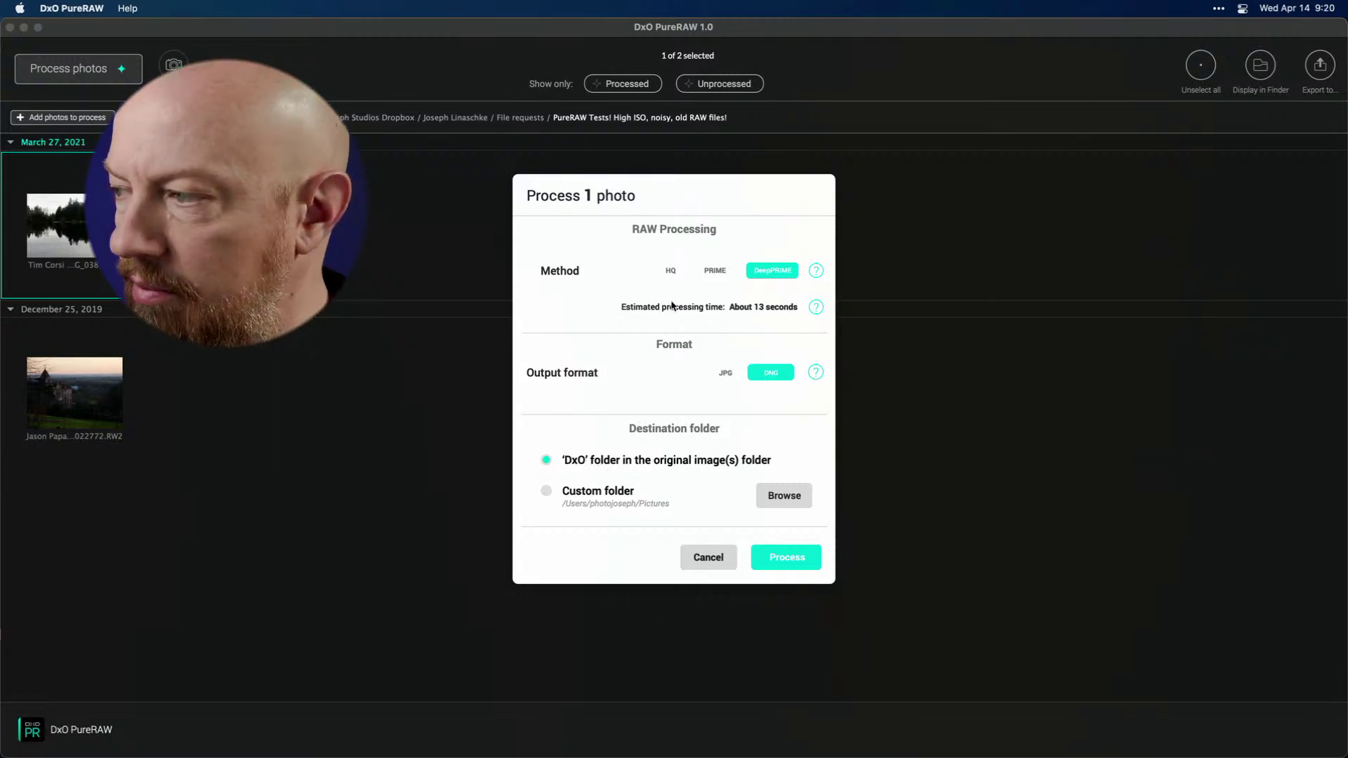
{"action": "left_click", "coordinate": [773, 558]}
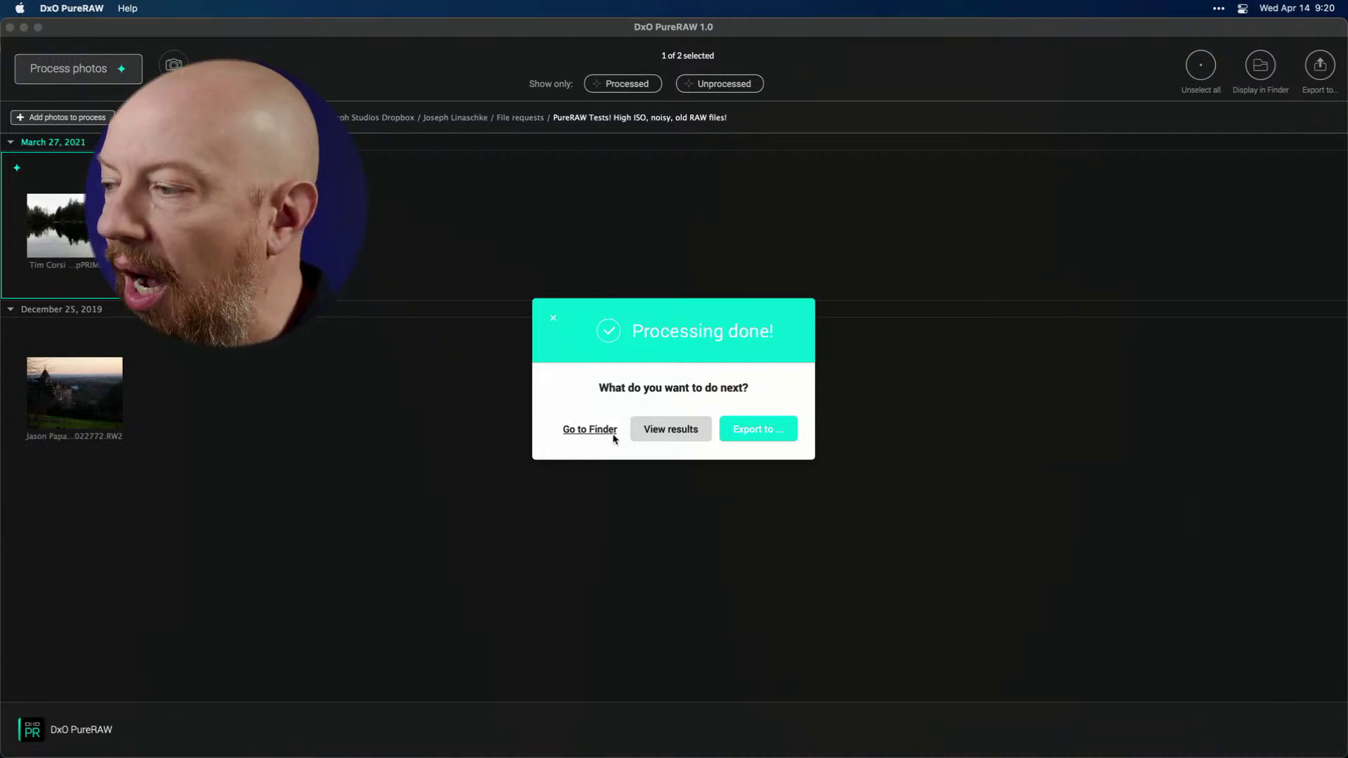
- Compare the original RAW and processed DNG of the lake photo at 1:1 around the trees and dock, then close the viewer
{"action": "left_click", "coordinate": [660, 430]}
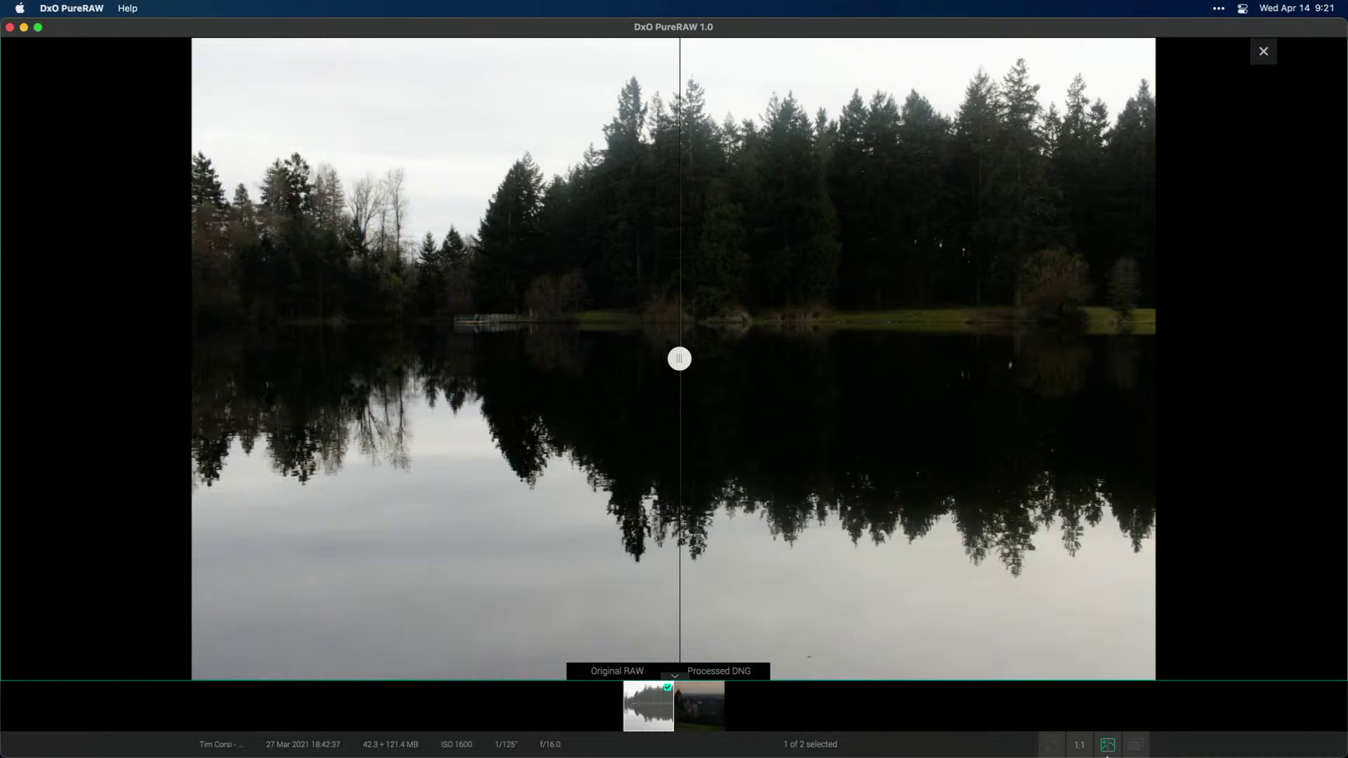
{"action": "left_click", "coordinate": [1079, 744]}
{"action": "left_click_drag", "start_coordinate": [585, 285], "coordinate": [581, 624]}
{"action": "left_click_drag", "start_coordinate": [637, 309], "coordinate": [639, 328]}
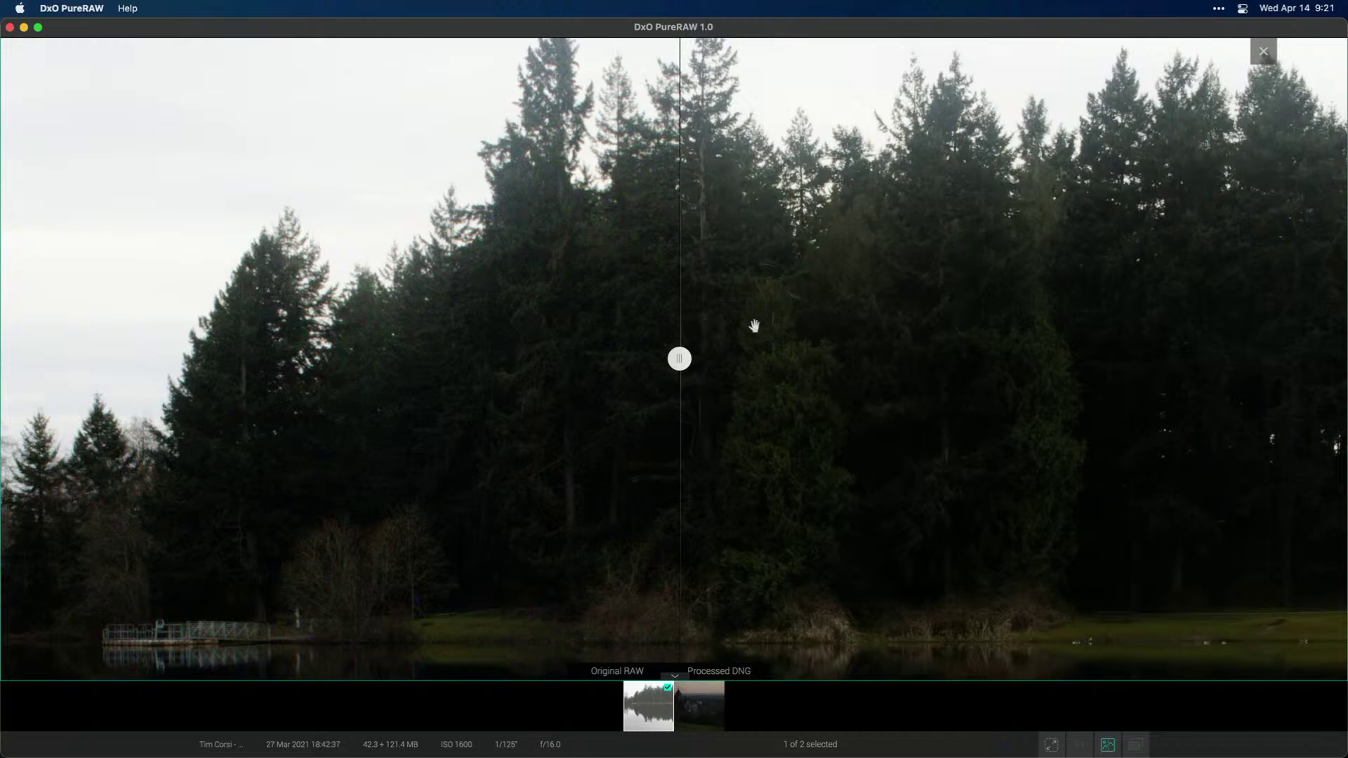
{"action": "left_click_drag", "start_coordinate": [641, 512], "coordinate": [972, 445]}
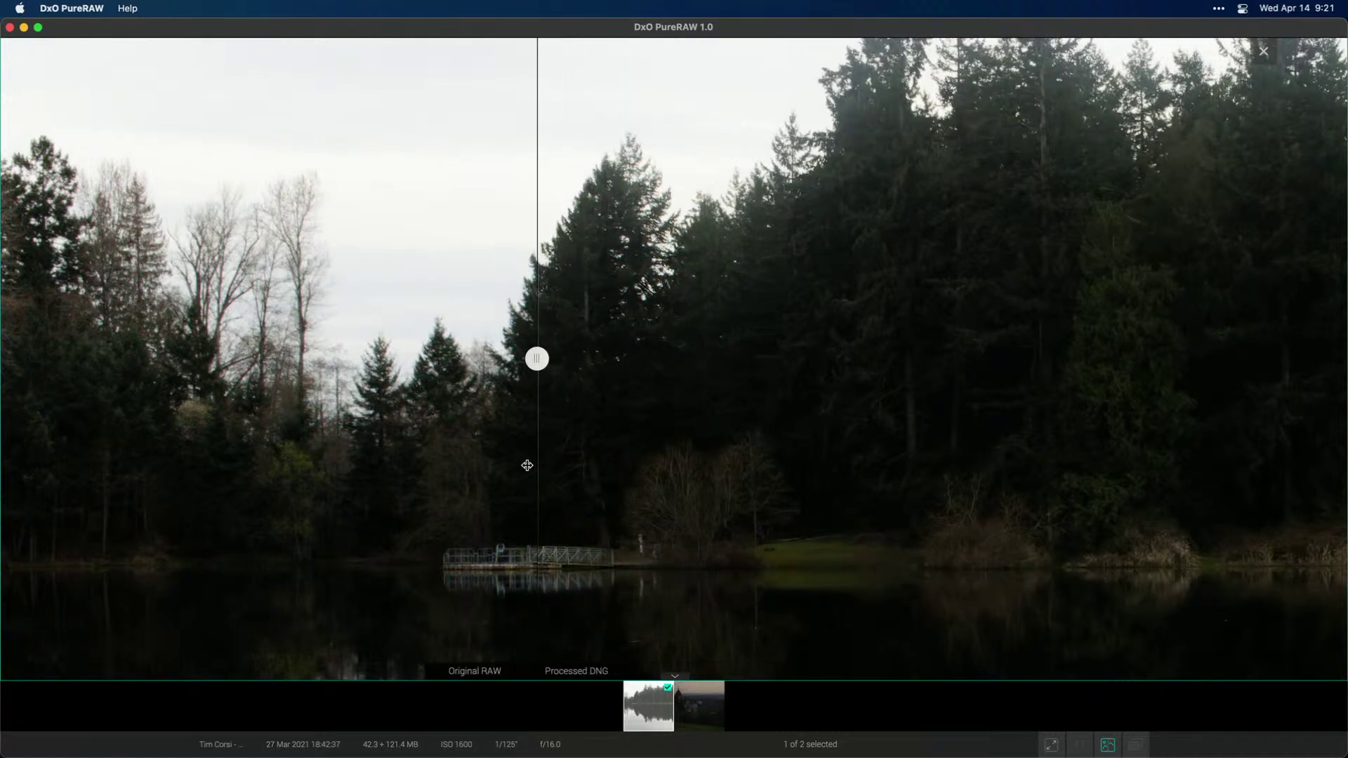
{"action": "mouse_move", "coordinate": [537, 359]}
{"action": "left_mouse_down"}
{"action": "mouse_move", "coordinate": [445, 366]}
{"action": "mouse_move", "coordinate": [518, 372]}
{"action": "left_mouse_up"}
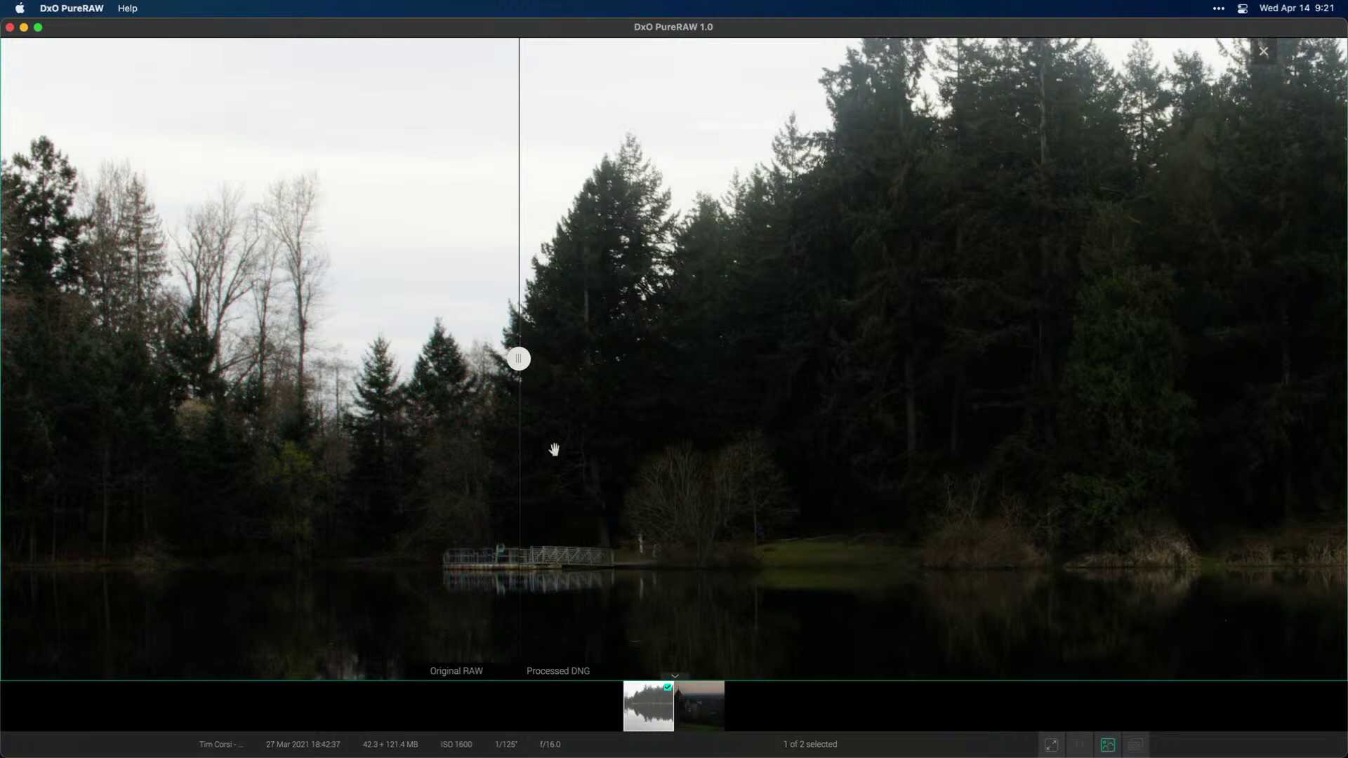
{"action": "left_click_drag", "start_coordinate": [519, 359], "coordinate": [660, 351]}
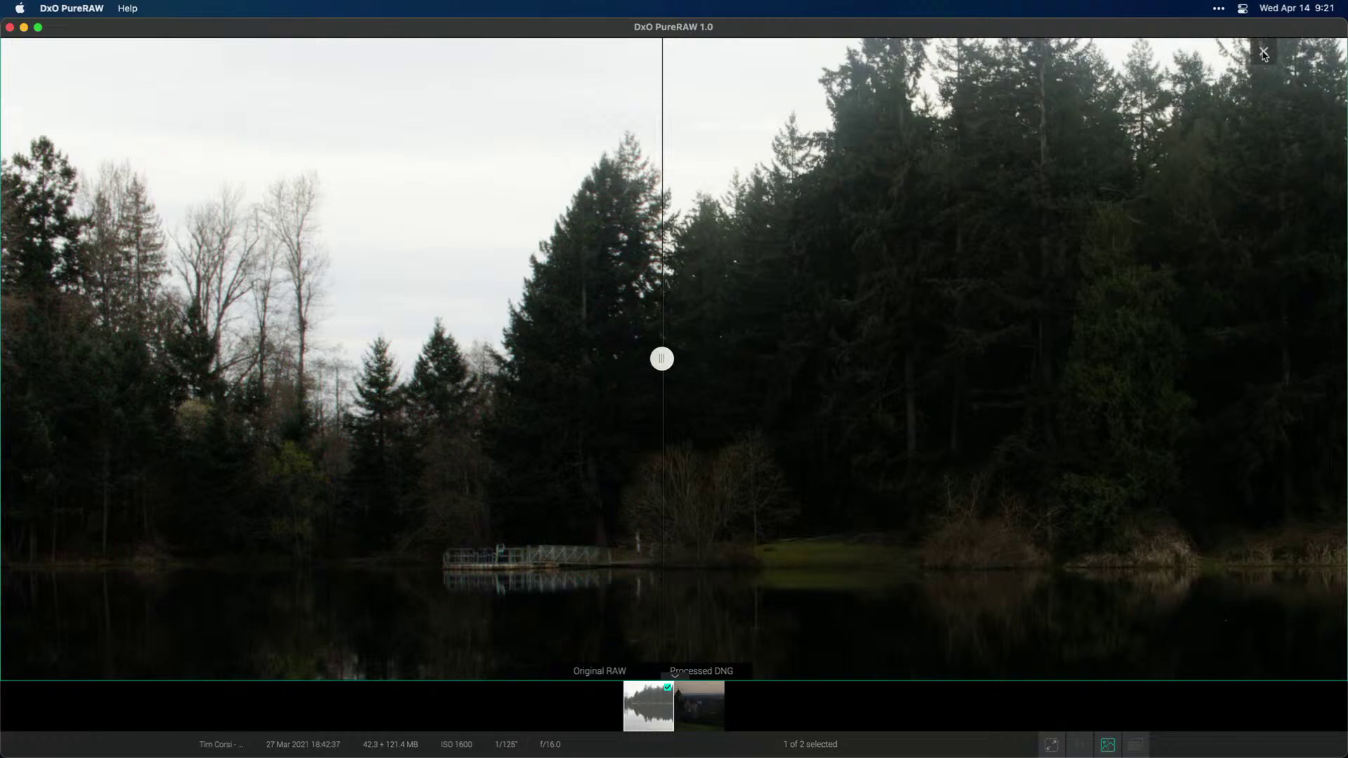
{"action": "key", "text": "Escape"}
- Process only the building photo P1022772.RW2 with the same processing settings
{"action": "left_click", "coordinate": [103, 412]}
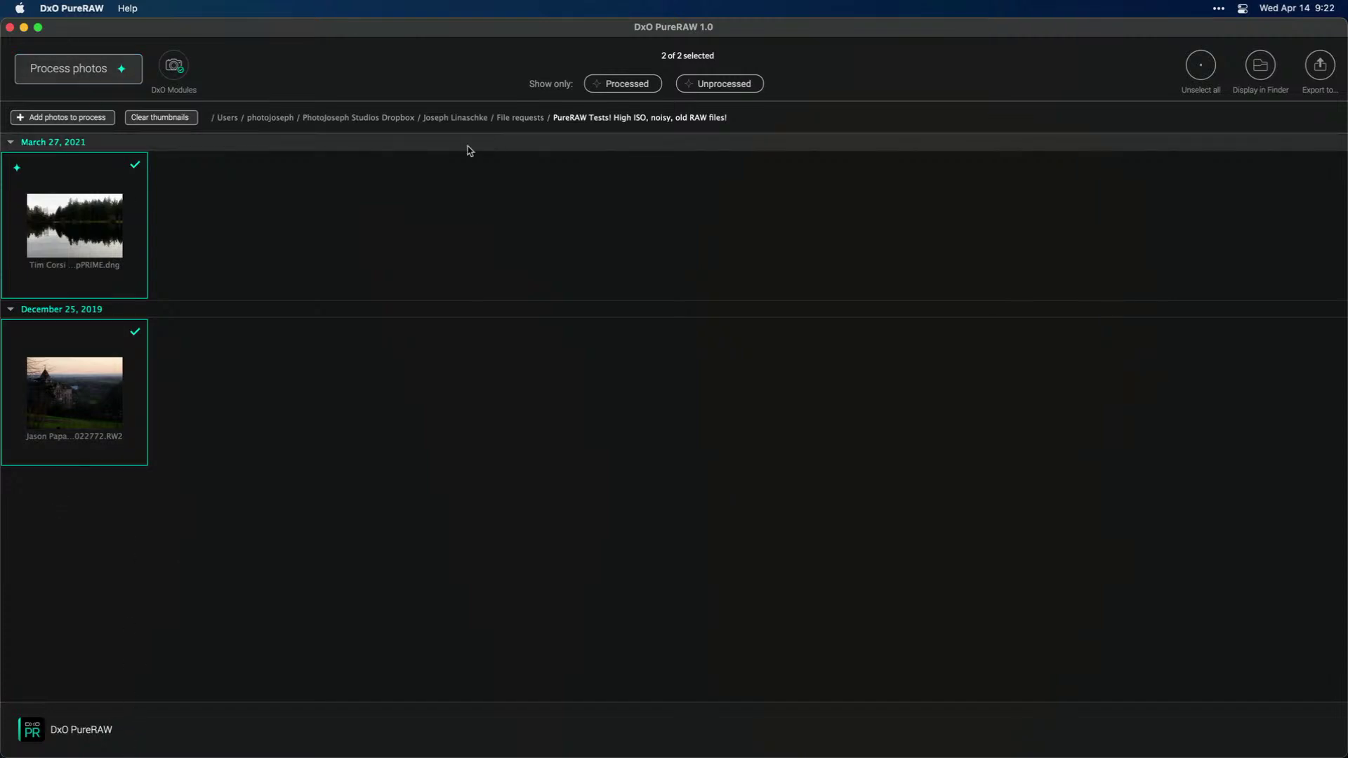
{"action": "left_click", "coordinate": [88, 381]}
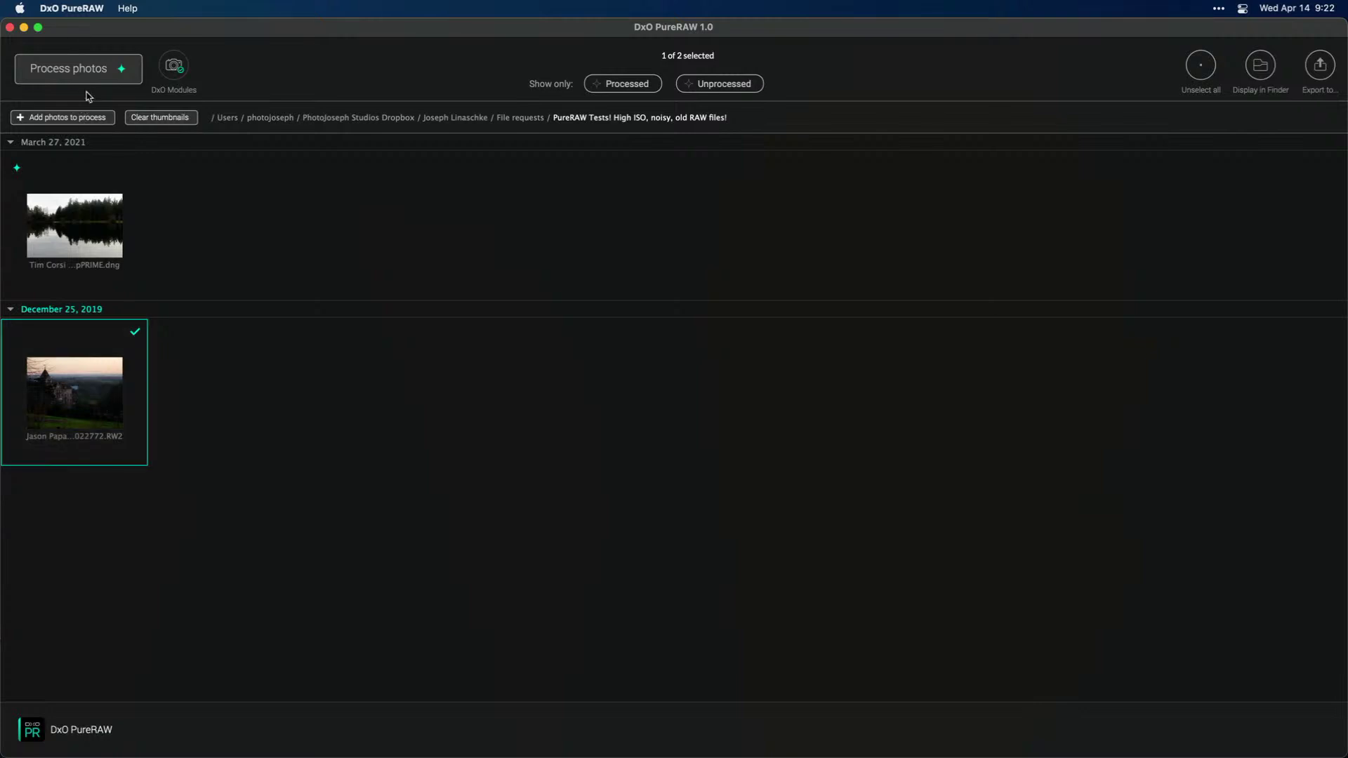
{"action": "left_click", "coordinate": [77, 70]}
{"action": "left_click", "coordinate": [787, 560]}
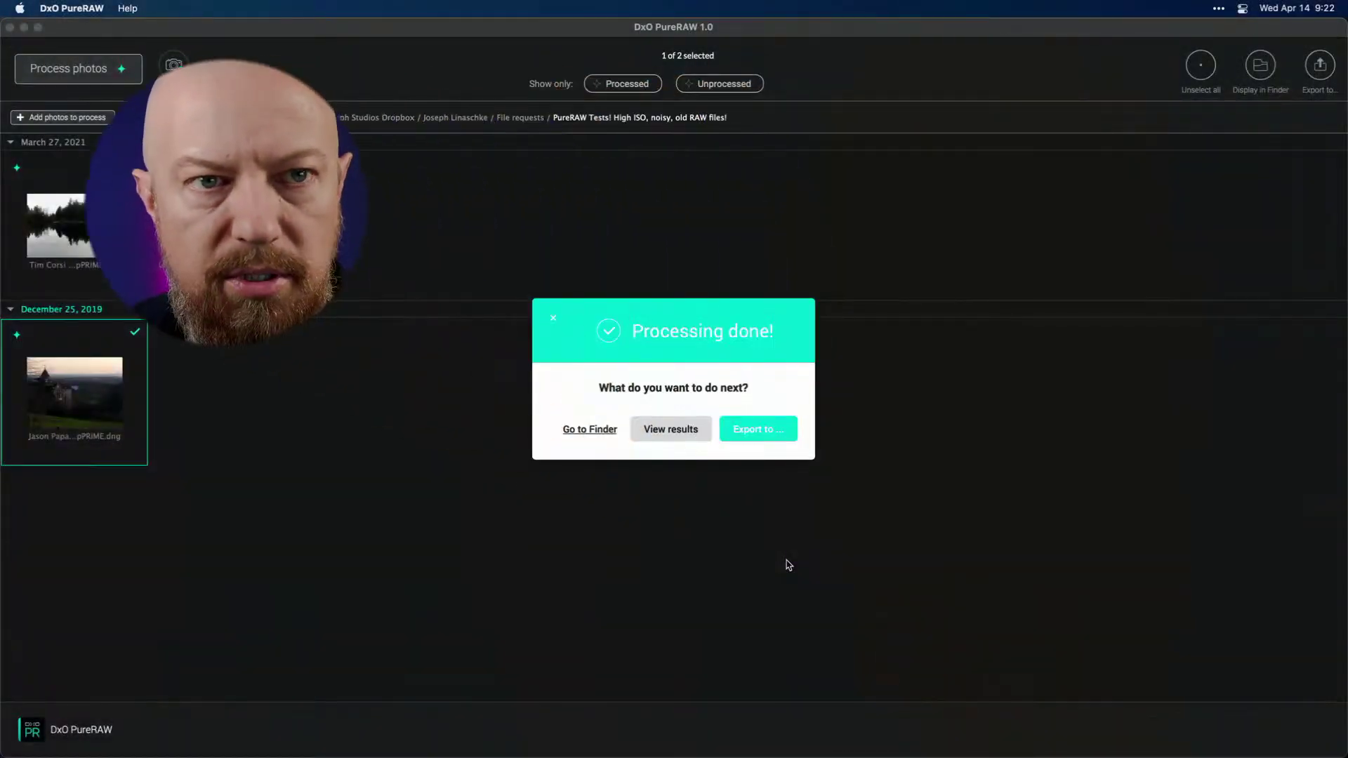
- Compare the original RAW and processed DNG of the building photo at 1:1 across the brick facade, and close the viewer
{"action": "left_click", "coordinate": [689, 434]}
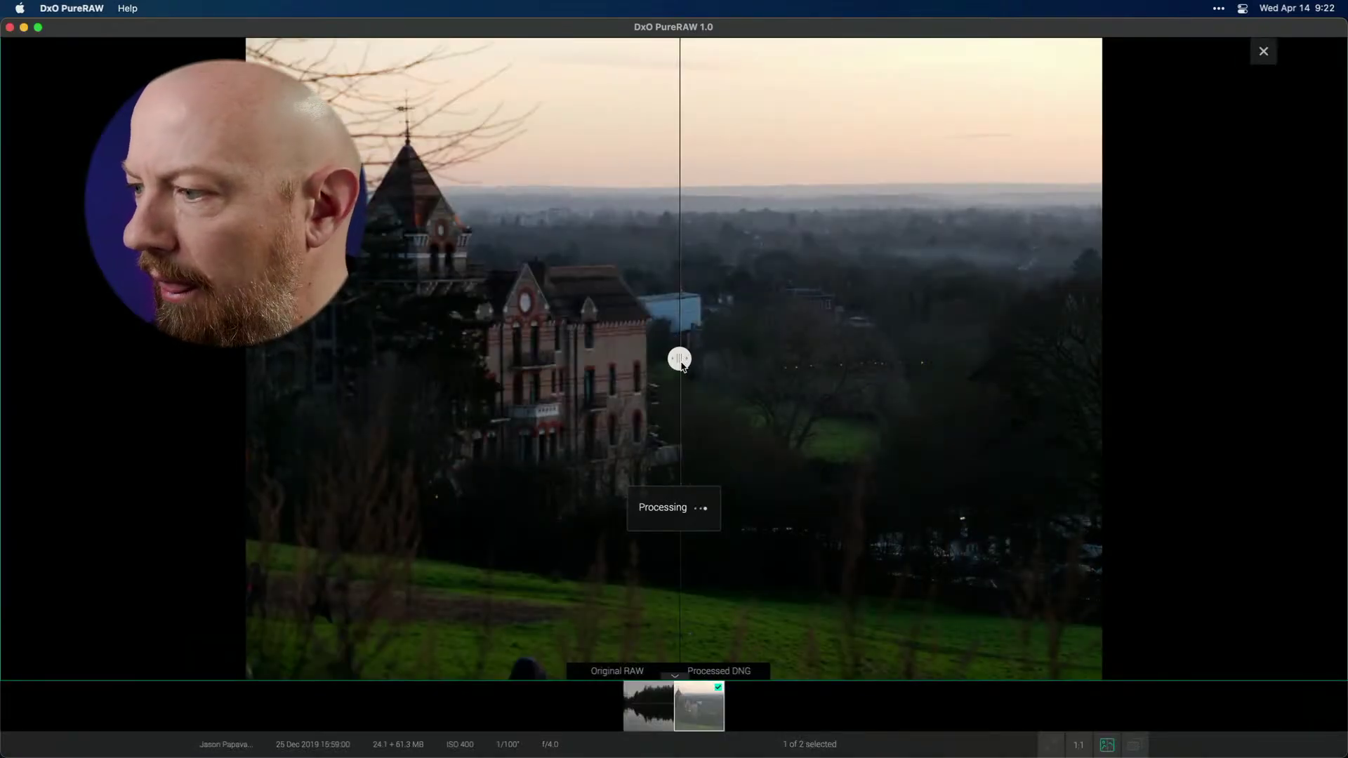
{"action": "left_click_drag", "start_coordinate": [679, 361], "coordinate": [606, 359]}
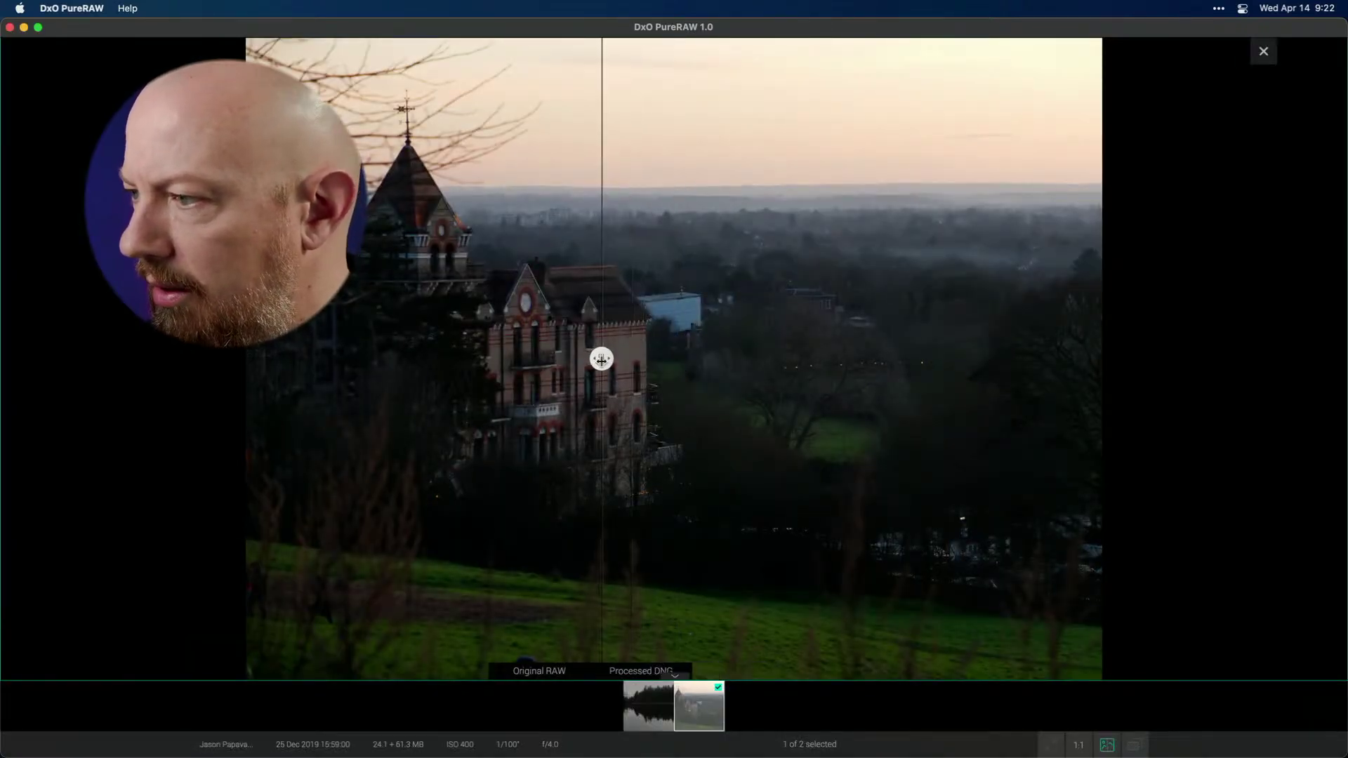
{"action": "left_click", "coordinate": [1078, 744]}
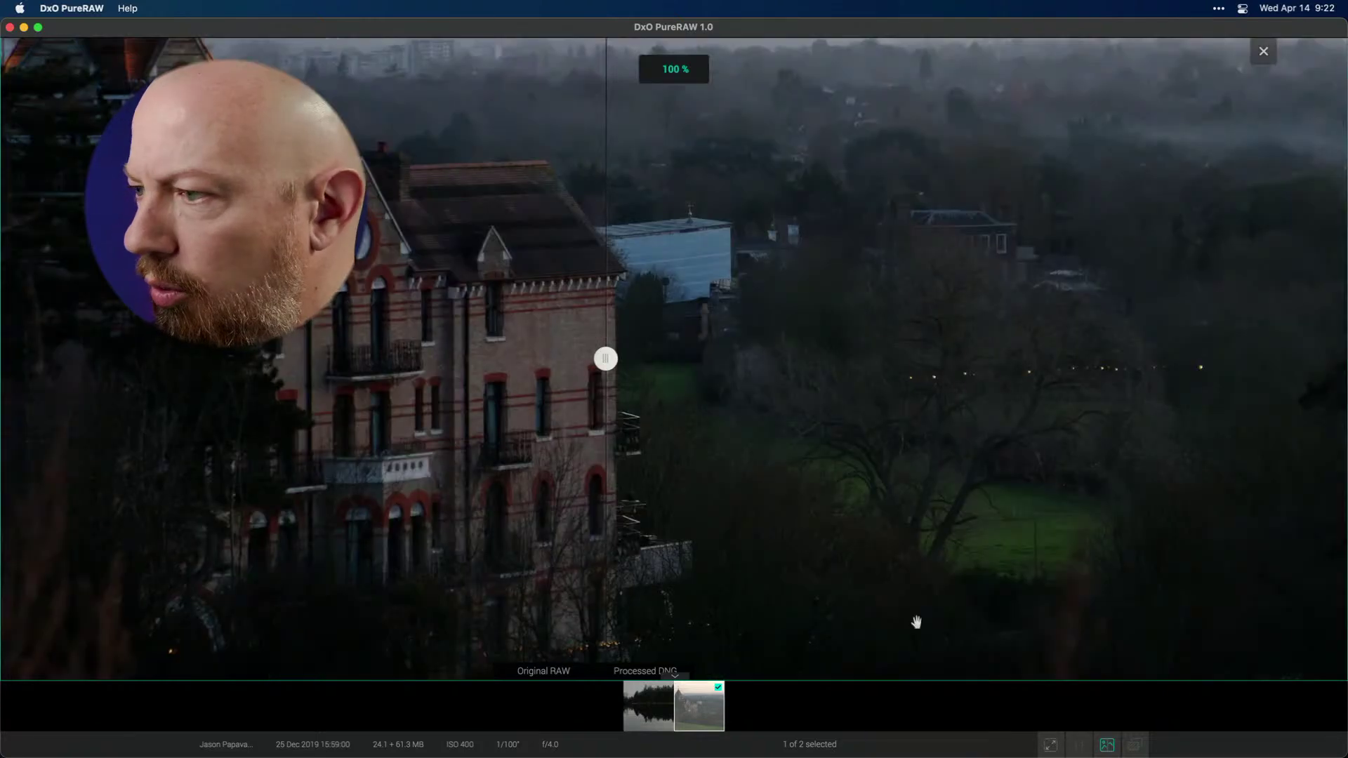
{"action": "left_click_drag", "start_coordinate": [602, 355], "coordinate": [553, 358]}
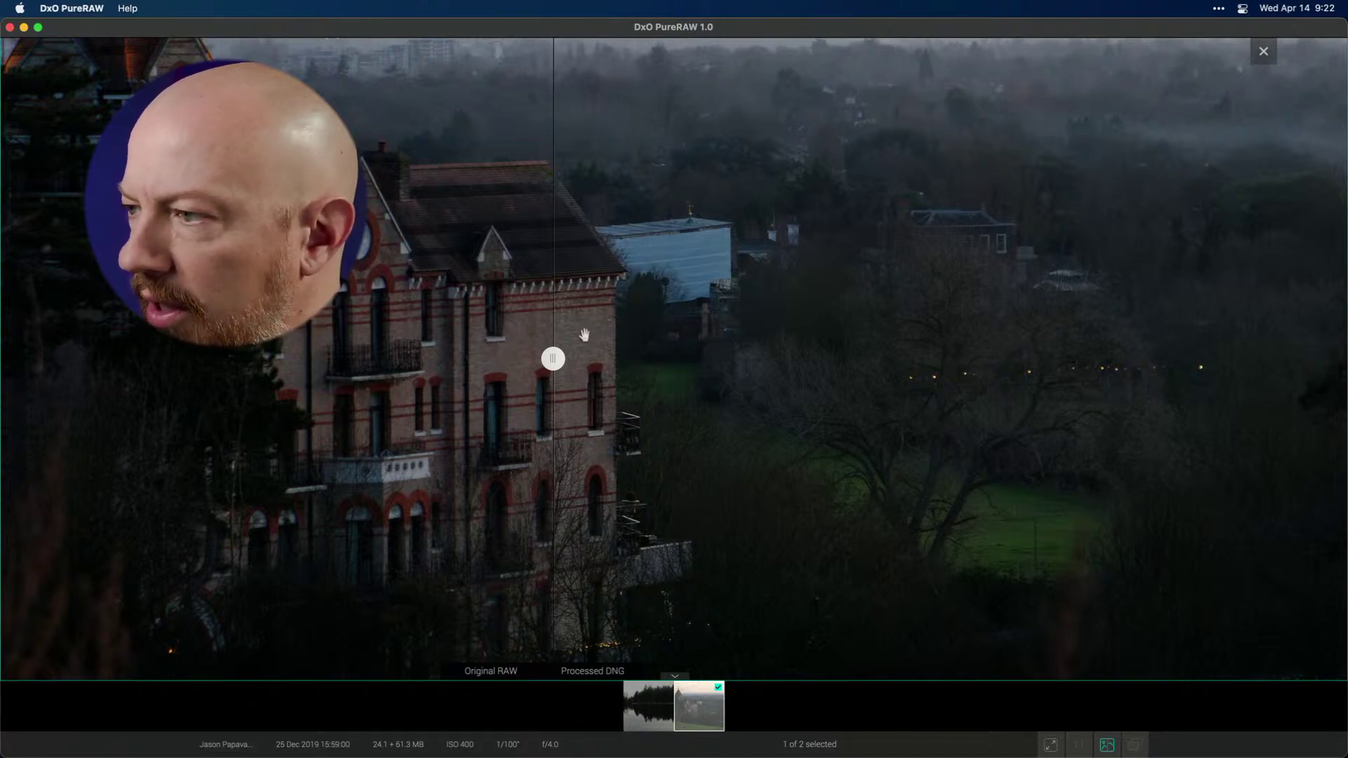
{"action": "left_click_drag", "start_coordinate": [551, 363], "coordinate": [467, 358]}
{"action": "left_click_drag", "start_coordinate": [302, 372], "coordinate": [510, 358]}
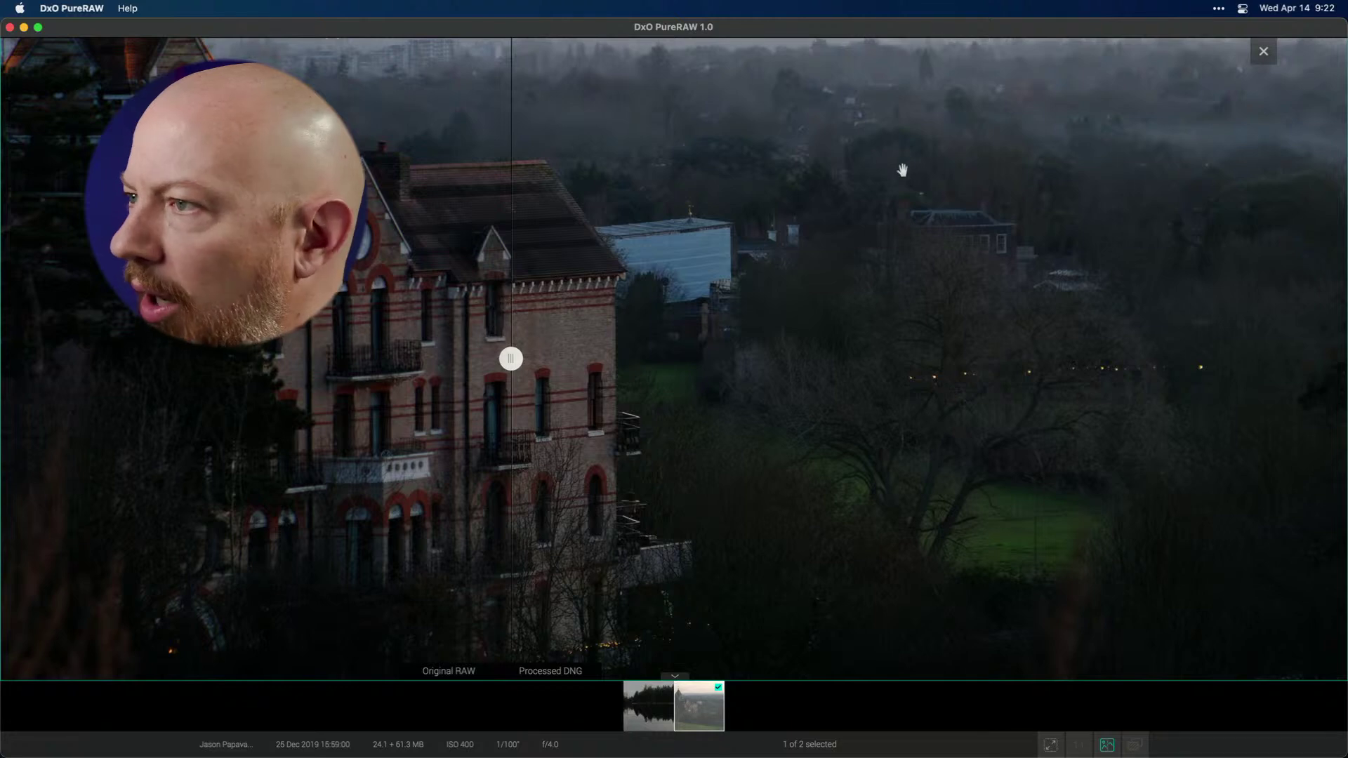
{"action": "left_click", "coordinate": [1256, 57]}
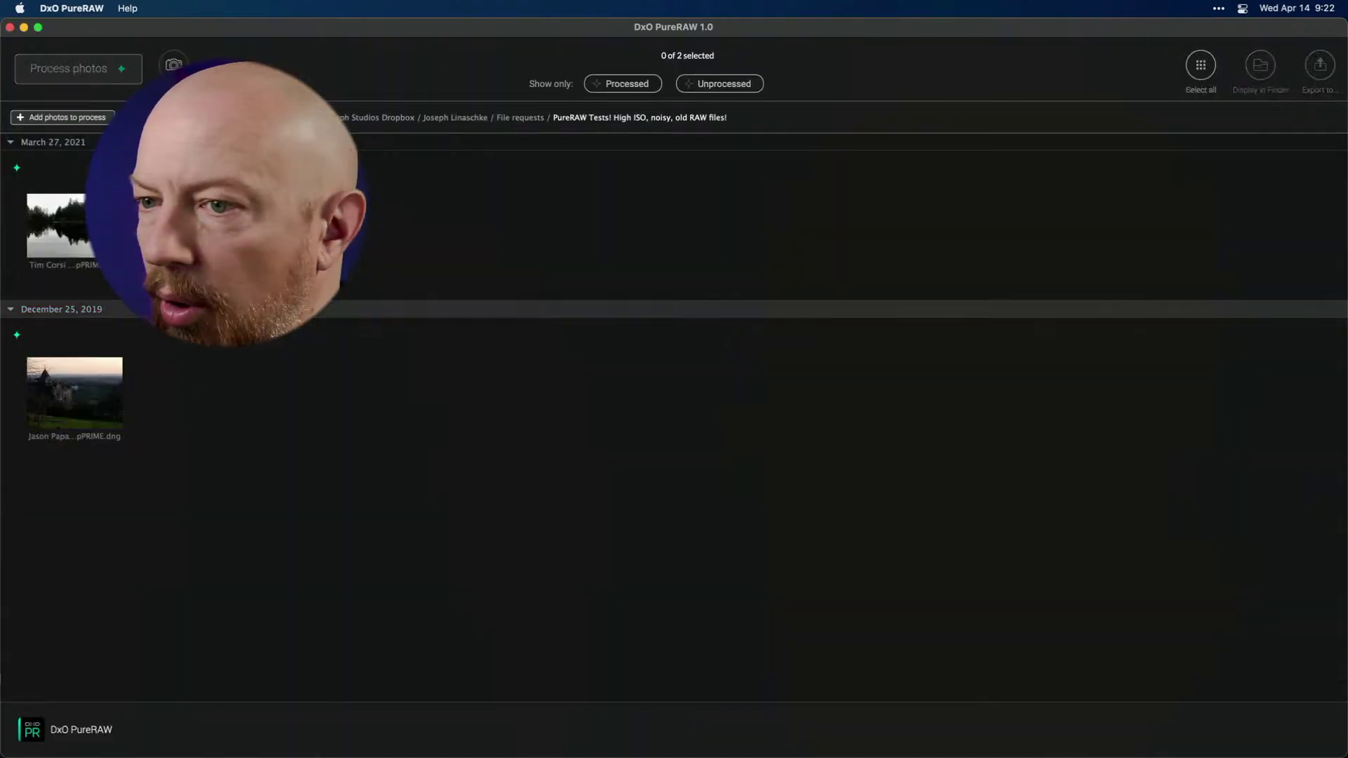
- Export both processed DNGs to Adobe Lightroom Classic, including their original RAW files, and import the photos into the catalog
{"action": "left_click", "coordinate": [98, 246]}
{"action": "left_click", "coordinate": [109, 381]}
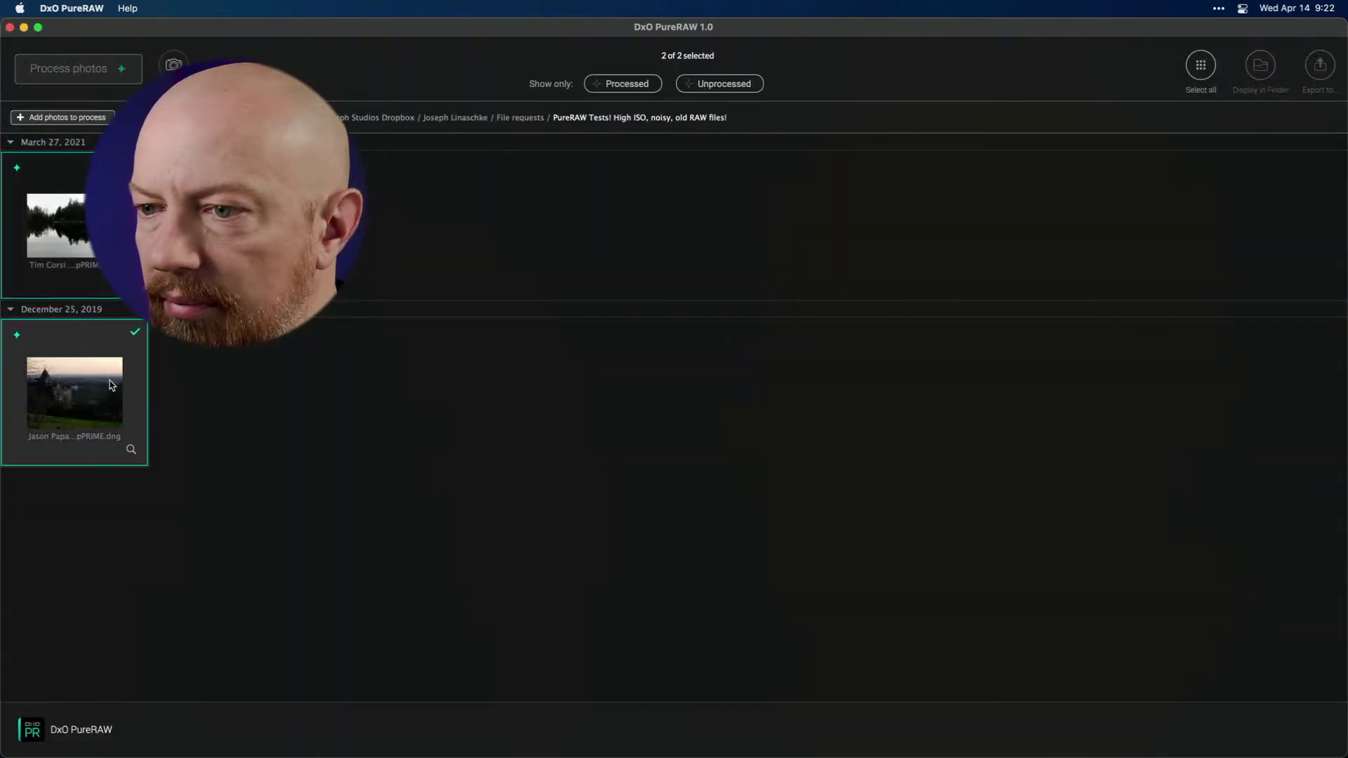
{"action": "left_click", "coordinate": [1314, 74]}
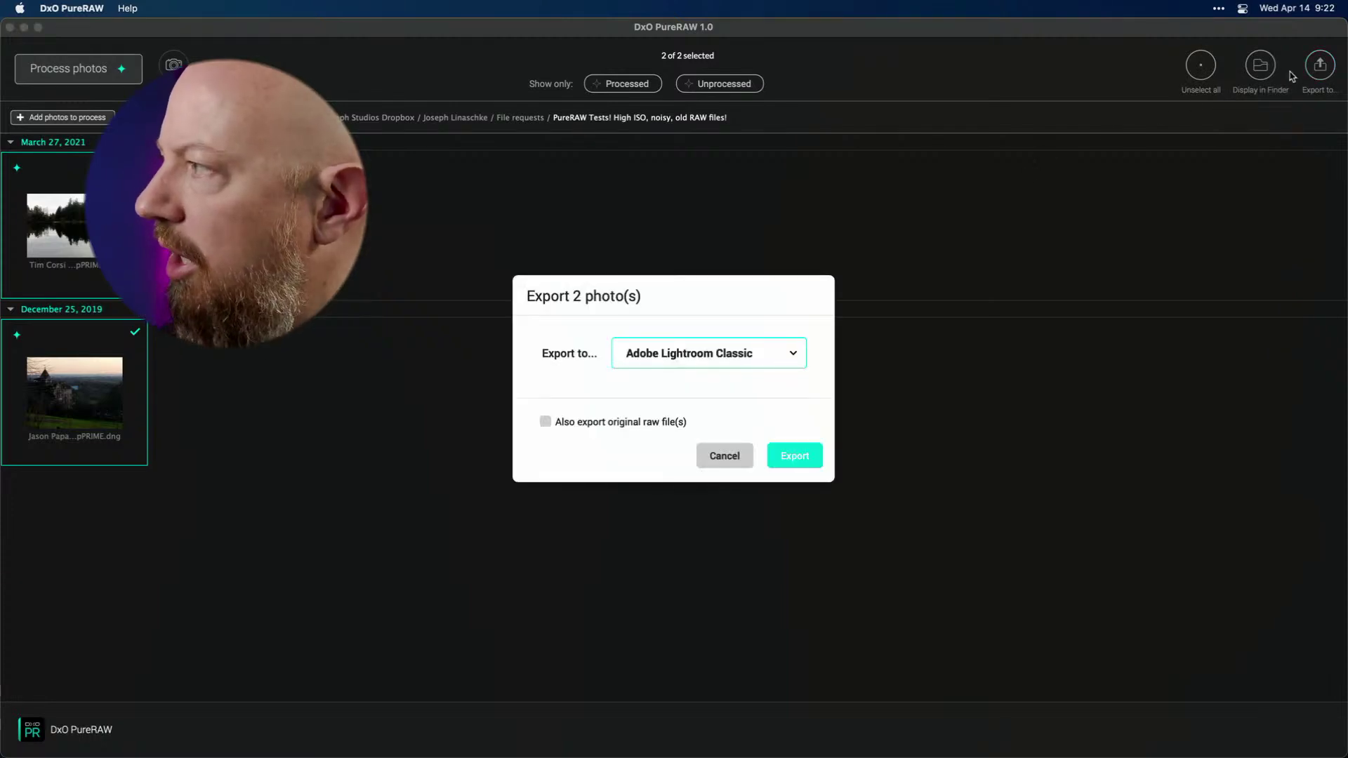
{"action": "left_click", "coordinate": [715, 359]}
{"action": "left_click", "coordinate": [687, 404]}
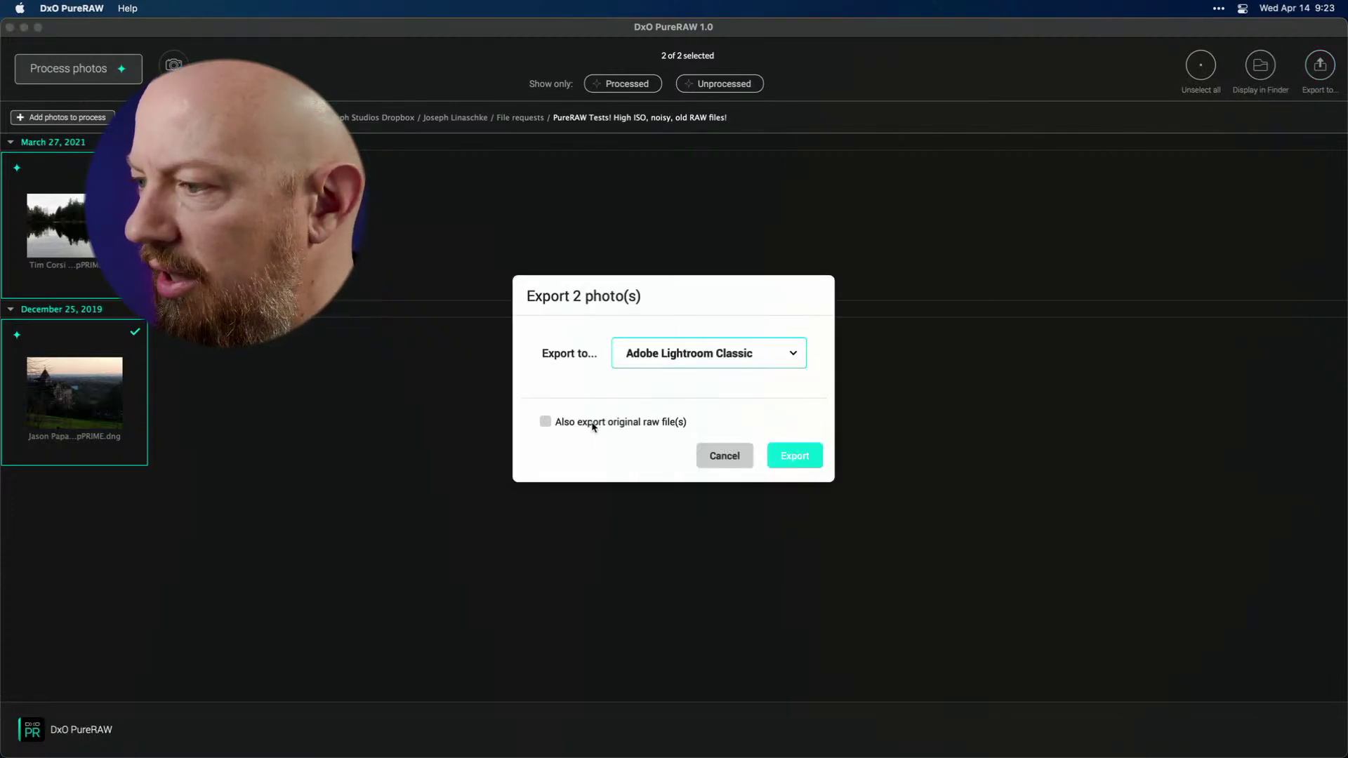
{"action": "left_click", "coordinate": [589, 423]}
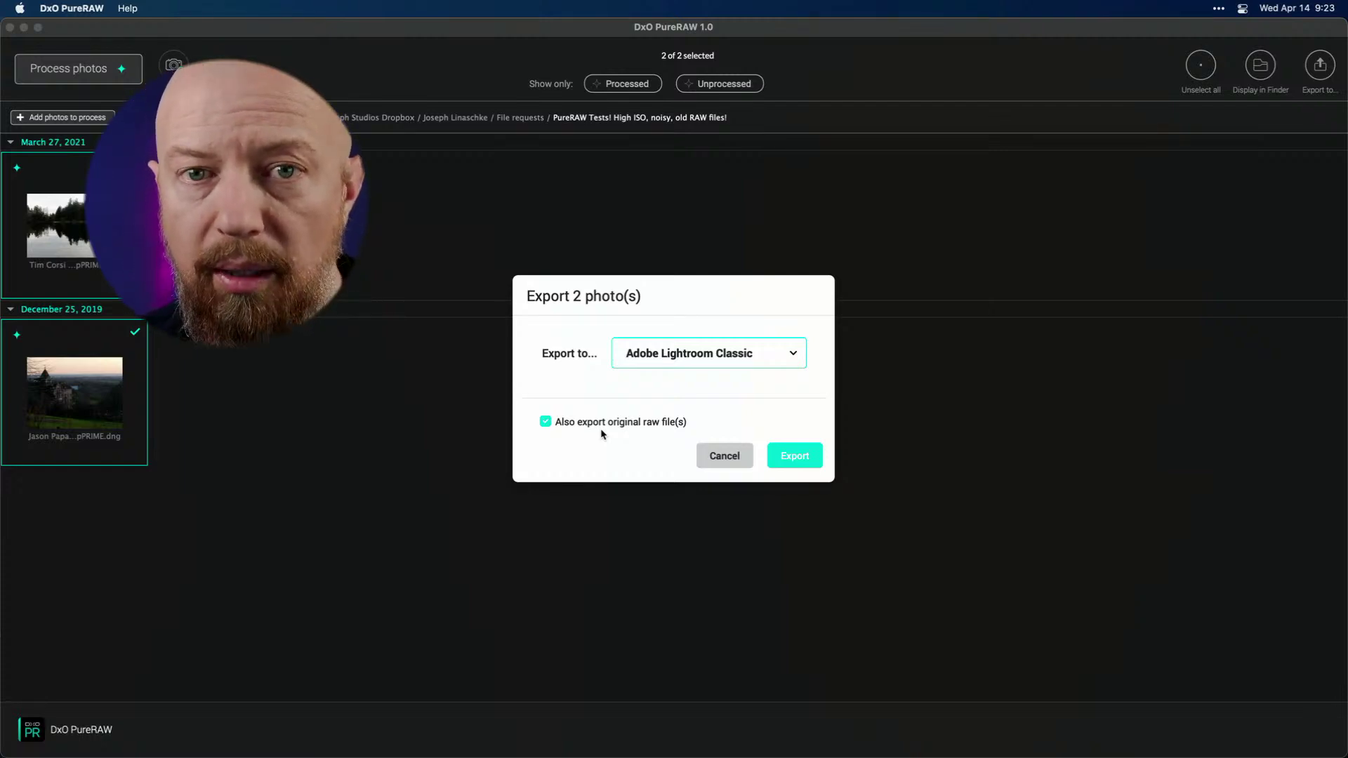
{"action": "left_click", "coordinate": [793, 458]}
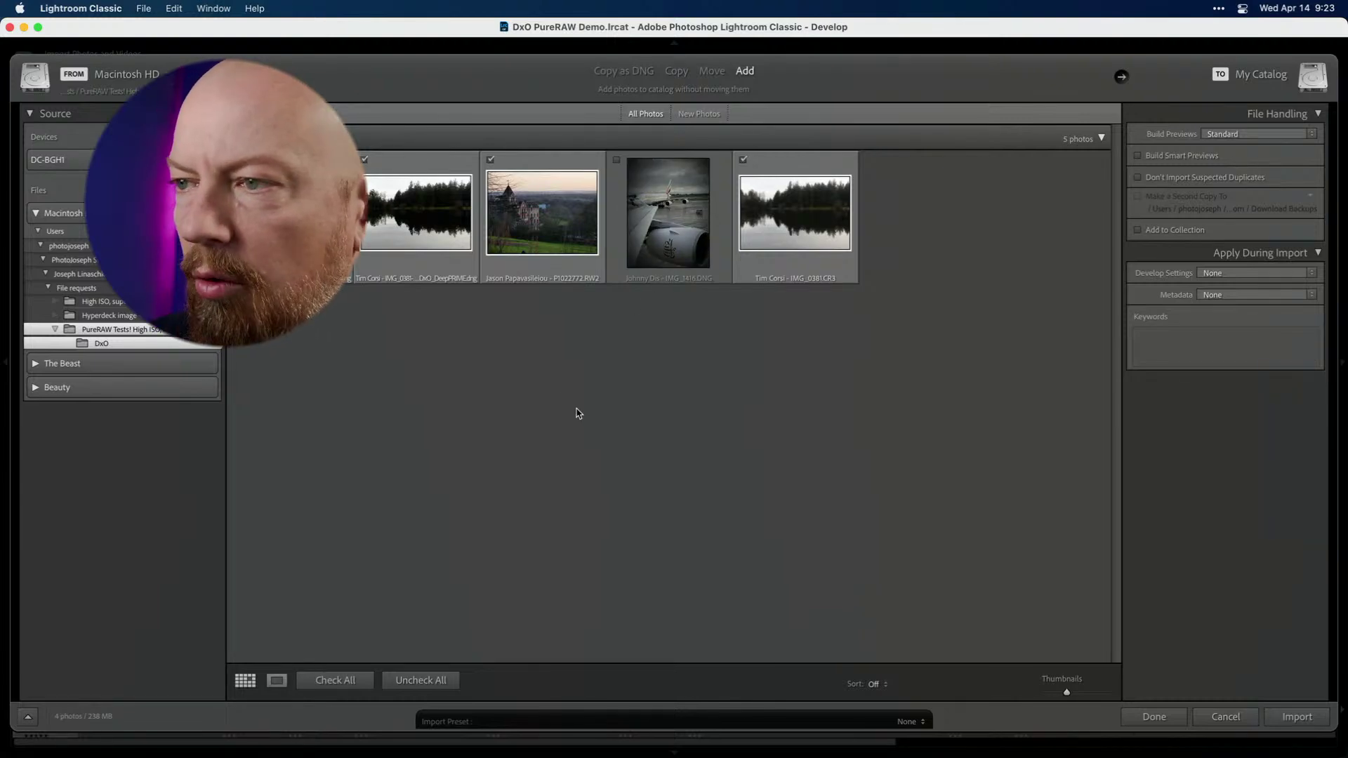
{"action": "left_click", "coordinate": [1297, 716]}
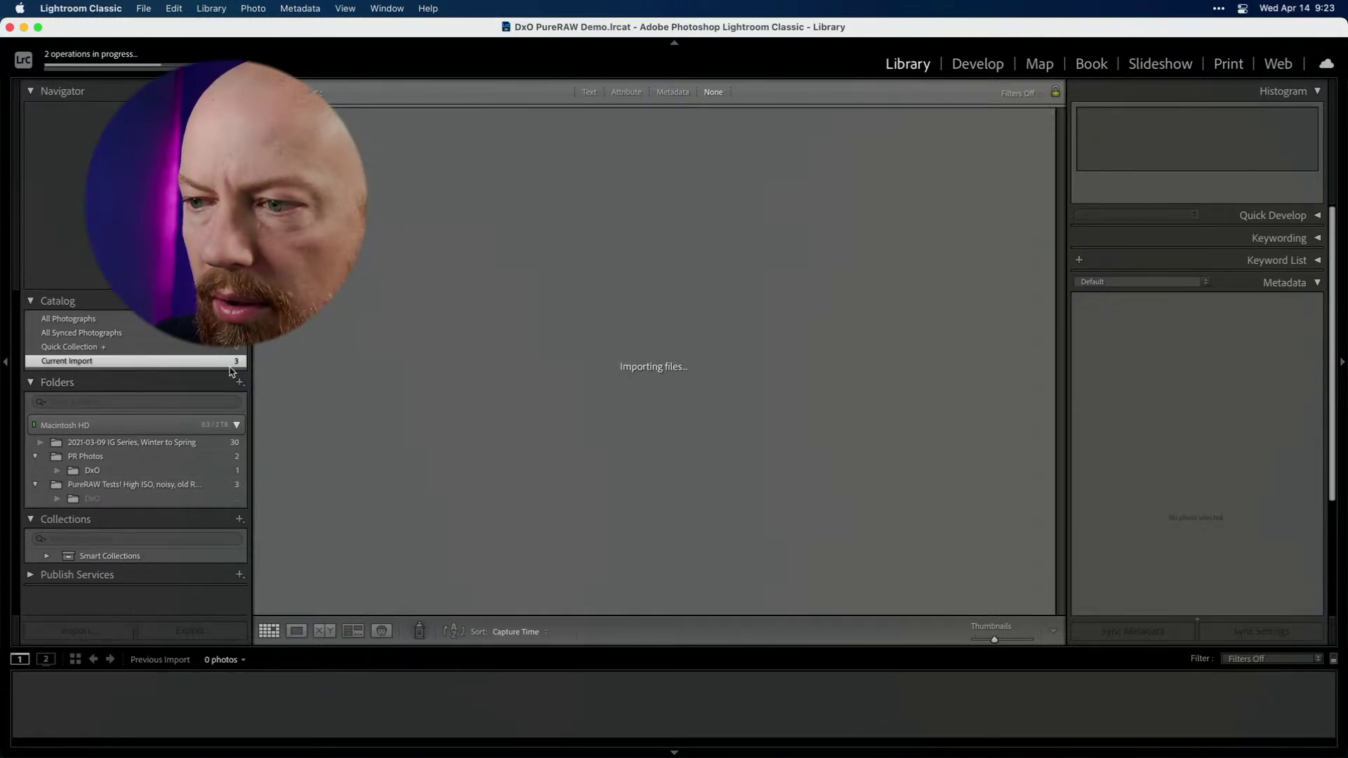
{"action": "left_click", "coordinate": [381, 275]}
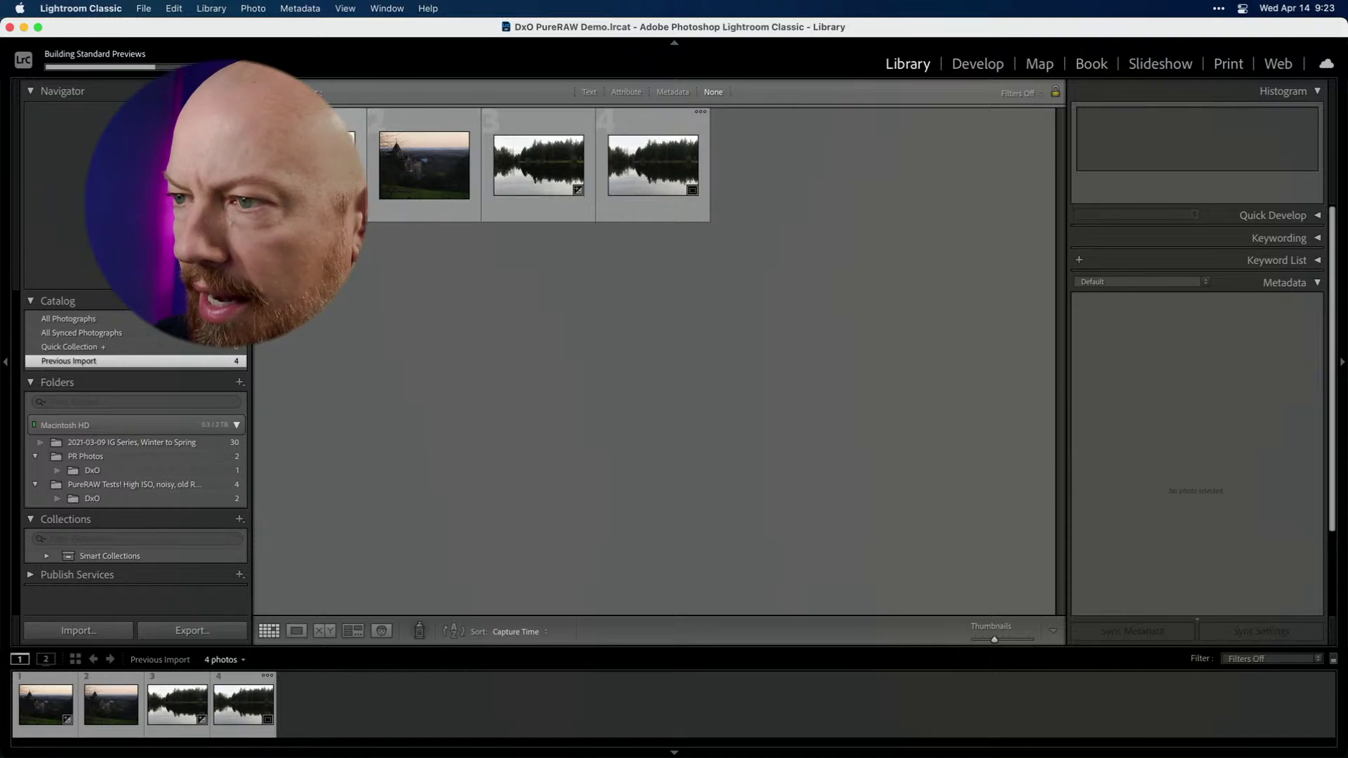
- Examine the brick facade at 1:1 in the processed building DNG and in the original P1022772.RW2
{"action": "double_click", "coordinate": [309, 165]}
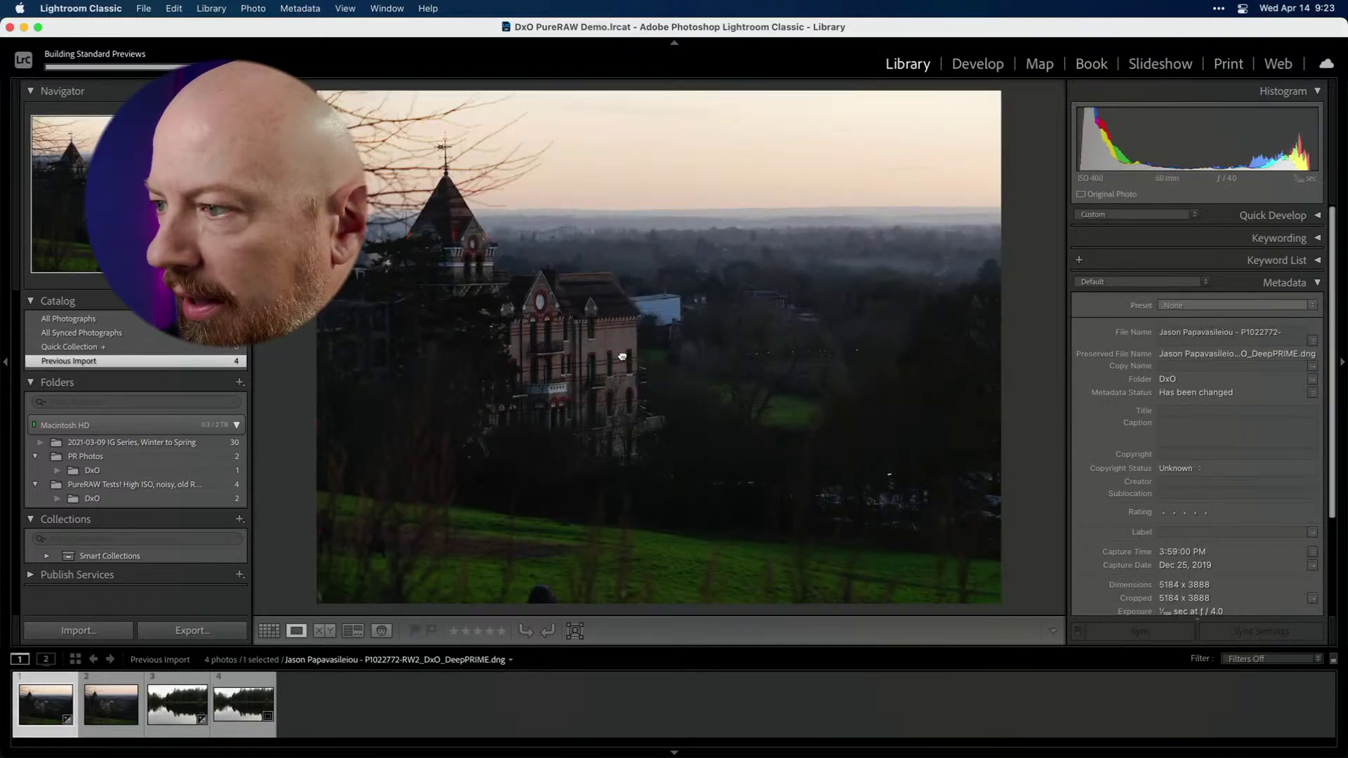
{"action": "left_click", "coordinate": [591, 375]}
{"action": "left_click_drag", "start_coordinate": [592, 375], "coordinate": [683, 316]}
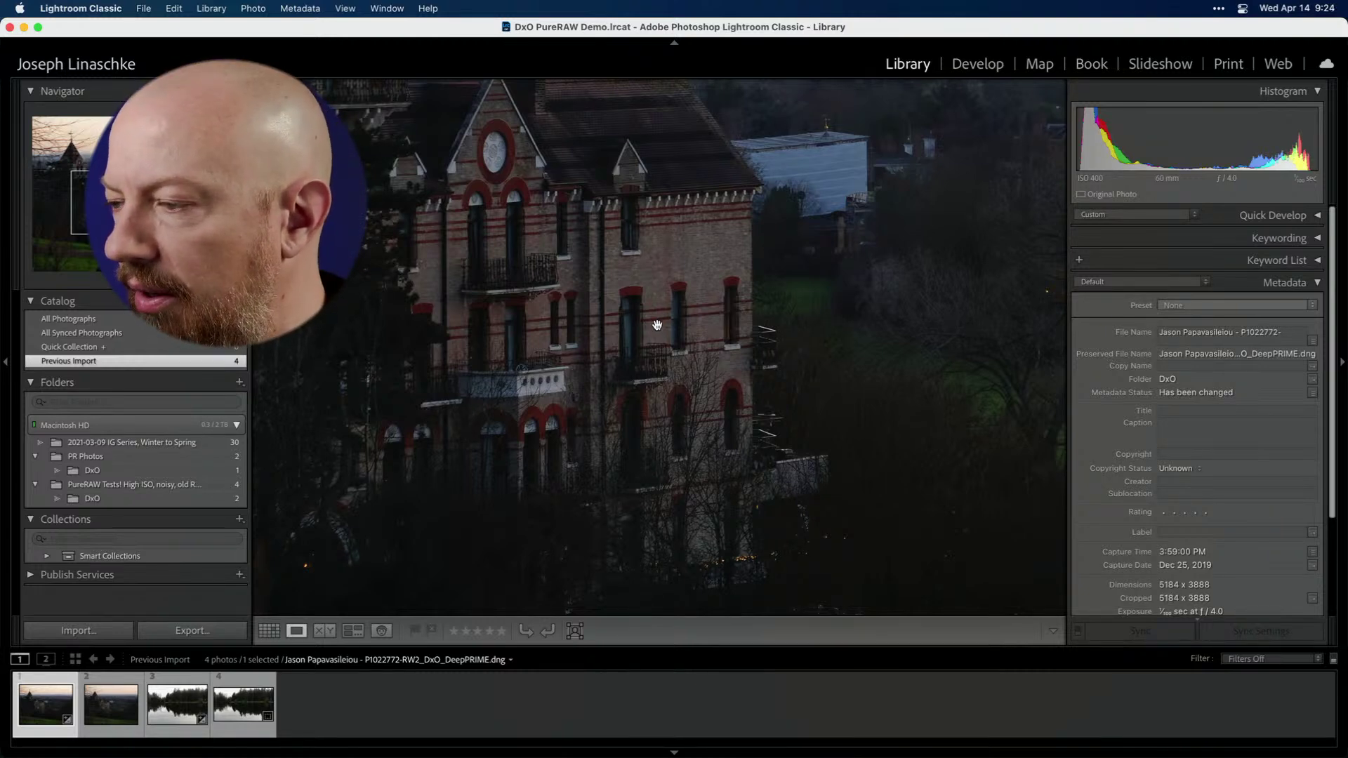
{"action": "left_click", "coordinate": [111, 705]}
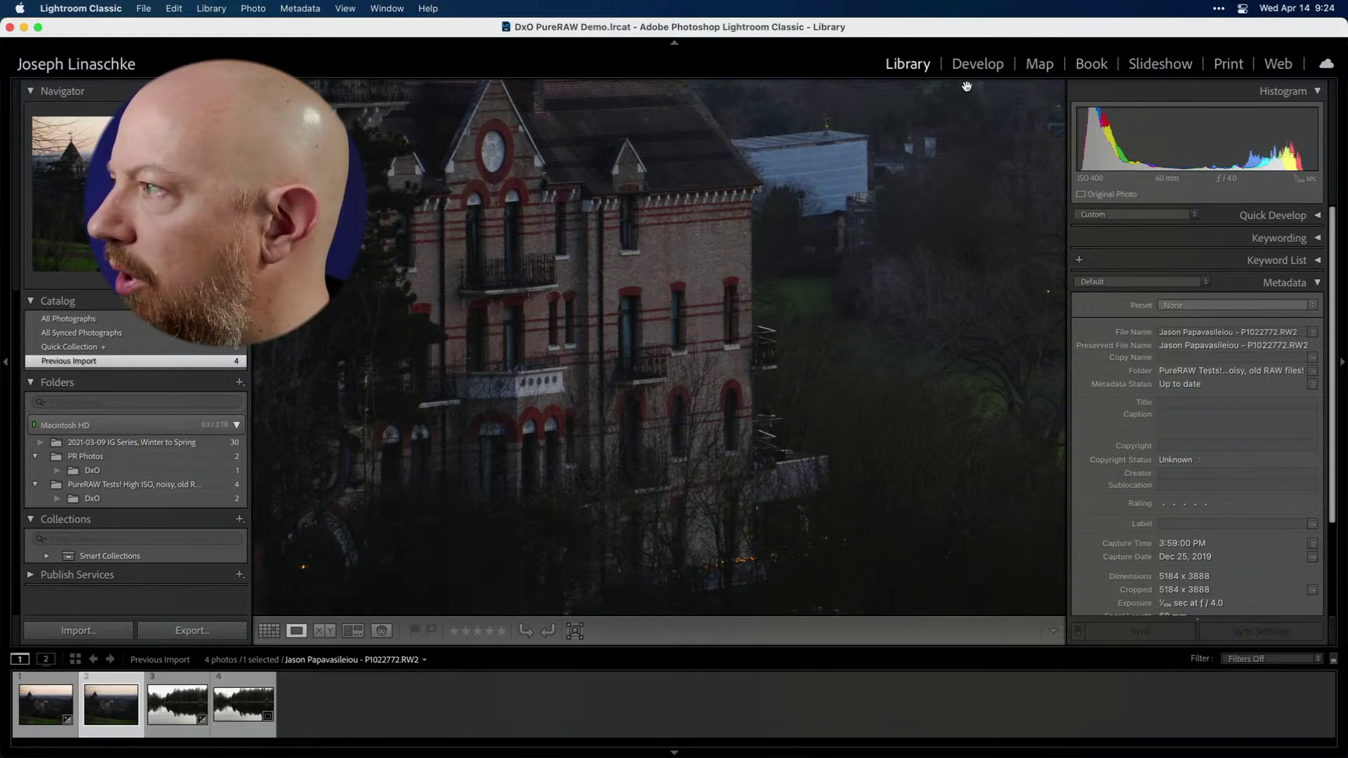
- Compare P1022772.RW2 in Develop's Reference view with the processed building DNG as reference, aligning both on the facade
{"action": "left_click", "coordinate": [977, 65]}
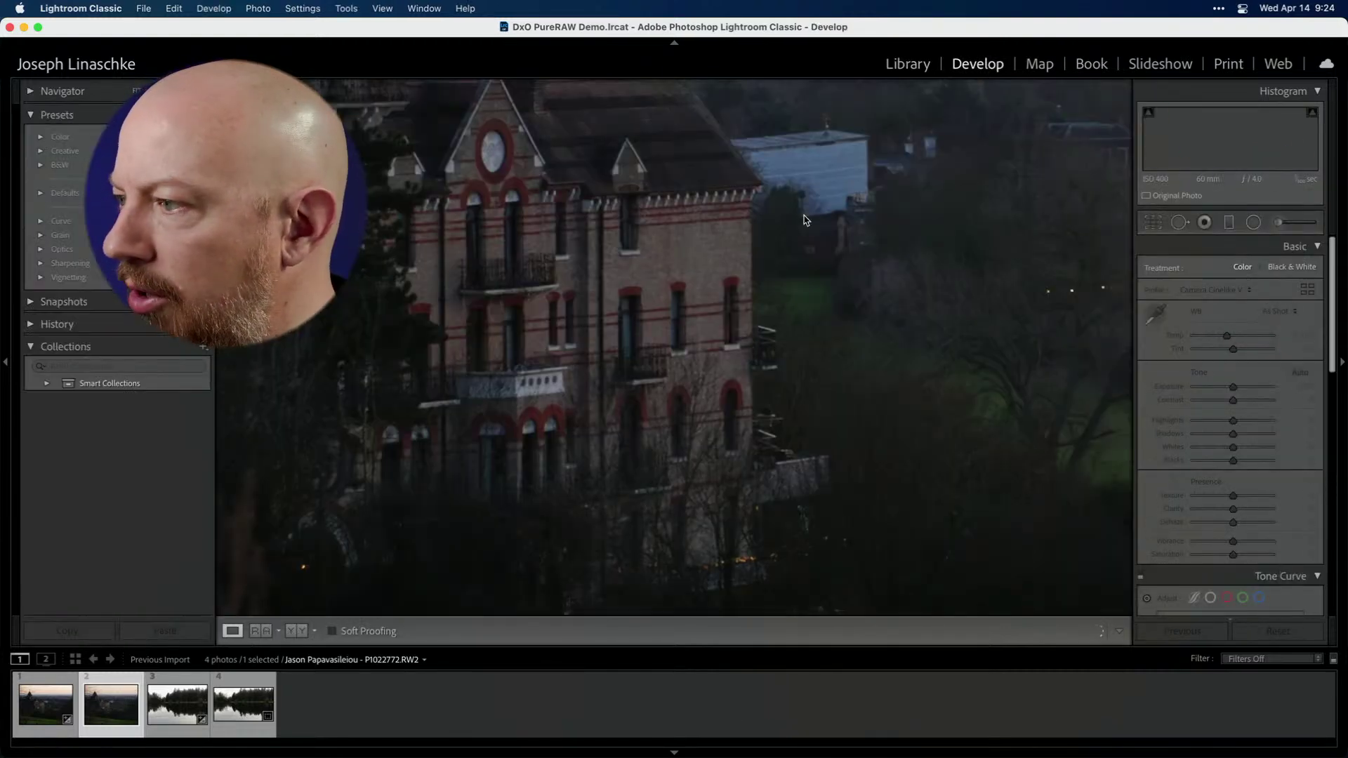
{"action": "left_click", "coordinate": [260, 631]}
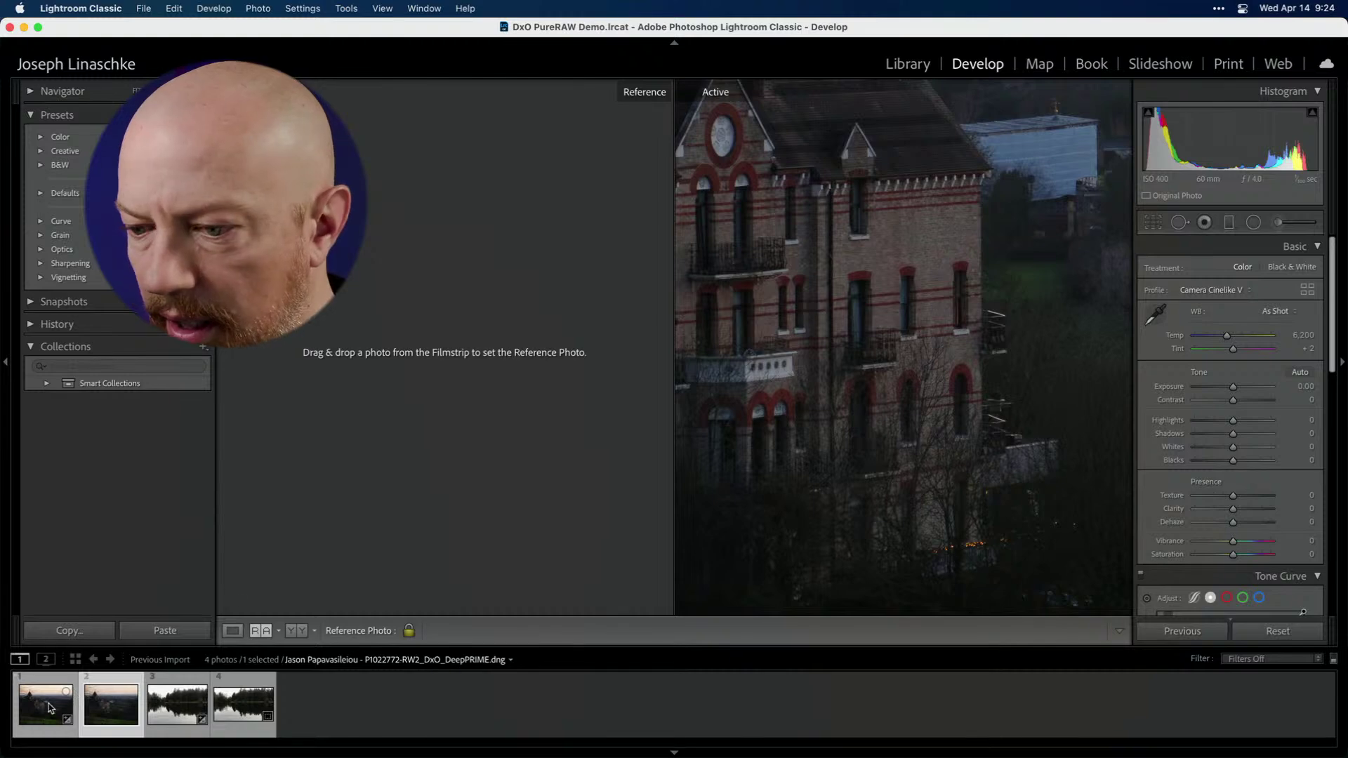
{"action": "left_click_drag", "start_coordinate": [49, 706], "coordinate": [477, 395]}
{"action": "left_click", "coordinate": [440, 353]}
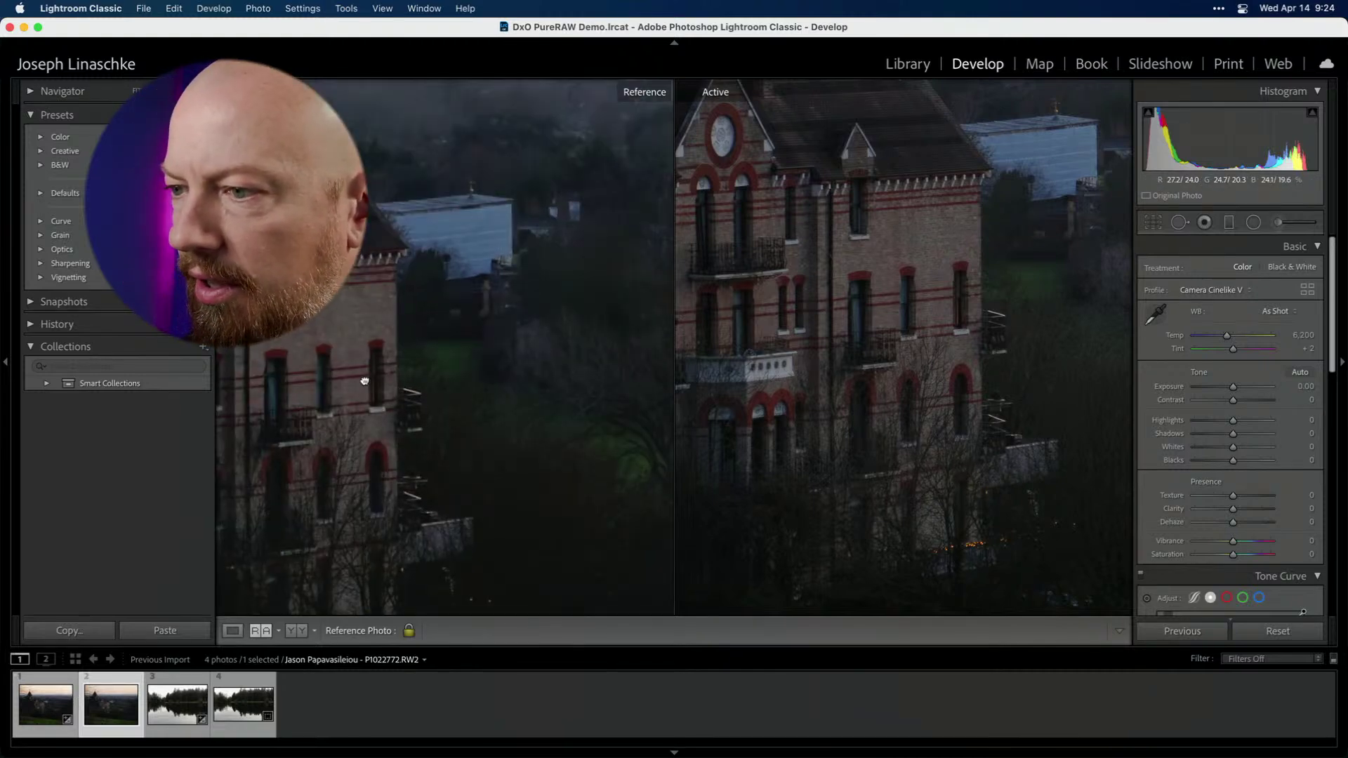
{"action": "left_click_drag", "start_coordinate": [365, 381], "coordinate": [529, 367]}
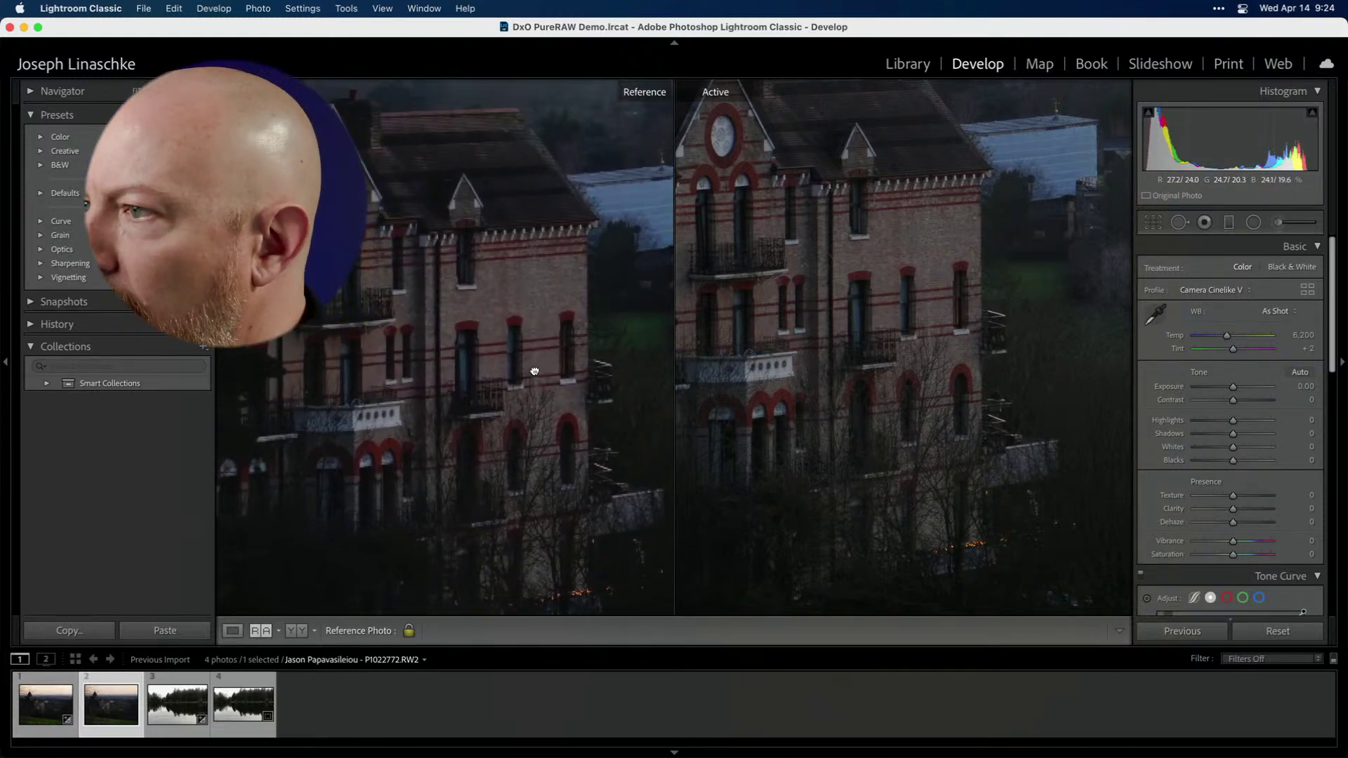
{"action": "left_click_drag", "start_coordinate": [807, 331], "coordinate": [821, 367]}
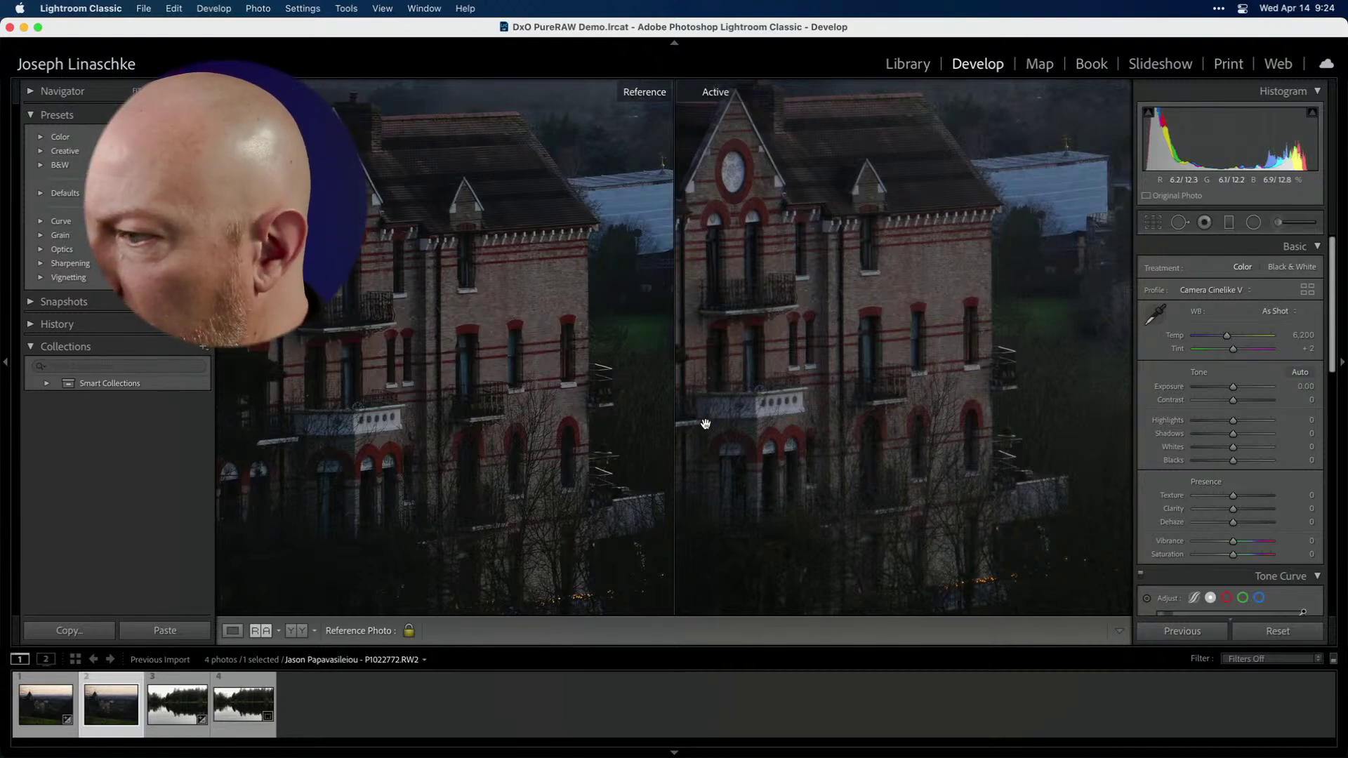
- Set the original building RAW's luminance noise reduction to 22, with detail 68 and contrast 43
{"action": "scroll", "coordinate": [1203, 388], "scroll_direction": "down", "scroll_amount": 10}
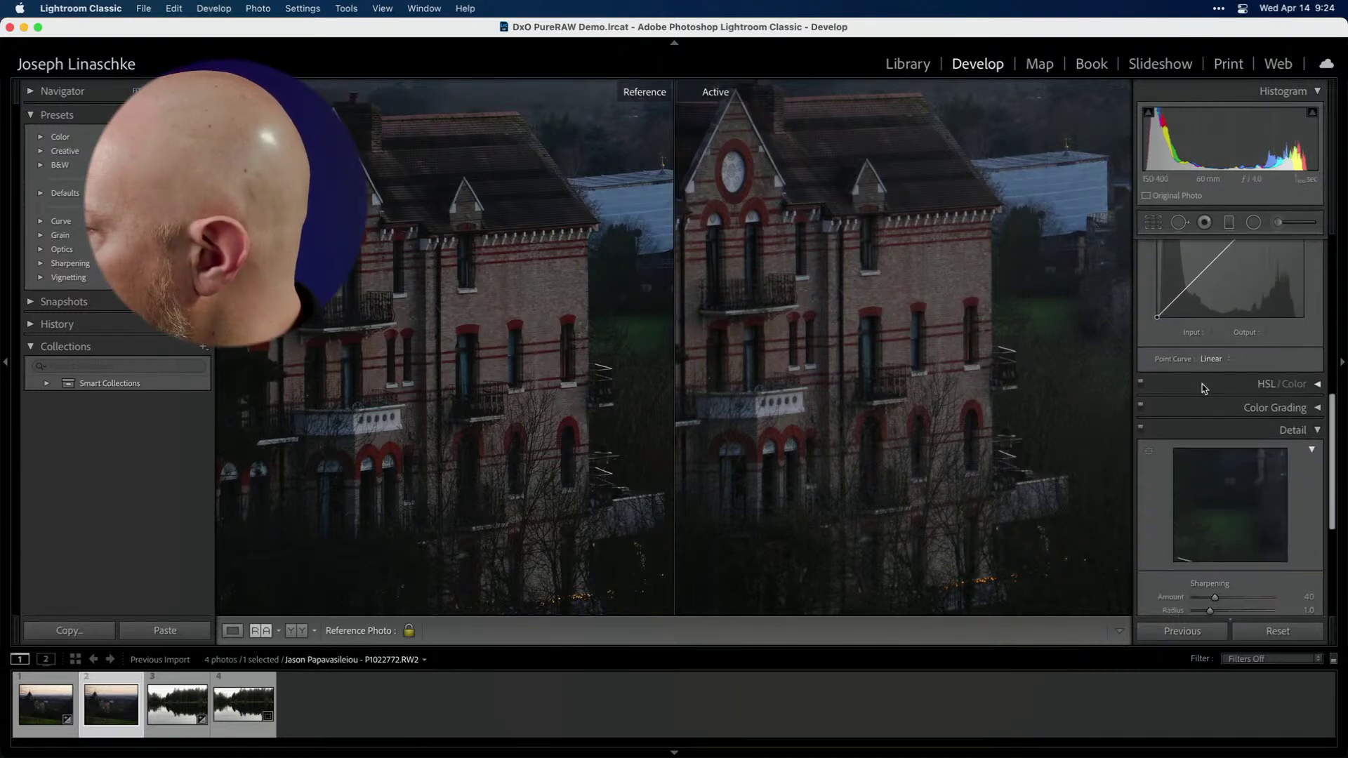
{"action": "scroll", "coordinate": [1203, 388], "scroll_direction": "down", "scroll_amount": 5}
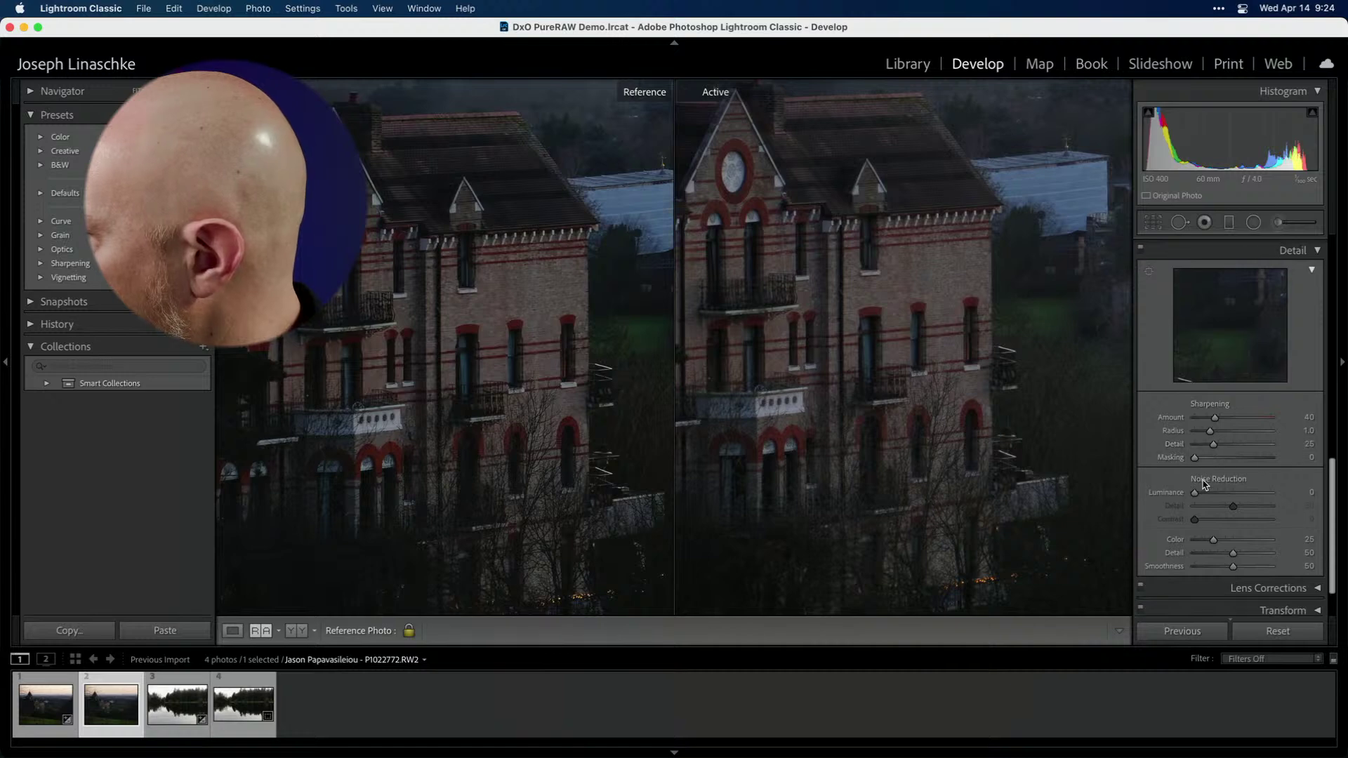
{"action": "mouse_move", "coordinate": [1194, 487]}
{"action": "left_mouse_down"}
{"action": "mouse_move", "coordinate": [1224, 491]}
{"action": "mouse_move", "coordinate": [1199, 493]}
{"action": "mouse_move", "coordinate": [1211, 491]}
{"action": "mouse_move", "coordinate": [1214, 517]}
{"action": "mouse_move", "coordinate": [1247, 507]}
{"action": "mouse_move", "coordinate": [1228, 522]}
{"action": "mouse_move", "coordinate": [1231, 496]}
{"action": "mouse_move", "coordinate": [1211, 496]}
{"action": "left_mouse_up"}
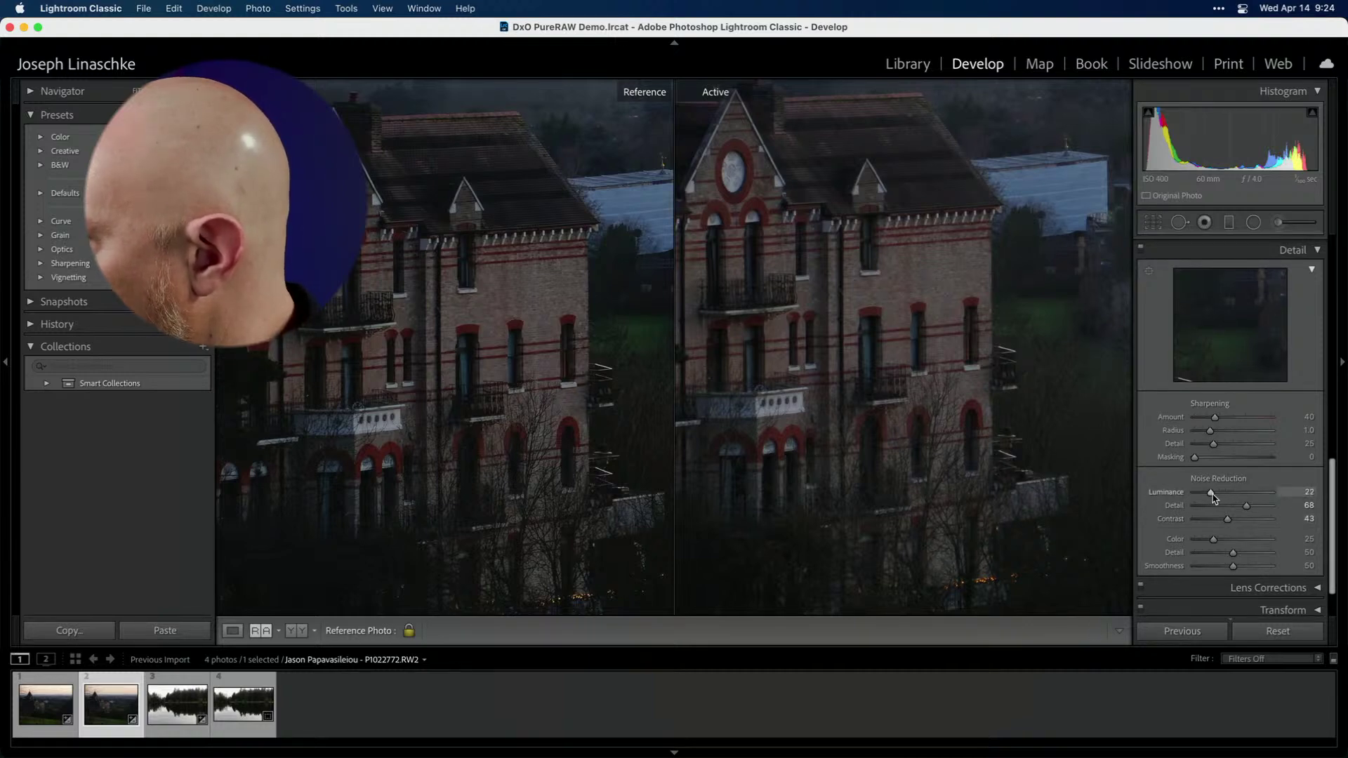
- Brighten the original building RAW with exposure +0.40 and shadows +22, checking the facade at 1:1
{"action": "scroll", "coordinate": [990, 324], "scroll_direction": "up", "scroll_amount": 10}
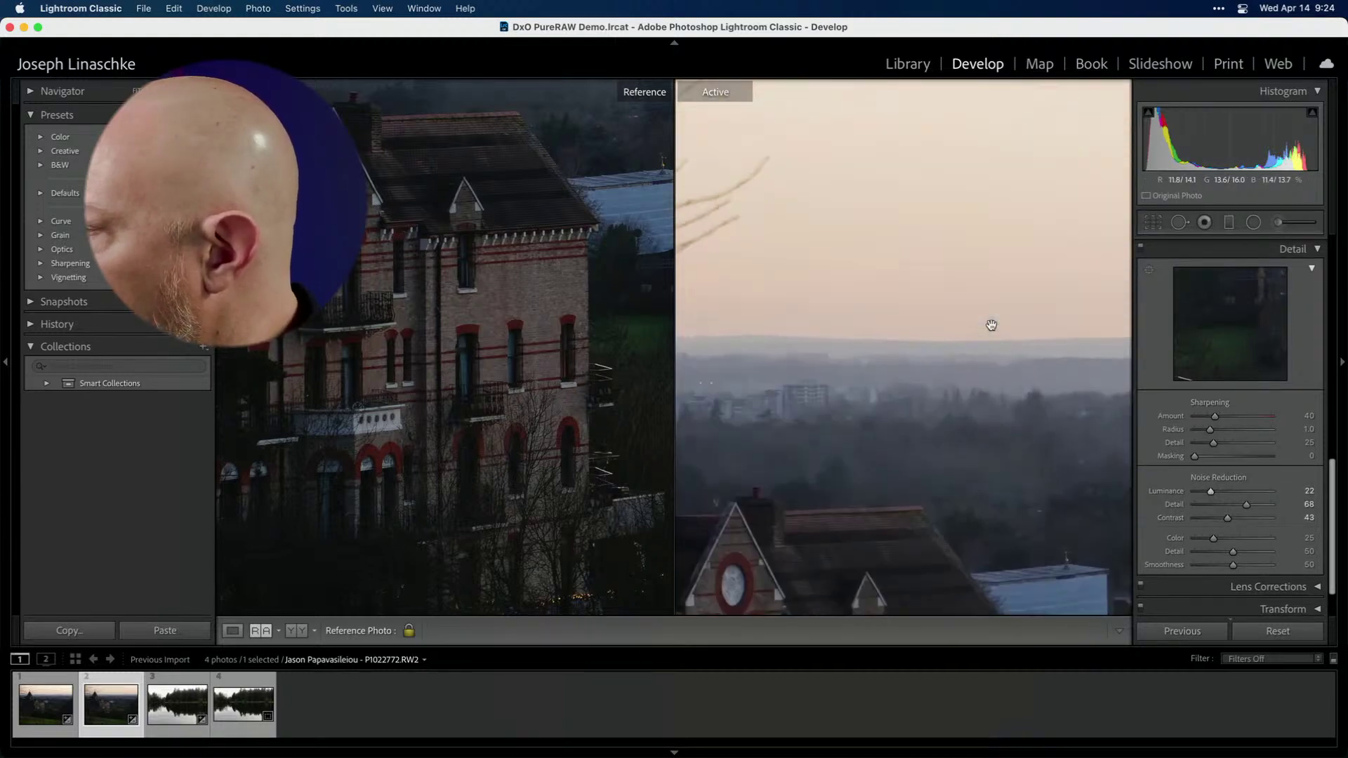
{"action": "scroll", "coordinate": [991, 325], "scroll_direction": "down", "scroll_amount": 3}
{"action": "left_click", "coordinate": [924, 316]}
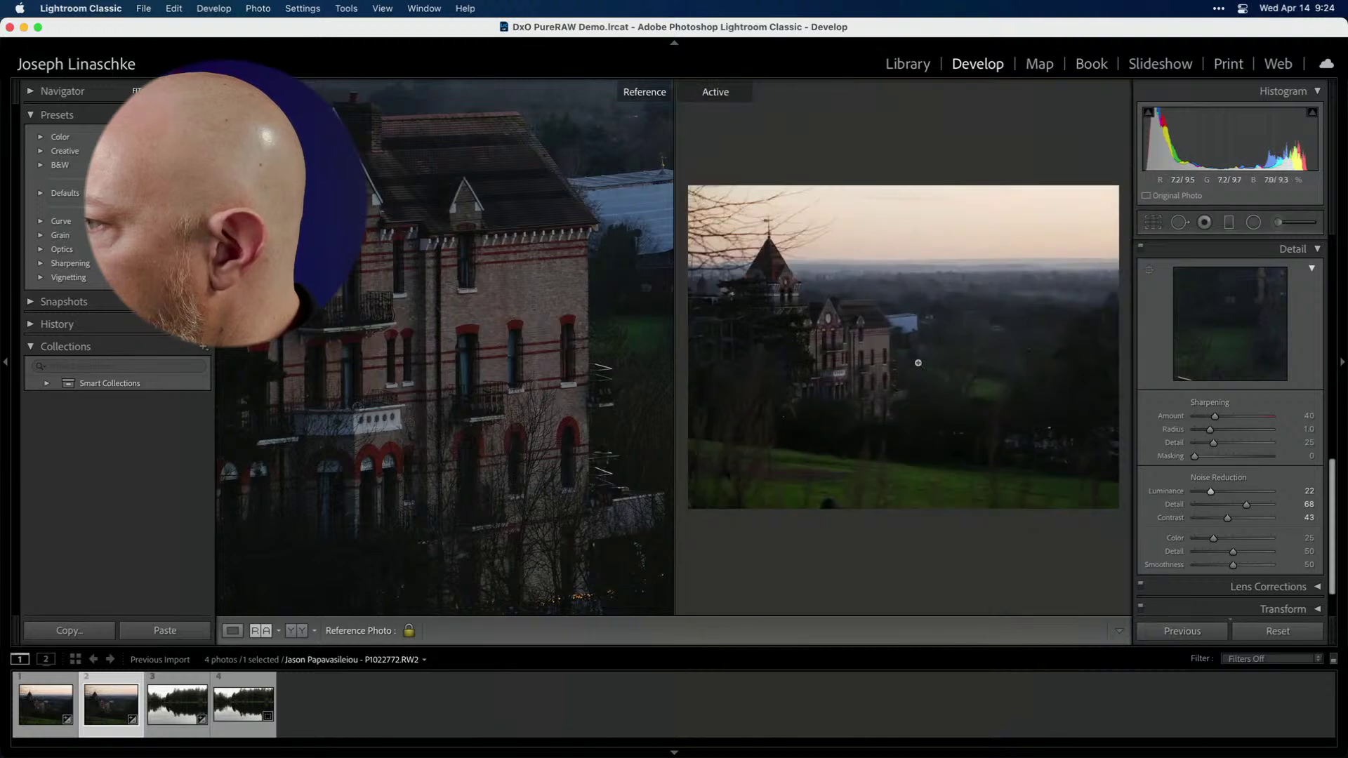
{"action": "left_click", "coordinate": [443, 346]}
{"action": "left_click", "coordinate": [1022, 338]}
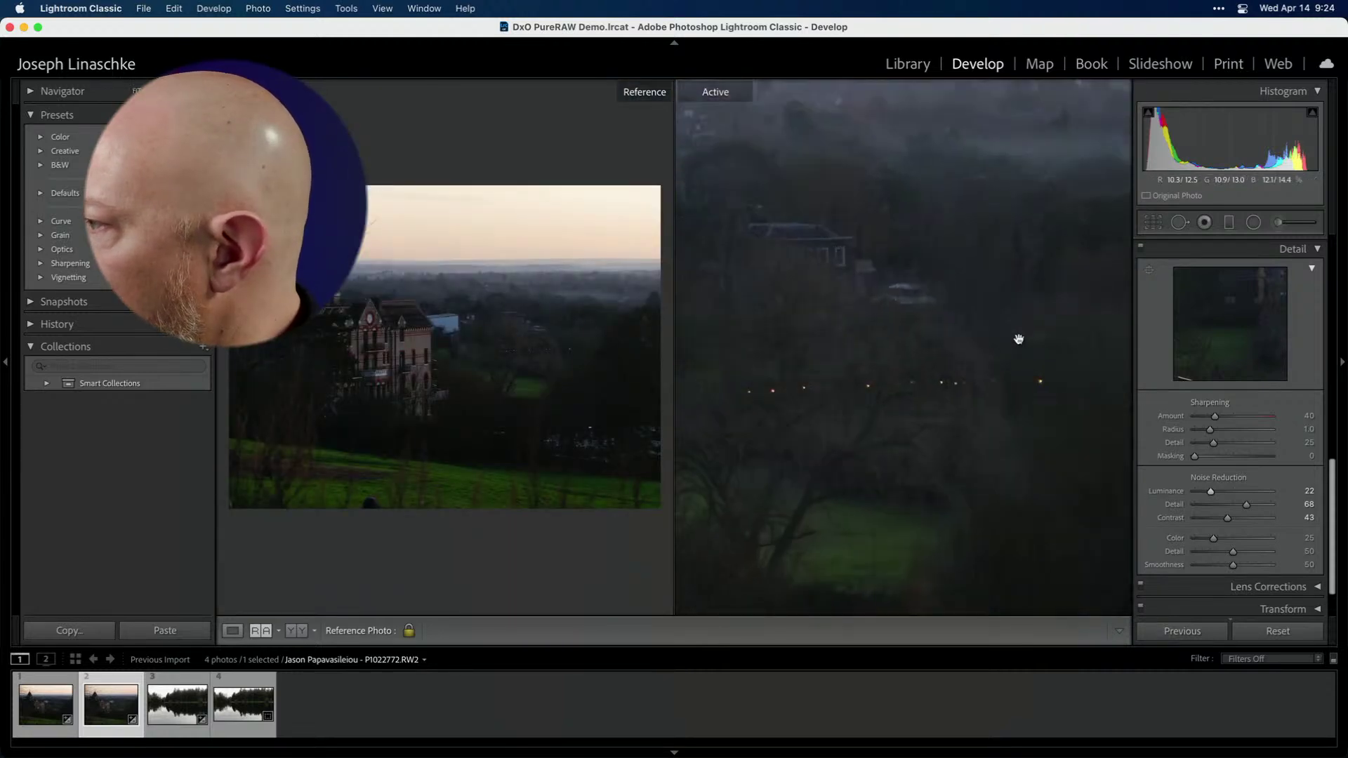
{"action": "left_click", "coordinate": [1017, 337]}
{"action": "scroll", "coordinate": [1209, 337], "scroll_direction": "up", "scroll_amount": 15}
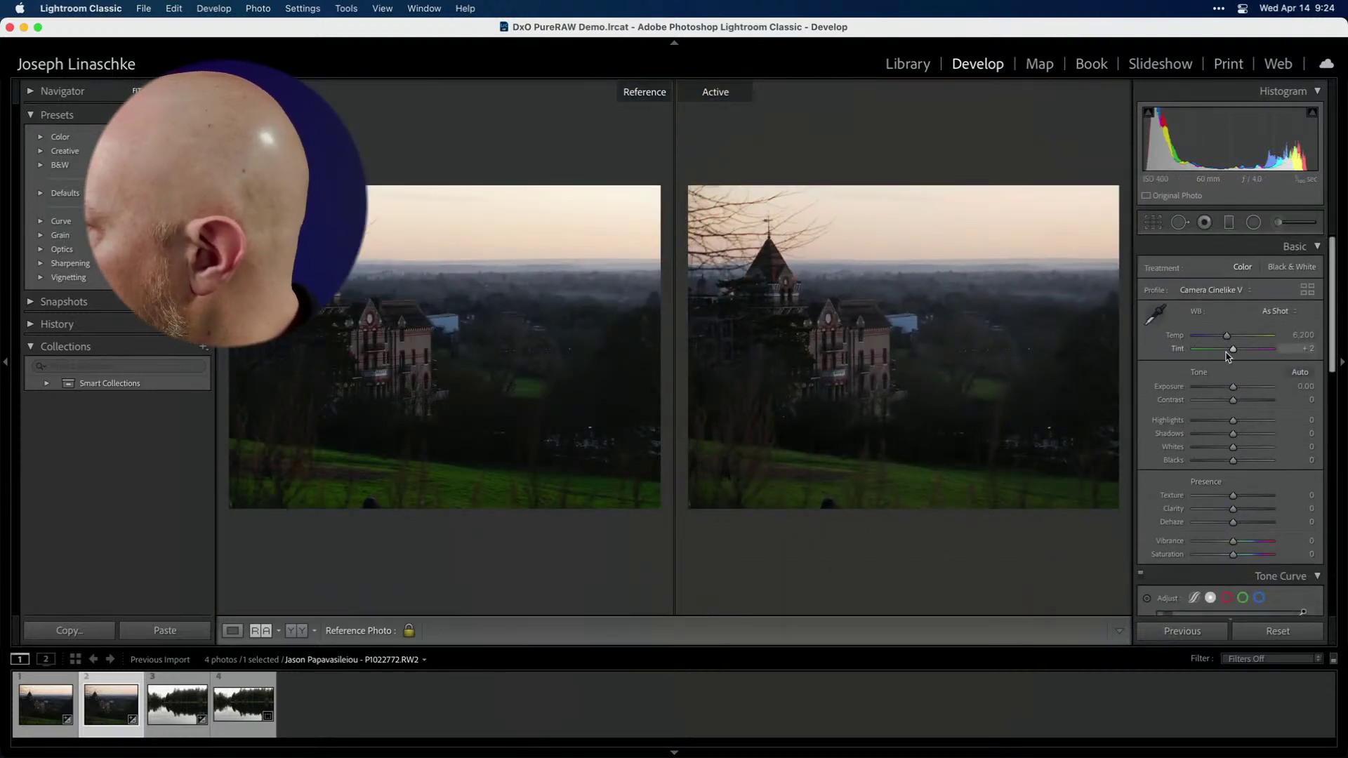
{"action": "left_click_drag", "start_coordinate": [1234, 388], "coordinate": [1241, 390]}
{"action": "left_click_drag", "start_coordinate": [1233, 436], "coordinate": [1241, 436]}
{"action": "left_click", "coordinate": [923, 331]}
{"action": "left_click_drag", "start_coordinate": [923, 331], "coordinate": [890, 283]}
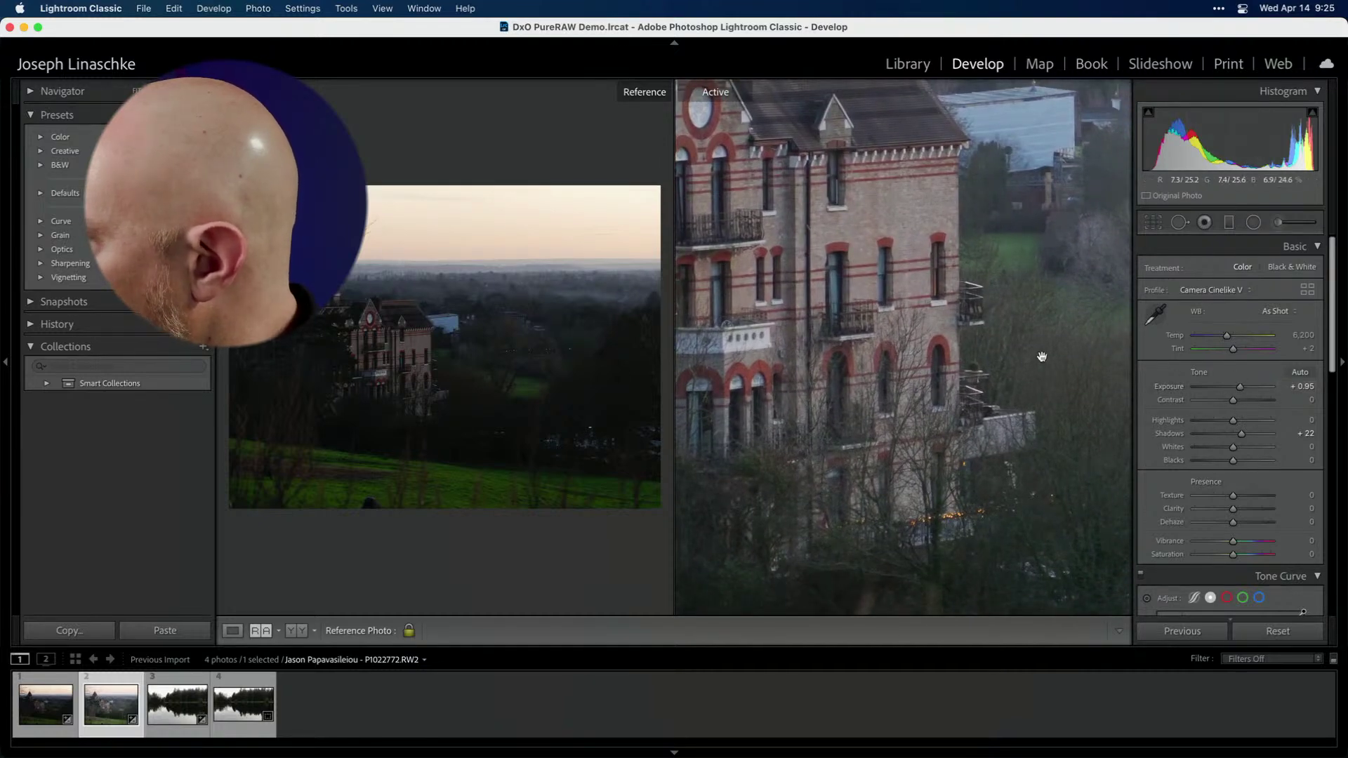
{"action": "left_click_drag", "start_coordinate": [1239, 388], "coordinate": [1236, 389]}
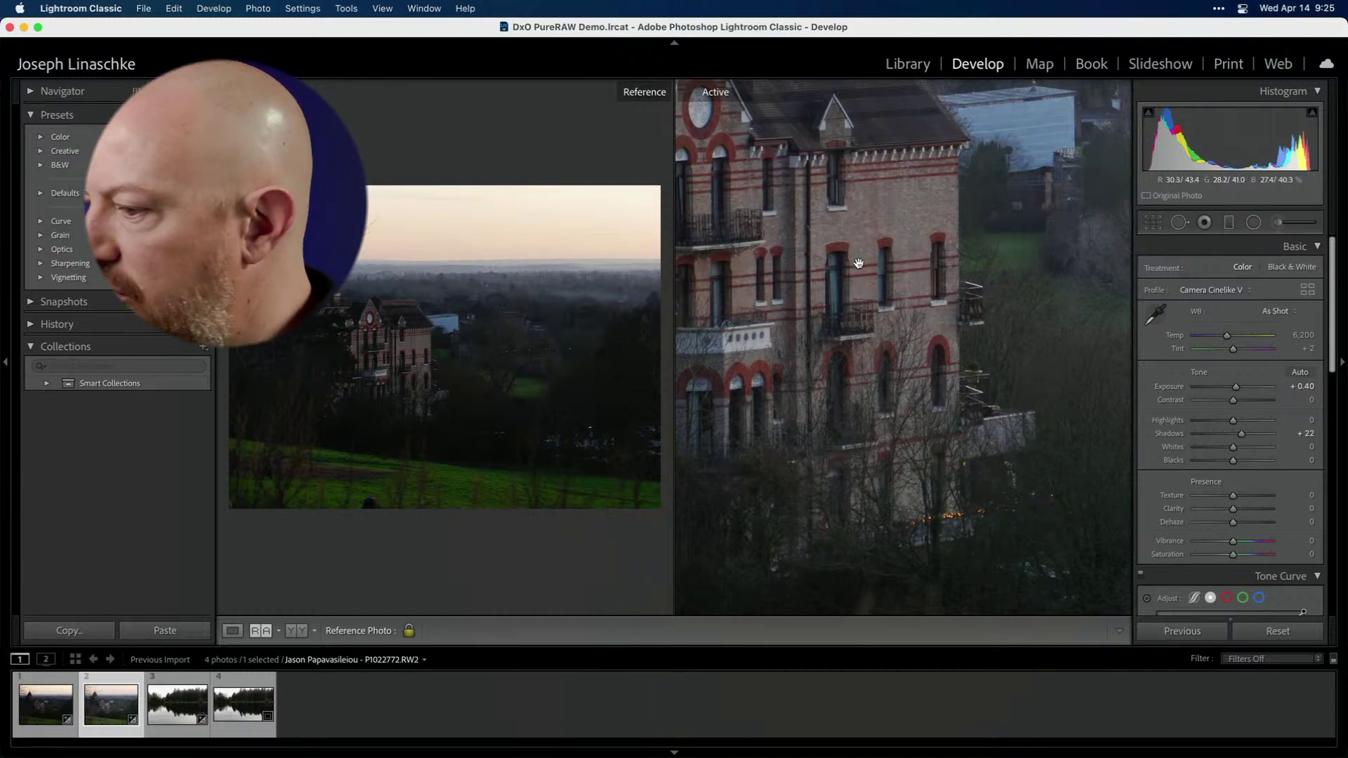
- Copy all develop settings except Lens Corrections from the original building RAW
{"action": "right_click", "coordinate": [109, 706]}
{"action": "left_click", "coordinate": [103, 705]}
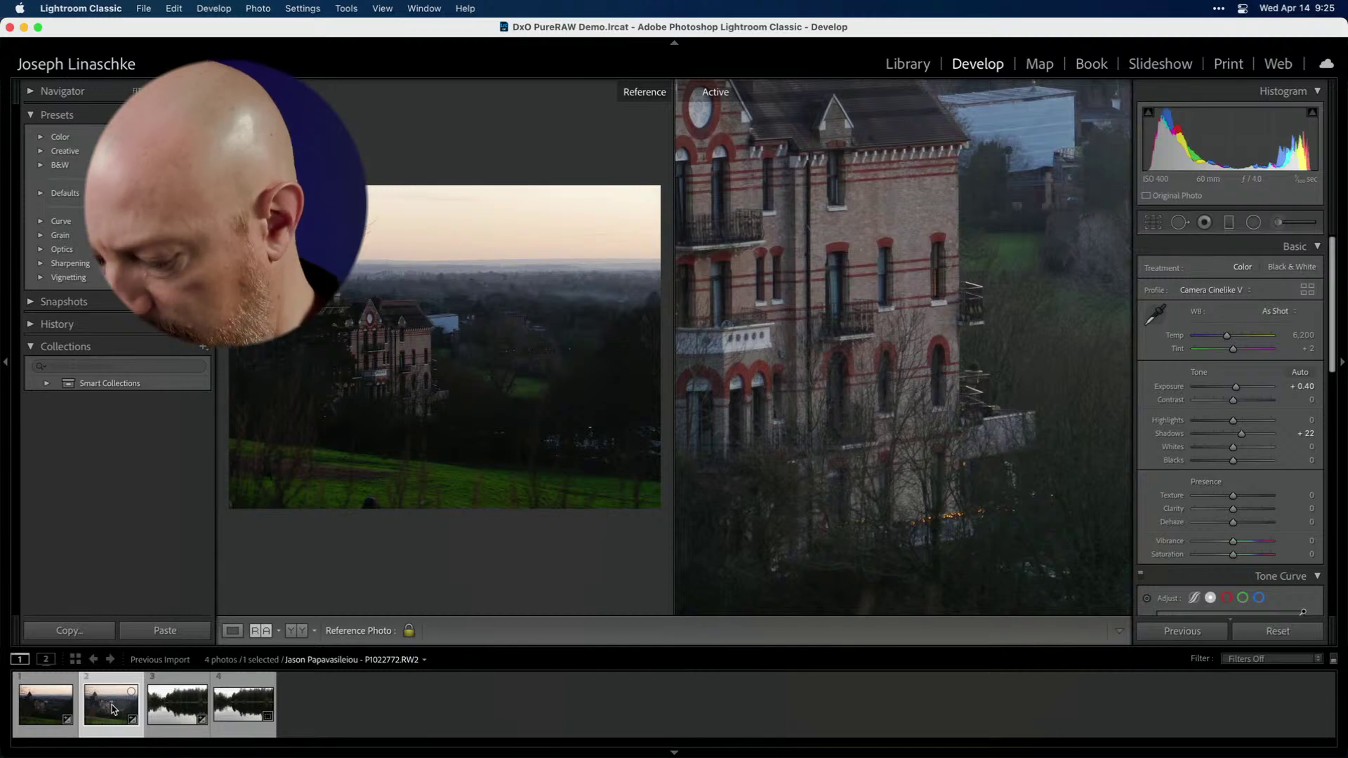
{"action": "key", "text": "super+shift+c"}
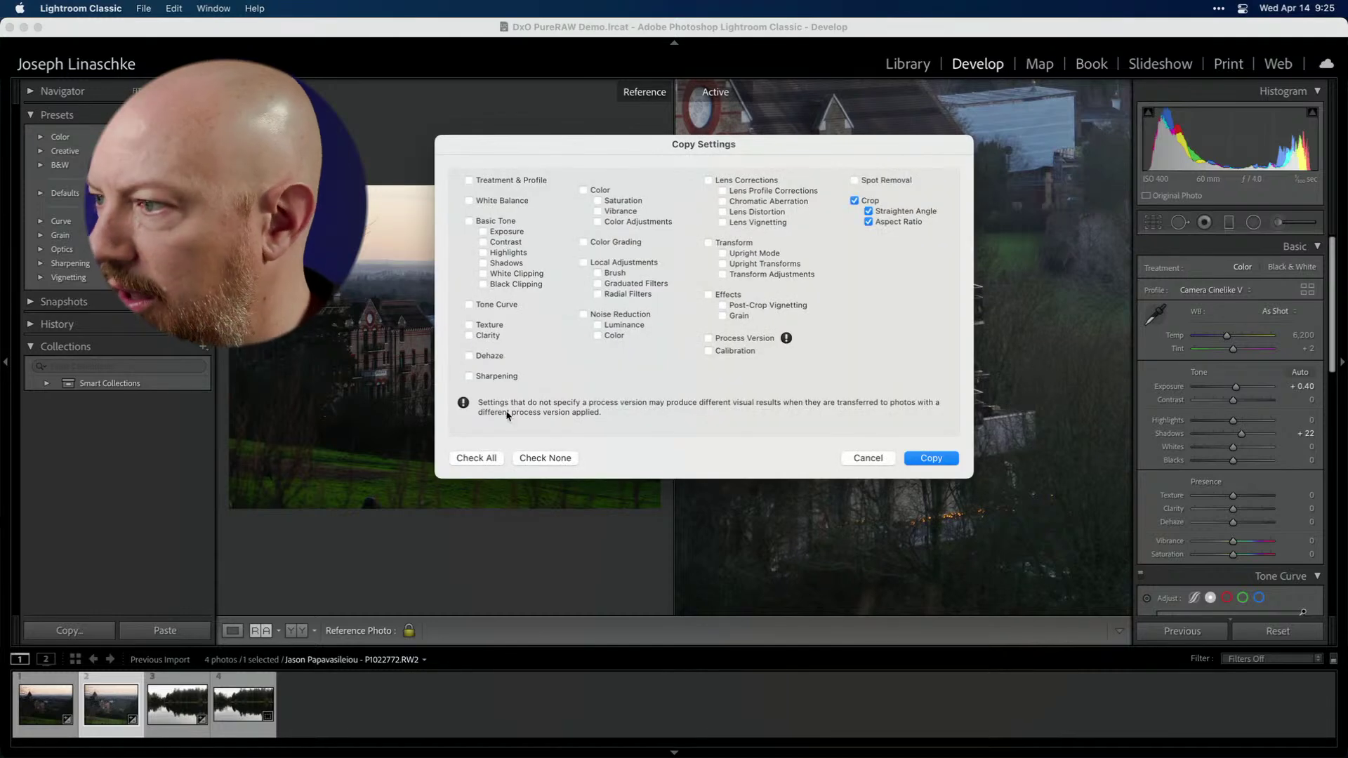
{"action": "left_click", "coordinate": [482, 459]}
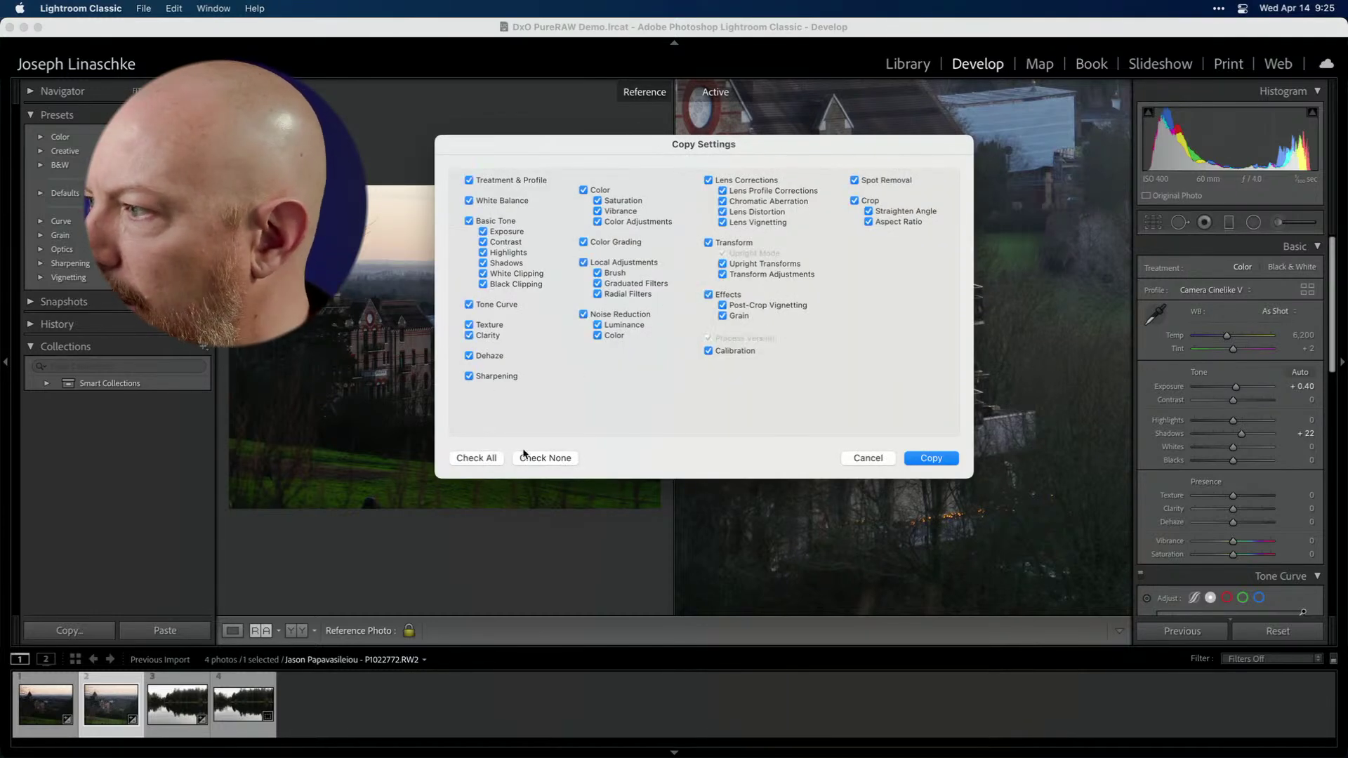
{"action": "left_click", "coordinate": [707, 181]}
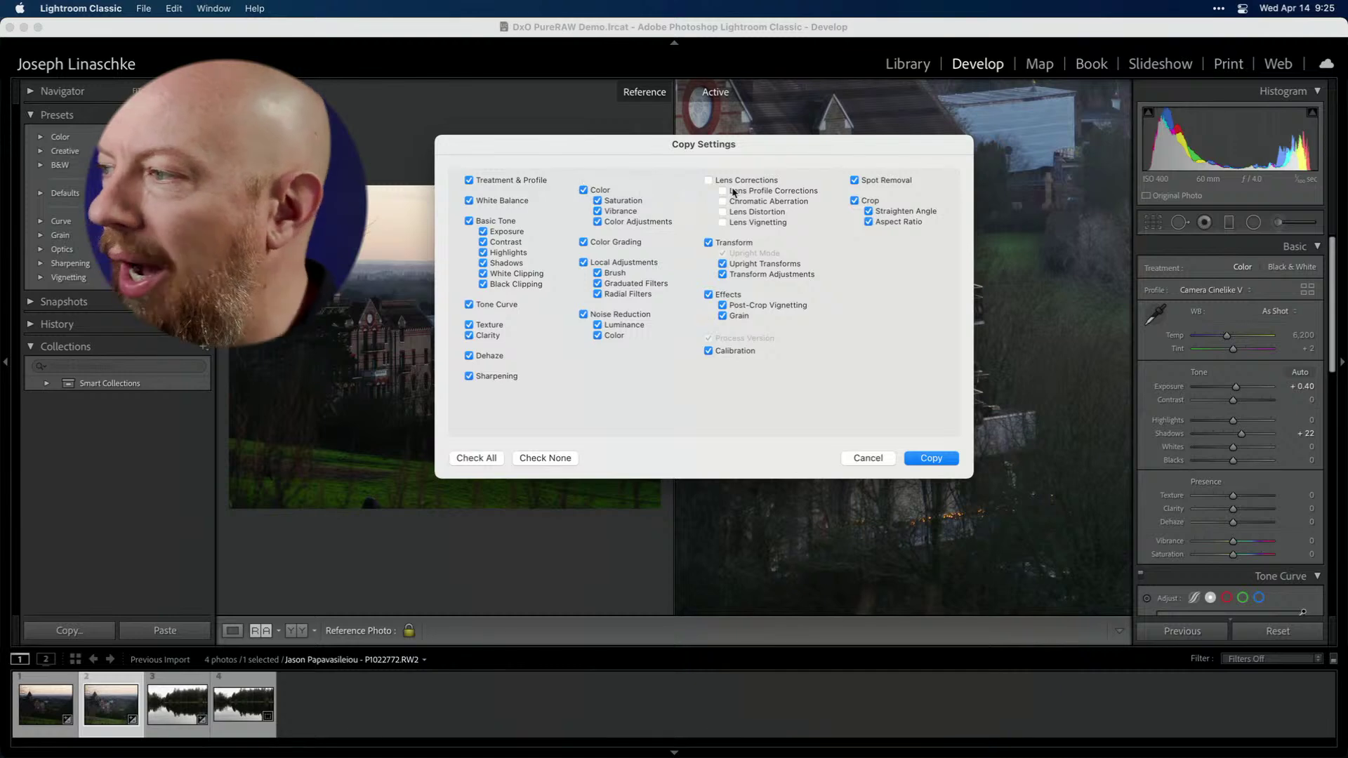
{"action": "left_click", "coordinate": [708, 180]}
{"action": "left_click", "coordinate": [708, 181]}
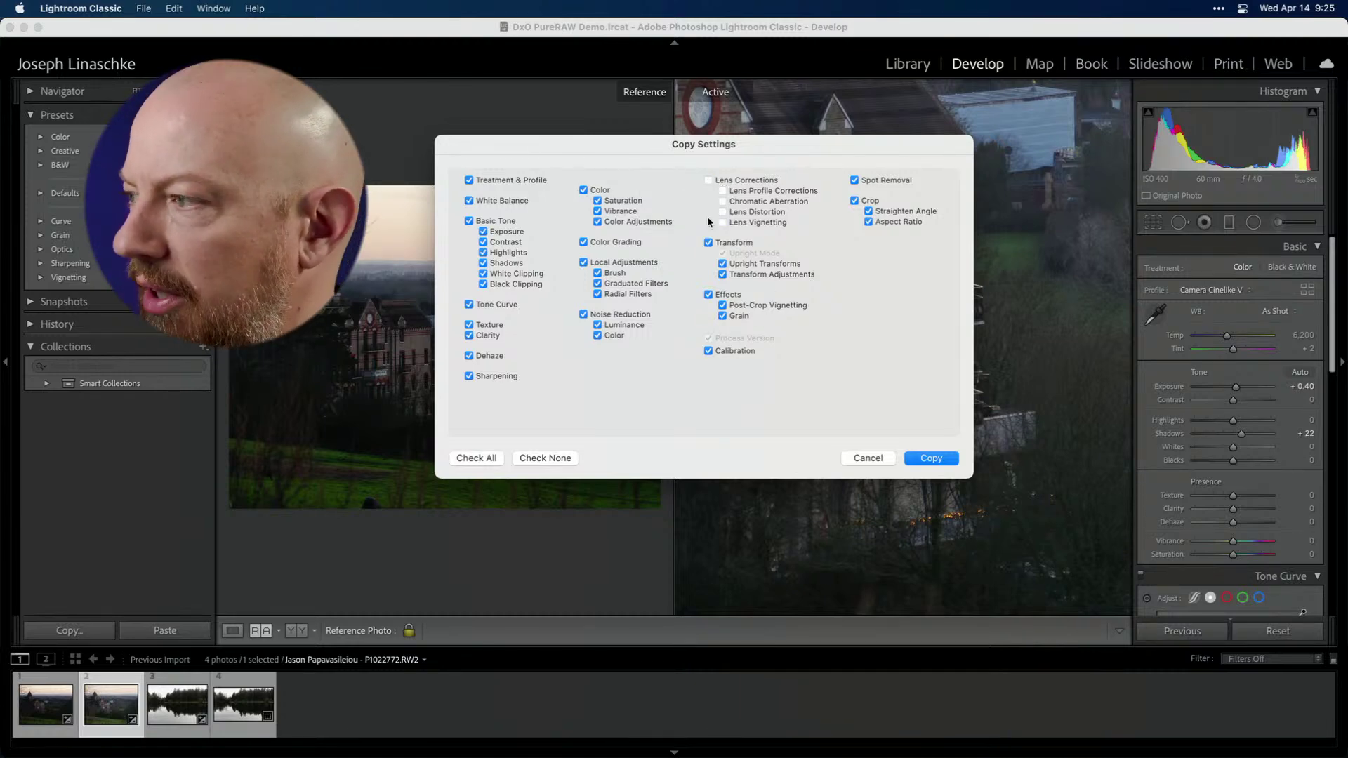
{"action": "left_click", "coordinate": [939, 463]}
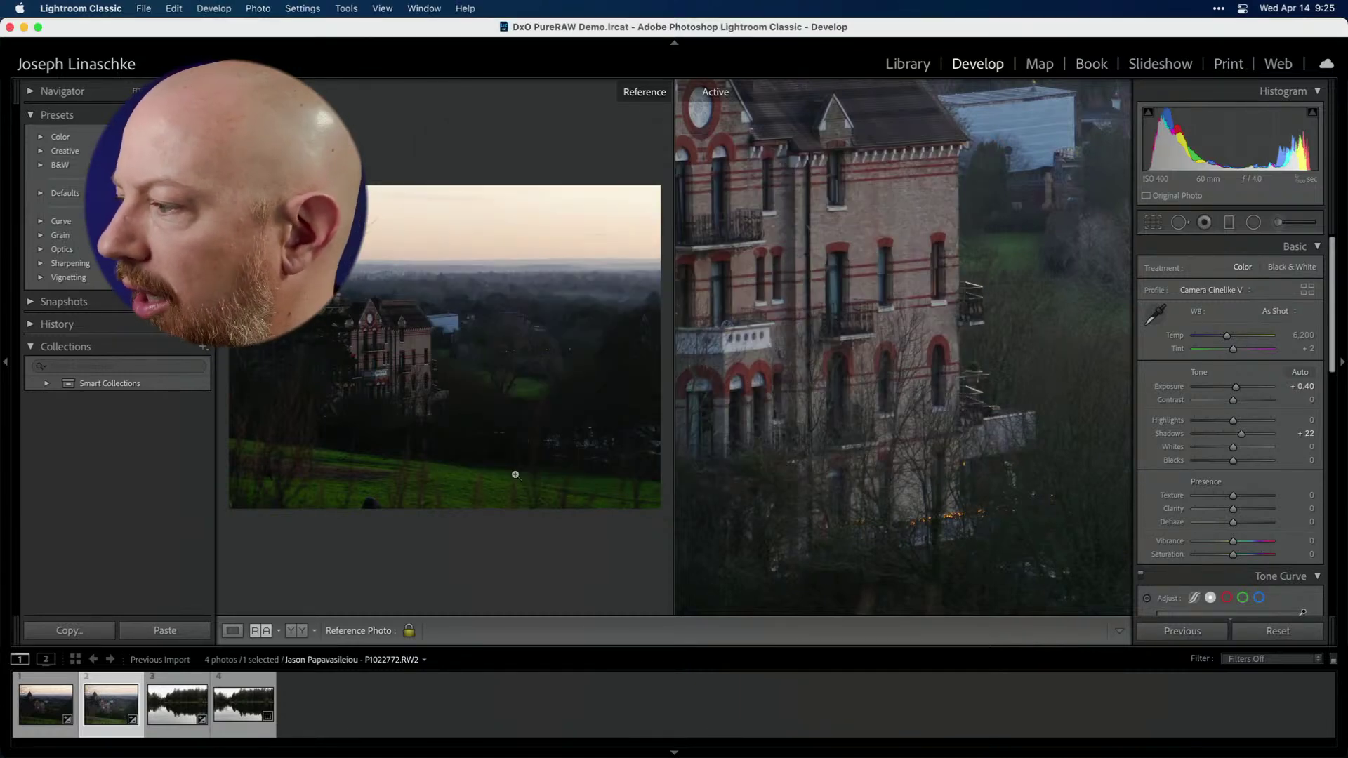
- Paste the copied develop settings onto the processed building DNG in the single-photo view
{"action": "left_click", "coordinate": [433, 361]}
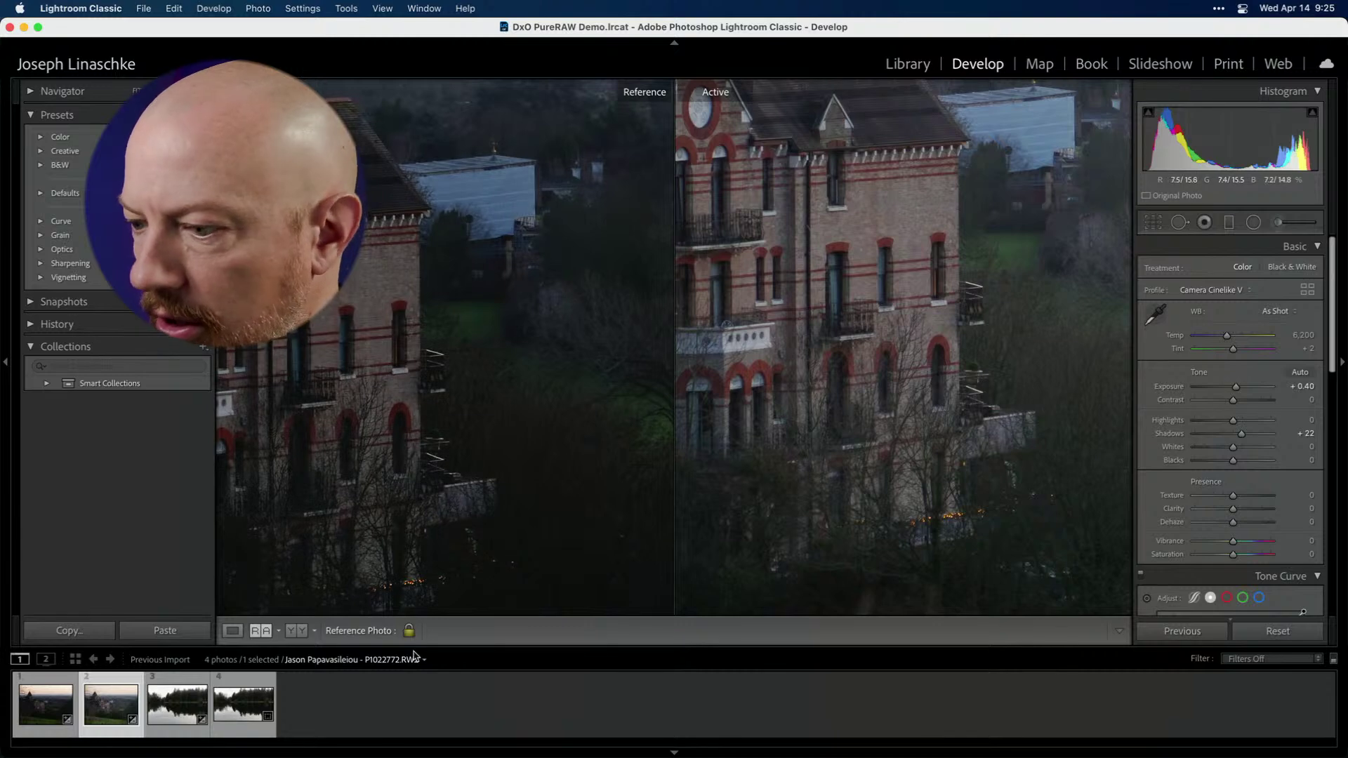
{"action": "left_click", "coordinate": [258, 631]}
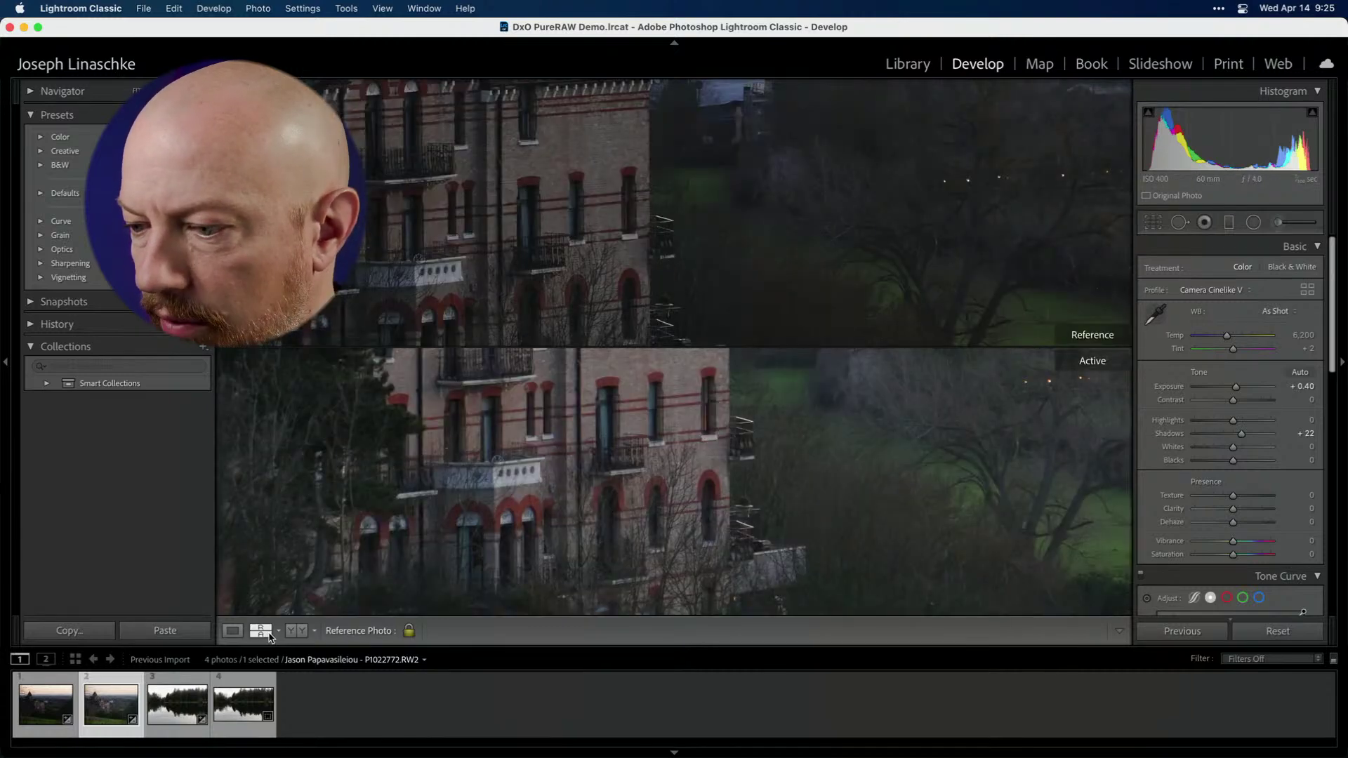
{"action": "left_click", "coordinate": [232, 630]}
{"action": "left_click", "coordinate": [59, 699]}
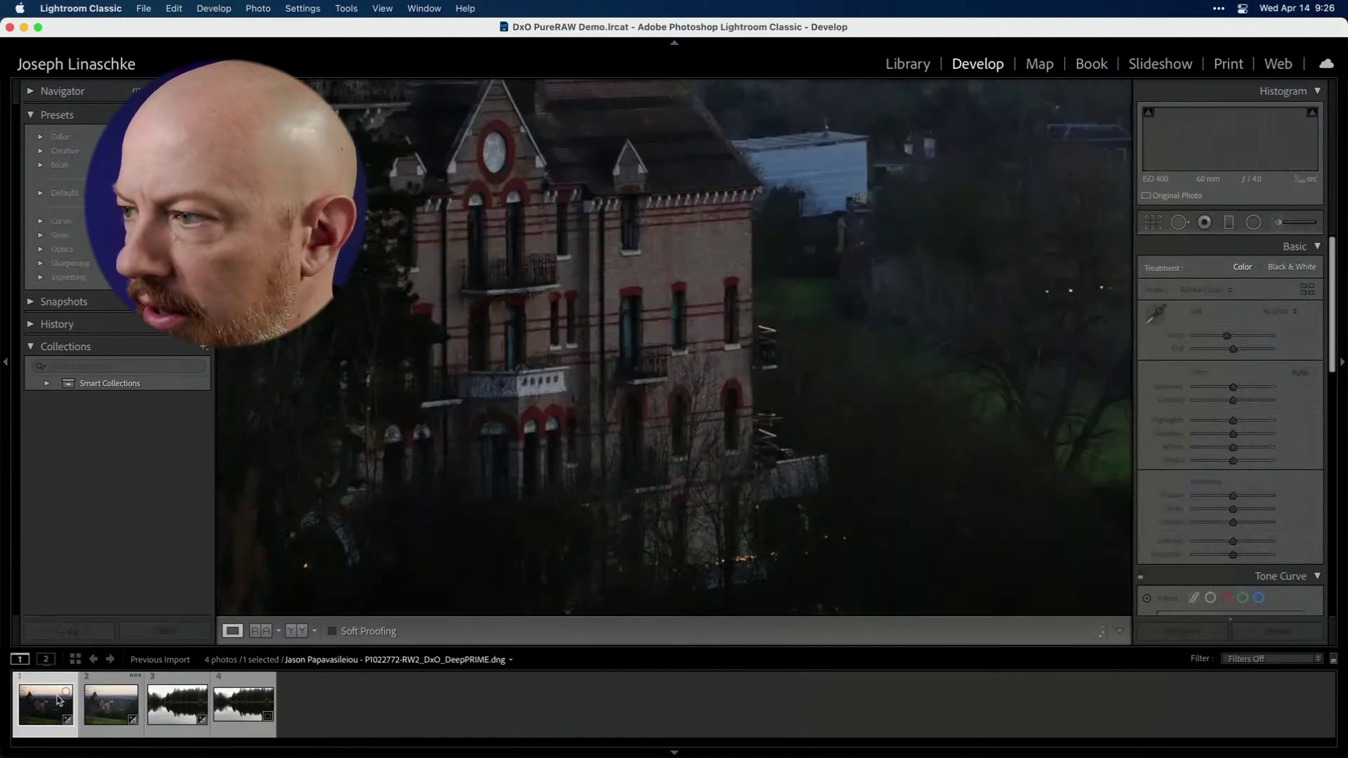
{"action": "key", "text": "super+shift+v"}
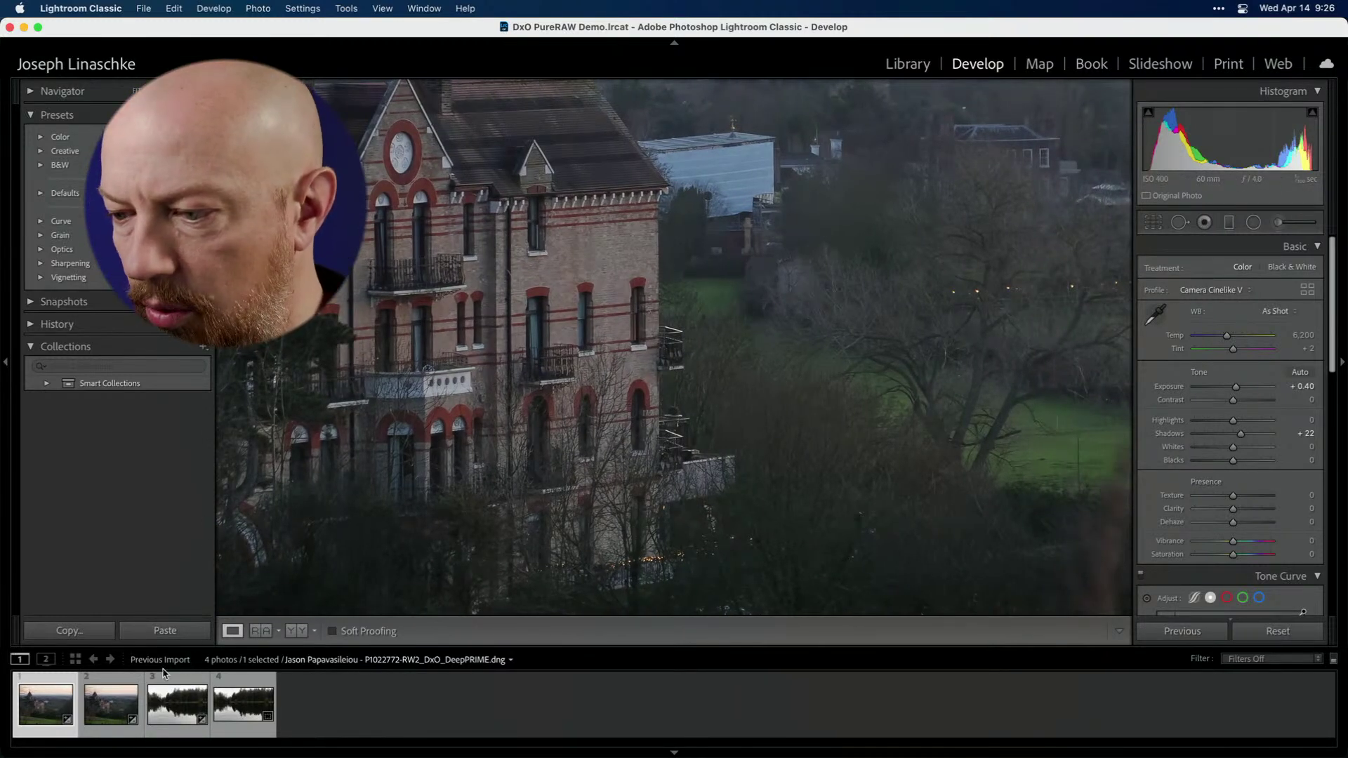
- Show the original building RAW beside the adjusted DNG in the side-by-side Reference view
{"action": "key", "text": "Right"}
{"action": "left_click", "coordinate": [259, 636]}
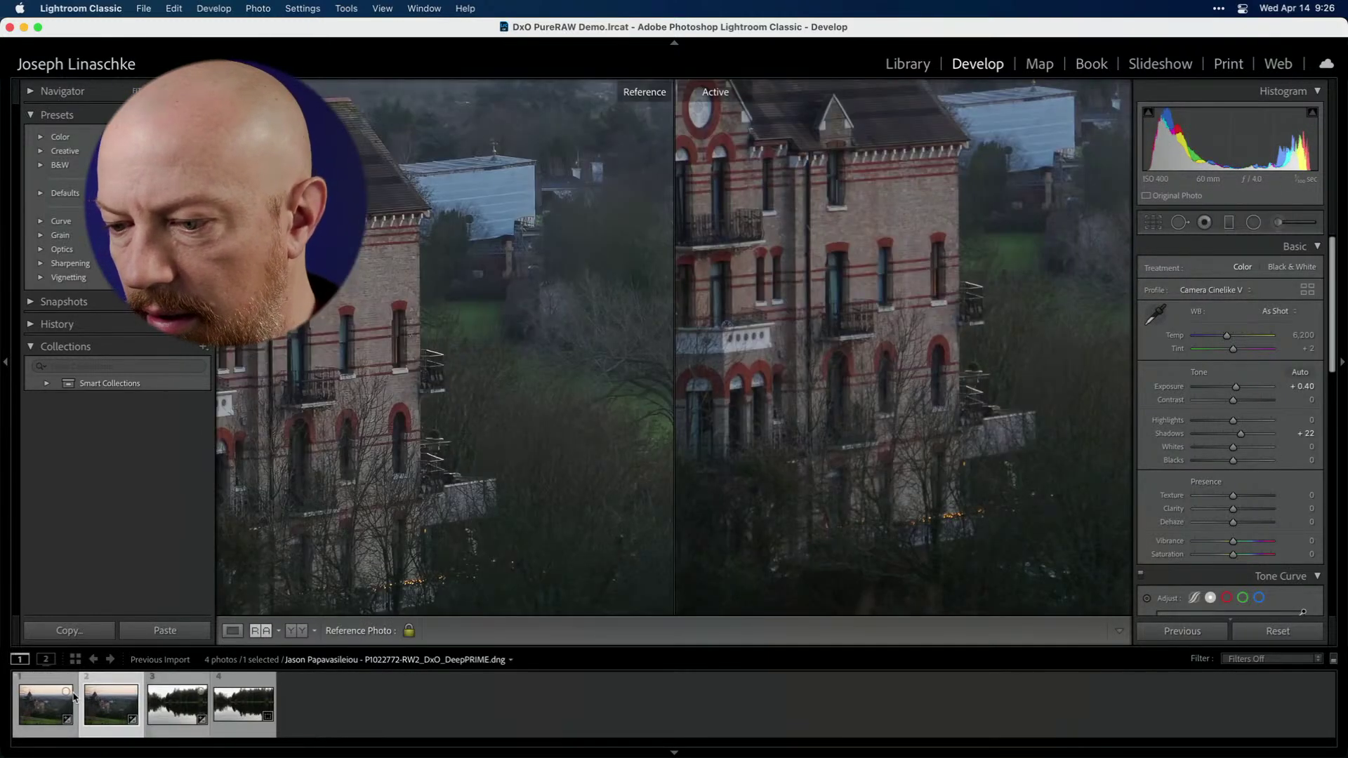
- Set the processed building DNG as the reference photo beside the original RAW and check its facade at 1:1
{"action": "left_click_drag", "start_coordinate": [46, 702], "coordinate": [435, 414]}
{"action": "left_click_drag", "start_coordinate": [495, 286], "coordinate": [547, 263]}
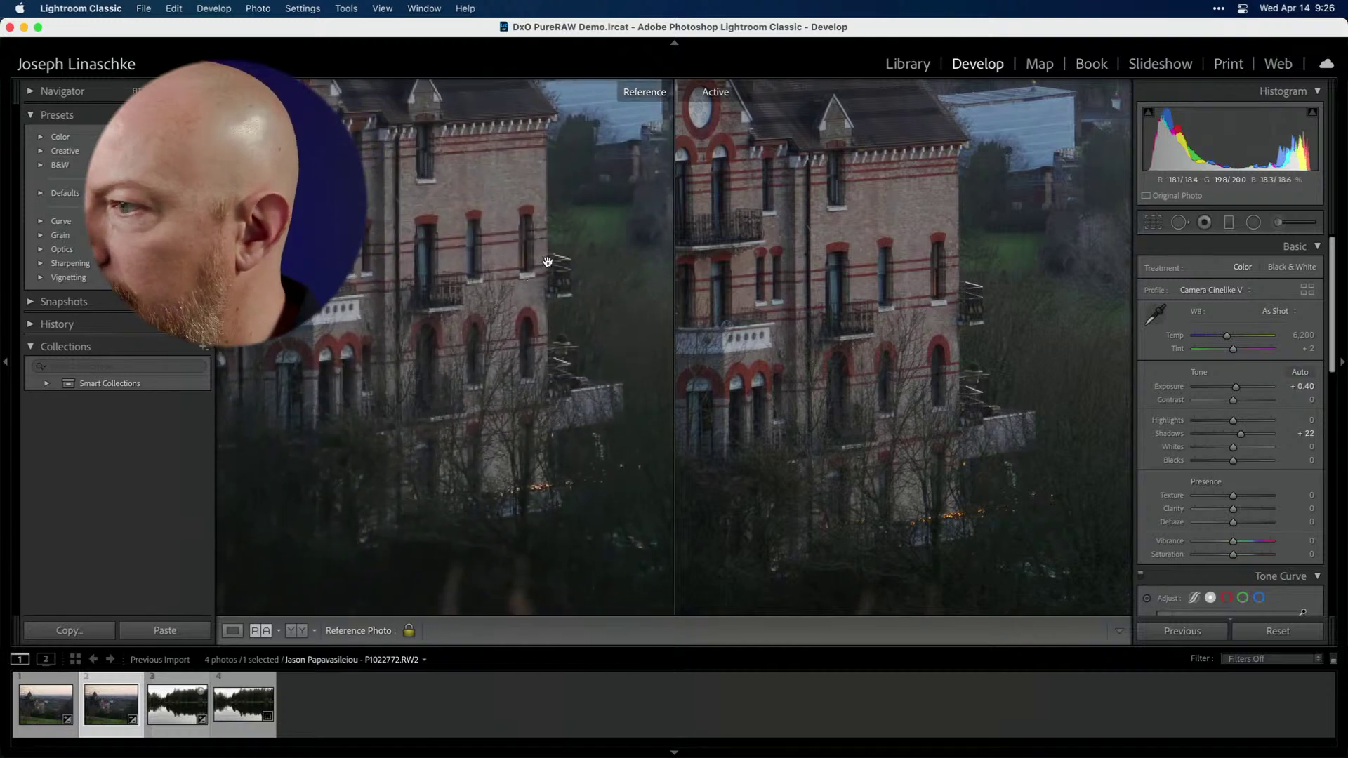
{"action": "left_click_drag", "start_coordinate": [510, 331], "coordinate": [540, 316]}
{"action": "left_click", "coordinate": [540, 316]}
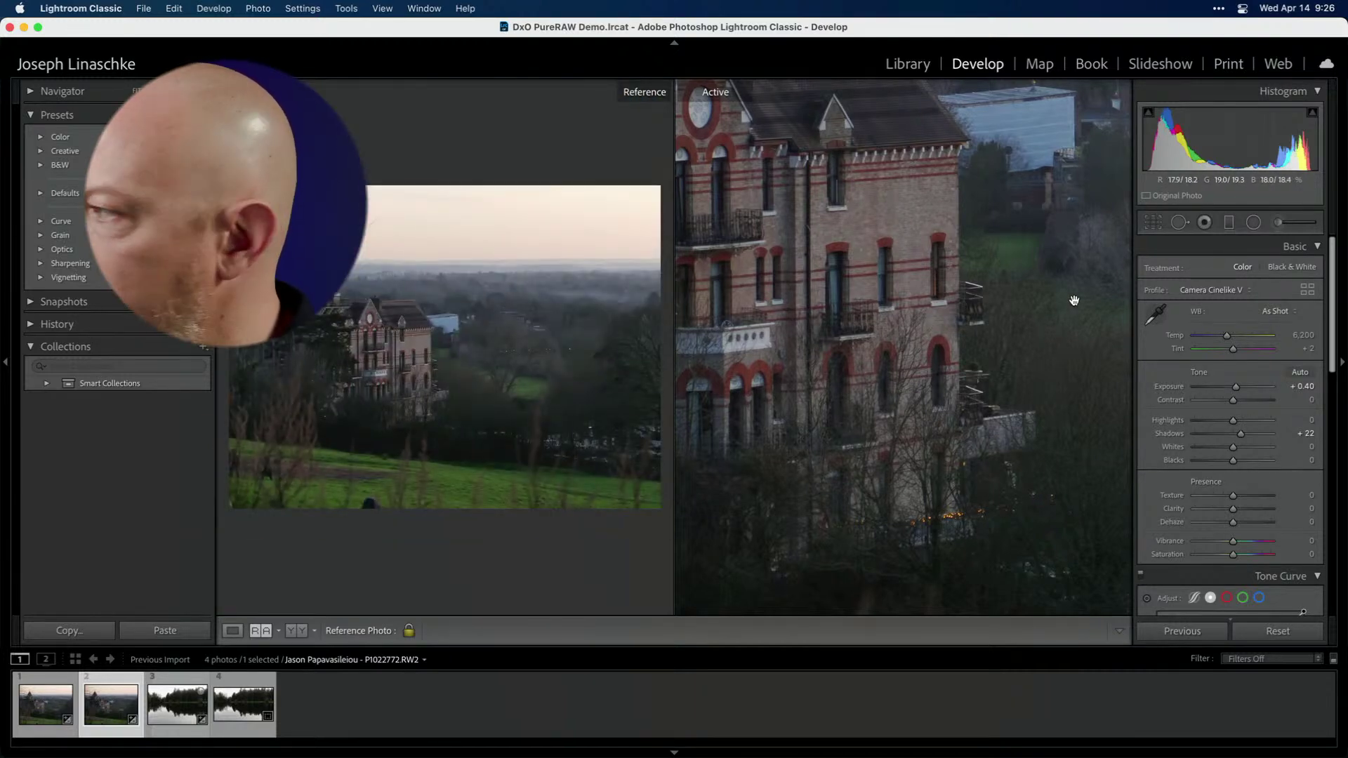
- Set the original building RAW's exposure to +0.15 and compare its facade with the reference DNG at matching 1:1 positions
{"action": "left_click_drag", "start_coordinate": [1235, 387], "coordinate": [1234, 394]}
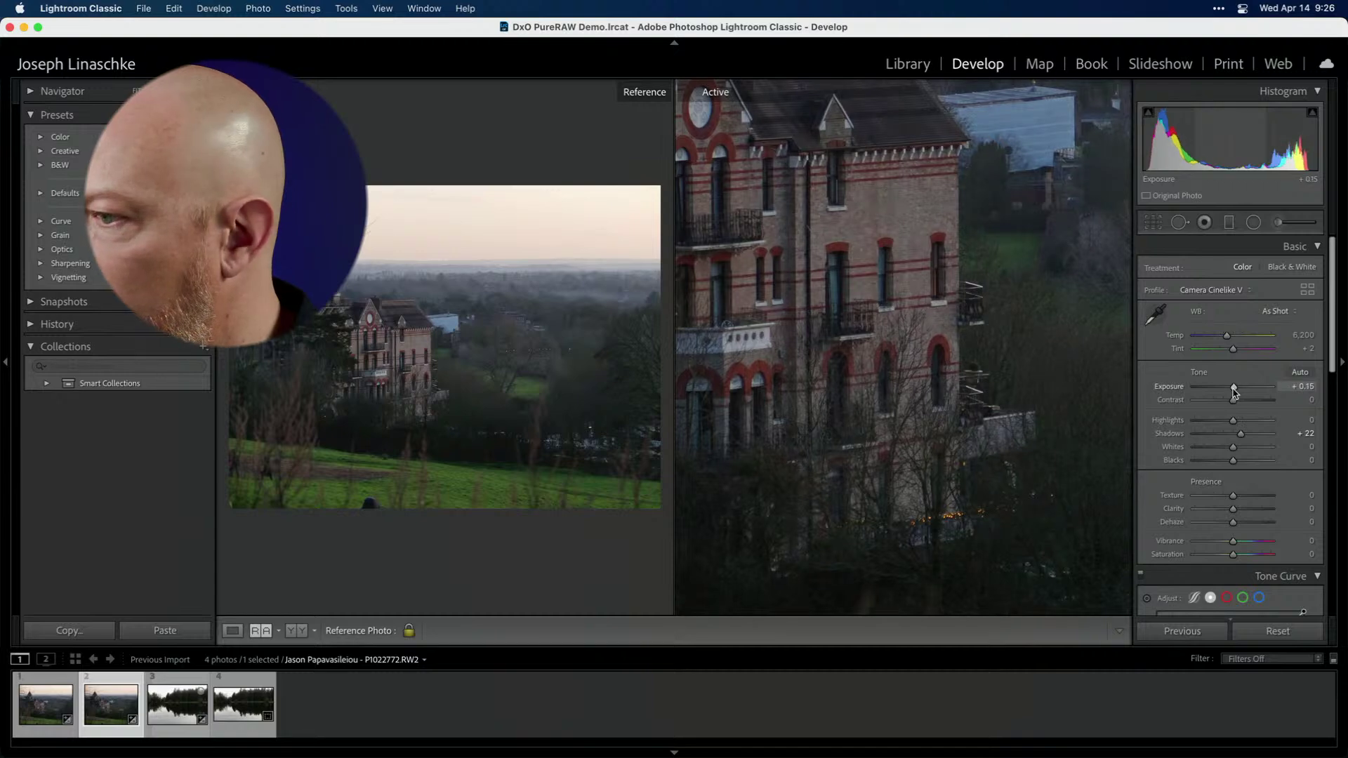
{"action": "left_click", "coordinate": [391, 356]}
{"action": "left_click_drag", "start_coordinate": [449, 376], "coordinate": [393, 262]}
{"action": "left_click_drag", "start_coordinate": [863, 315], "coordinate": [861, 340]}
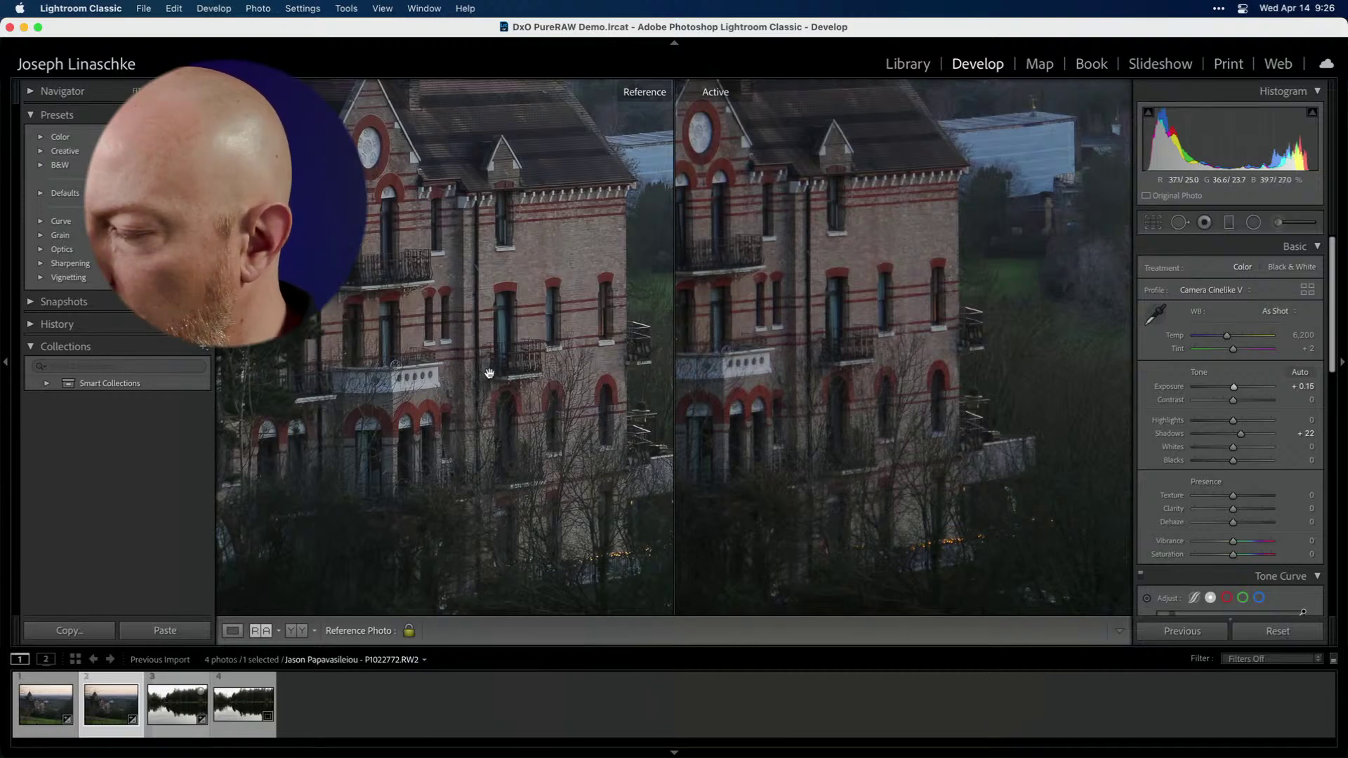
{"action": "left_click_drag", "start_coordinate": [528, 435], "coordinate": [528, 407]}
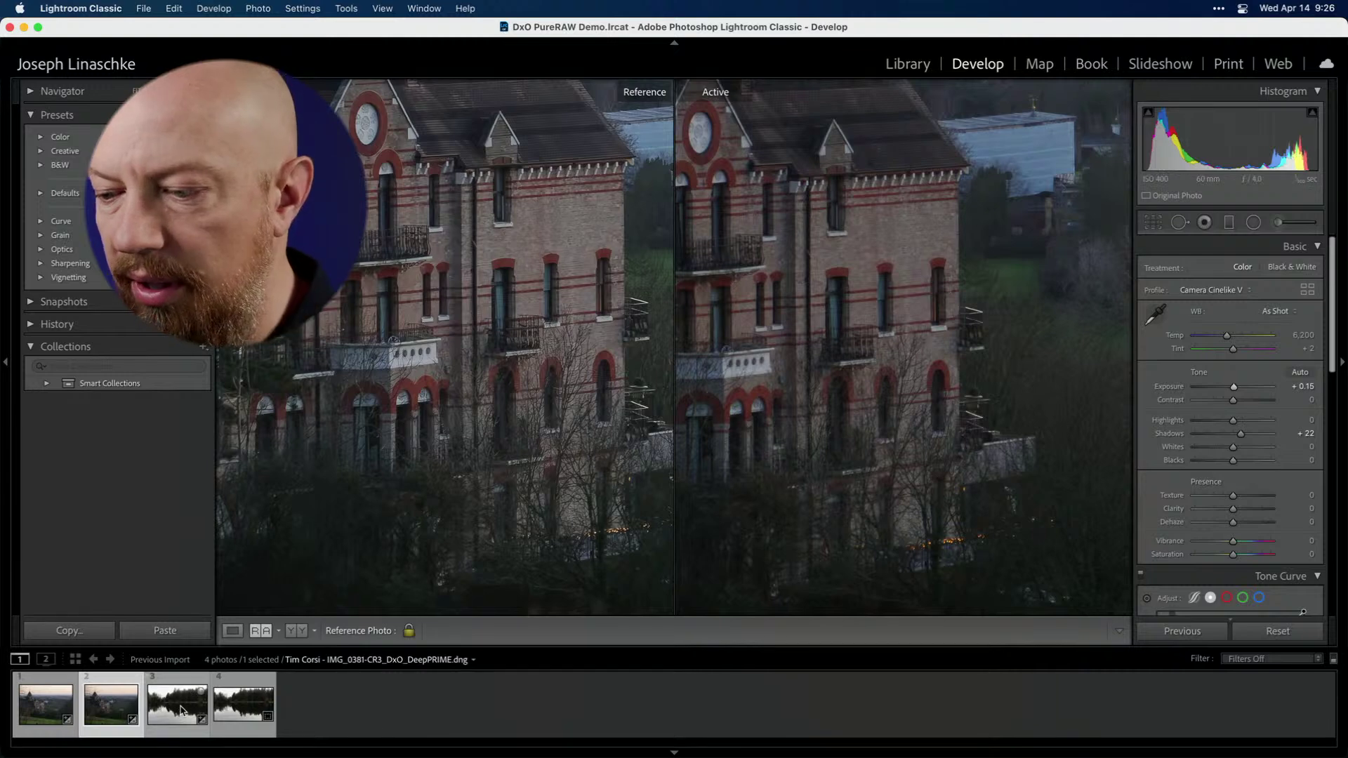
- Make the original lake CR3 the active photo and its DeepPRIME DNG the reference, matching the wooded shoreline in both
{"action": "left_click", "coordinate": [228, 707]}
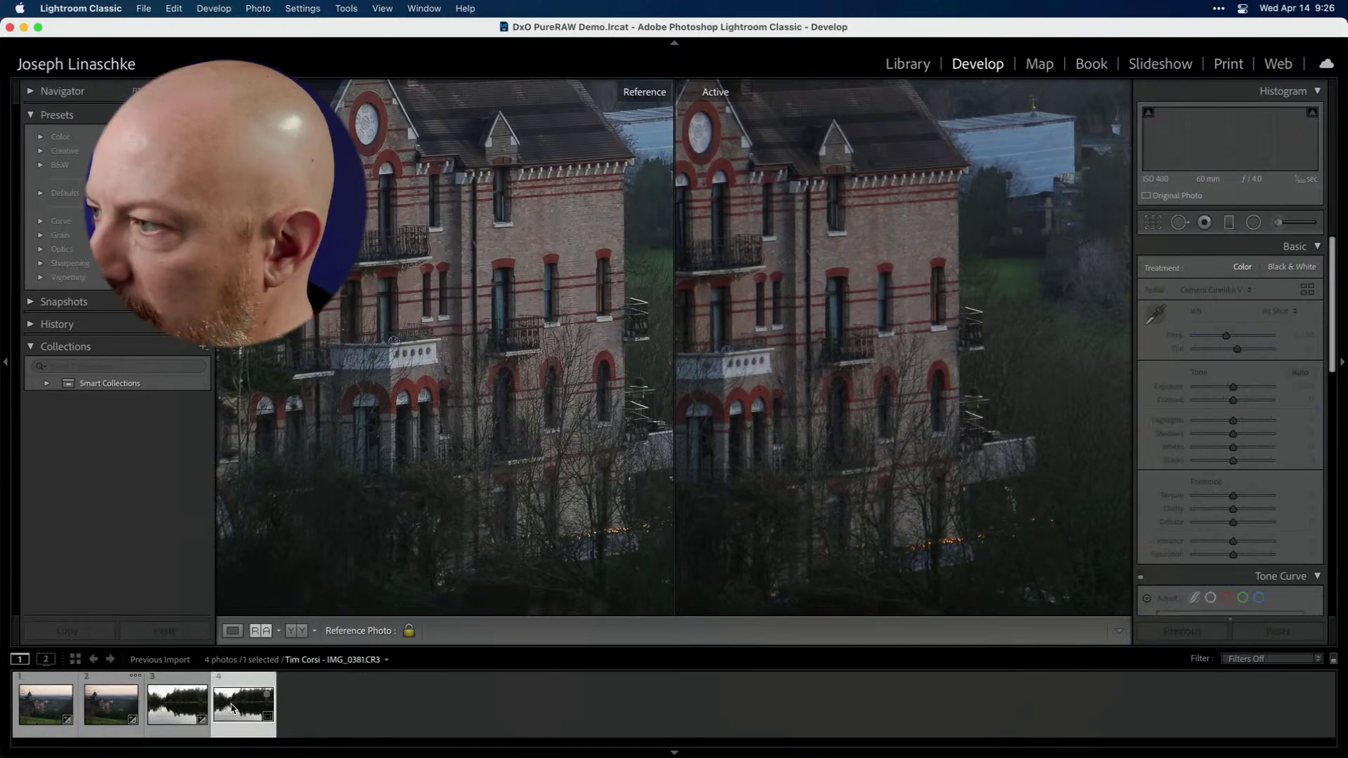
{"action": "left_click_drag", "start_coordinate": [913, 247], "coordinate": [962, 443]}
{"action": "left_click_drag", "start_coordinate": [890, 317], "coordinate": [1025, 424]}
{"action": "left_click_drag", "start_coordinate": [177, 708], "coordinate": [274, 390]}
{"action": "left_click_drag", "start_coordinate": [393, 369], "coordinate": [232, 397]}
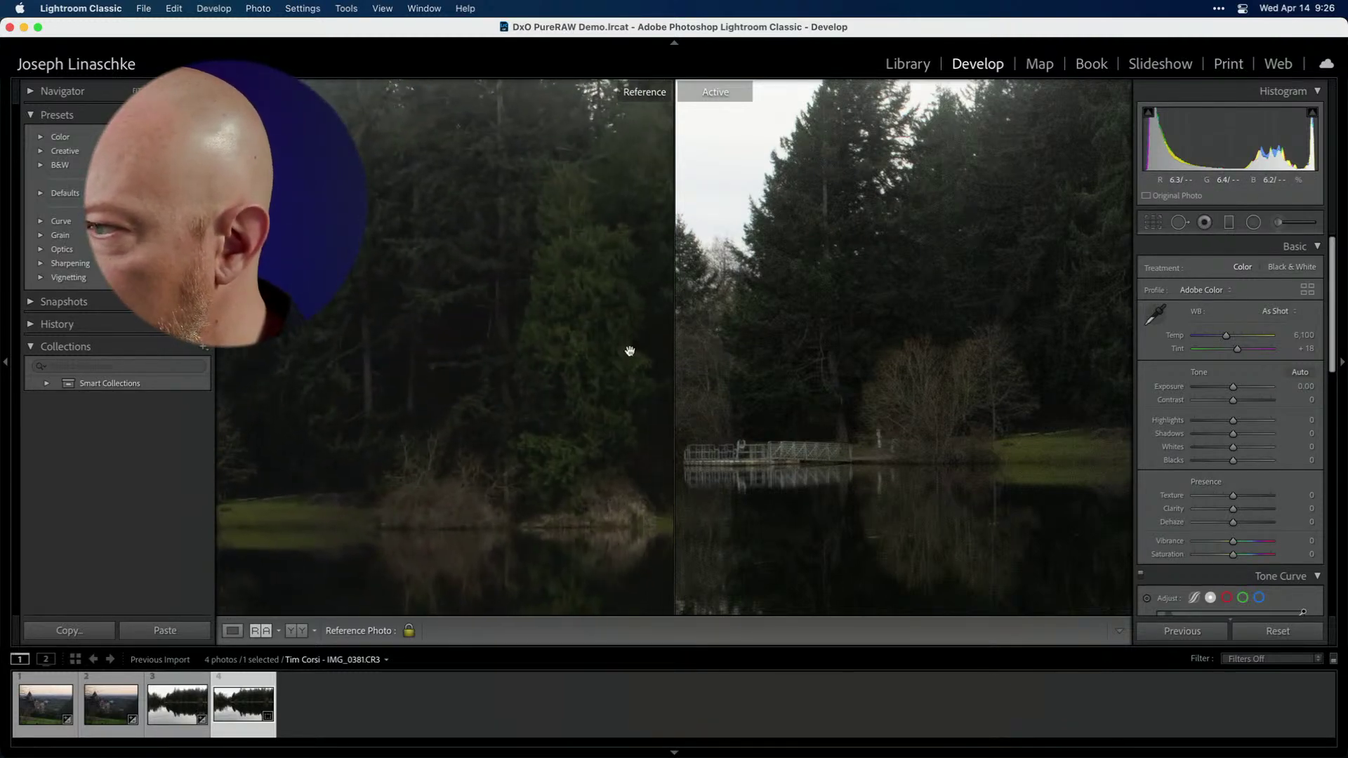
{"action": "left_click_drag", "start_coordinate": [903, 327], "coordinate": [671, 338]}
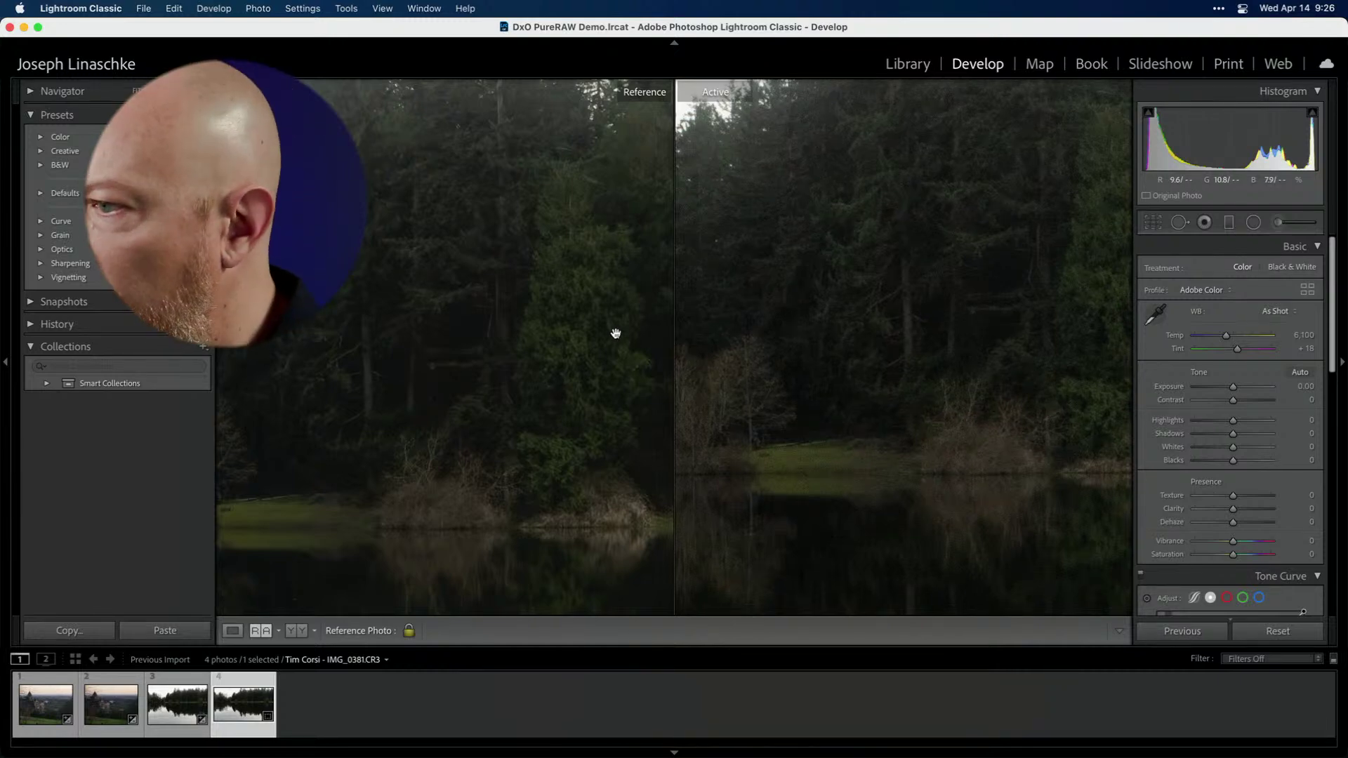
{"action": "left_click_drag", "start_coordinate": [936, 307], "coordinate": [813, 339]}
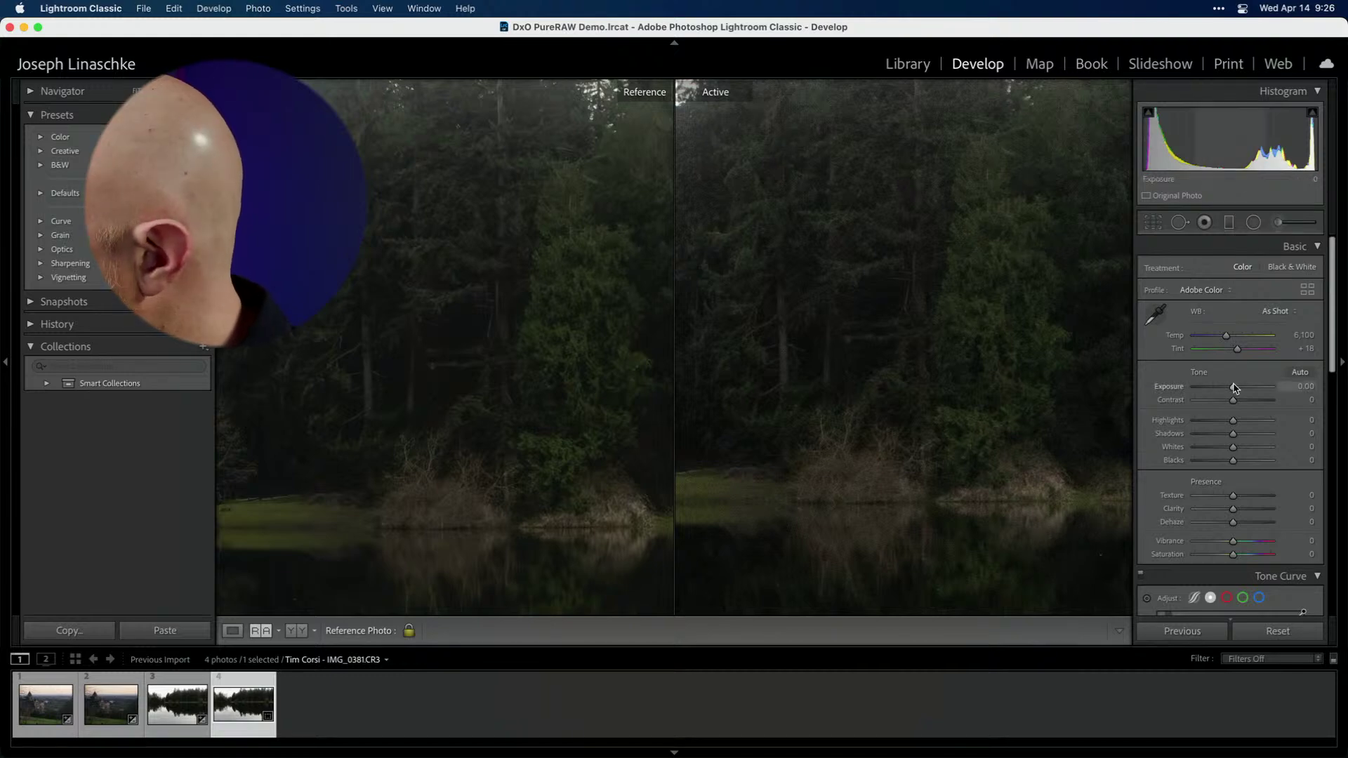
- Set the original lake CR3's exposure to +1.20, keeping the left/right Reference view
{"action": "left_click_drag", "start_coordinate": [1234, 388], "coordinate": [1243, 390]}
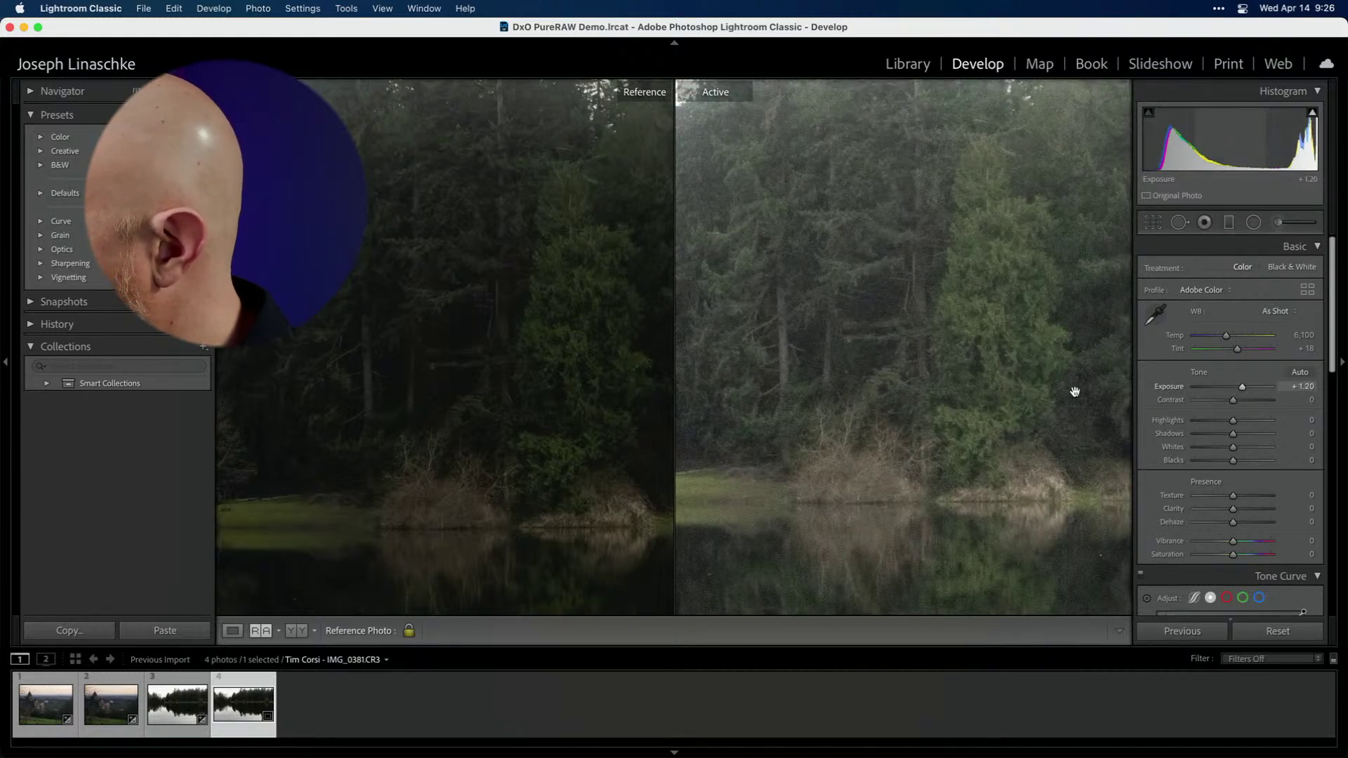
{"action": "left_click", "coordinate": [532, 418]}
{"action": "left_click", "coordinate": [495, 360]}
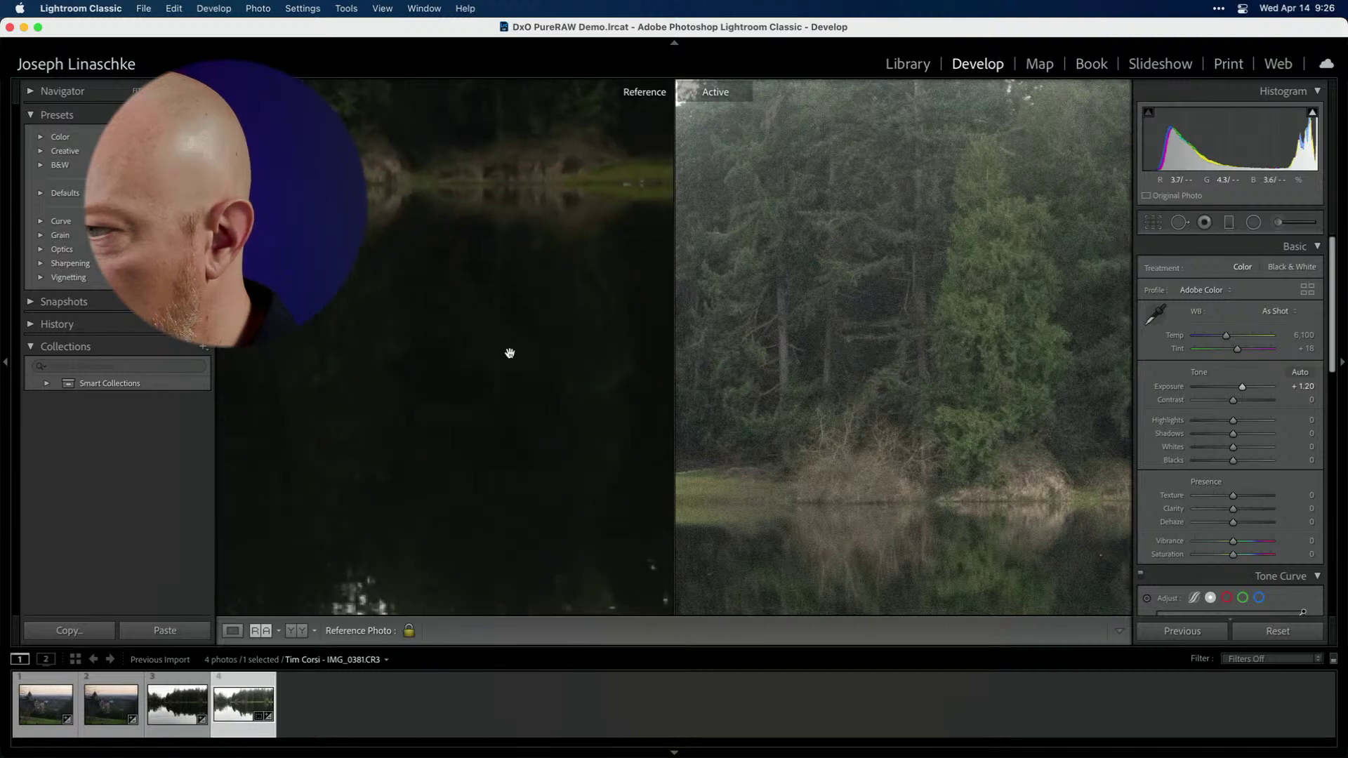
{"action": "left_click", "coordinate": [278, 631]}
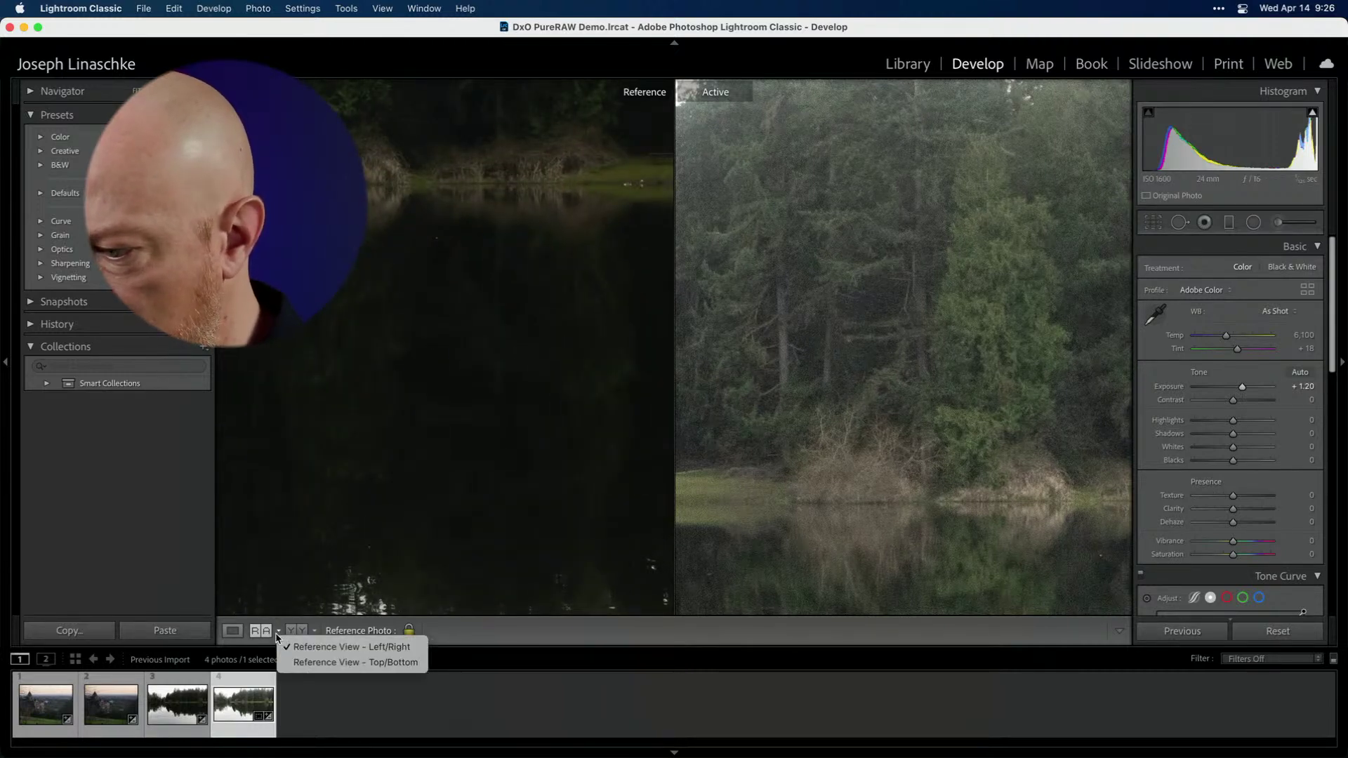
{"action": "left_click", "coordinate": [295, 647]}
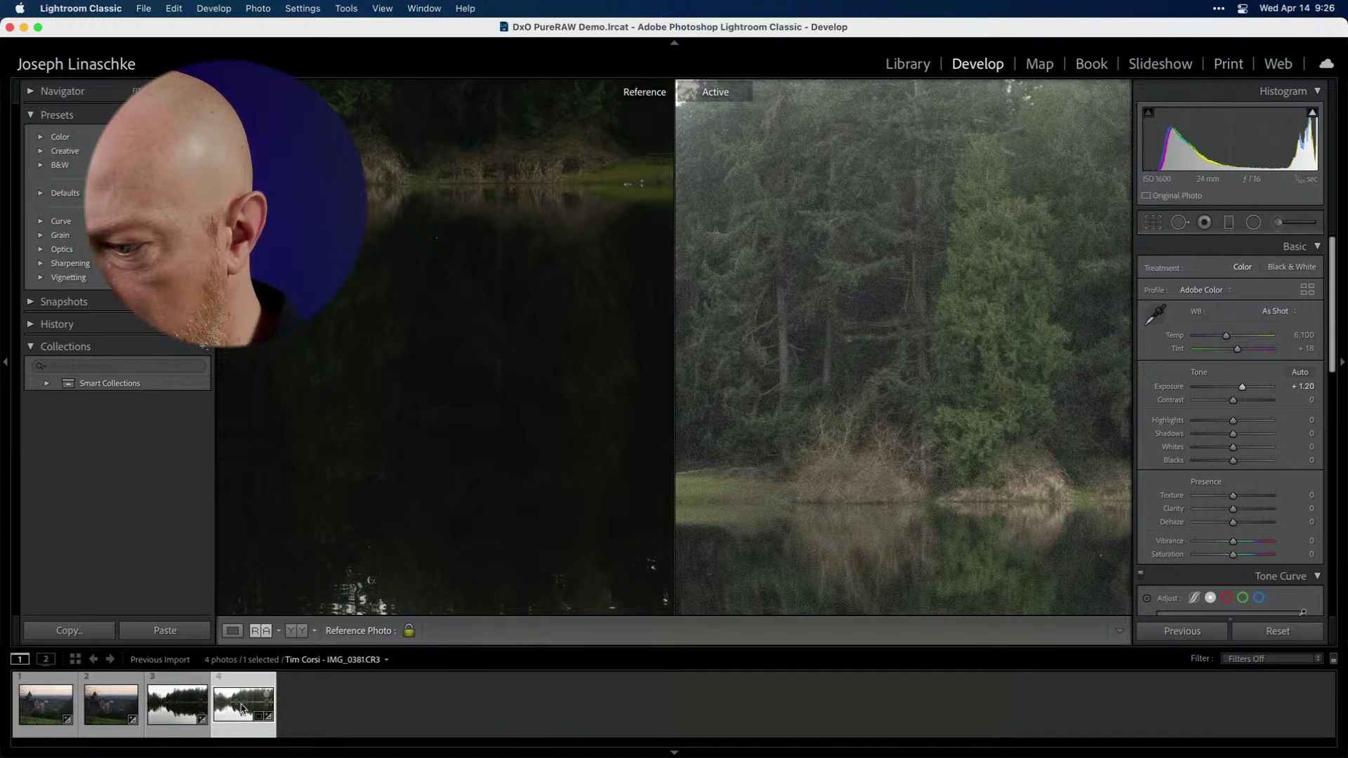
- Set the processed lake DNG's exposure to +1.00, then make the original CR3 active again with the shoreline trees aligned
{"action": "left_click", "coordinate": [185, 701]}
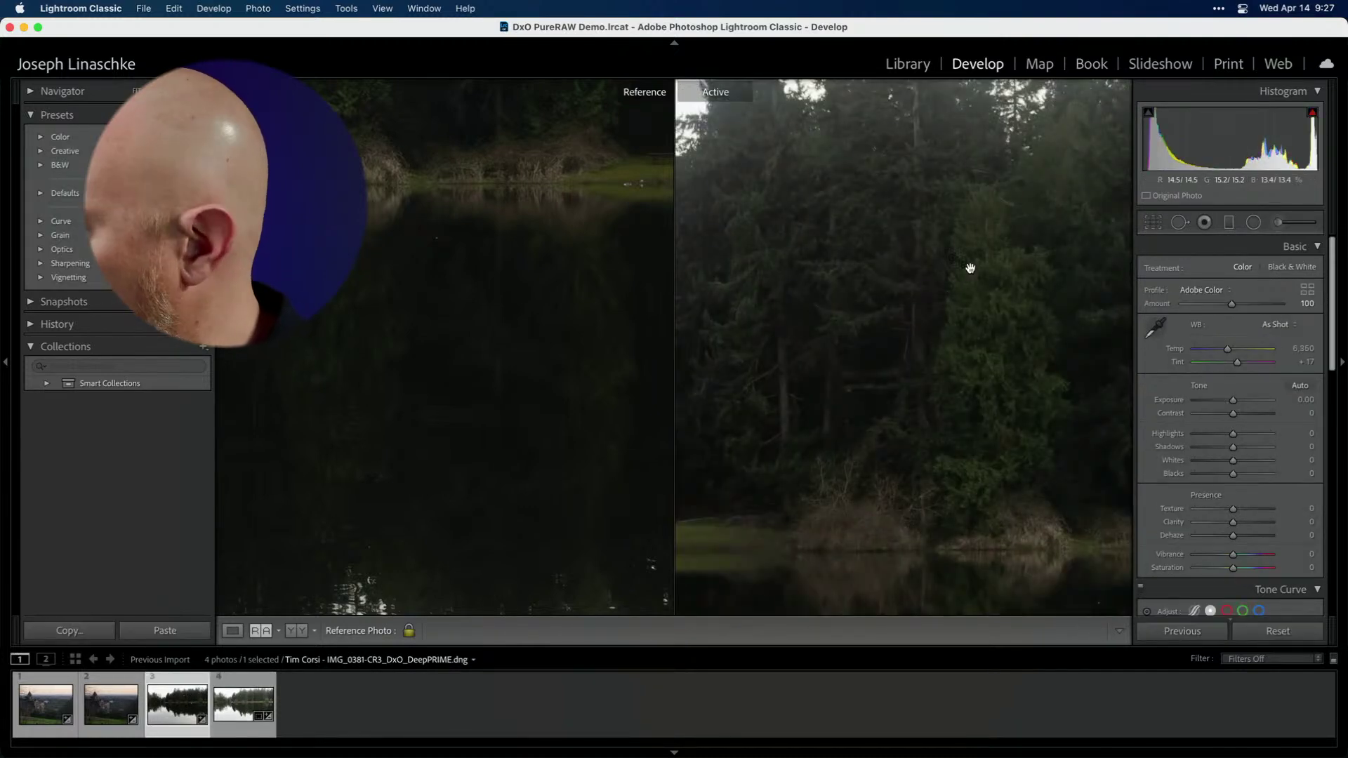
{"action": "left_click", "coordinate": [819, 353]}
{"action": "left_click_drag", "start_coordinate": [1232, 399], "coordinate": [1242, 403]}
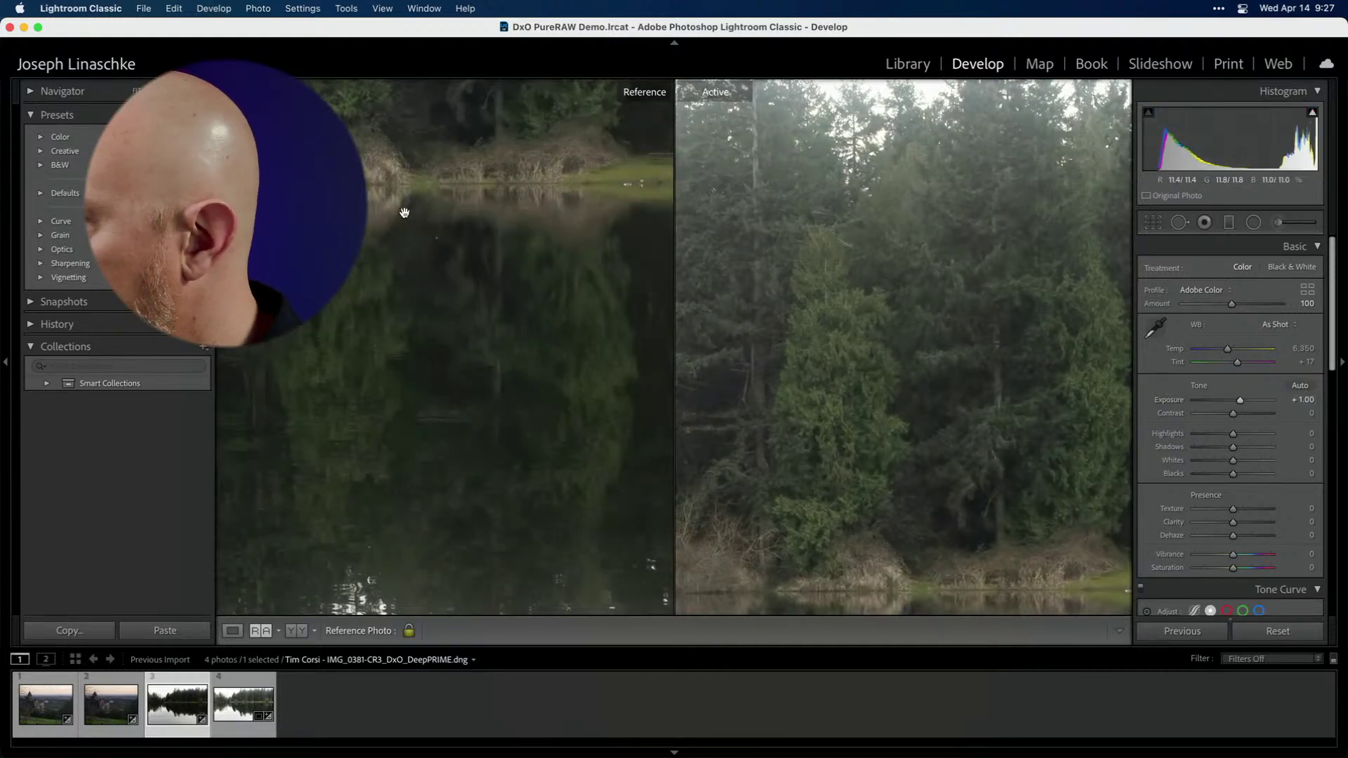
{"action": "left_click_drag", "start_coordinate": [404, 213], "coordinate": [399, 466]}
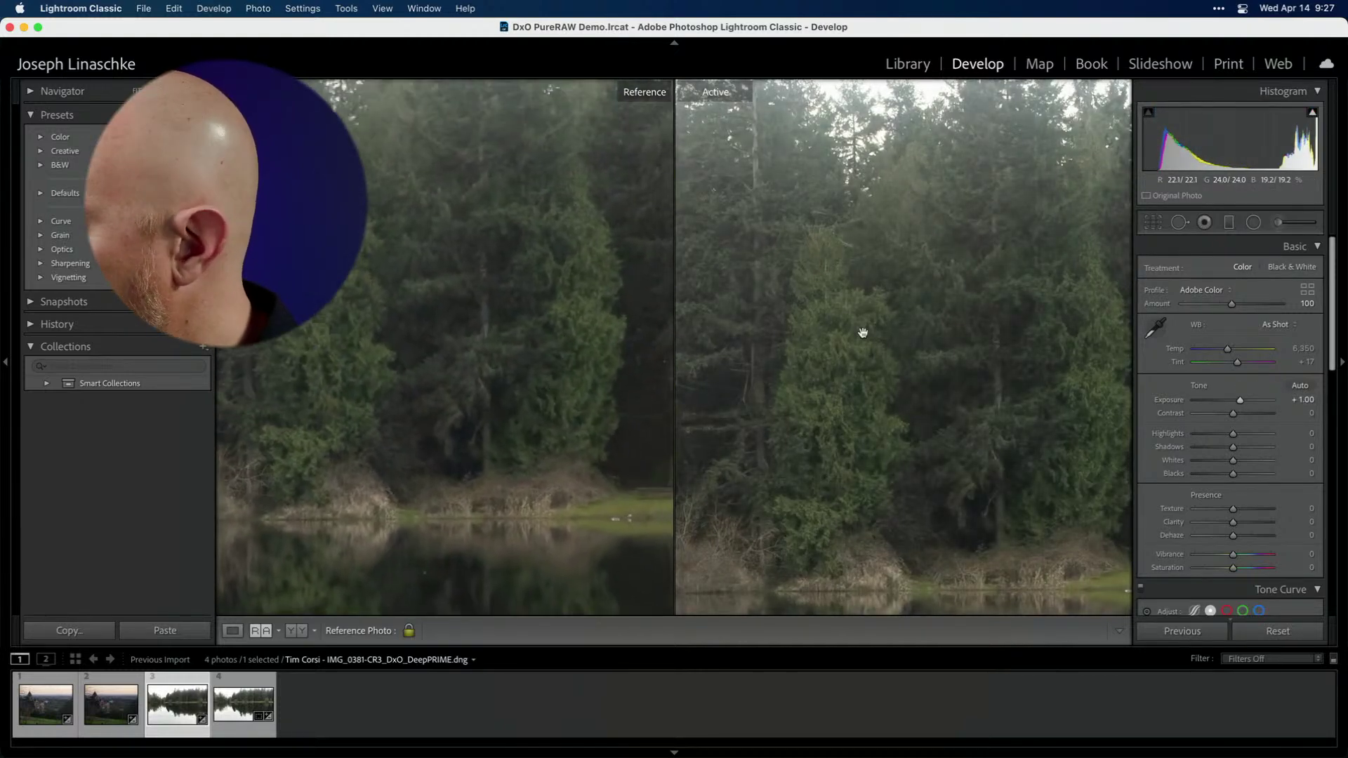
{"action": "left_click_drag", "start_coordinate": [863, 334], "coordinate": [918, 273]}
{"action": "left_click", "coordinate": [243, 704]}
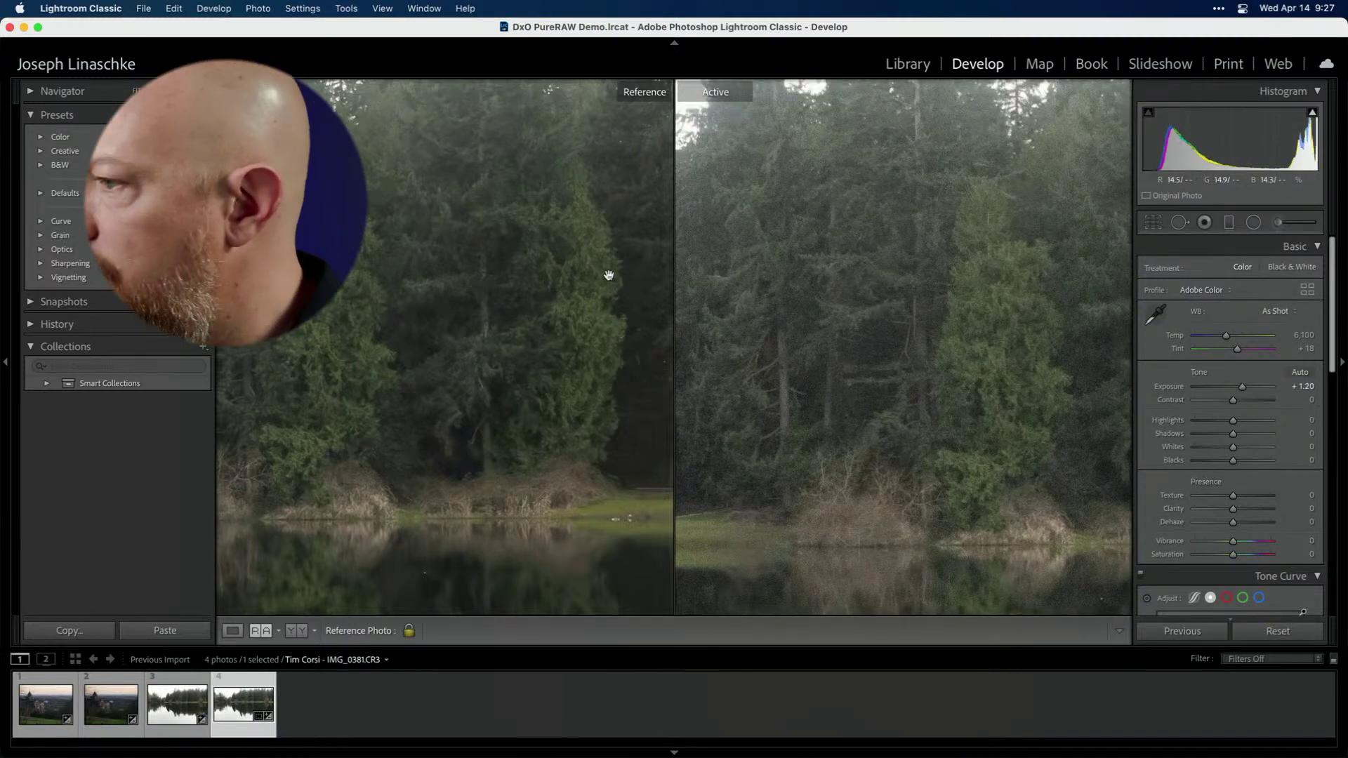
{"action": "left_click_drag", "start_coordinate": [608, 281], "coordinate": [590, 313]}
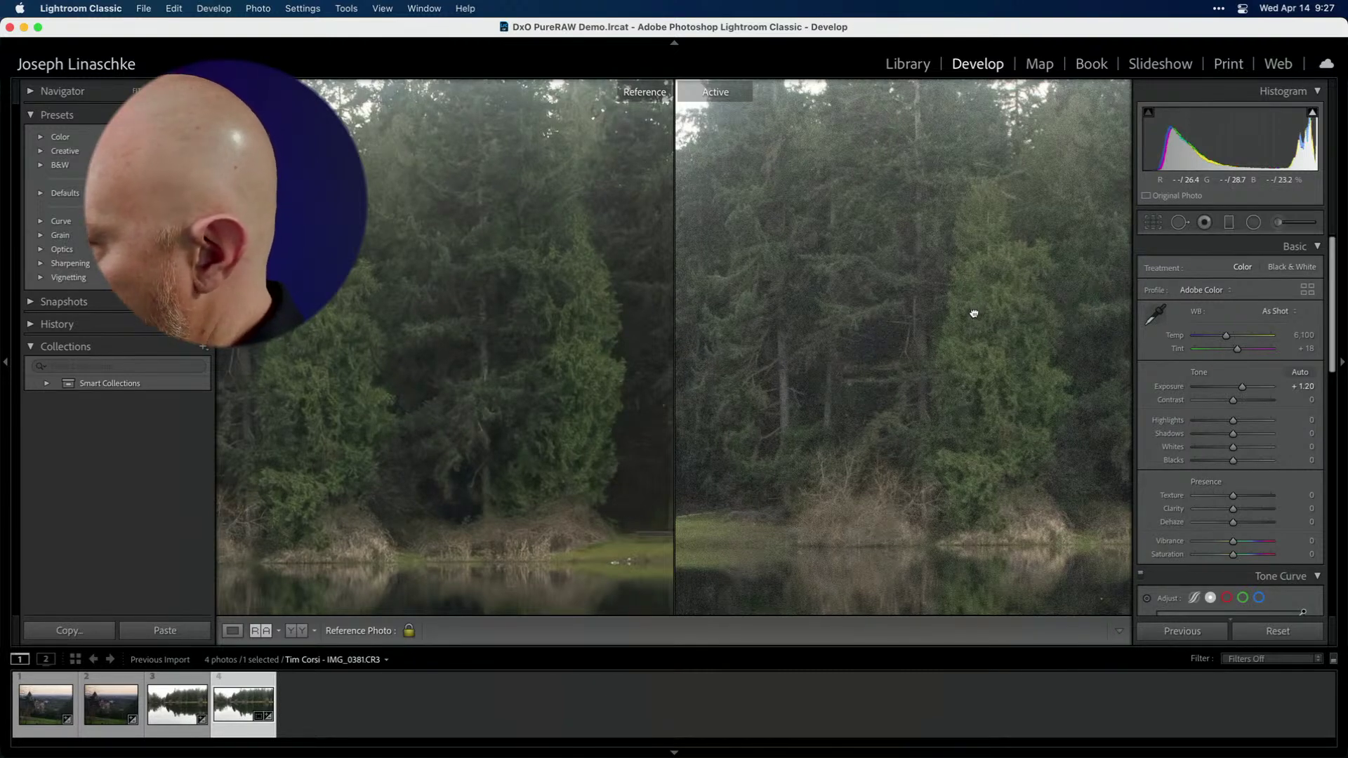
- Apply noise reduction to the original lake CR3 with luminance 55, luminance detail 59 and luminance contrast 53
{"action": "scroll", "coordinate": [1209, 453], "scroll_direction": "down", "scroll_amount": 5}
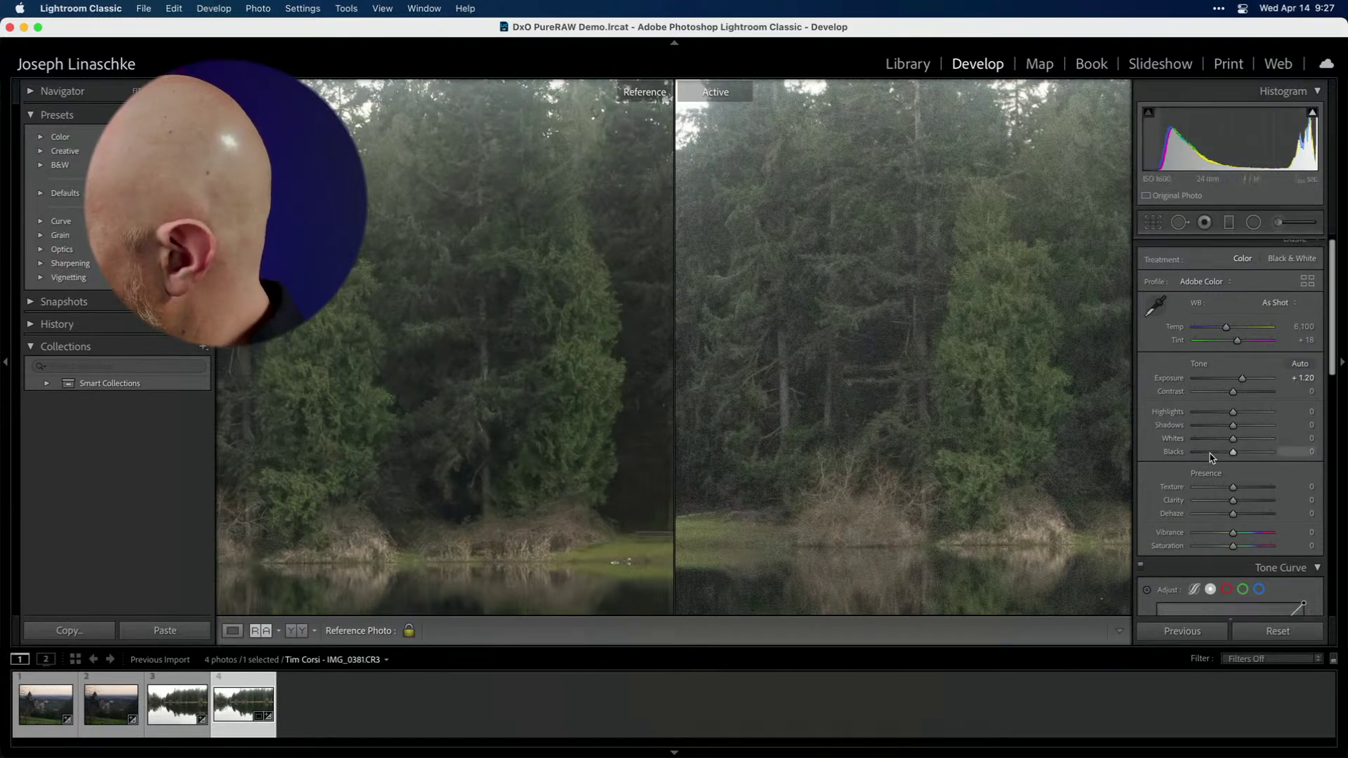
{"action": "scroll", "coordinate": [1209, 454], "scroll_direction": "down", "scroll_amount": 8}
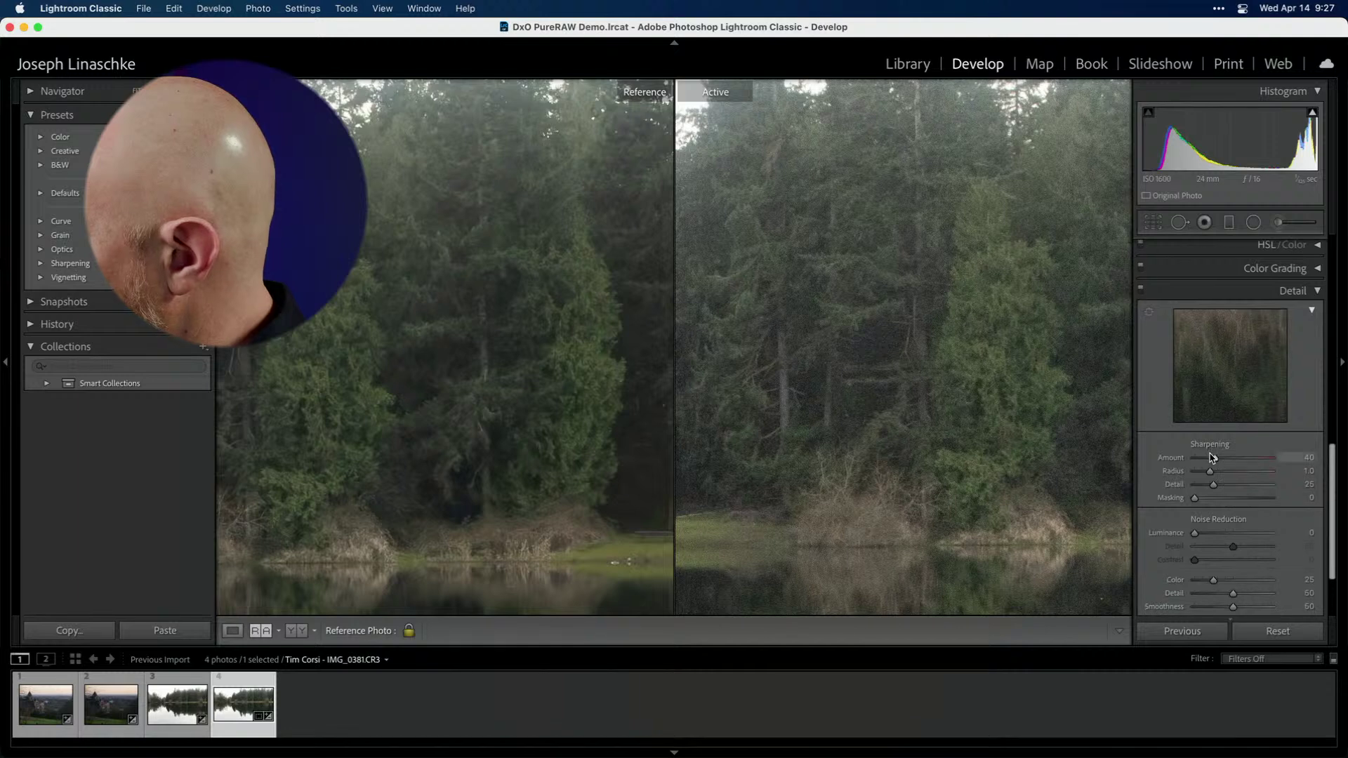
{"action": "left_click_drag", "start_coordinate": [1194, 449], "coordinate": [1202, 450]}
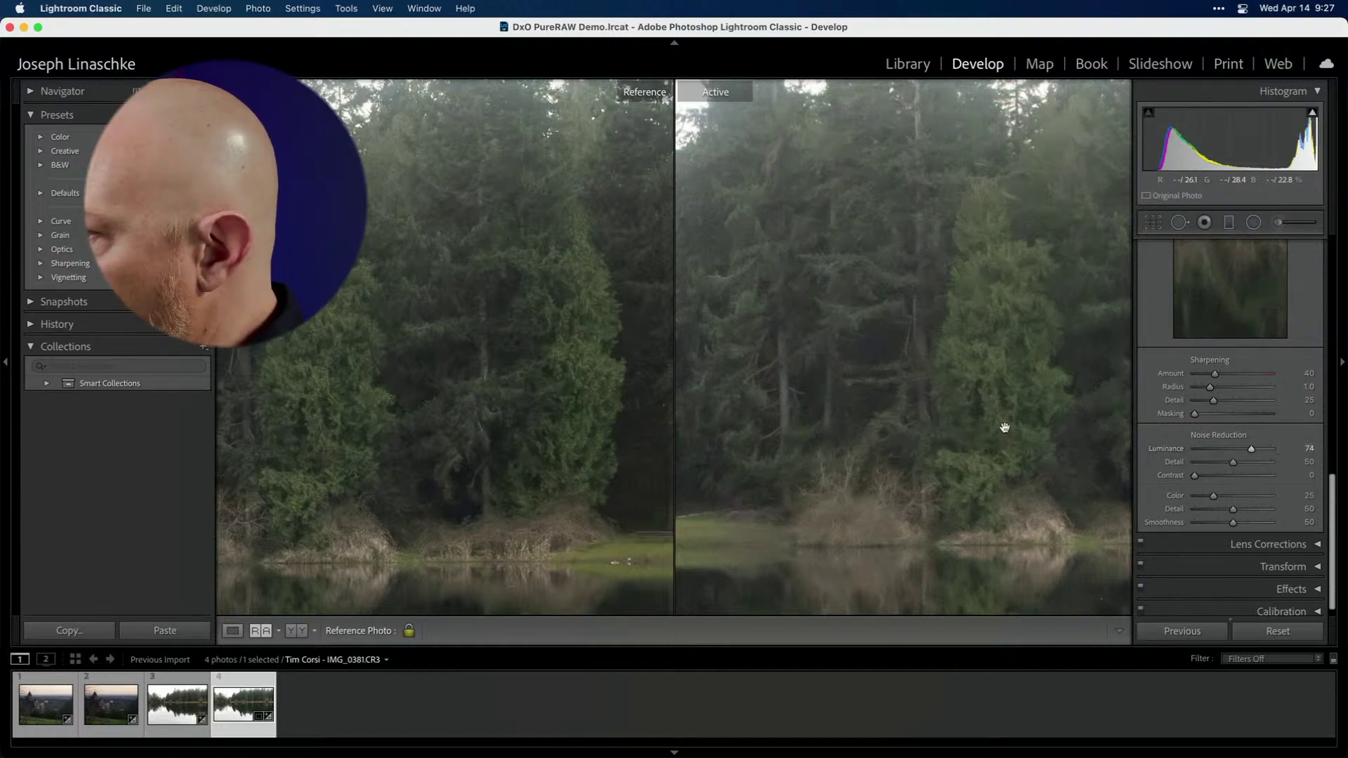
{"action": "left_click_drag", "start_coordinate": [449, 379], "coordinate": [558, 376]}
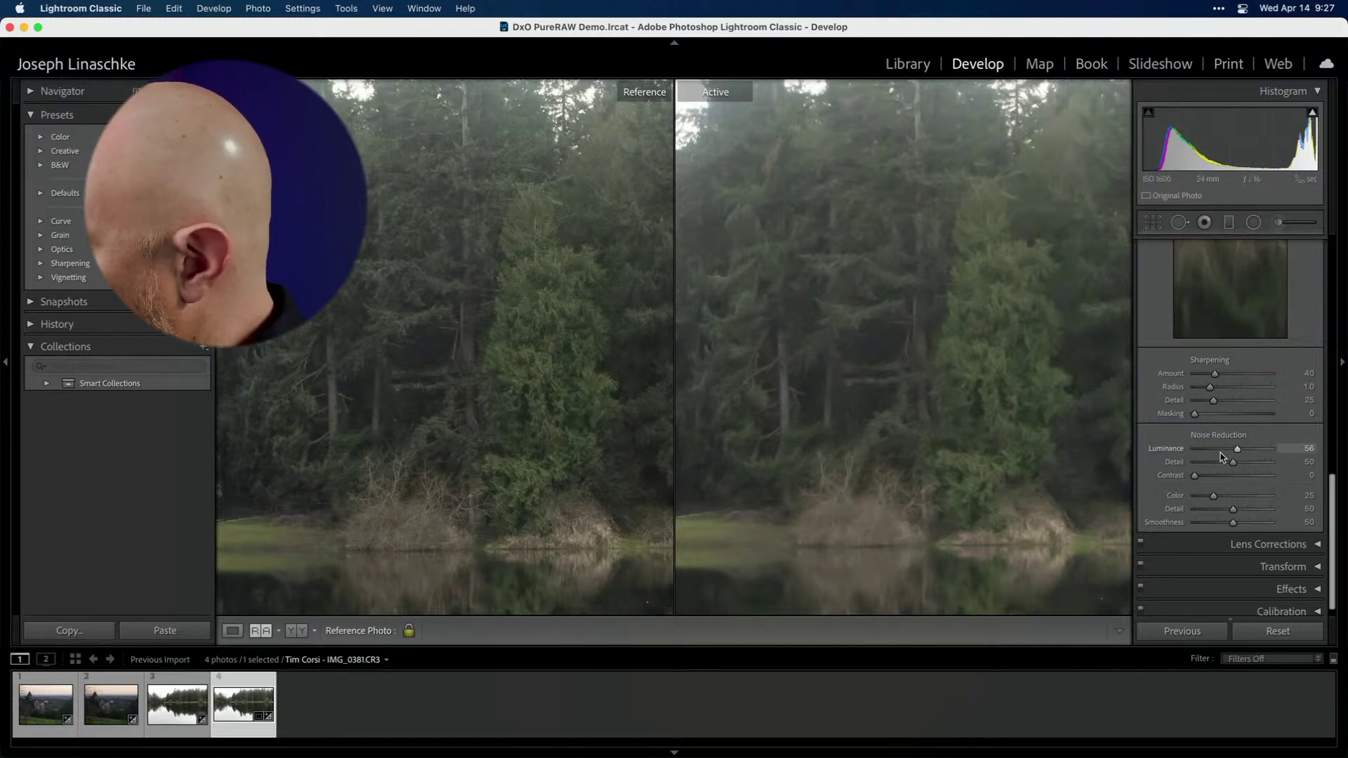
{"action": "mouse_move", "coordinate": [1222, 457]}
{"action": "left_mouse_down"}
{"action": "mouse_move", "coordinate": [1193, 452]}
{"action": "mouse_move", "coordinate": [1229, 450]}
{"action": "left_mouse_up"}
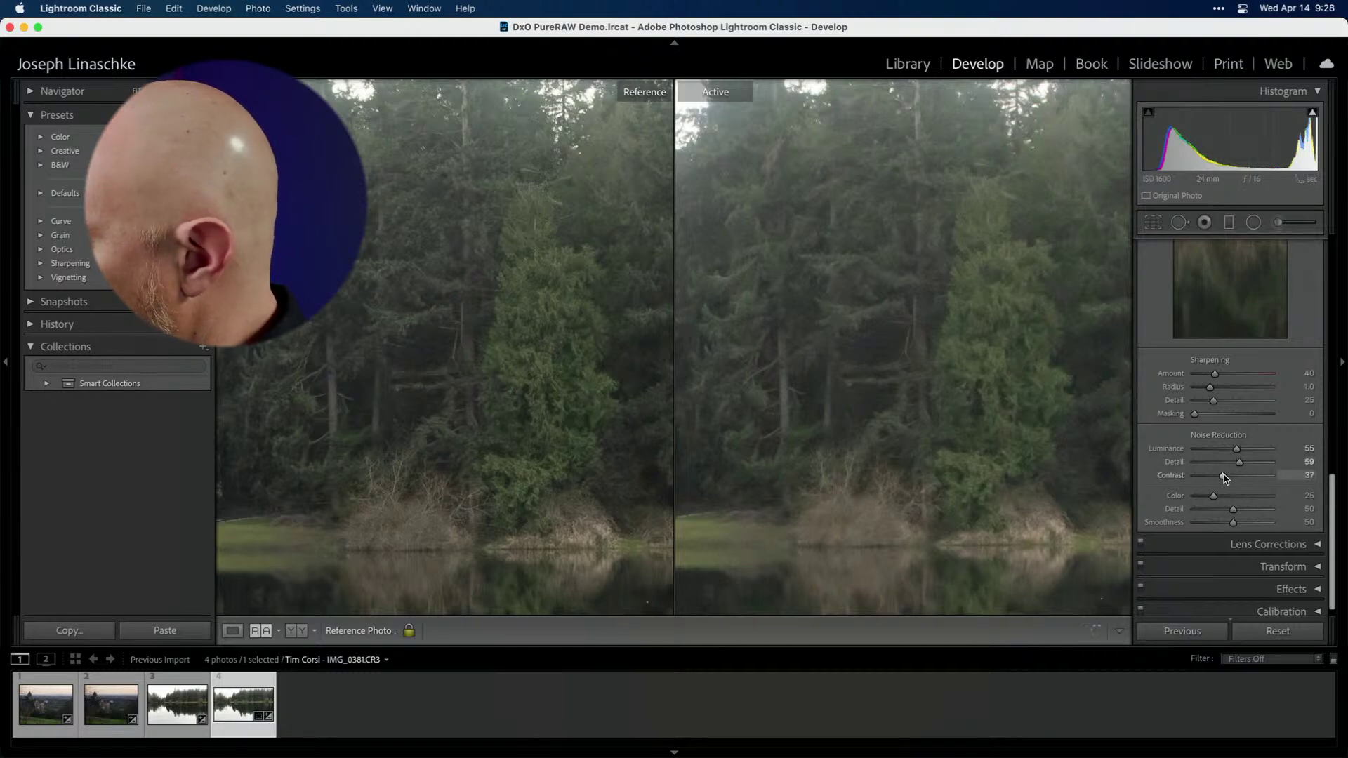
{"action": "left_click_drag", "start_coordinate": [1235, 477], "coordinate": [1234, 476]}
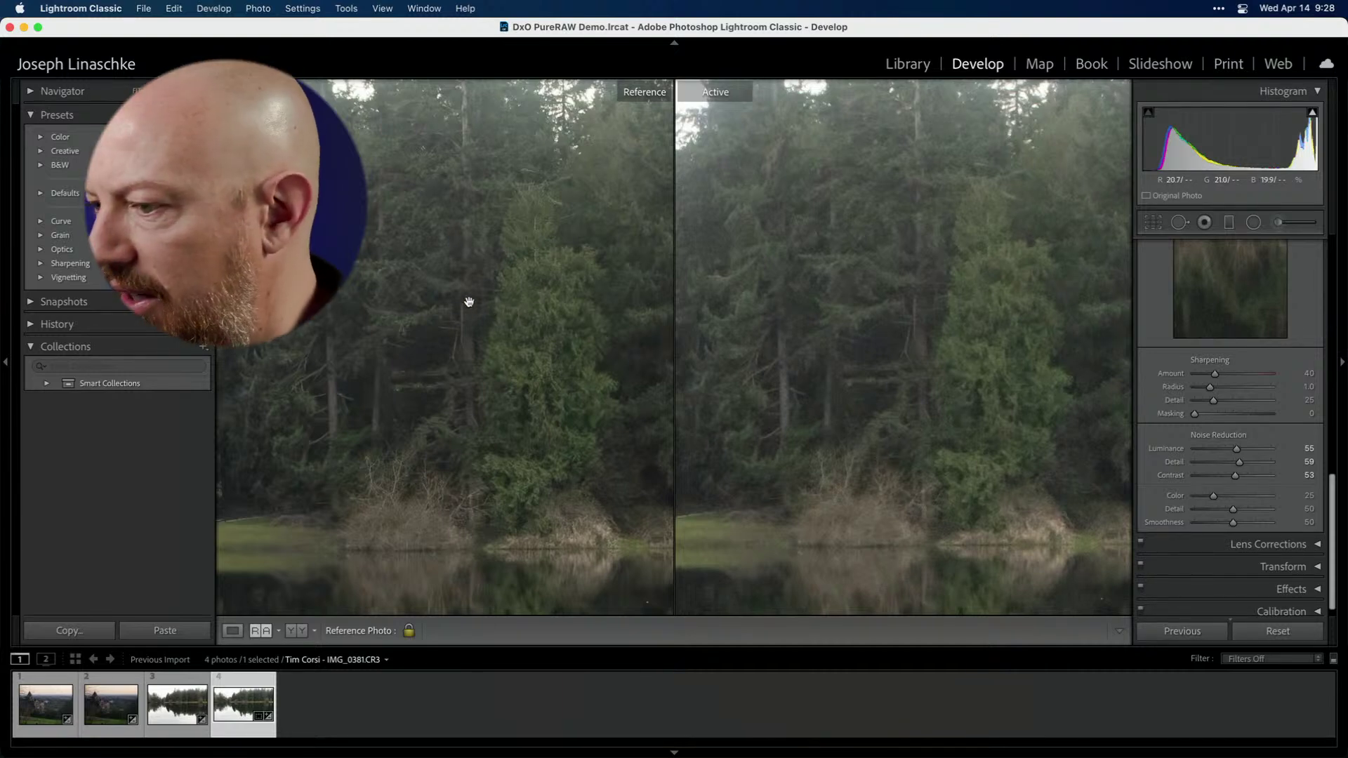
- Compare the treetops against the sky in the reference DNG and the noise-reduced original, close up and in full view
{"action": "left_click_drag", "start_coordinate": [496, 220], "coordinate": [603, 398]}
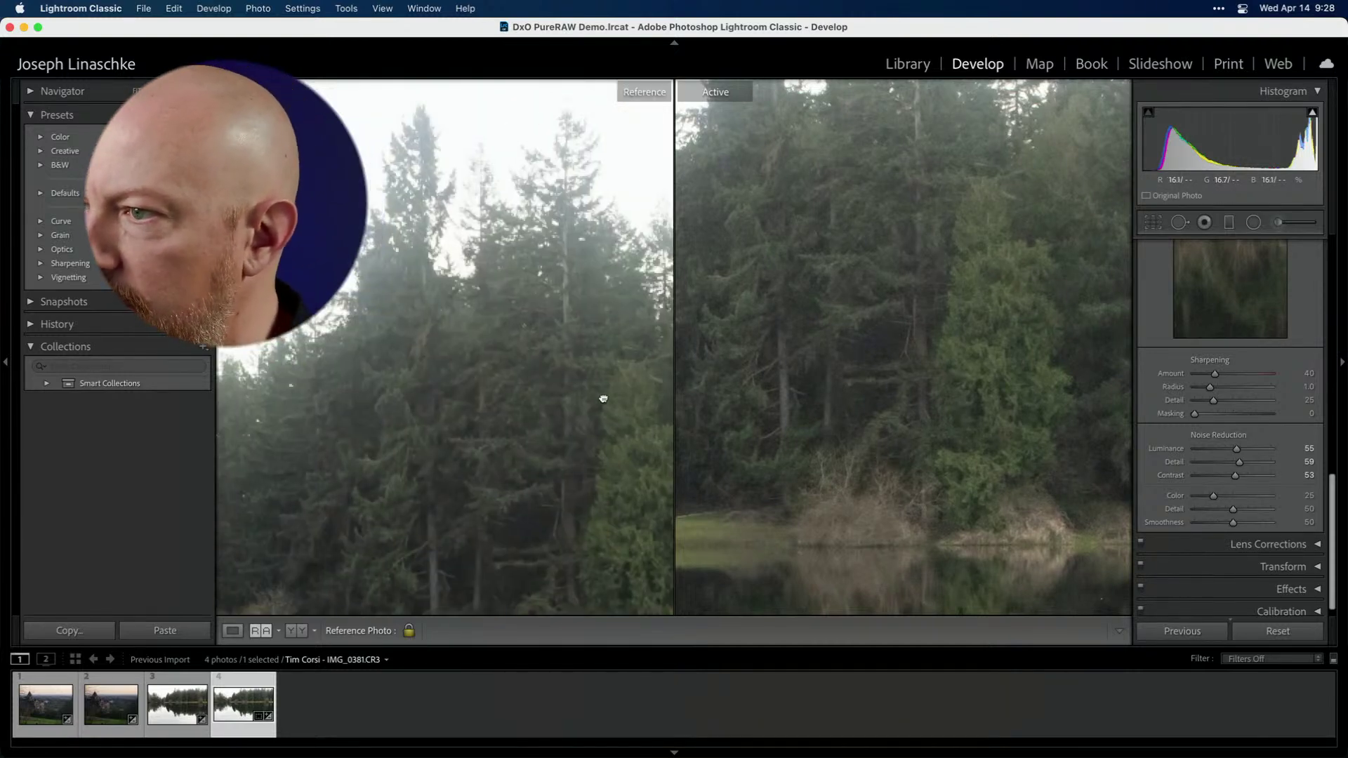
{"action": "left_click_drag", "start_coordinate": [402, 226], "coordinate": [410, 317]}
{"action": "left_click_drag", "start_coordinate": [893, 252], "coordinate": [908, 484]}
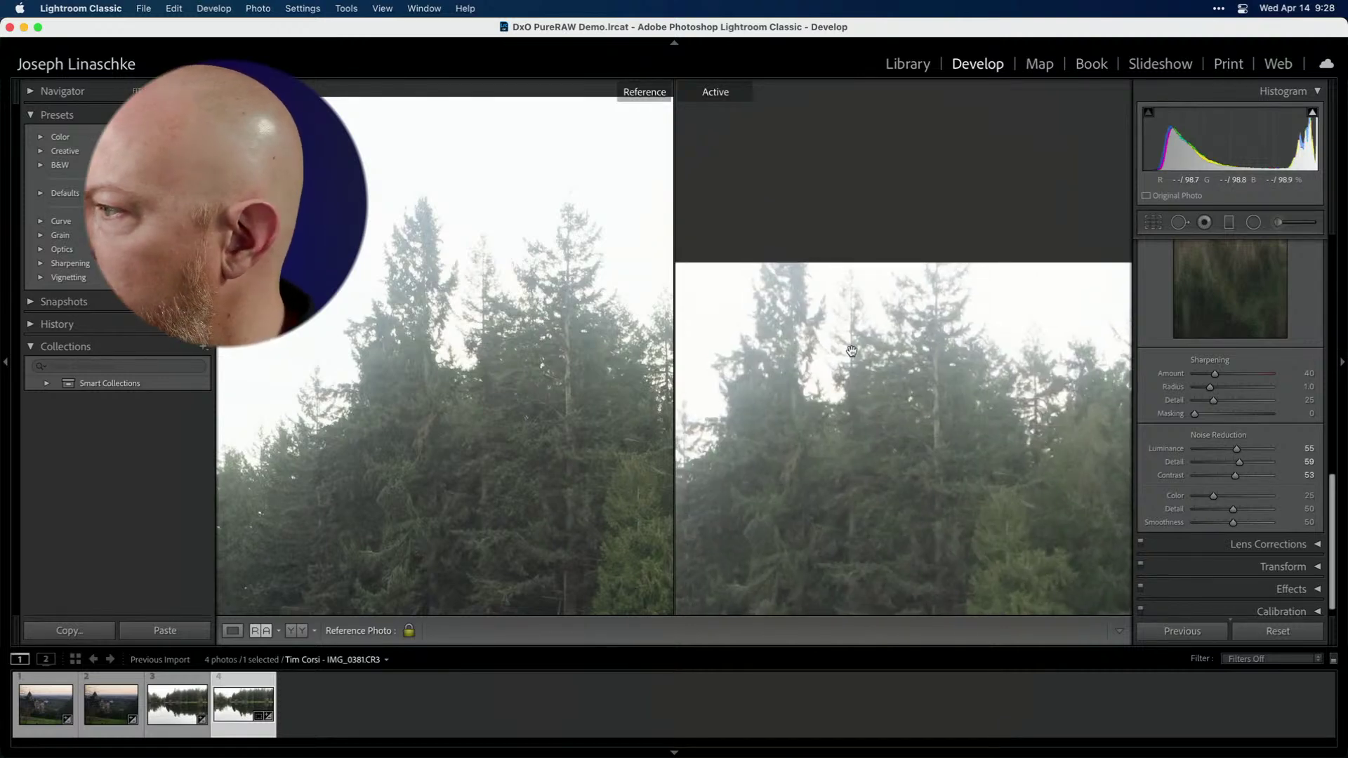
{"action": "left_click_drag", "start_coordinate": [852, 351], "coordinate": [858, 317]}
{"action": "left_click", "coordinate": [858, 317]}
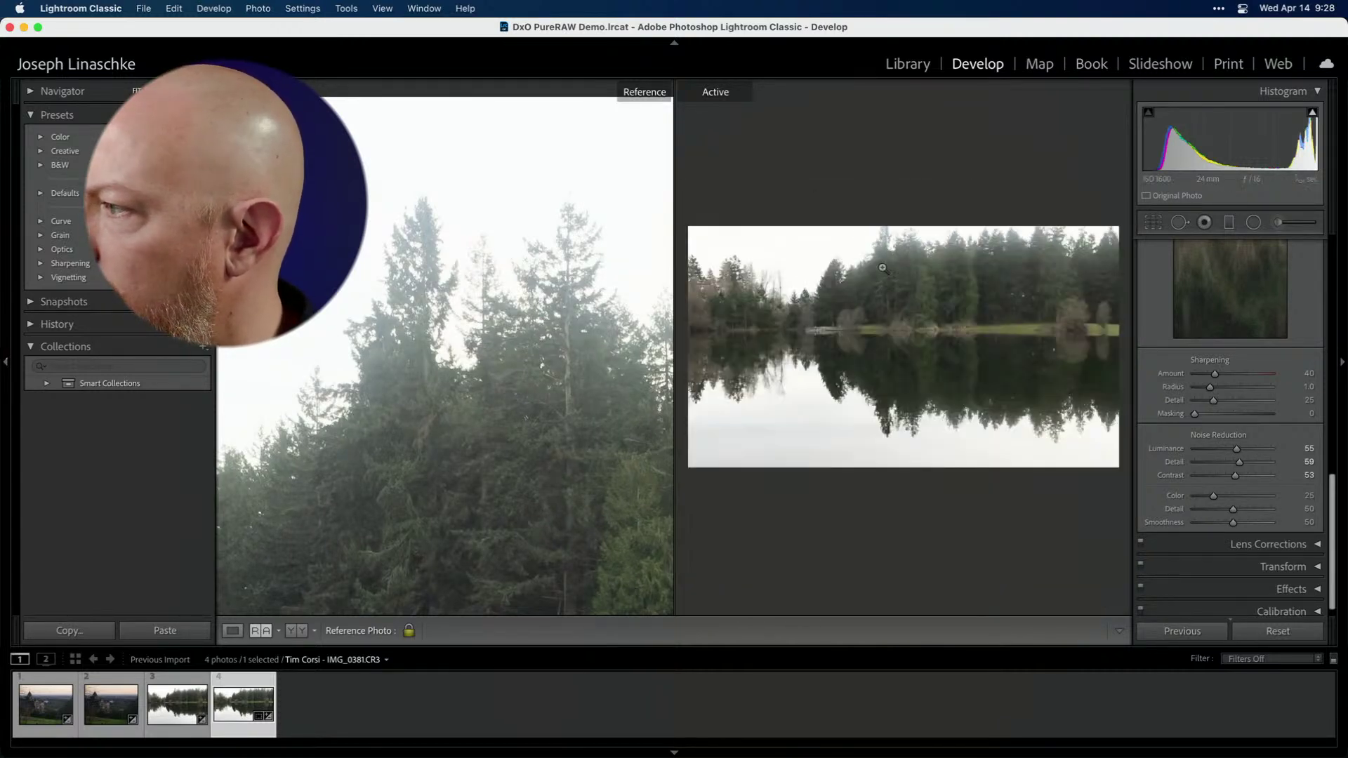
{"action": "left_click", "coordinate": [882, 268]}
{"action": "left_click_drag", "start_coordinate": [821, 267], "coordinate": [822, 315]}
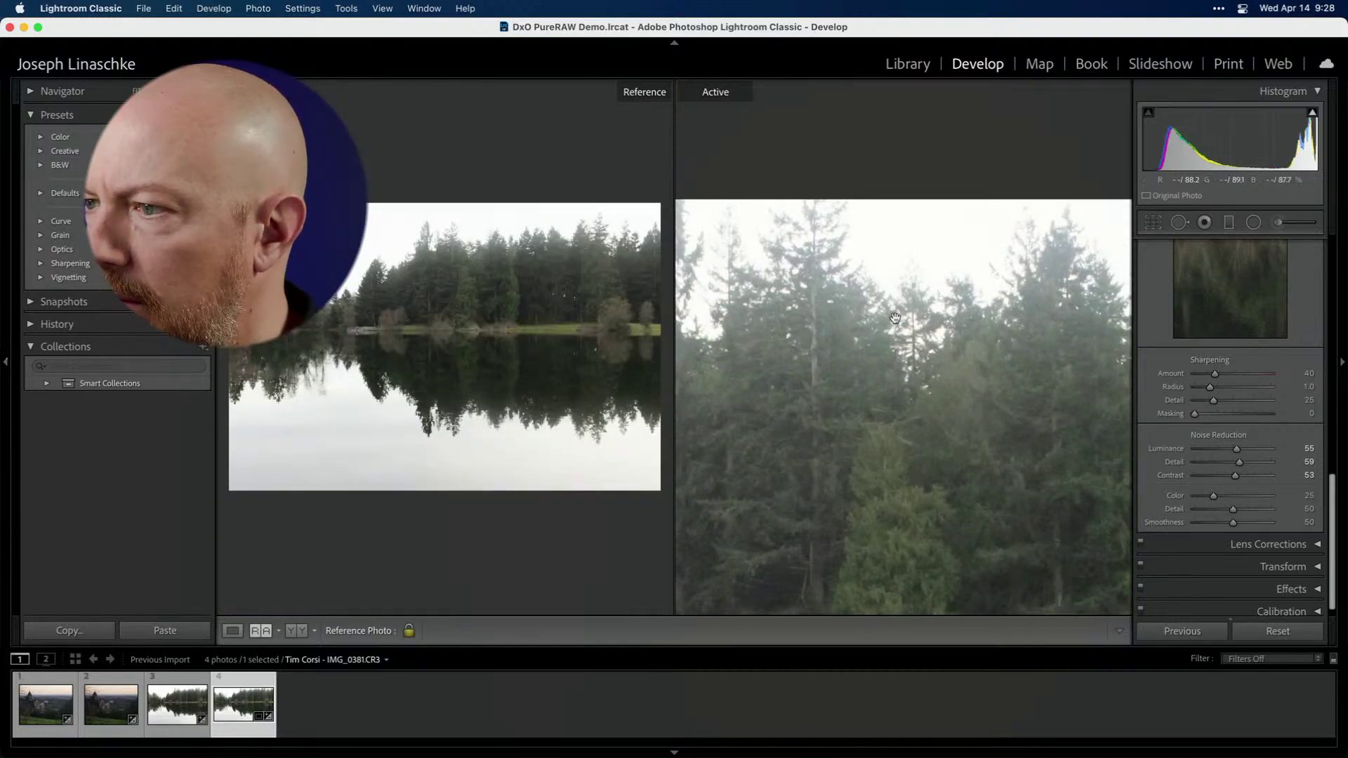
{"action": "left_click", "coordinate": [895, 318]}
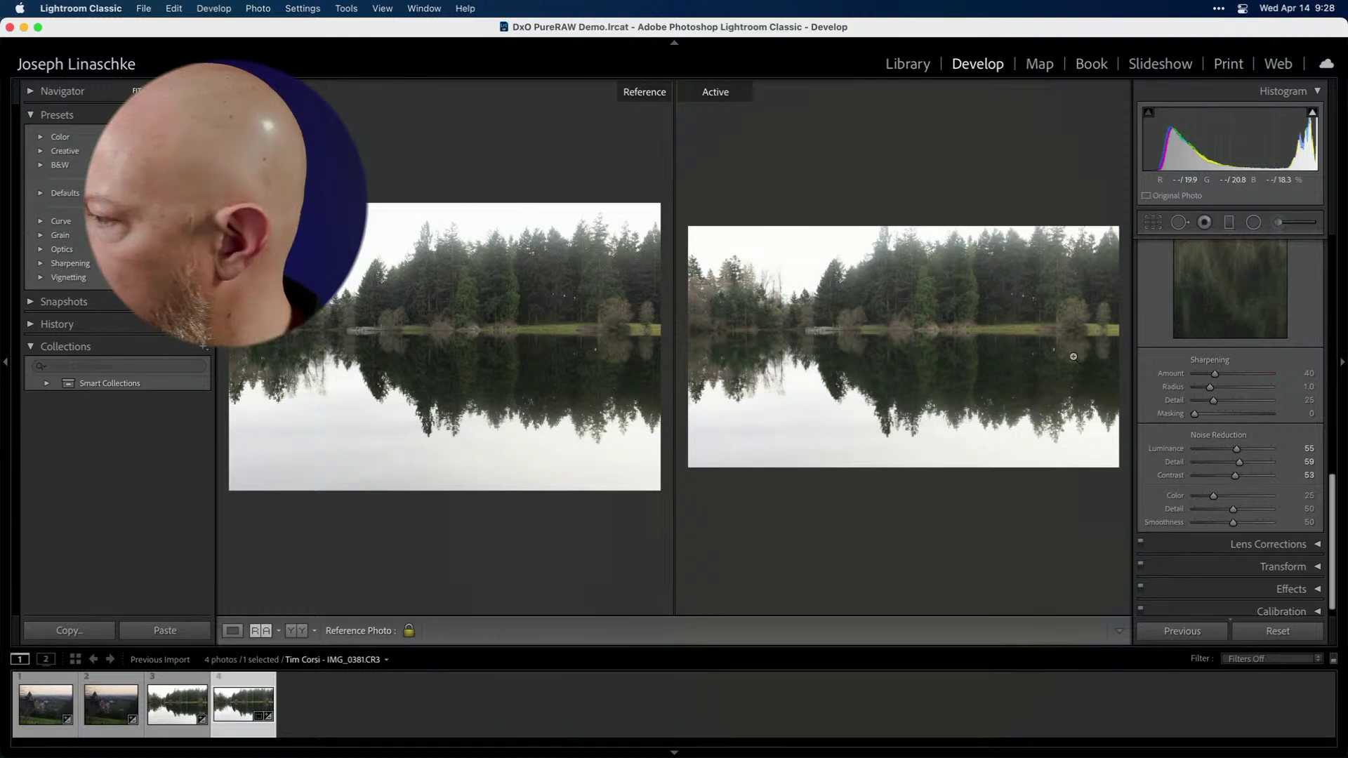
- Change the original lake CR3's crop aspect ratio from As Shot to Original and close the Crop tool
{"action": "key", "text": "r"}
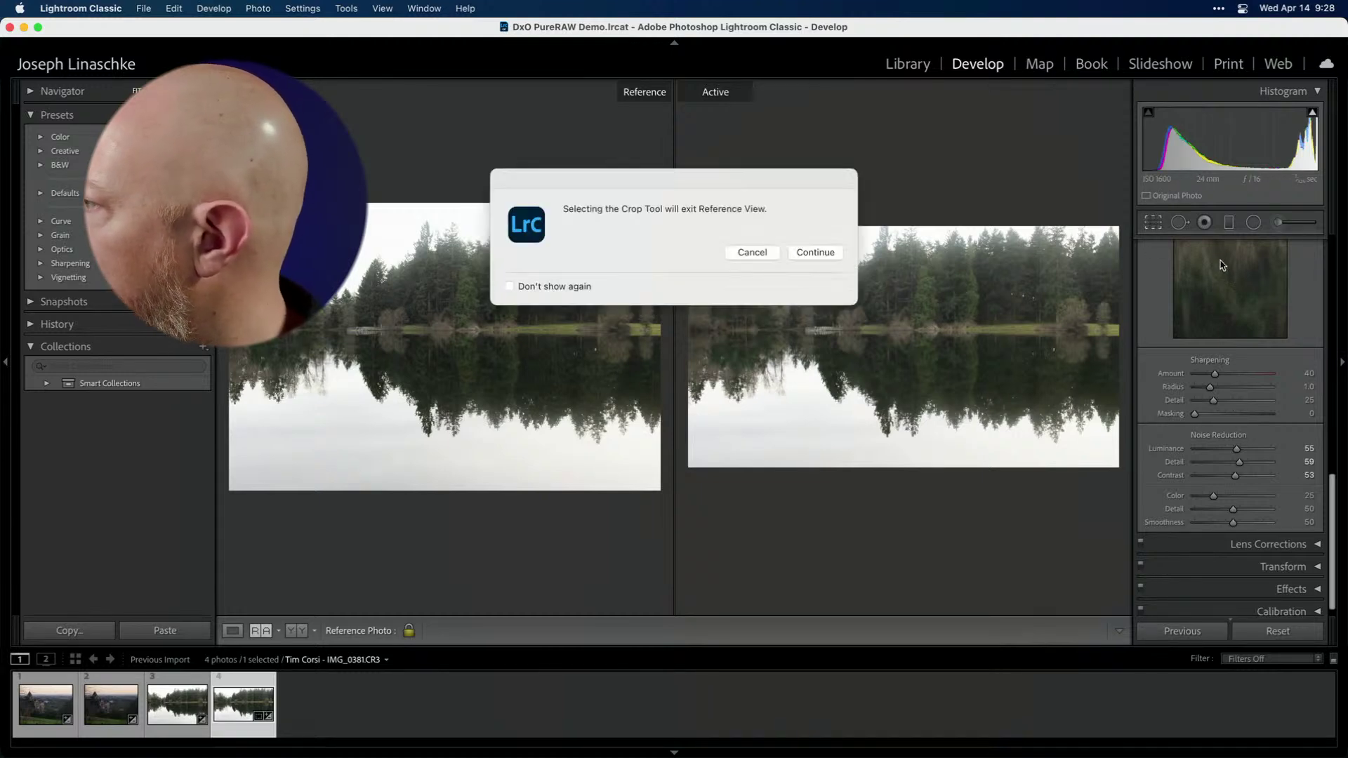
{"action": "left_click", "coordinate": [815, 253]}
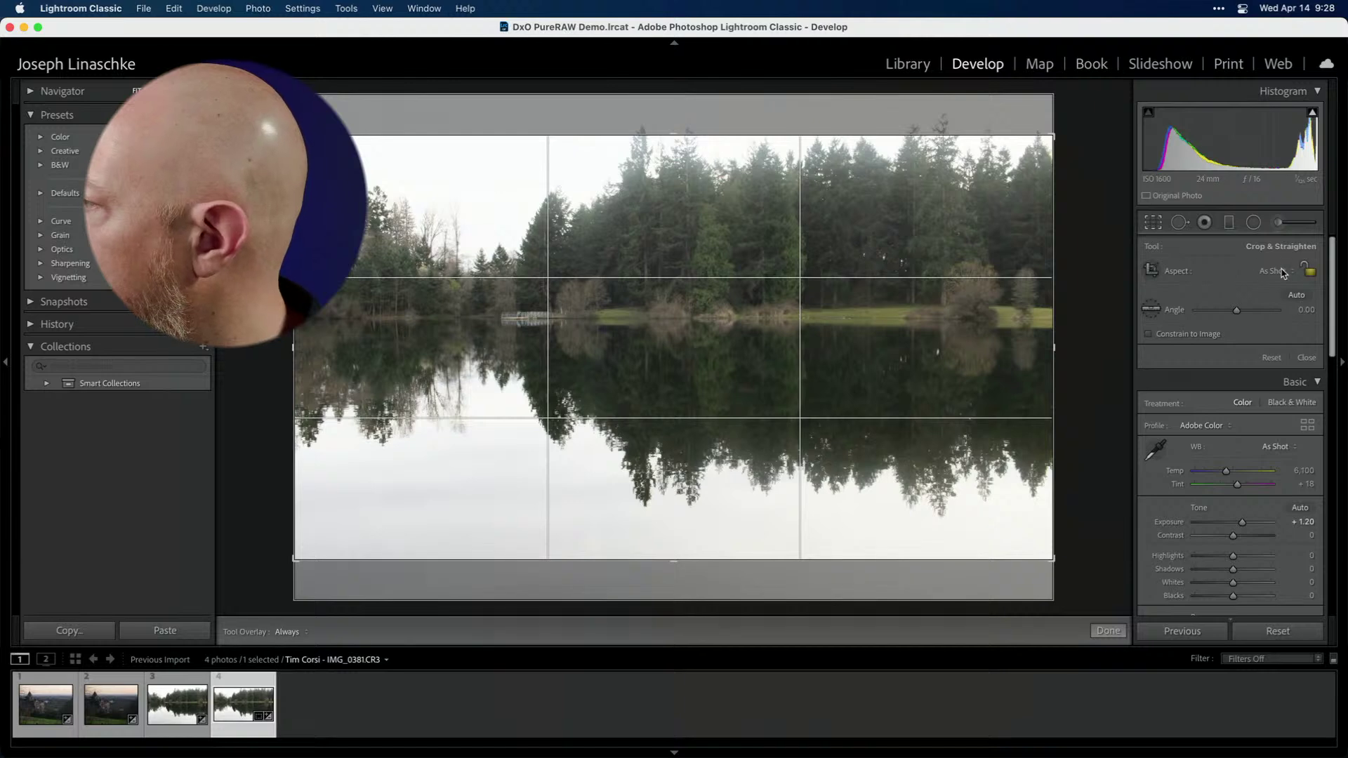
{"action": "left_click", "coordinate": [1279, 274]}
{"action": "left_click", "coordinate": [1256, 289]}
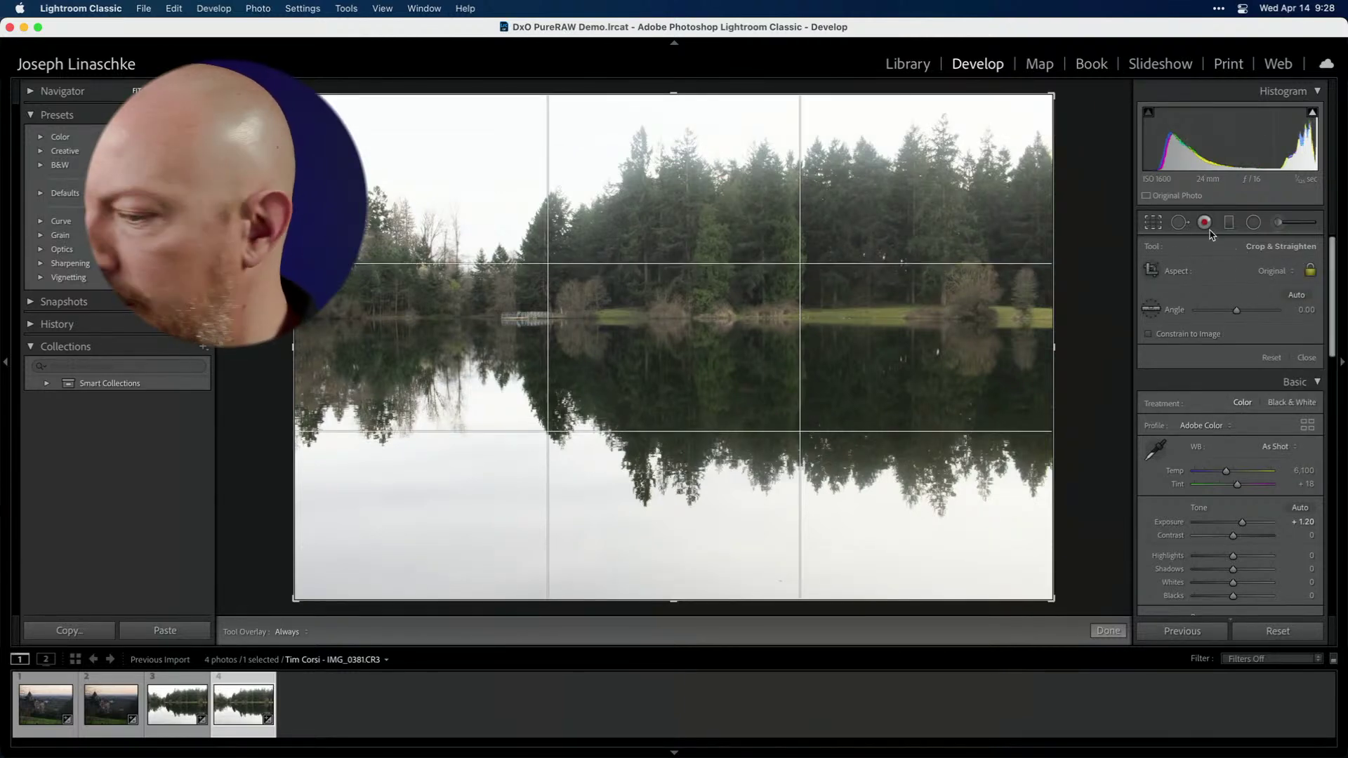
{"action": "left_click", "coordinate": [1160, 225]}
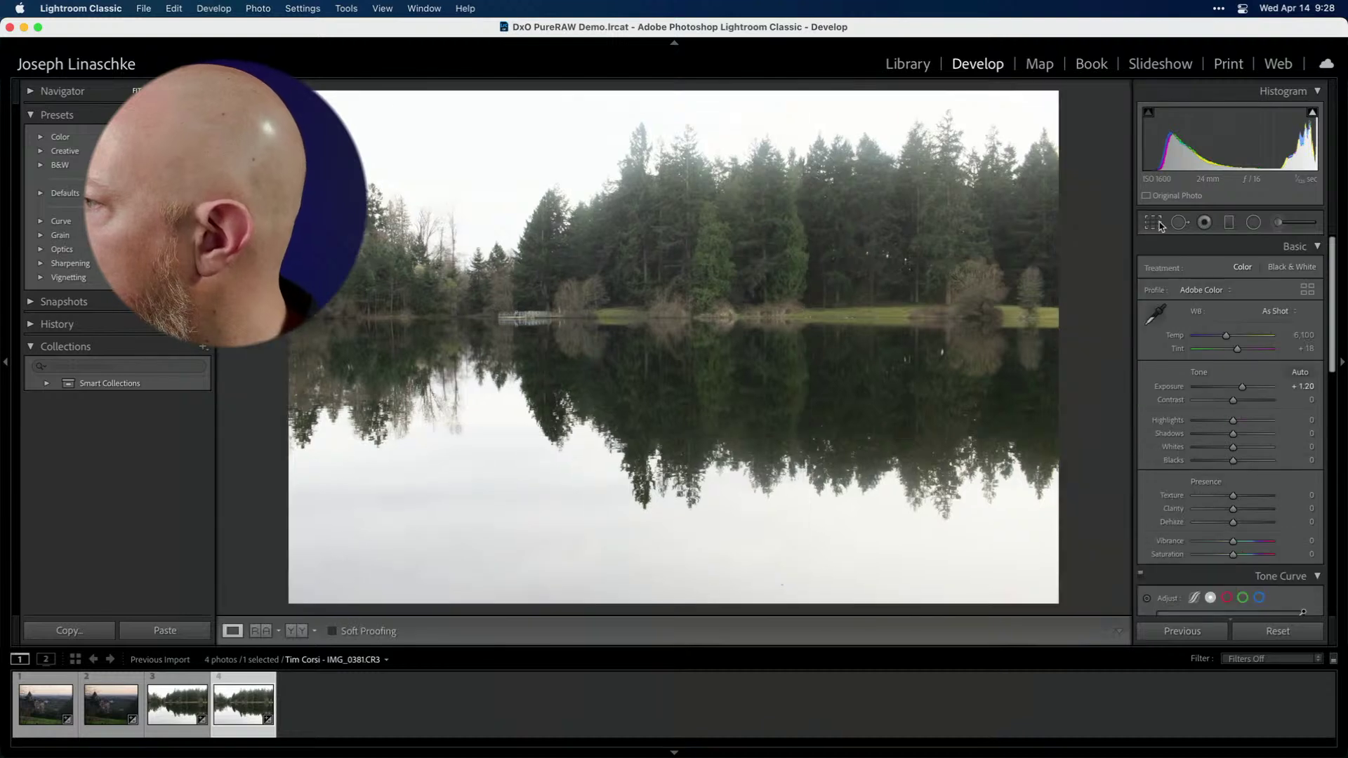
- Return to the side-by-side Reference view and show the treetops of both lake photos at 1:1
{"action": "left_click", "coordinate": [257, 631]}
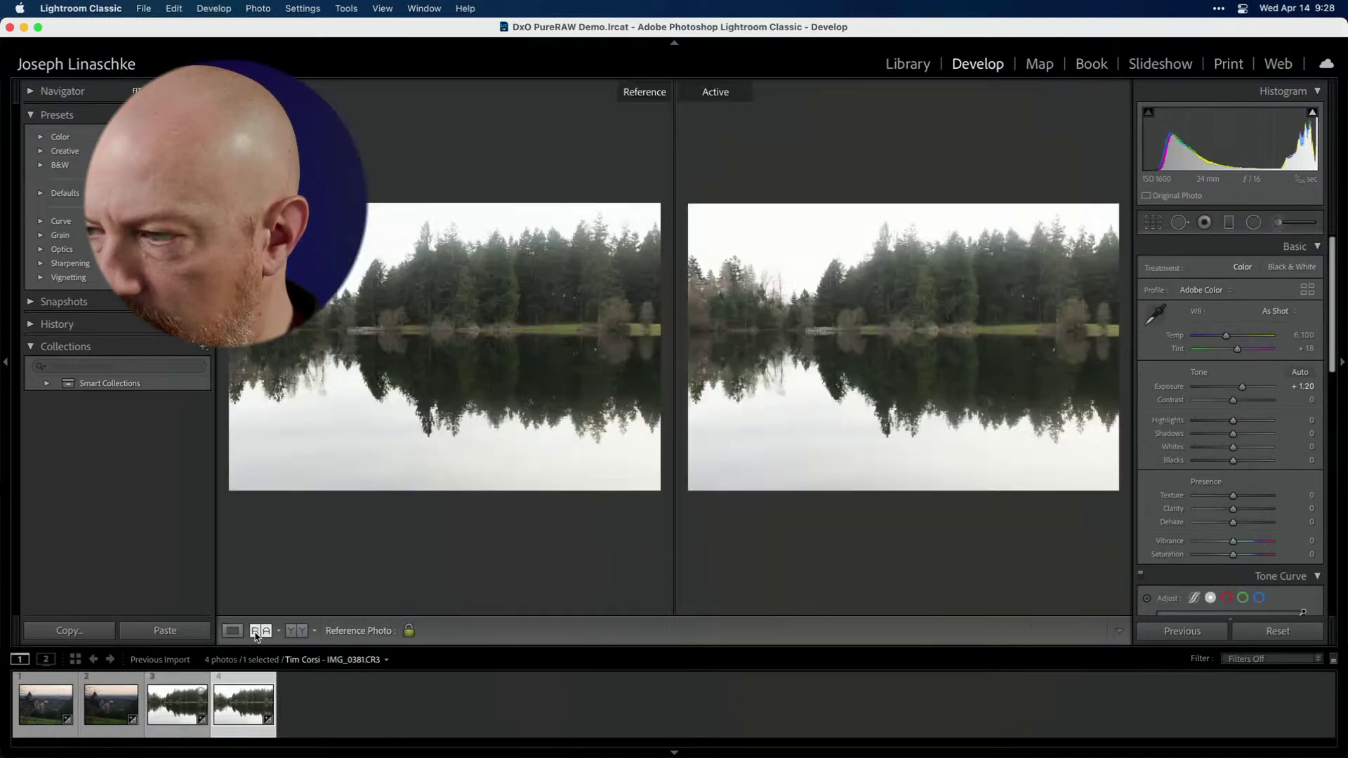
{"action": "left_click", "coordinate": [887, 223]}
{"action": "left_click", "coordinate": [453, 244]}
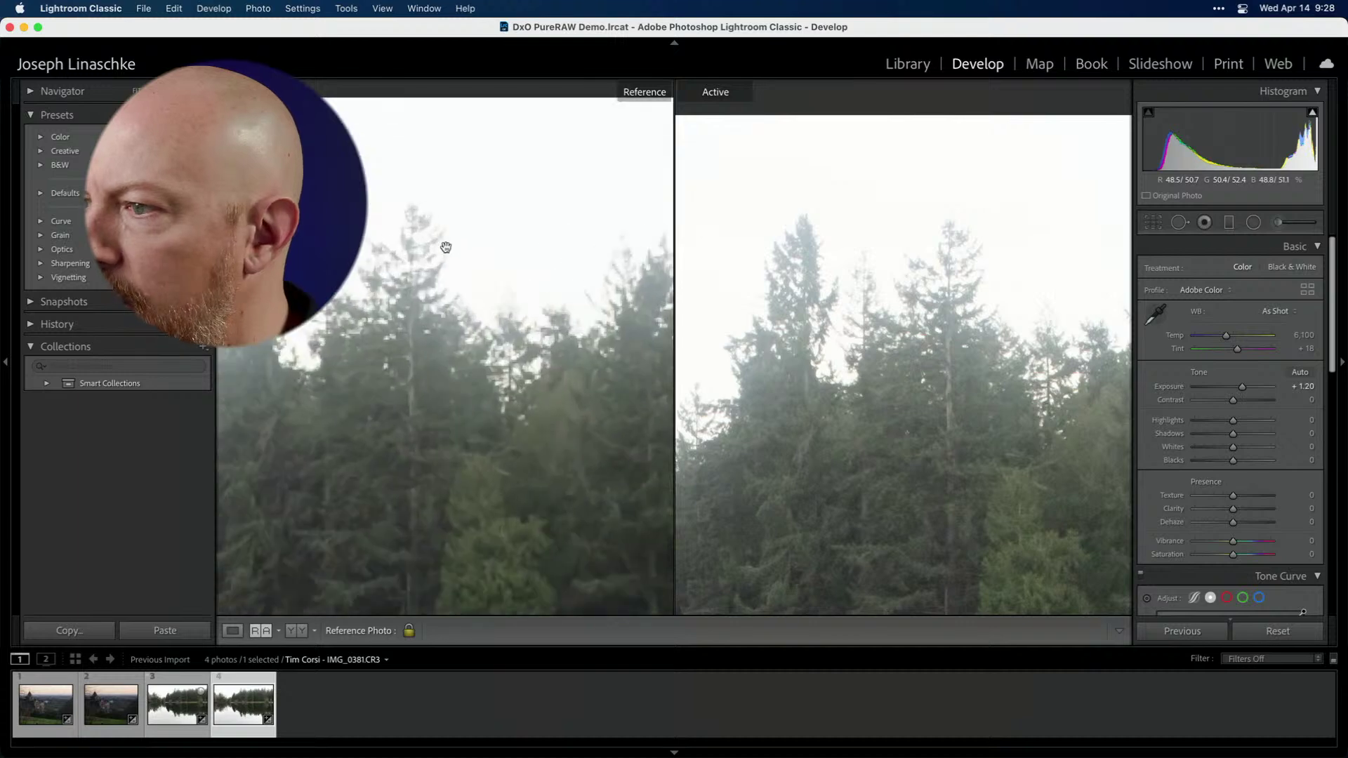
- Compare the treetops and lower forest along the tree line in the reference DNG and the original lake photo at 1:1
{"action": "left_click_drag", "start_coordinate": [898, 249], "coordinate": [752, 287]}
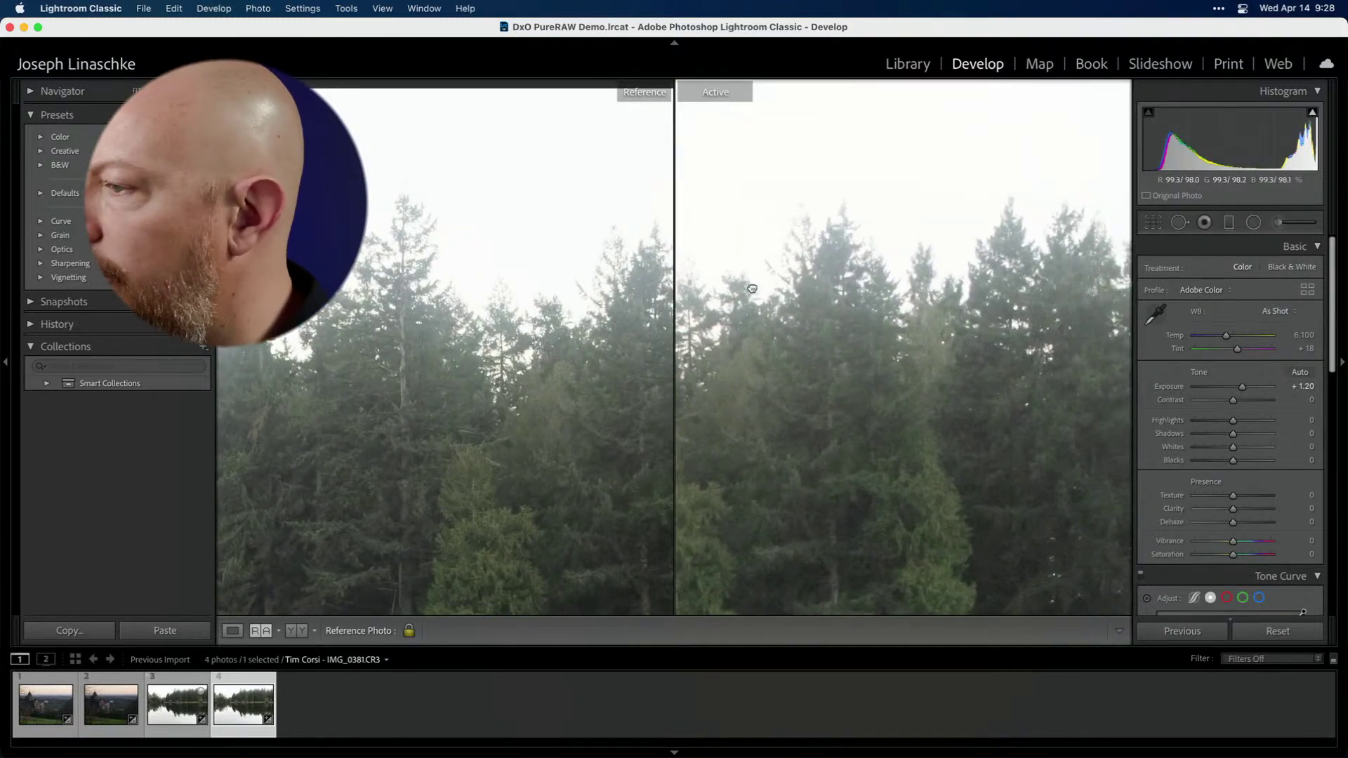
{"action": "left_click_drag", "start_coordinate": [1000, 266], "coordinate": [750, 267]}
{"action": "left_click_drag", "start_coordinate": [1015, 246], "coordinate": [932, 257]}
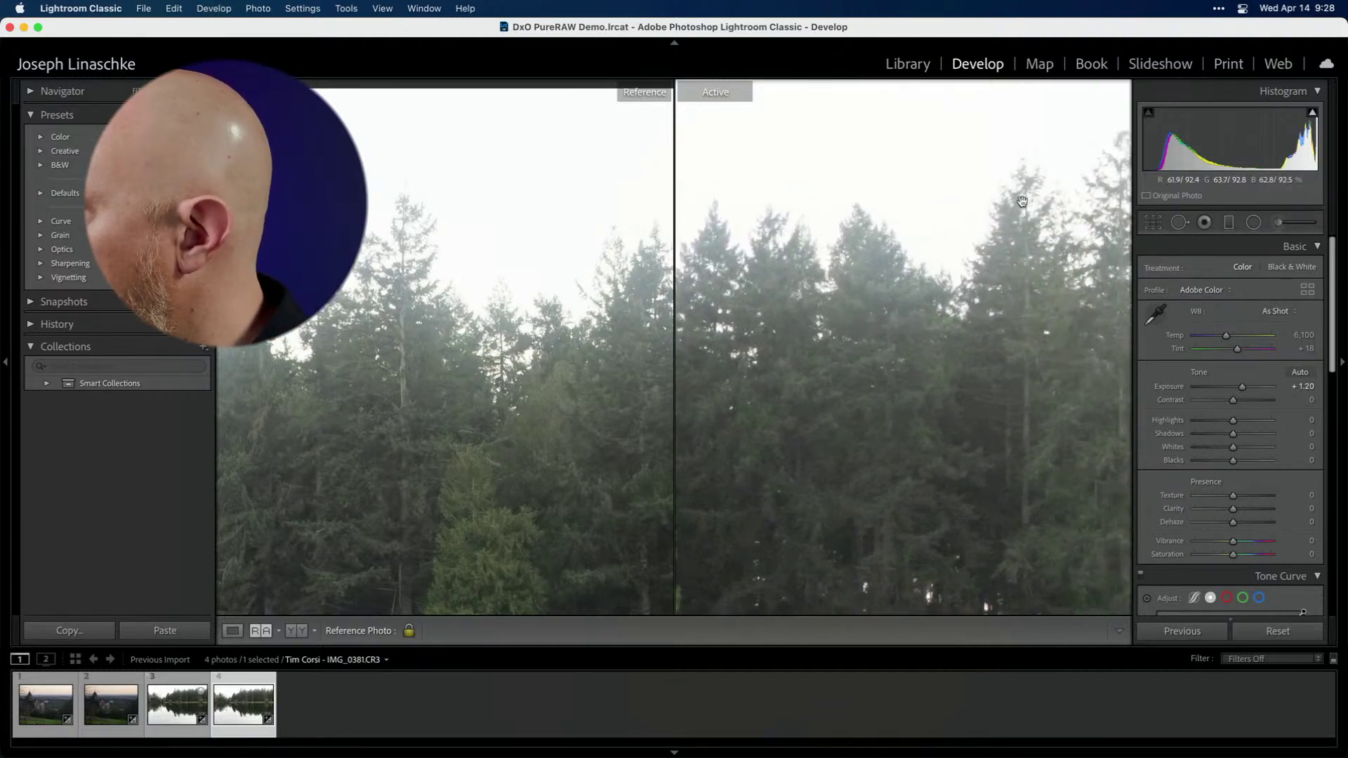
{"action": "left_click_drag", "start_coordinate": [1021, 201], "coordinate": [805, 241]}
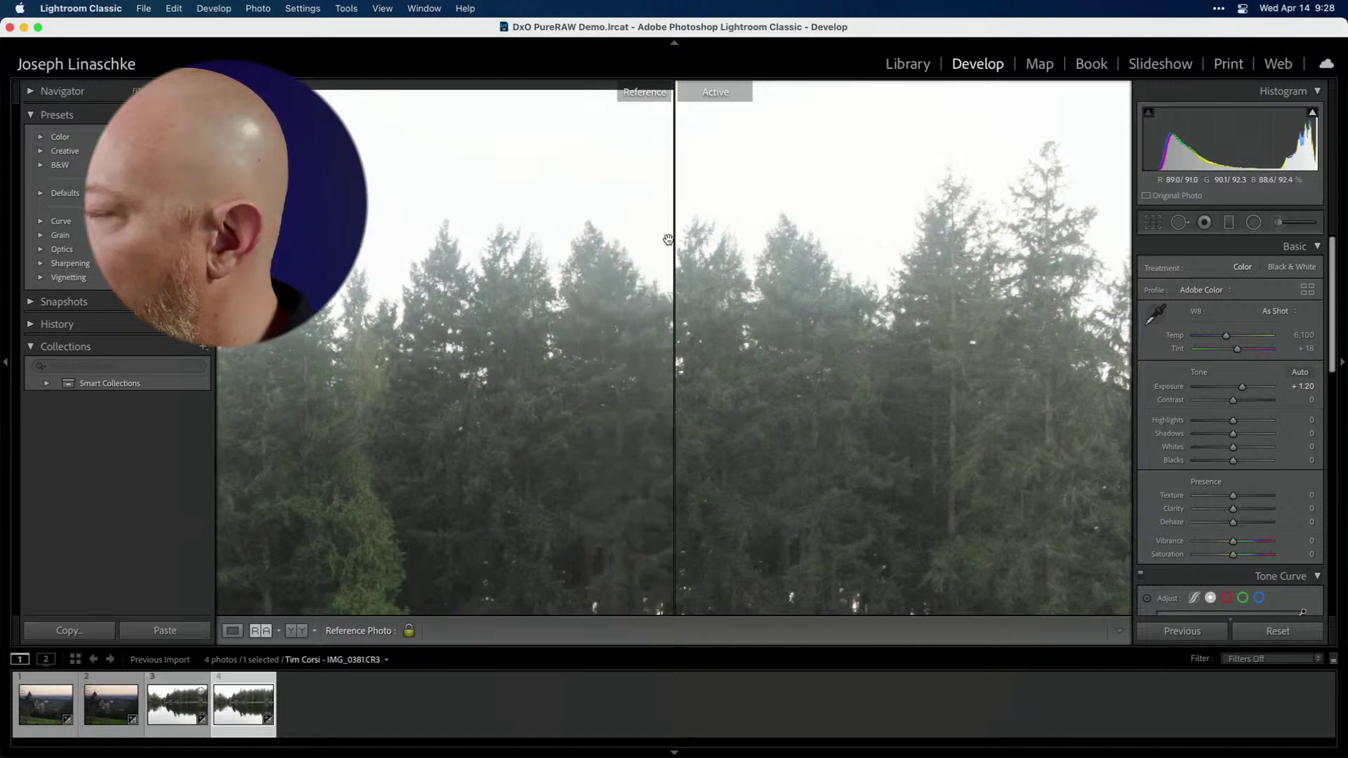
{"action": "left_click_drag", "start_coordinate": [975, 229], "coordinate": [850, 238]}
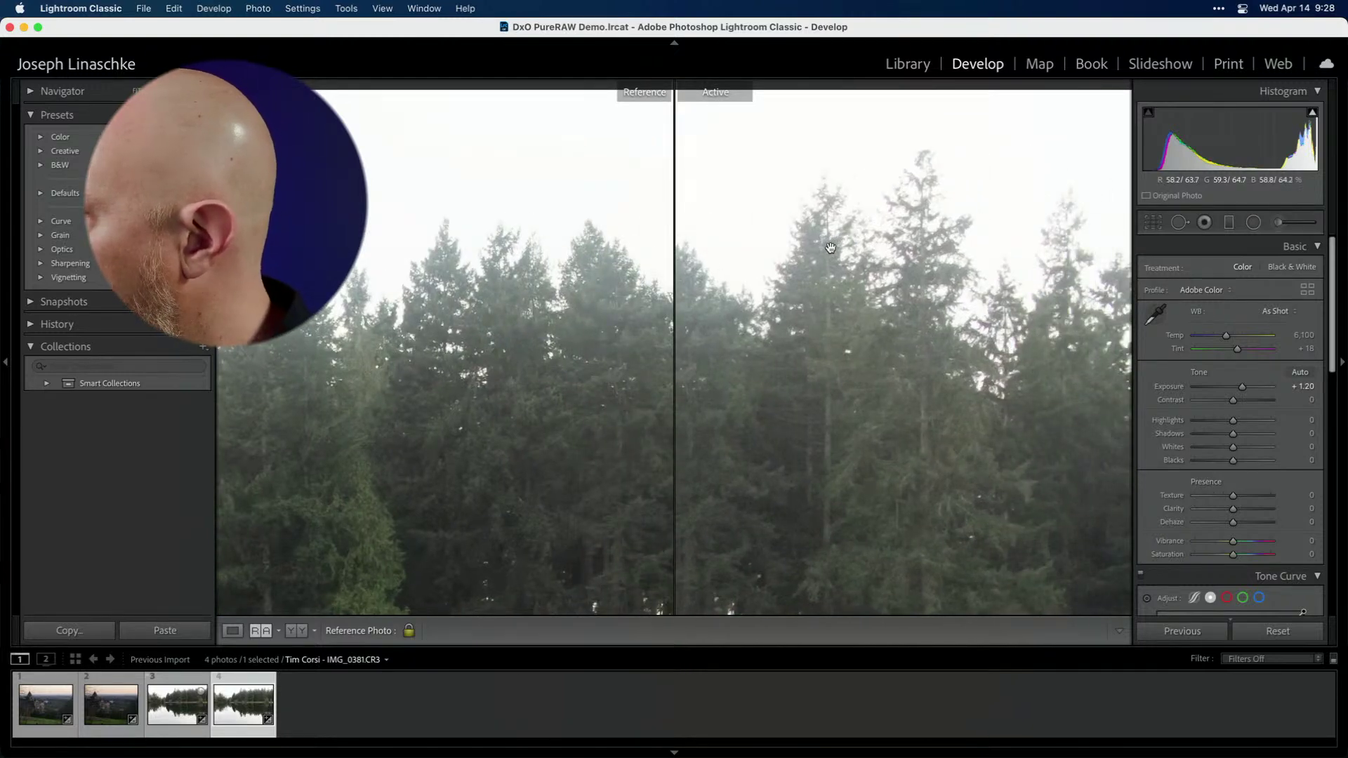
{"action": "scroll", "coordinate": [808, 256], "scroll_direction": "down", "scroll_amount": 10}
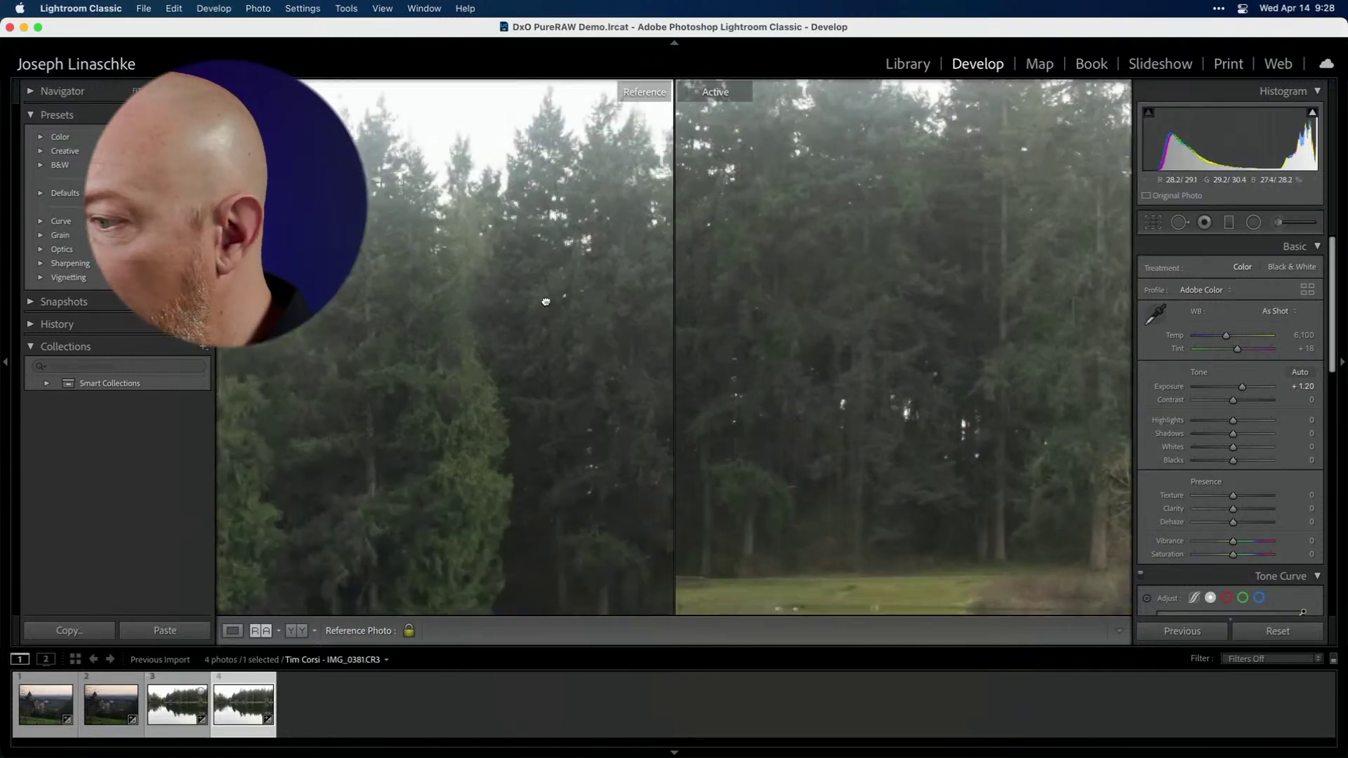
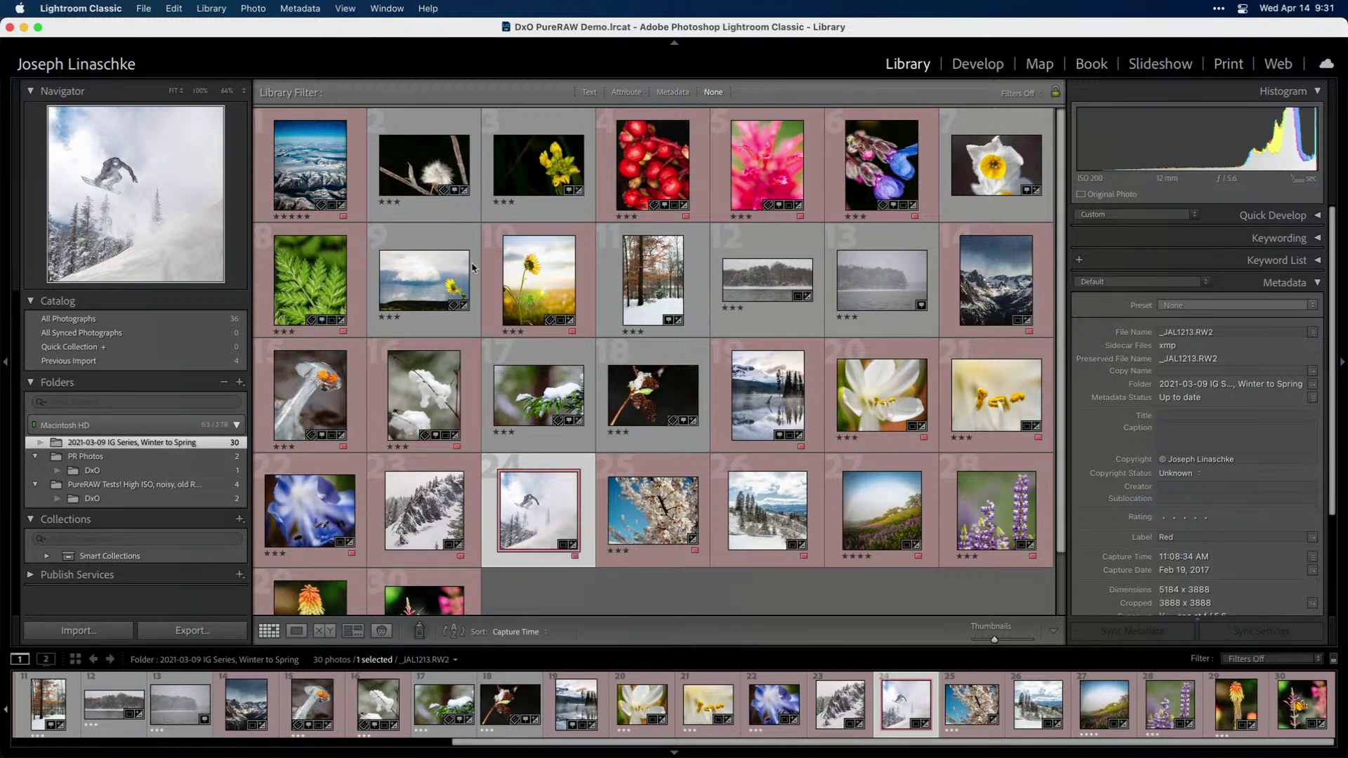
- Select the snowboarder photo _JAL1213.RW2 in the 2021-03-09 IG Series, Winter to Spring folder
{"action": "left_click", "coordinate": [979, 288]}
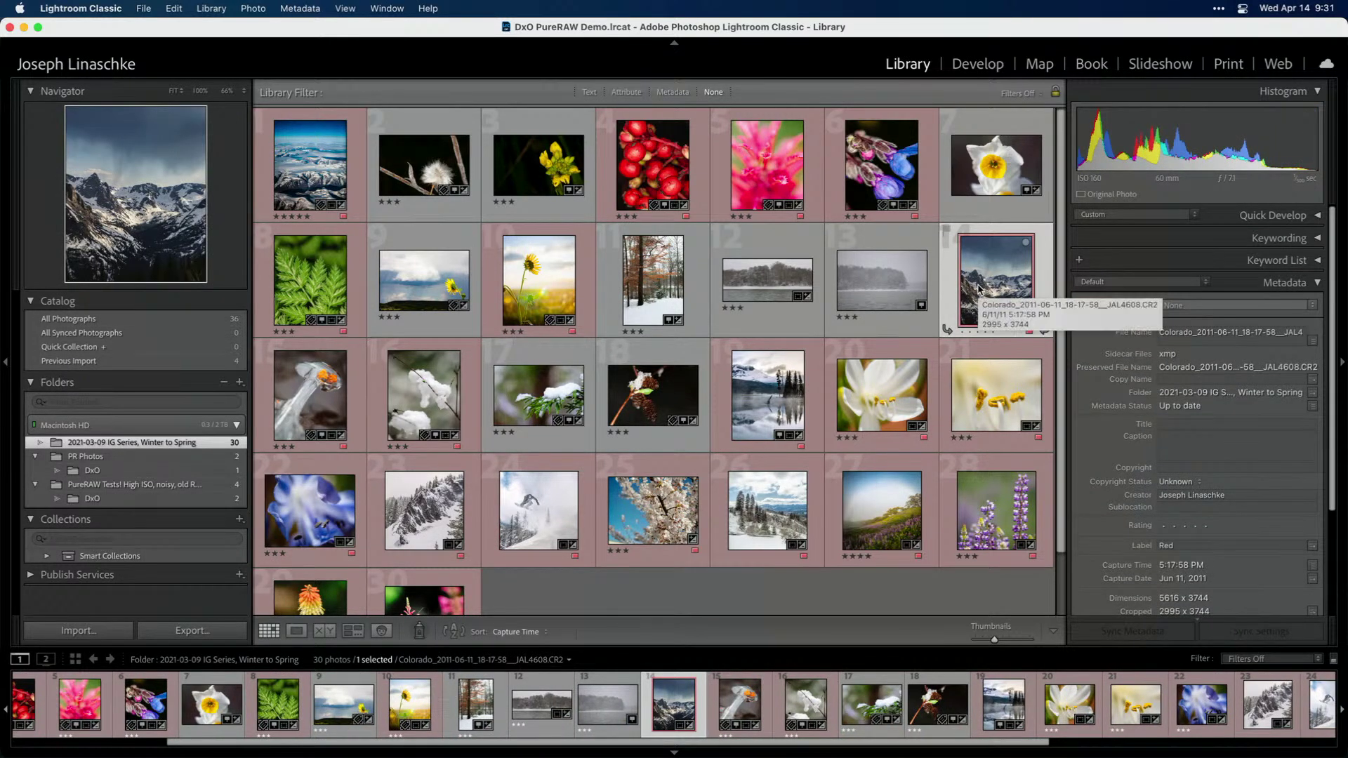
{"action": "left_click", "coordinate": [429, 502]}
{"action": "left_click", "coordinate": [519, 502]}
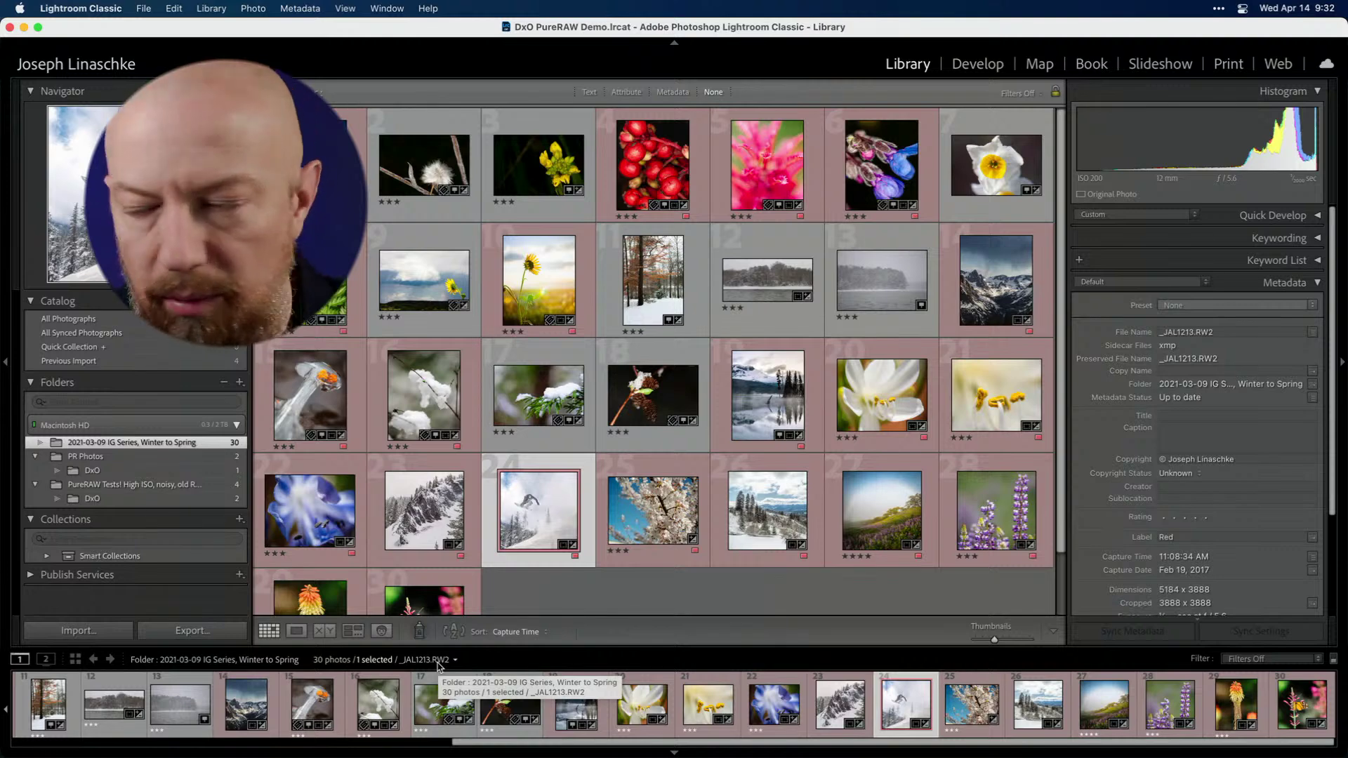
- Reveal _JAL1213.RW2 in Finder, switch to DxO PureRAW and add the file to its photos from the Finder window
{"action": "right_click", "coordinate": [537, 495]}
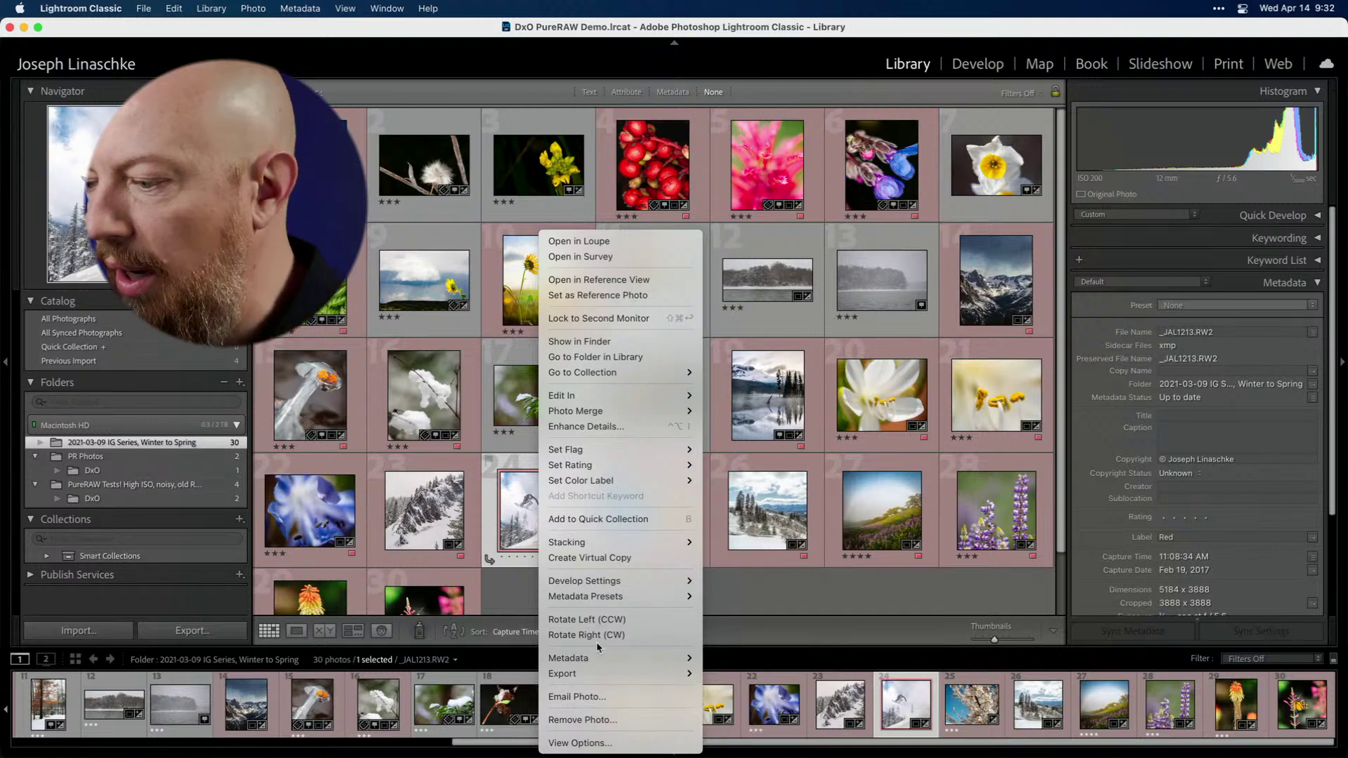
{"action": "left_click", "coordinate": [603, 344]}
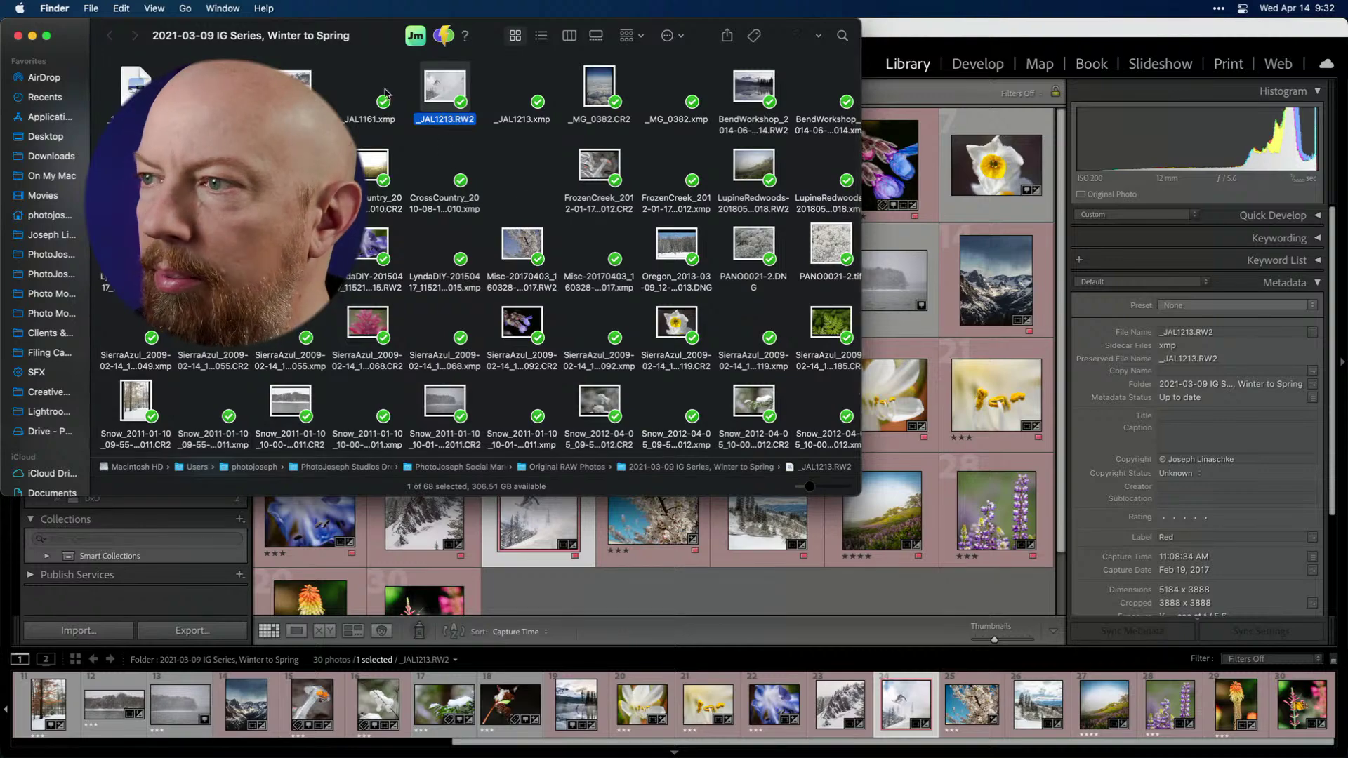
{"action": "left_click_drag", "start_coordinate": [367, 29], "coordinate": [892, 205]}
{"action": "key", "text": "super+Tab"}
{"action": "key", "text": "Tab"}
{"action": "key", "text": "Tab"}
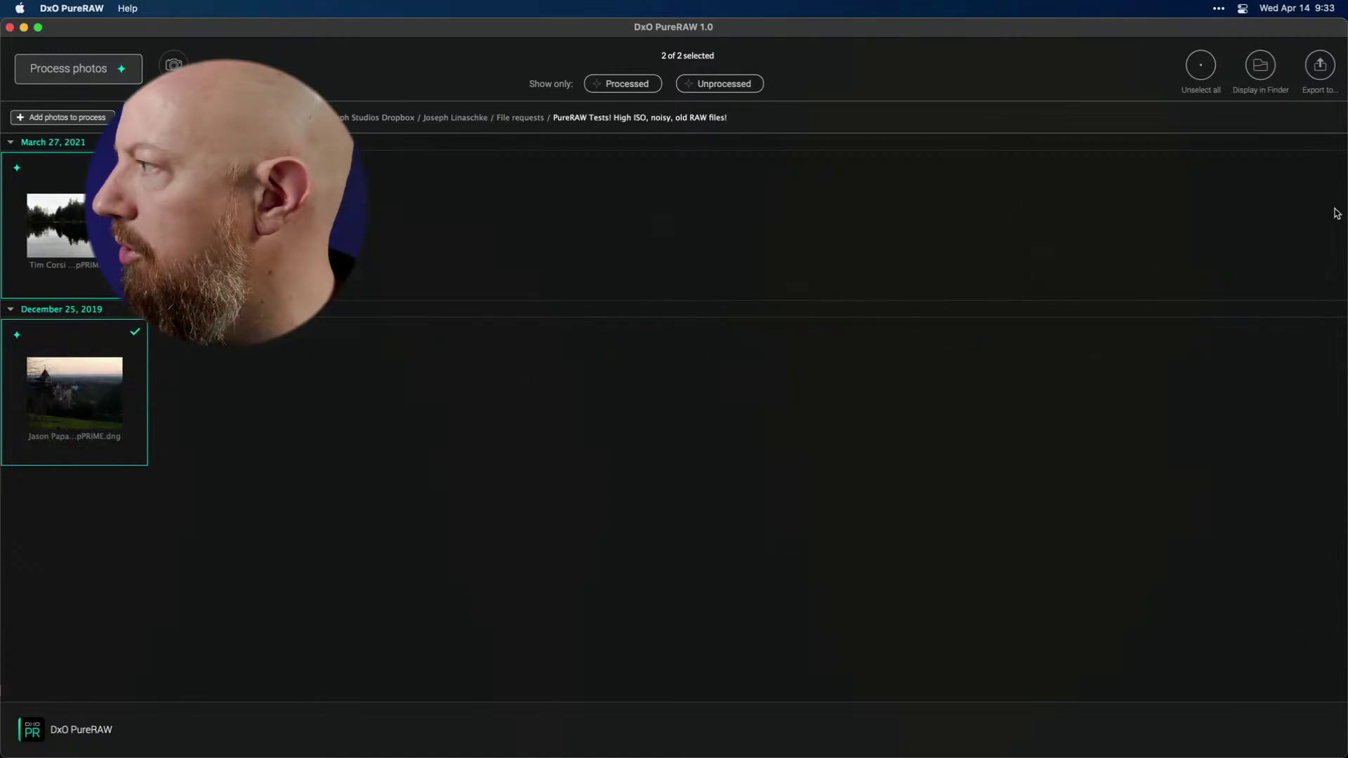
{"action": "left_click_drag", "start_coordinate": [1344, 211], "coordinate": [881, 216]}
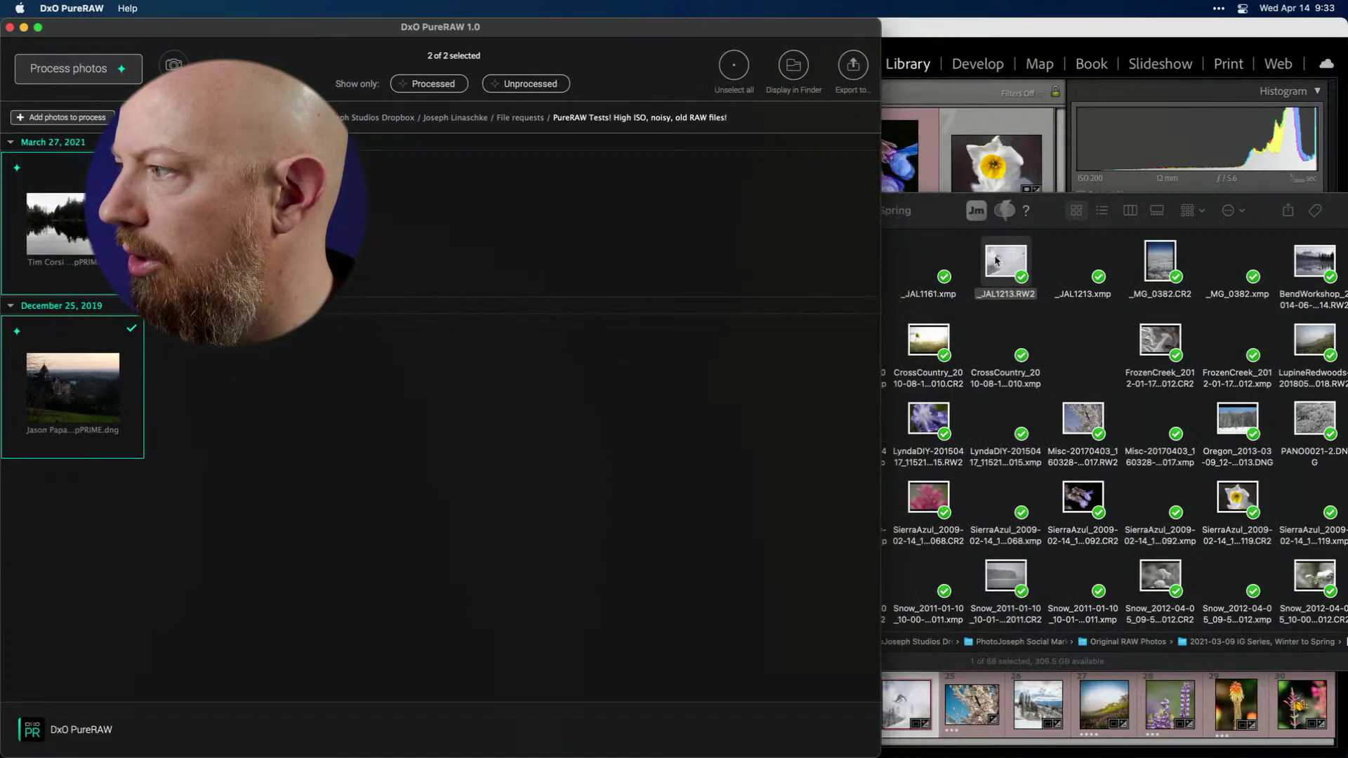
{"action": "left_click_drag", "start_coordinate": [1006, 261], "coordinate": [87, 521]}
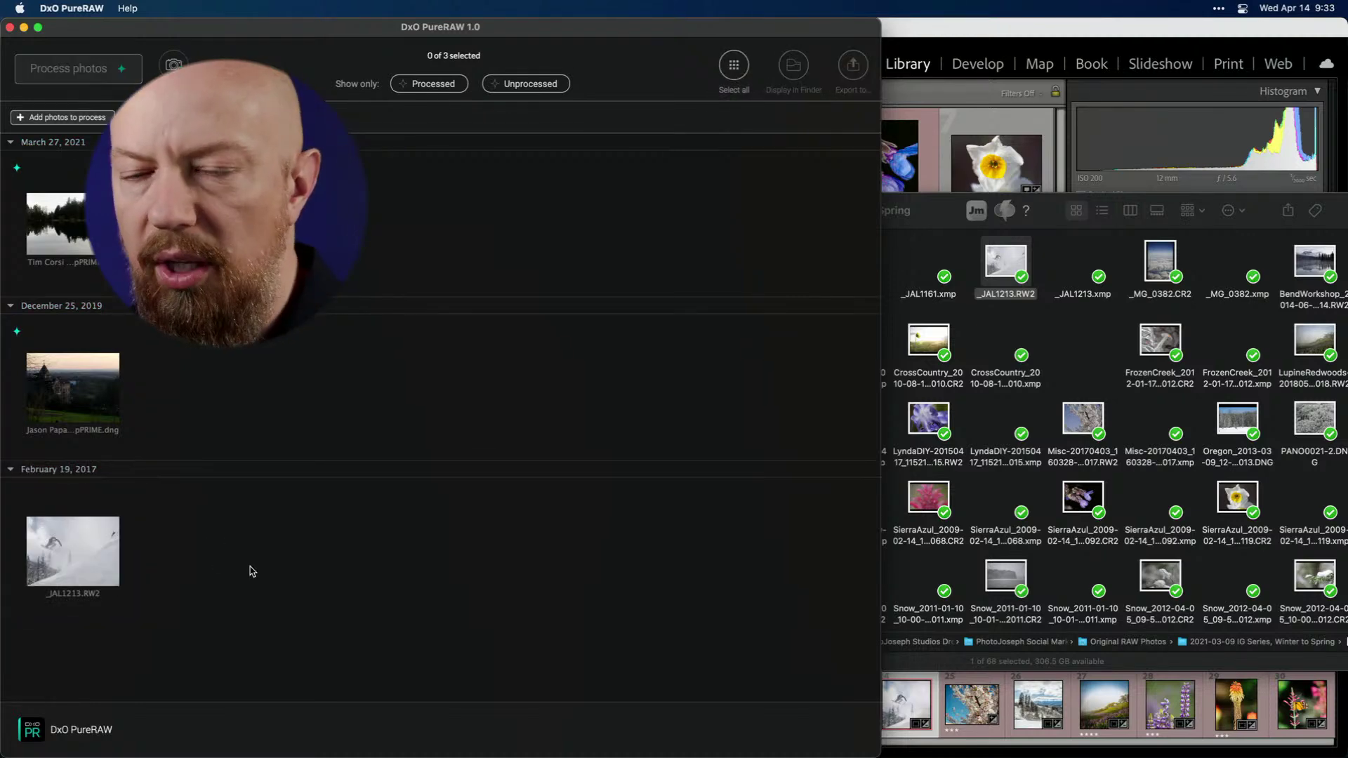
- Enlarge the PureRAW window to full size and clear all photos from its processing list
{"action": "left_click", "coordinate": [72, 539]}
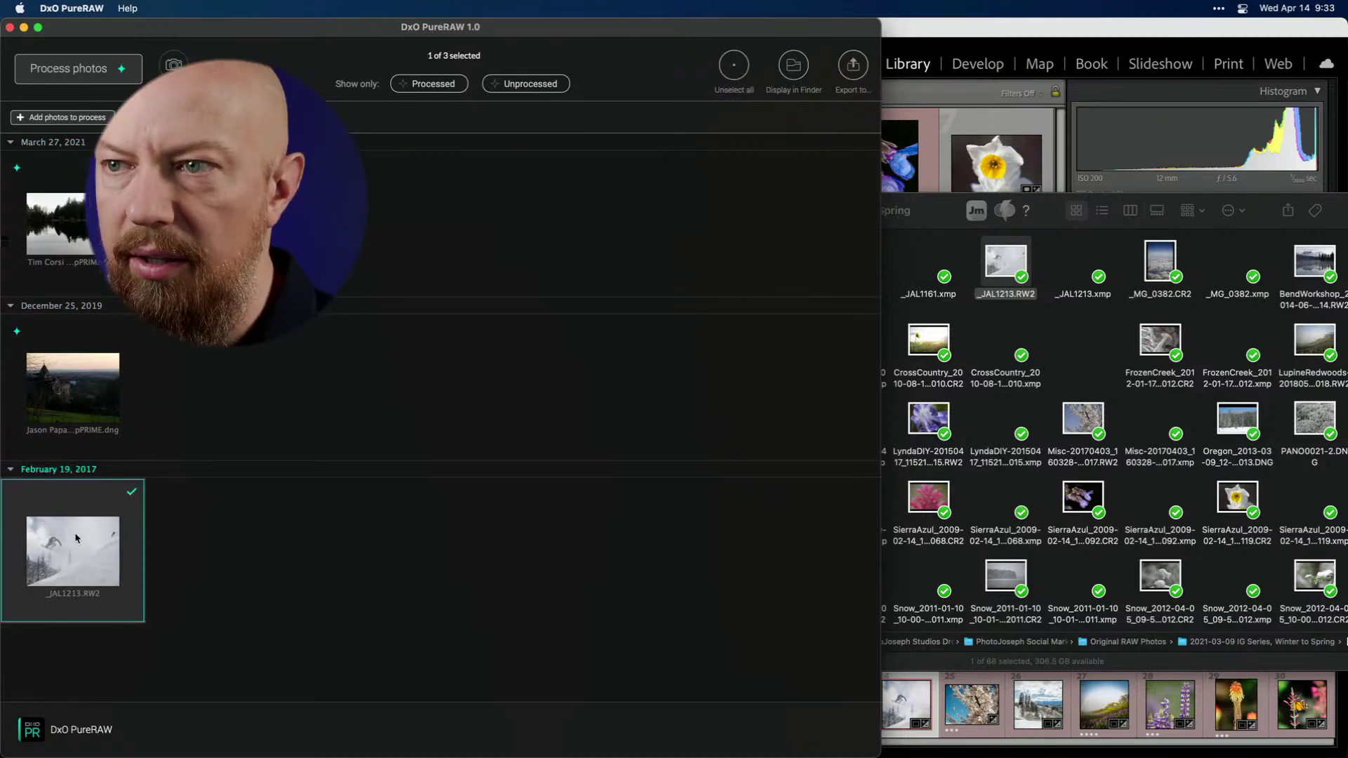
{"action": "left_click", "coordinate": [37, 27]}
{"action": "left_click", "coordinate": [136, 626]}
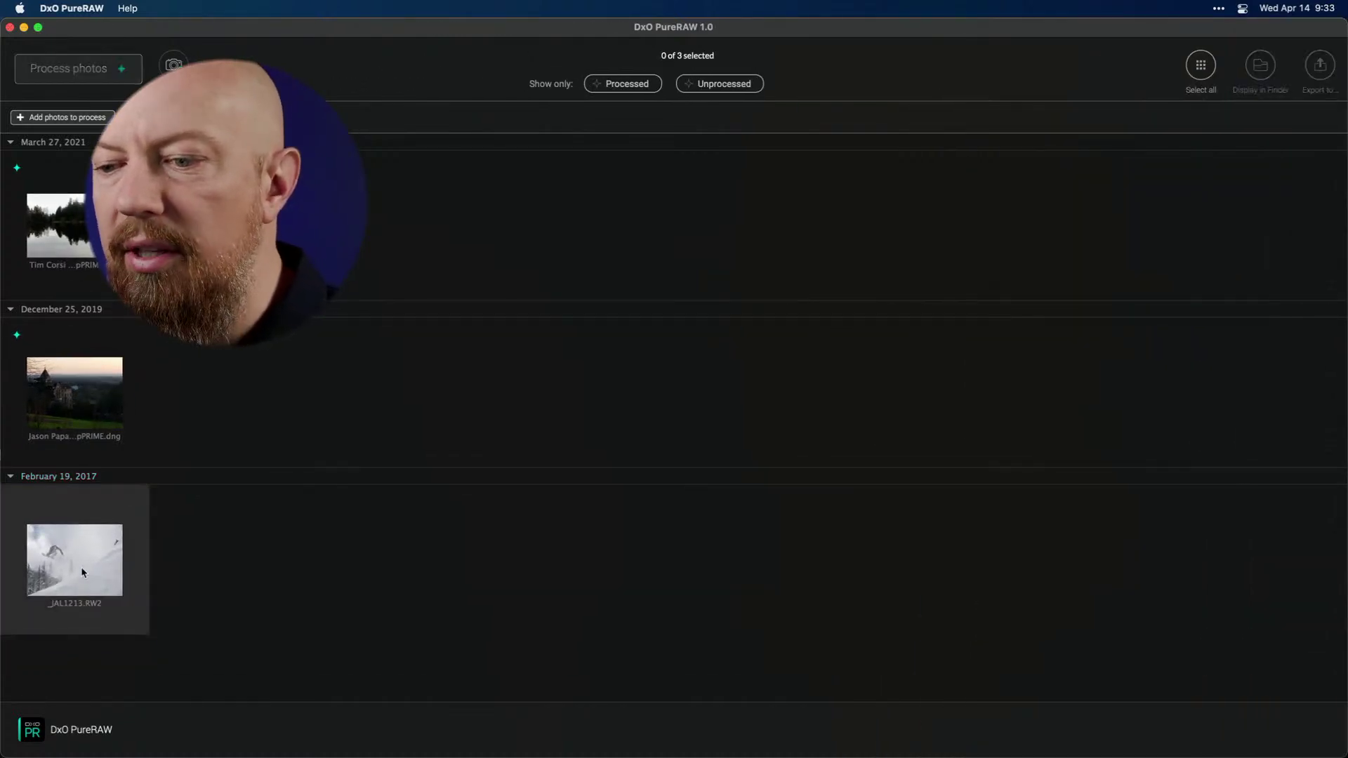
{"action": "left_click", "coordinate": [70, 555]}
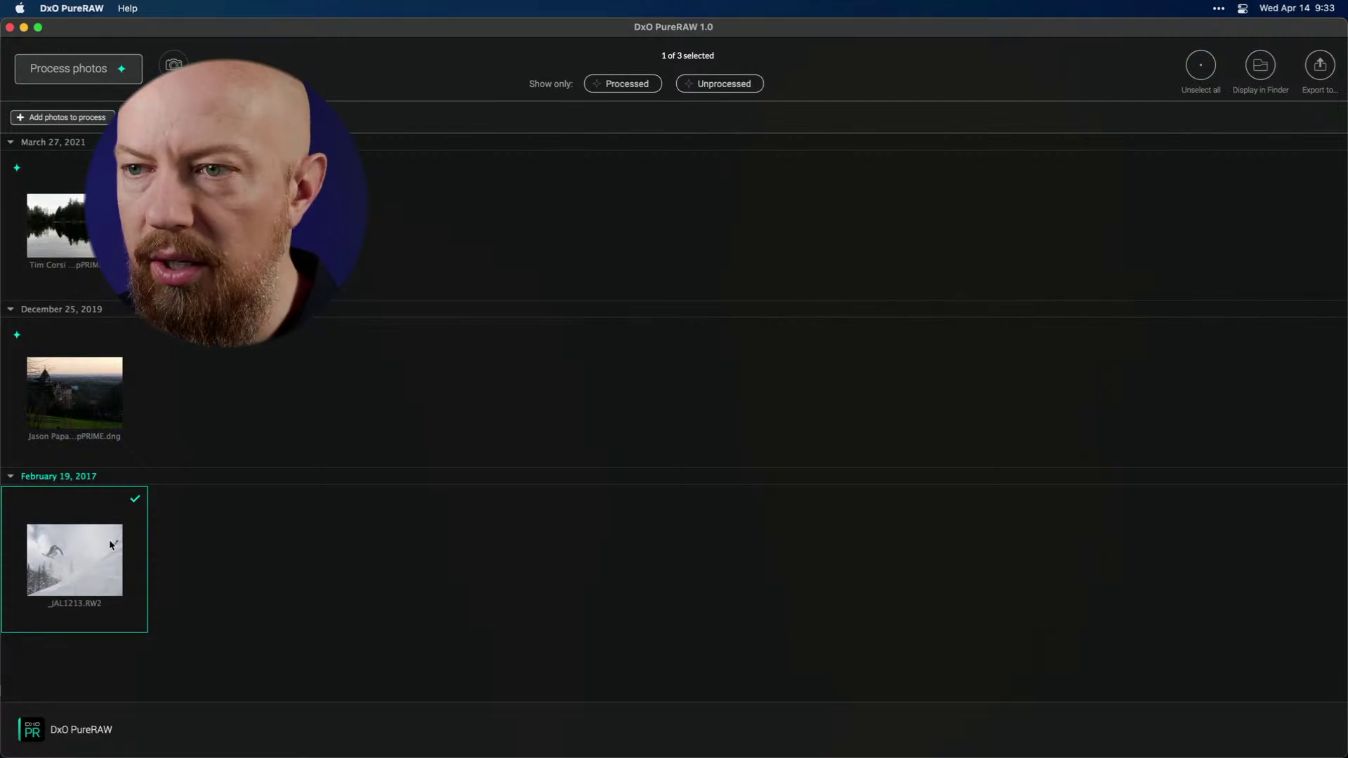
{"action": "left_click", "coordinate": [156, 117]}
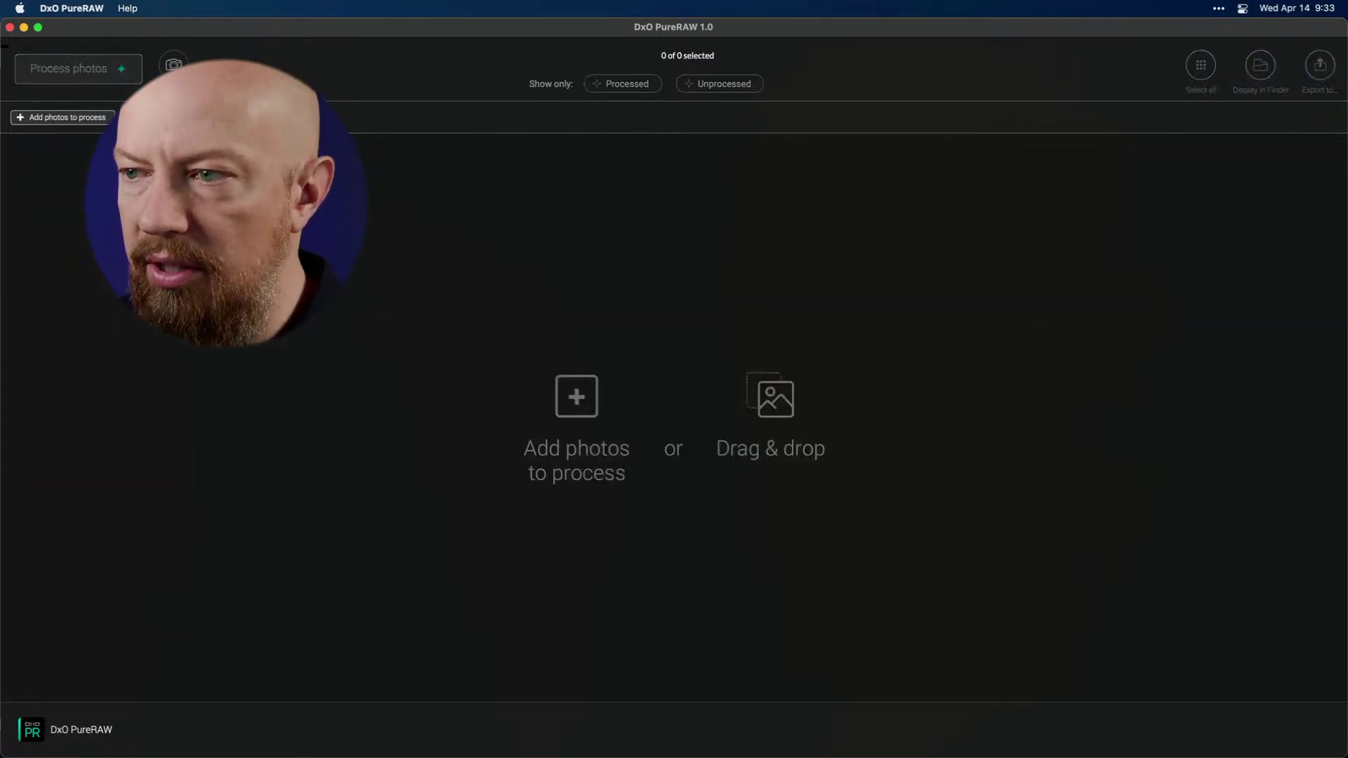
- Switch back to Lightroom Classic and add the snowboarder RAW from its grid directly to DxO PureRAW
{"action": "key", "text": "super+Tab"}
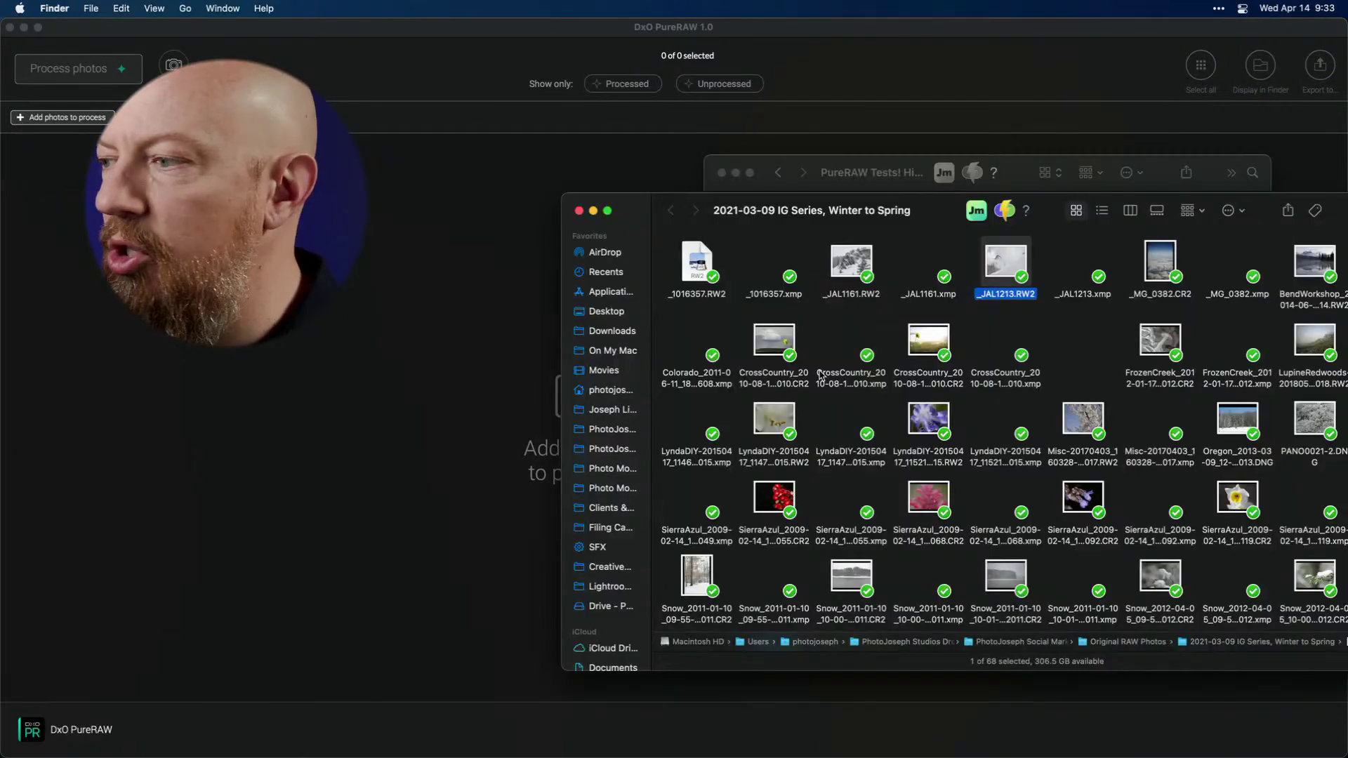
{"action": "key", "text": "super+Tab"}
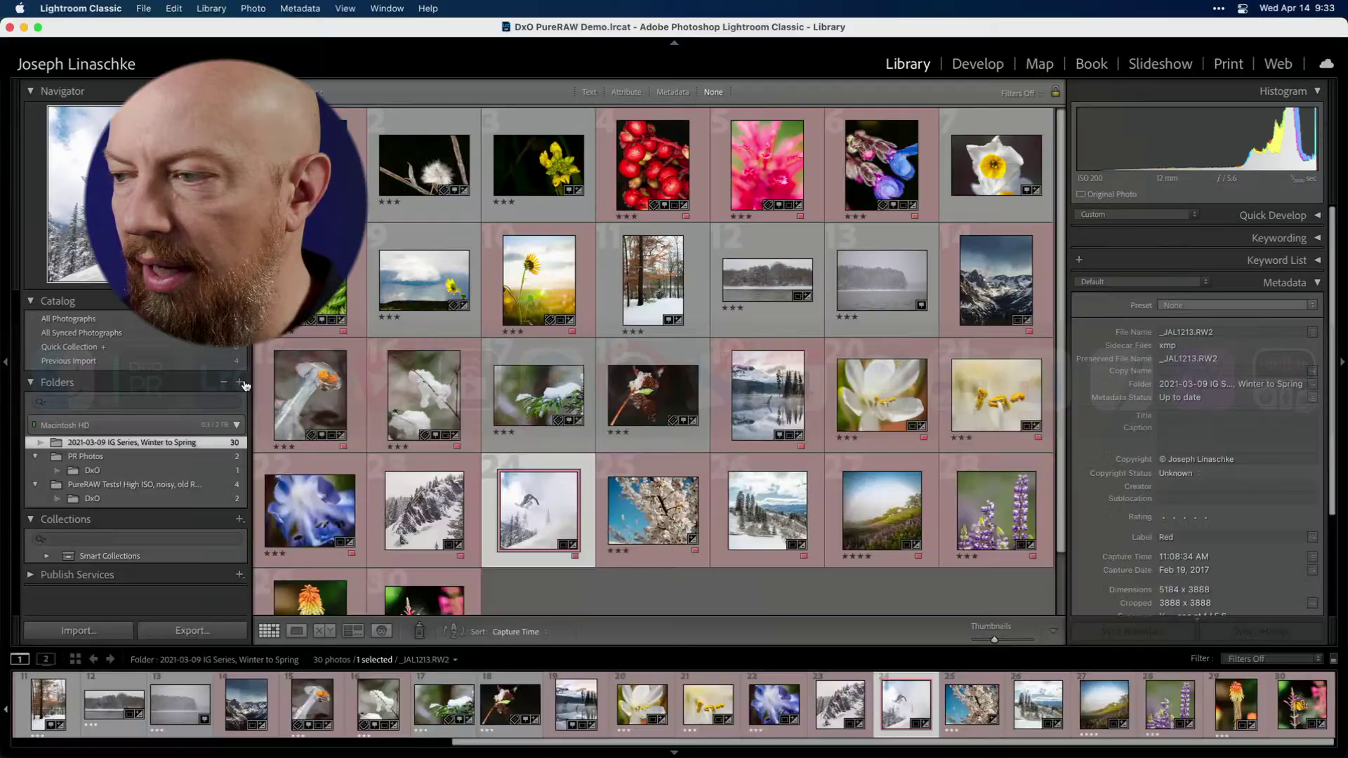
{"action": "left_click_drag", "start_coordinate": [539, 499], "coordinate": [623, 309]}
{"action": "key", "text": "super+Tab"}
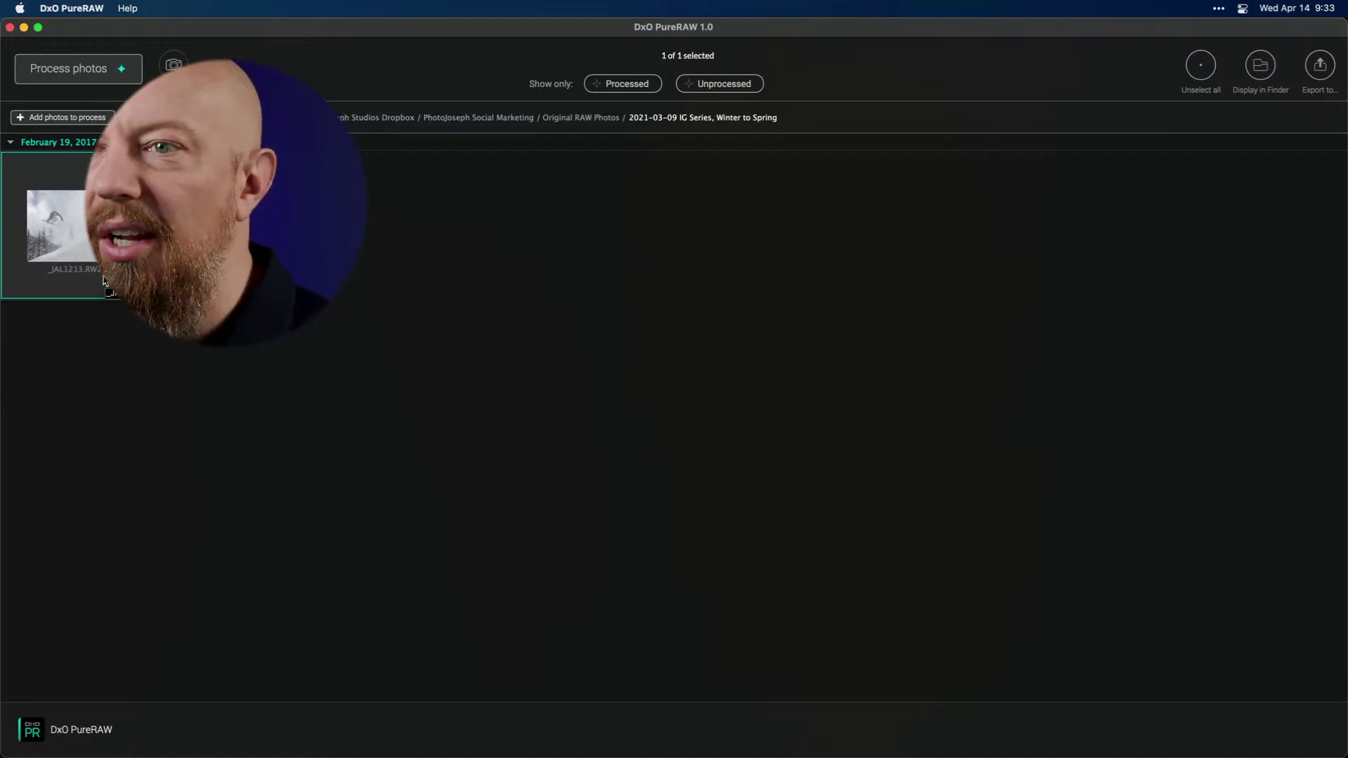
- Process _JAL1213.RW2 with DeepPRIME to a DNG in the 'DxO' folder, and export the result to Lightroom Classic, completing its import
{"action": "left_click", "coordinate": [113, 70]}
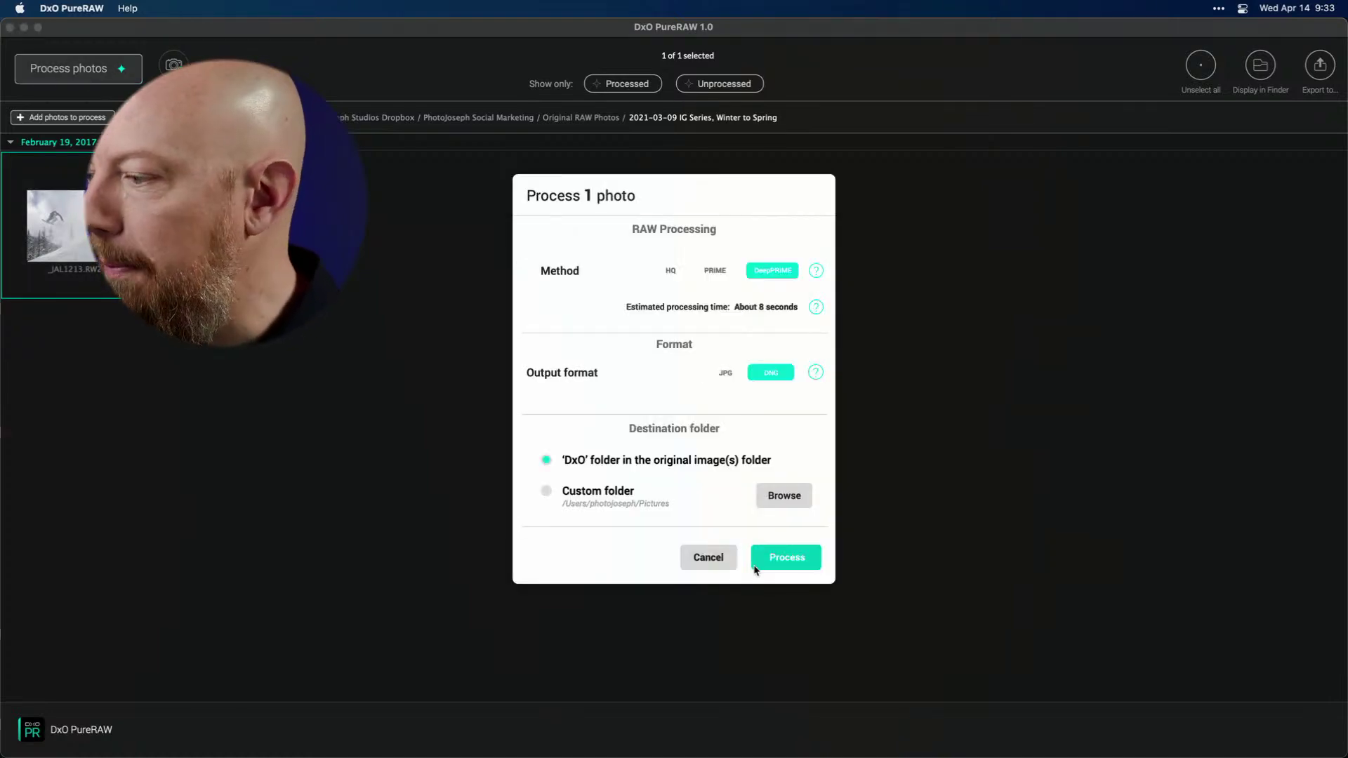
{"action": "left_click", "coordinate": [756, 566]}
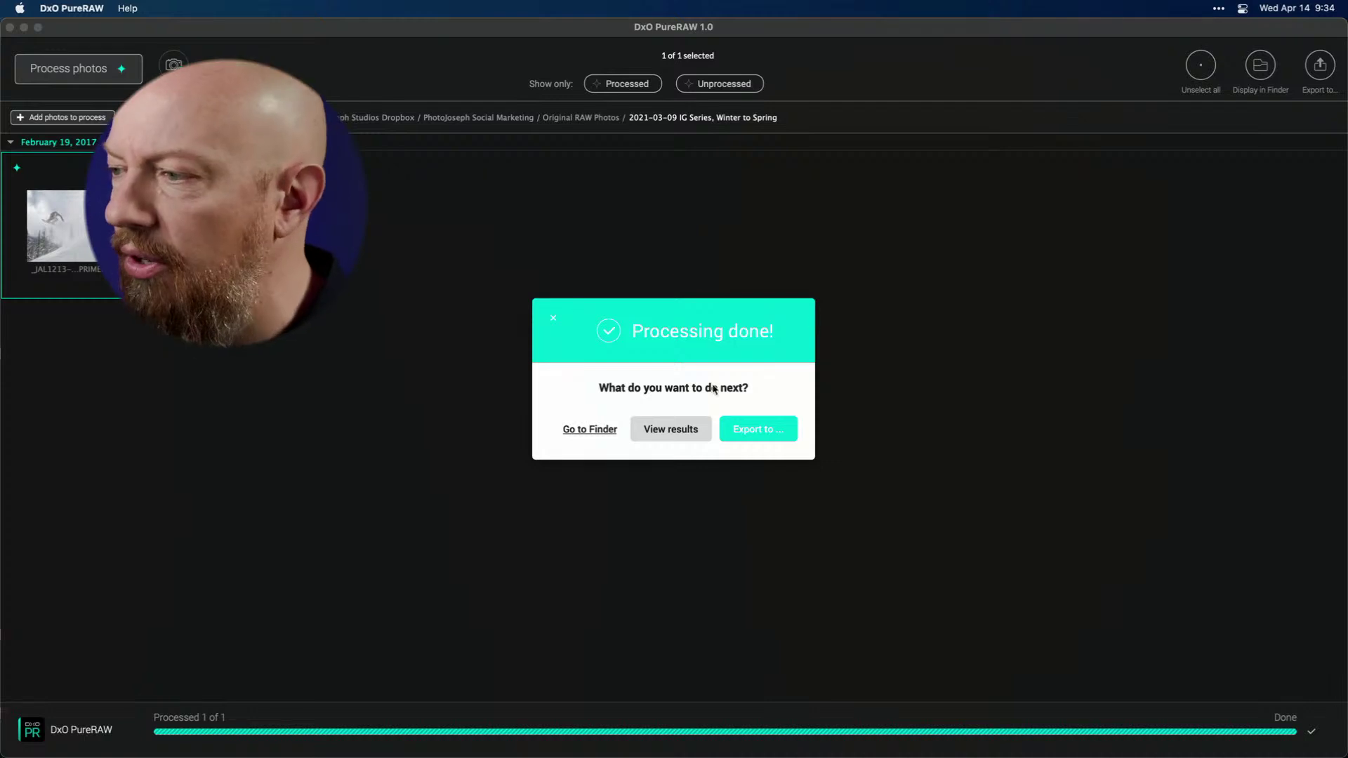
{"action": "left_click", "coordinate": [735, 435]}
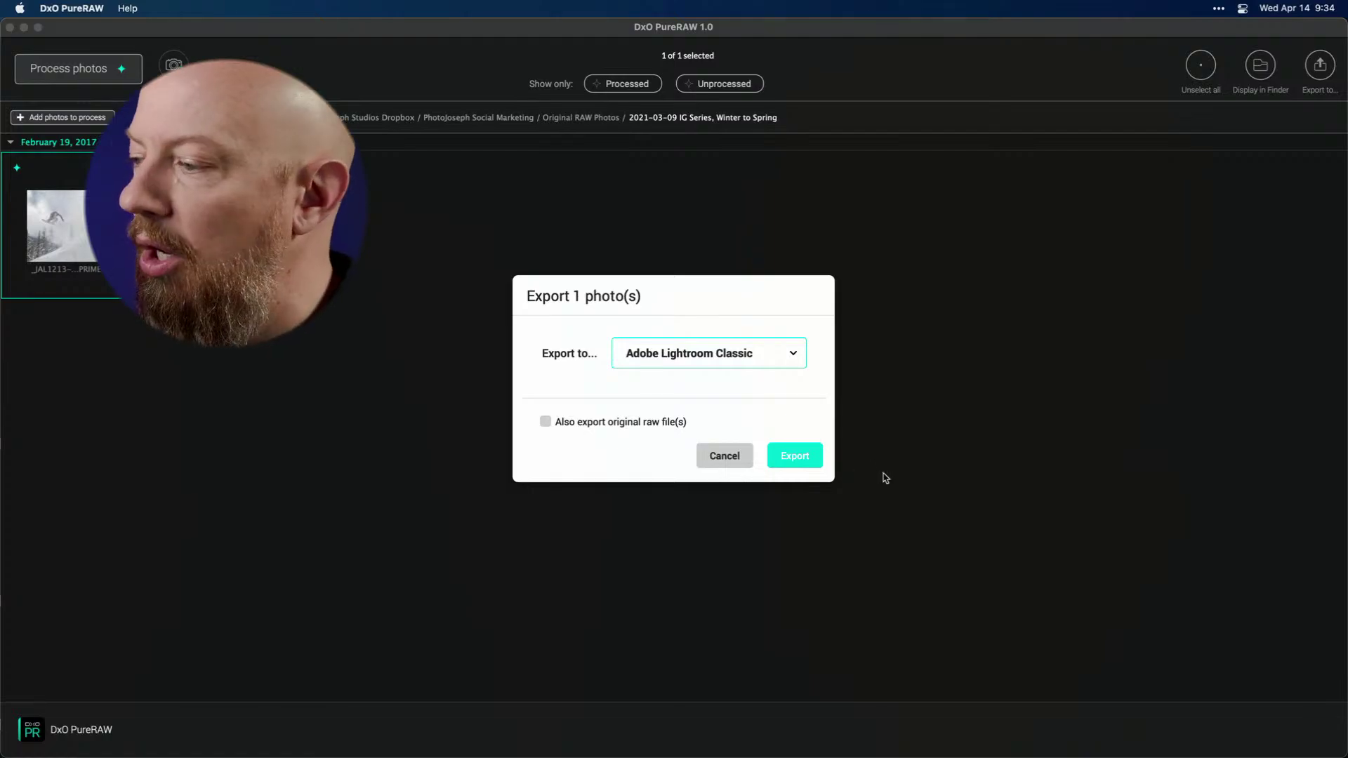
{"action": "left_click", "coordinate": [800, 458]}
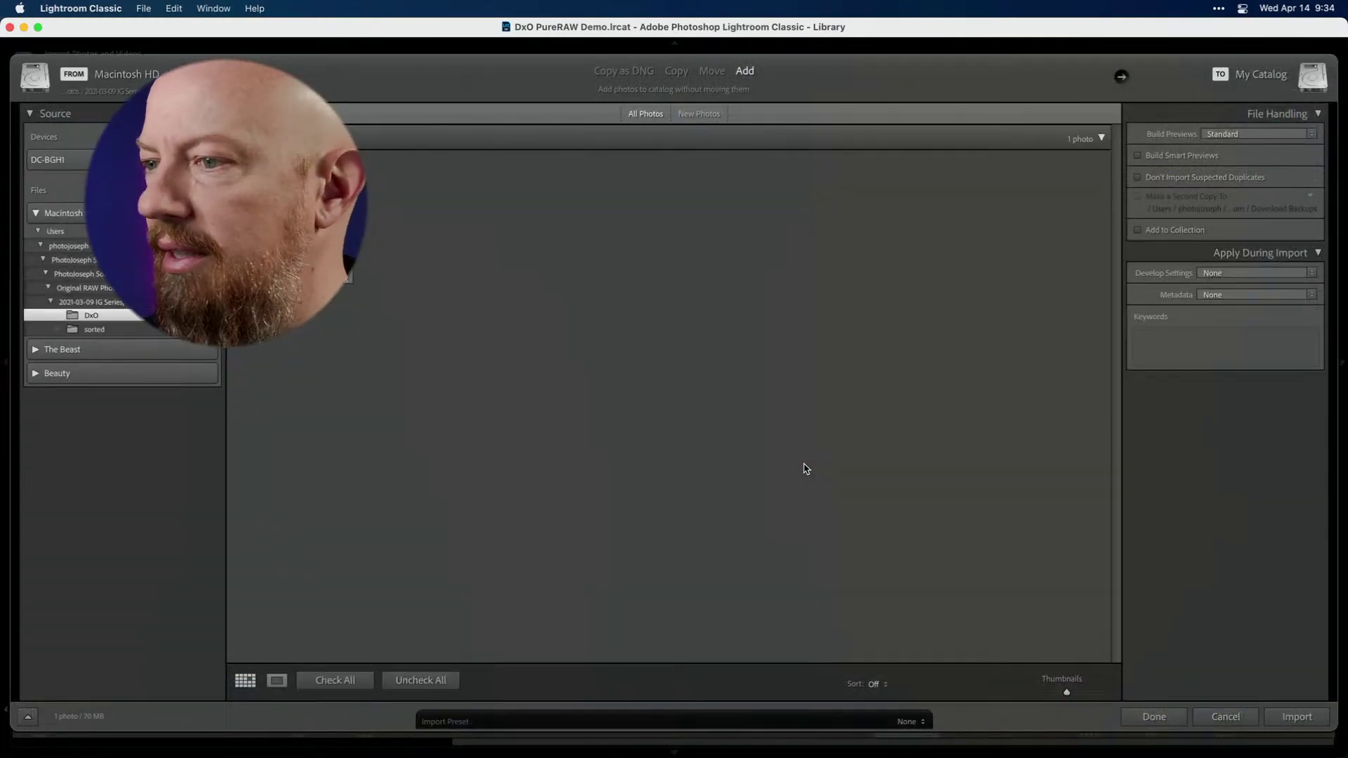
{"action": "left_click", "coordinate": [1296, 716]}
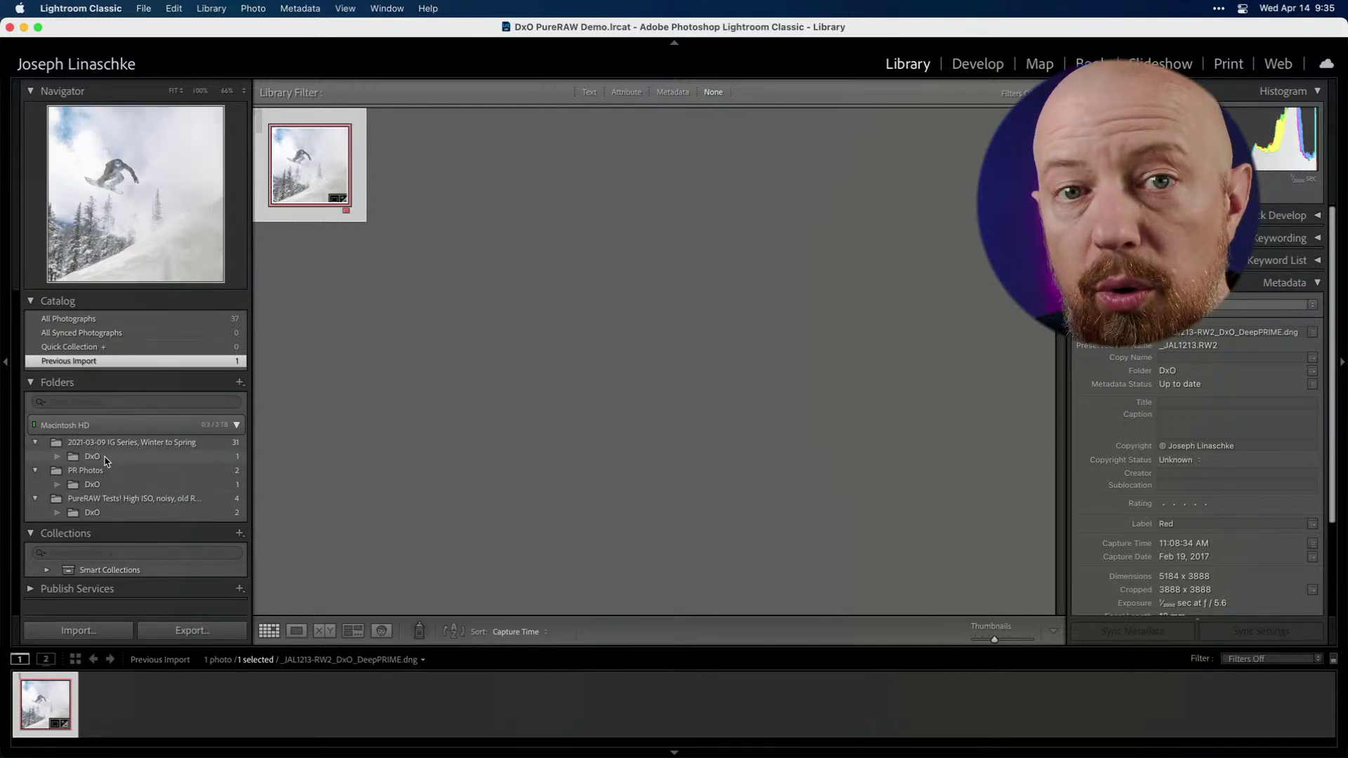
- Show the 2021-03-09 IG Series, Winter to Spring folder and open the snowboarder's DeepPRIME DNG in Loupe view
{"action": "left_click", "coordinate": [239, 381]}
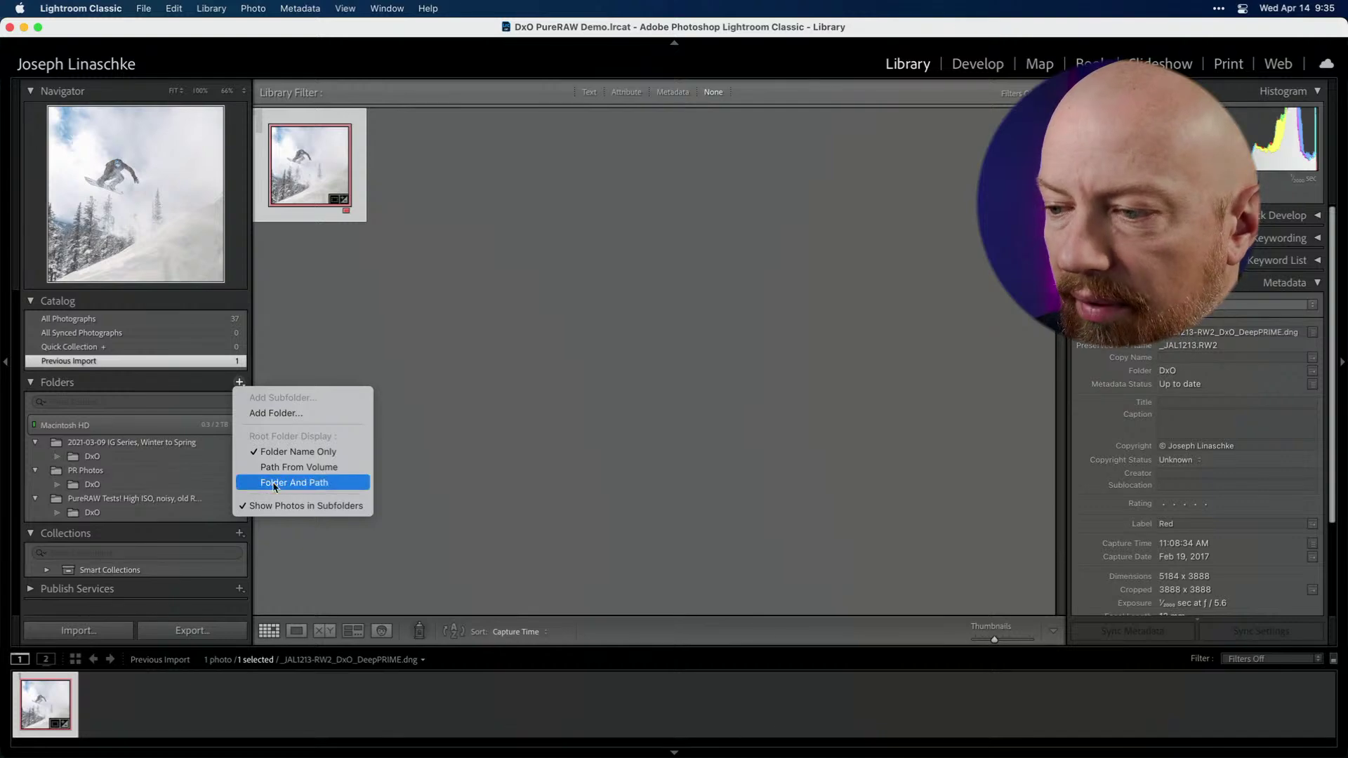
{"action": "left_click", "coordinate": [170, 442]}
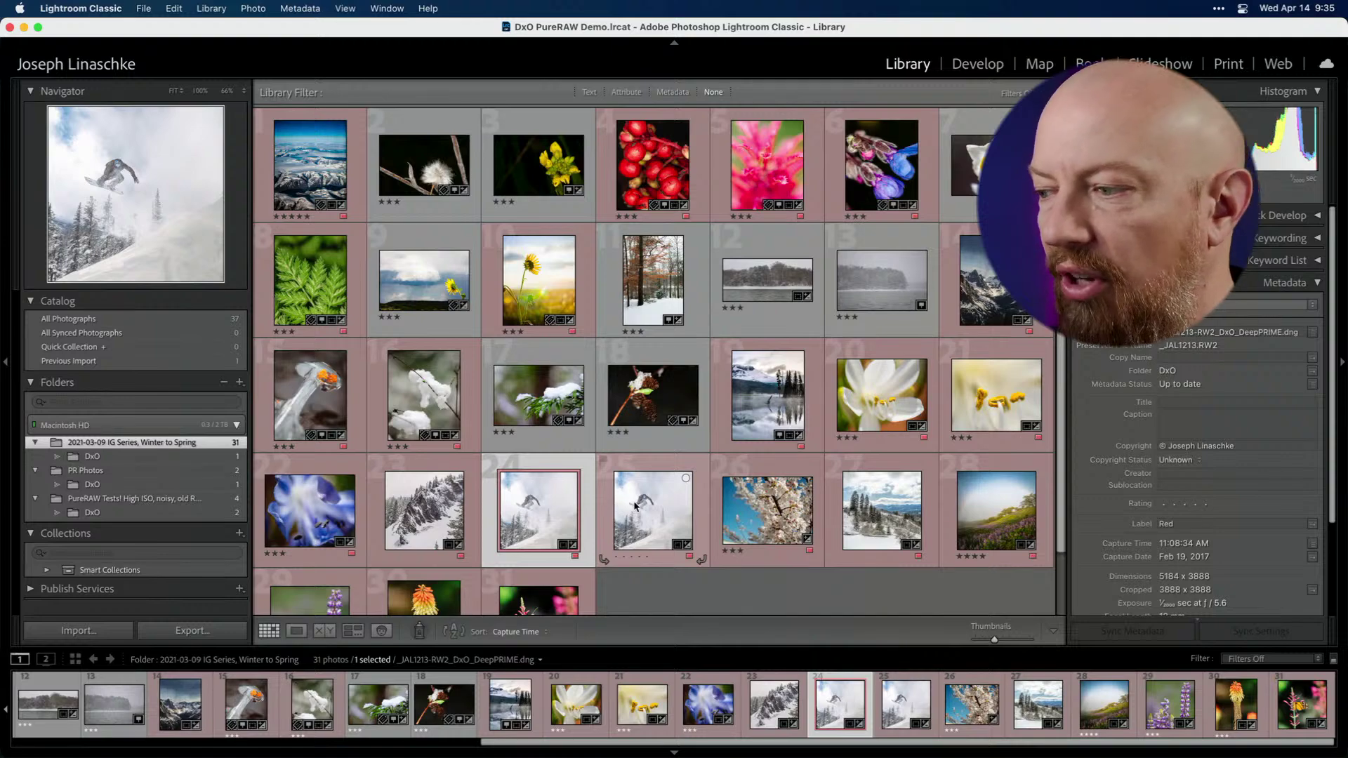
{"action": "double_click", "coordinate": [546, 516]}
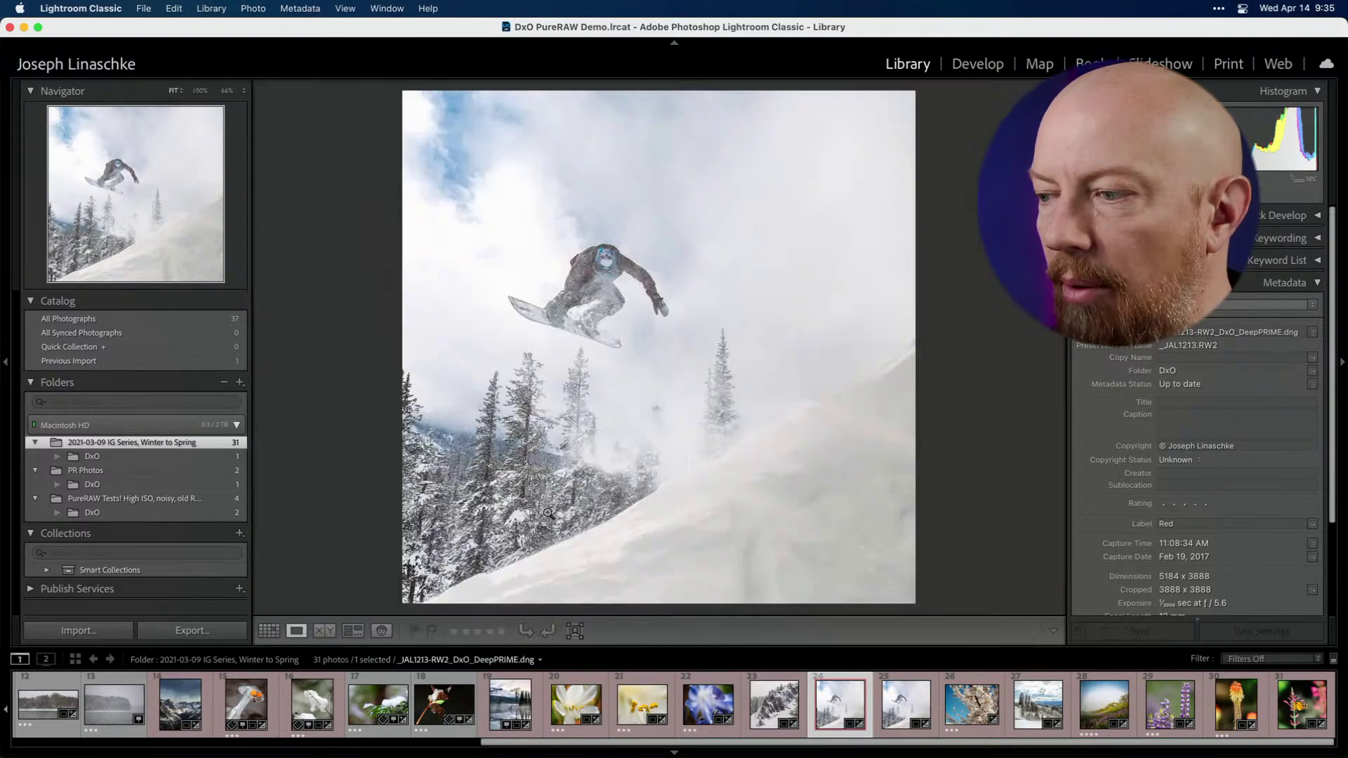
- Alternate between the snowboarder's DeepPRIME DNG and original RW2 in Loupe view to compare their framing and rendering
{"action": "key", "text": "Right"}
{"action": "key", "text": "Left"}
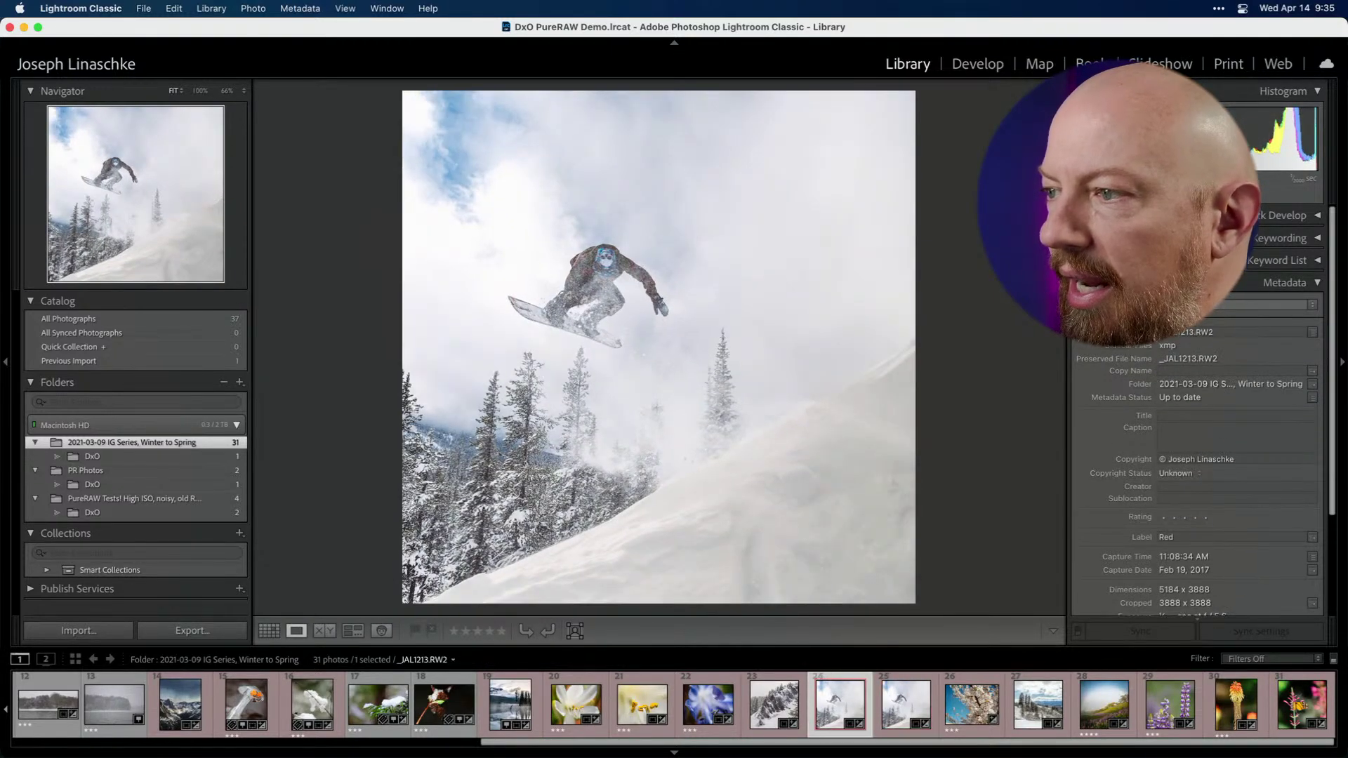
{"action": "key", "text": "Right"}
{"action": "key", "text": "Left"}
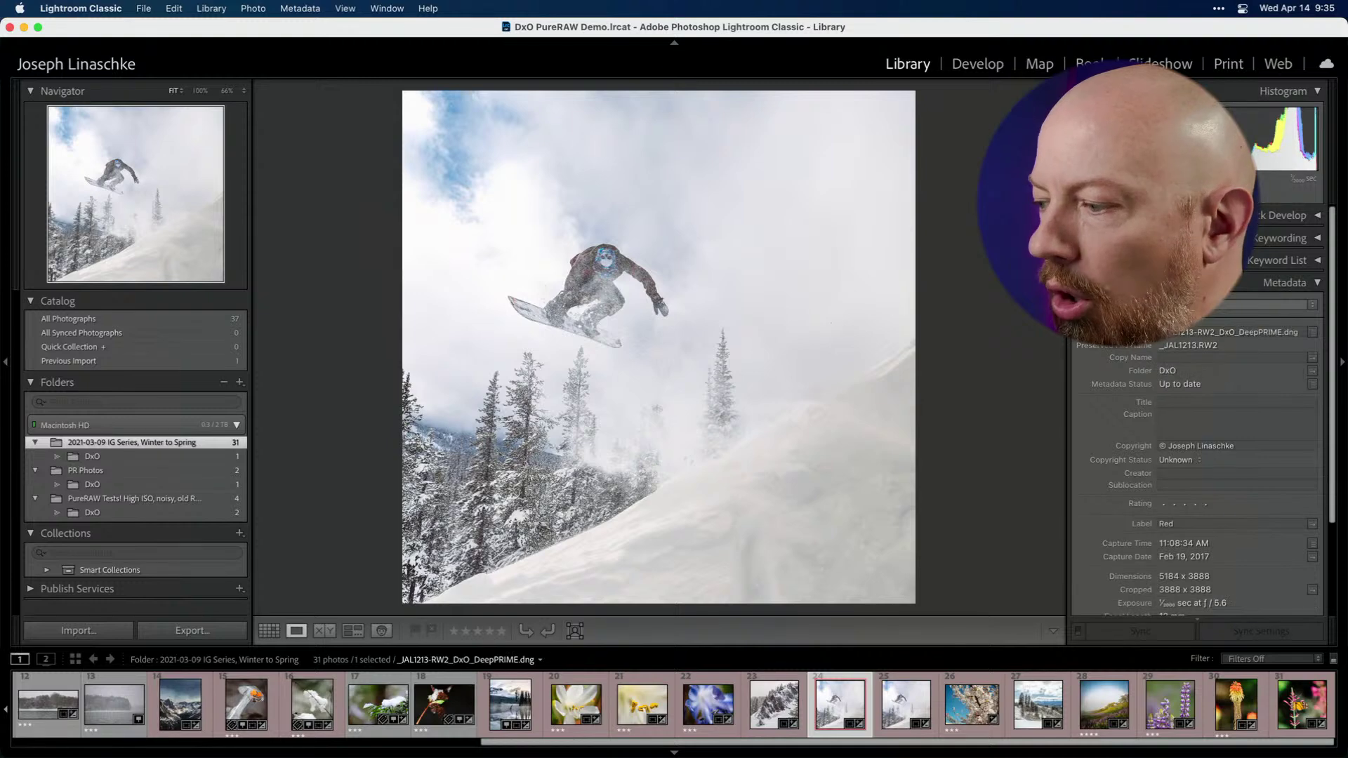
{"action": "key", "text": "Right"}
{"action": "key", "text": "Left"}
{"action": "key", "text": "Right"}
{"action": "key", "text": "Left"}
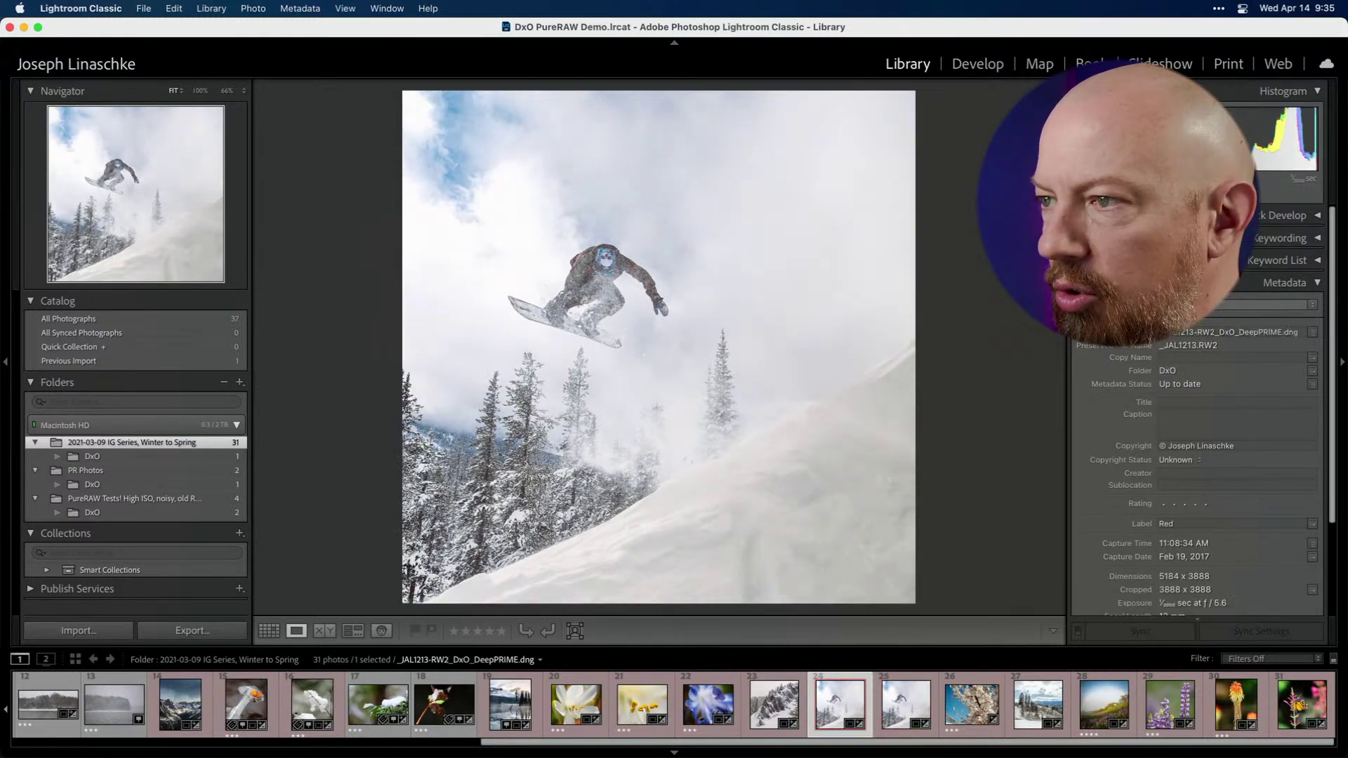
{"action": "key", "text": "Right"}
{"action": "key", "text": "Left"}
{"action": "key", "text": "Right"}
{"action": "key", "text": "Left"}
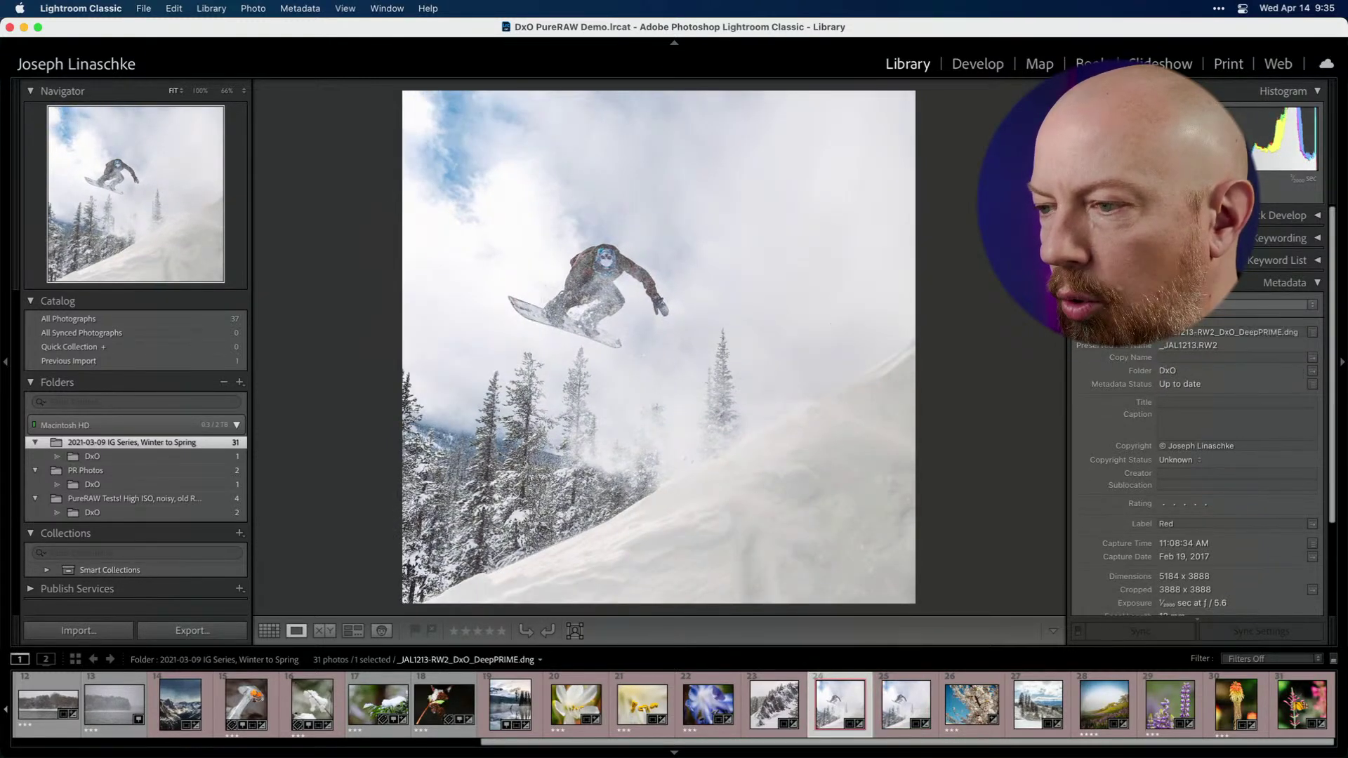
{"action": "key", "text": "Right"}
{"action": "key", "text": "Left"}
{"action": "key", "text": "Right"}
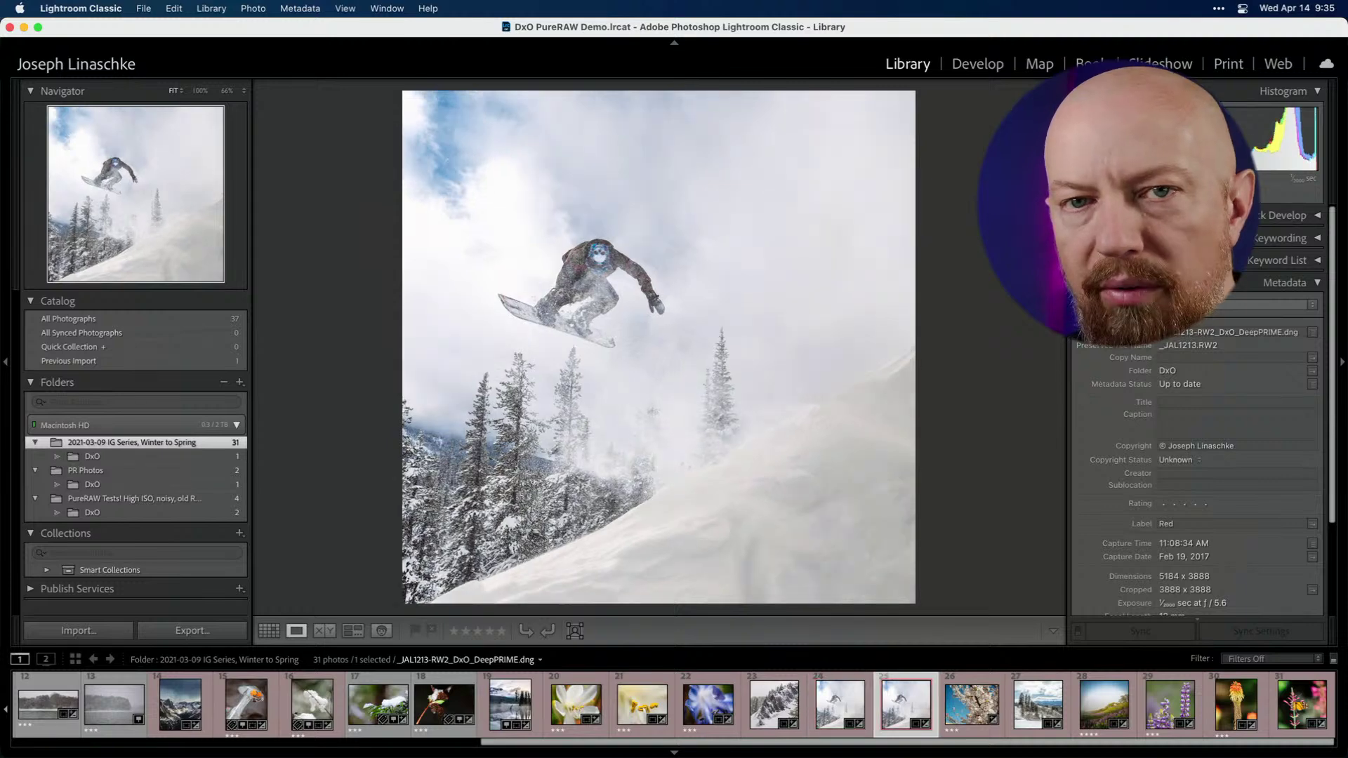
{"action": "key", "text": "Left"}
{"action": "key", "text": "Right"}
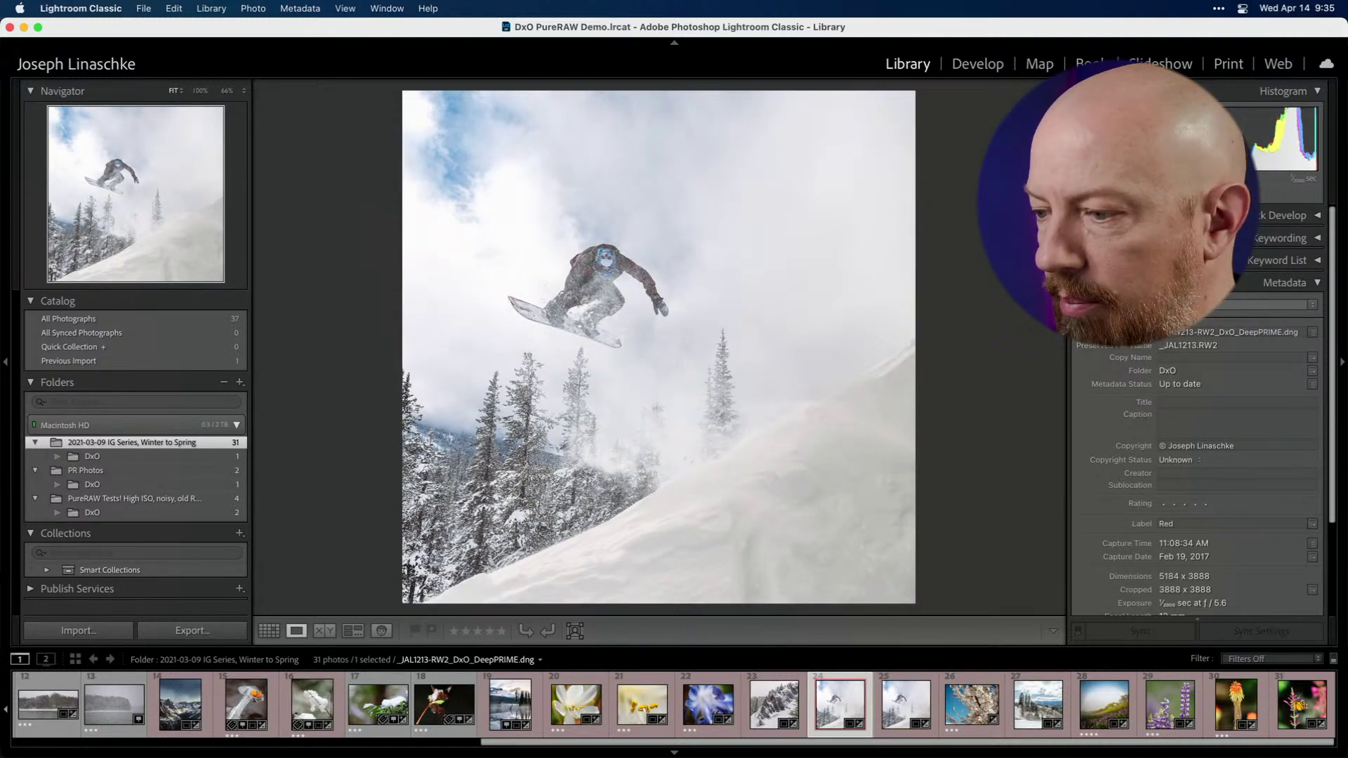
{"action": "key", "text": "Right"}
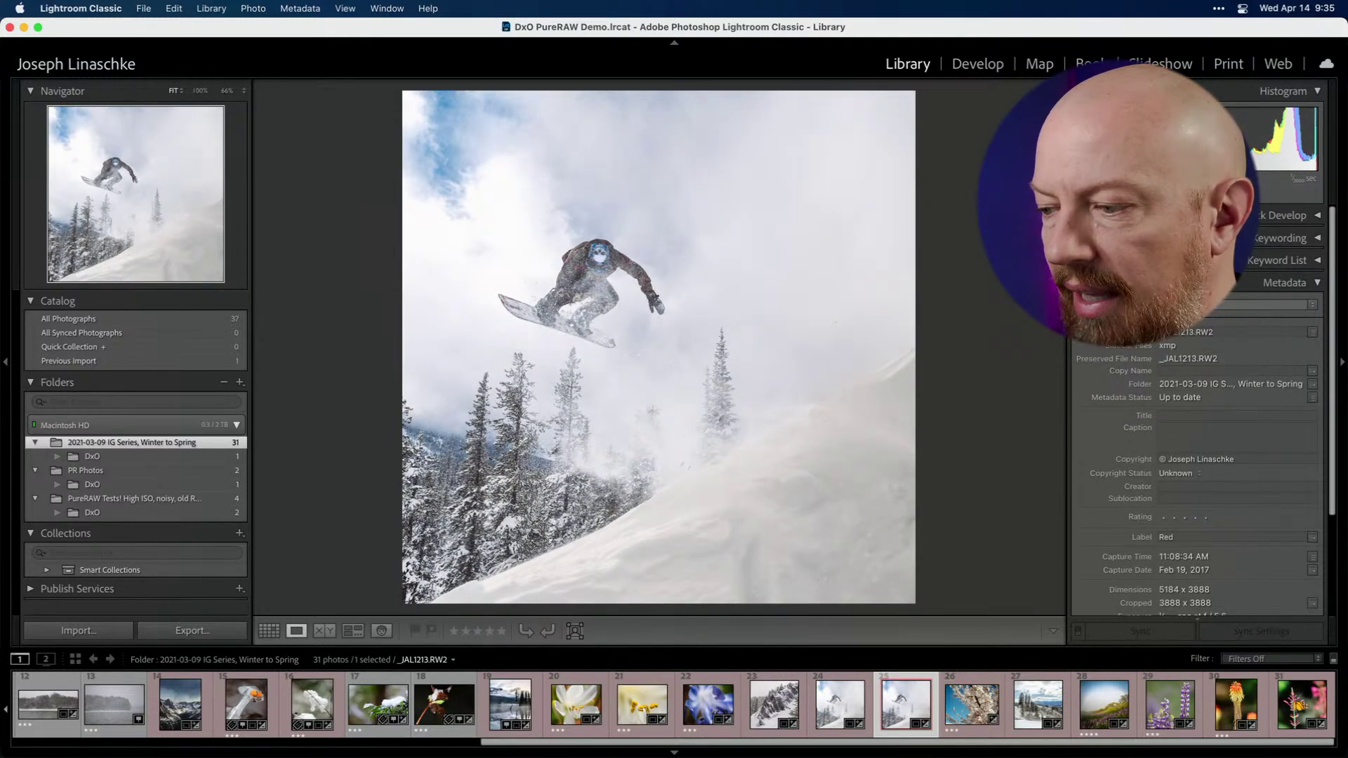
- Flip between _JAL1213.RW2 and its DeepPRIME DNG in Loupe view to examine the shift in the snowboarder and trees
{"action": "key", "text": "Left"}
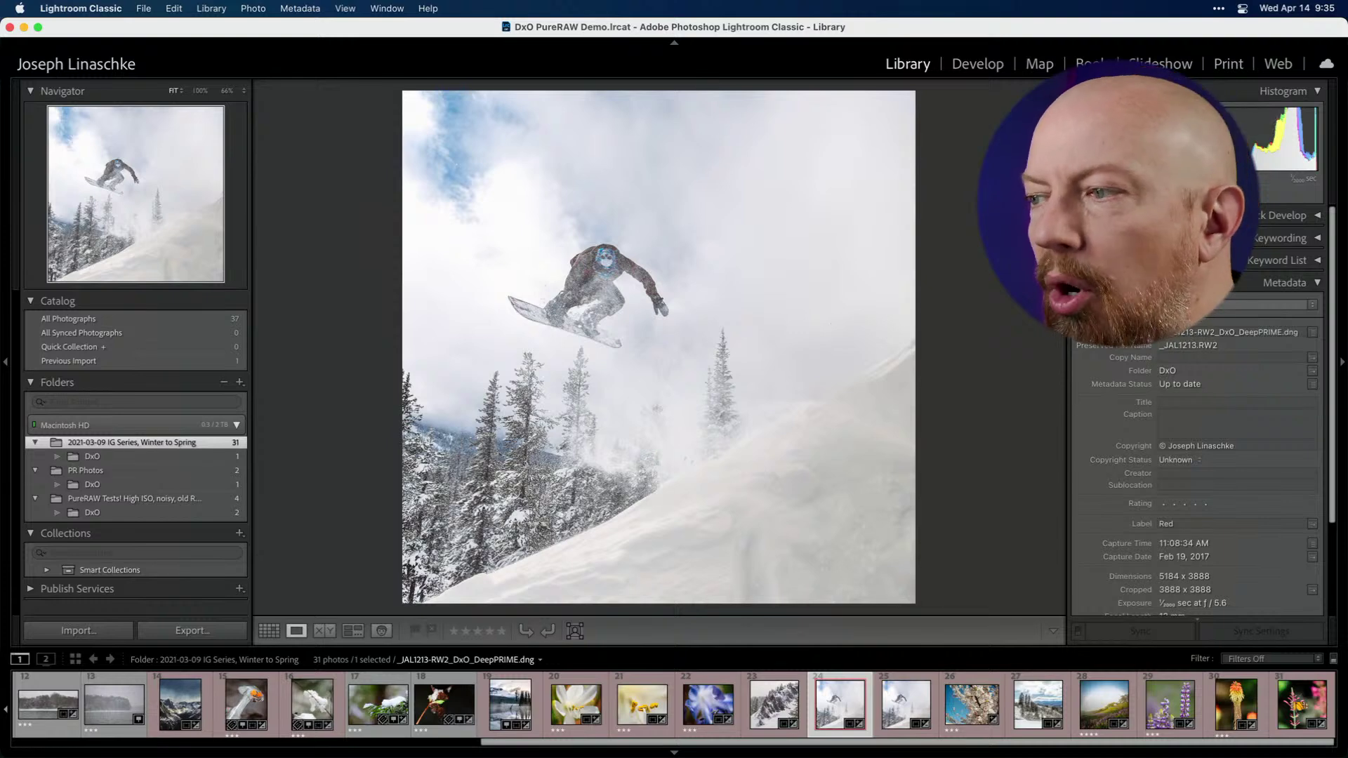
{"action": "key", "text": "Right"}
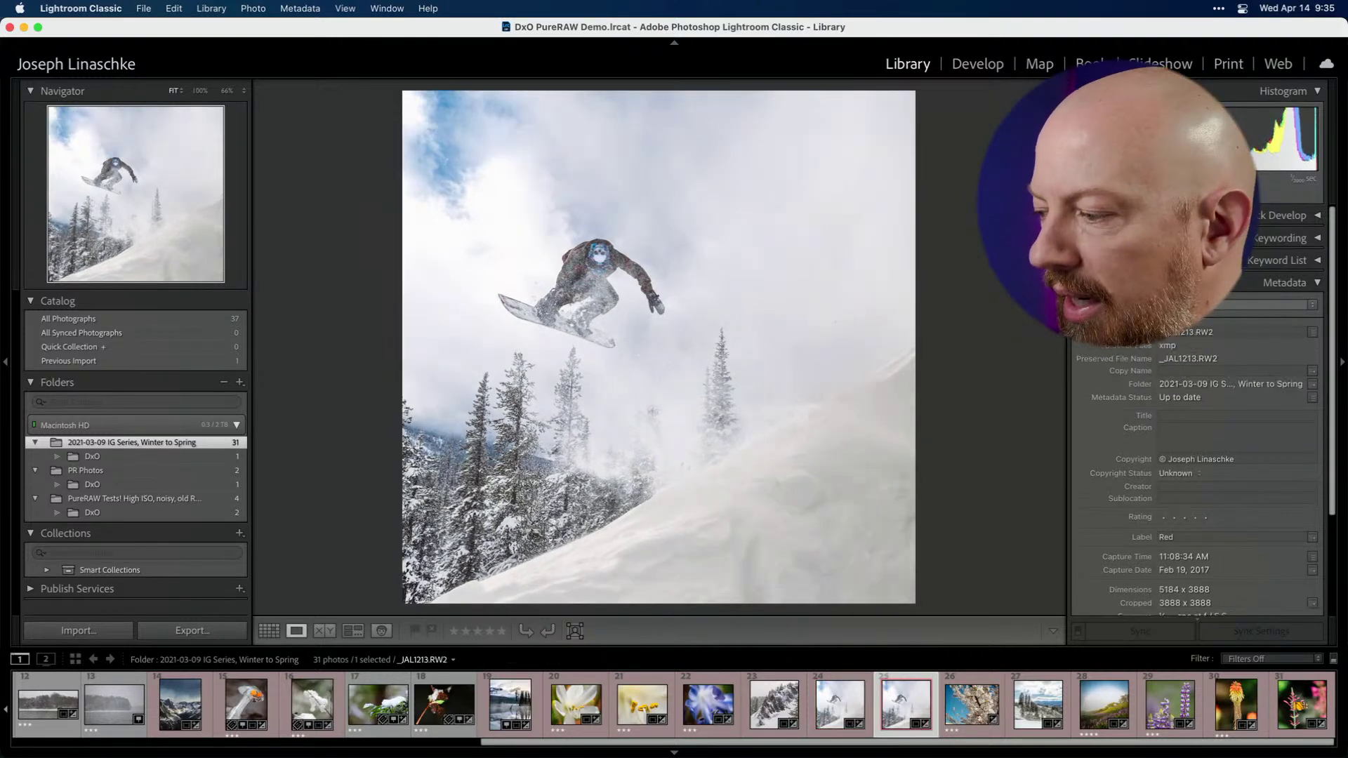
{"action": "key", "text": "Left"}
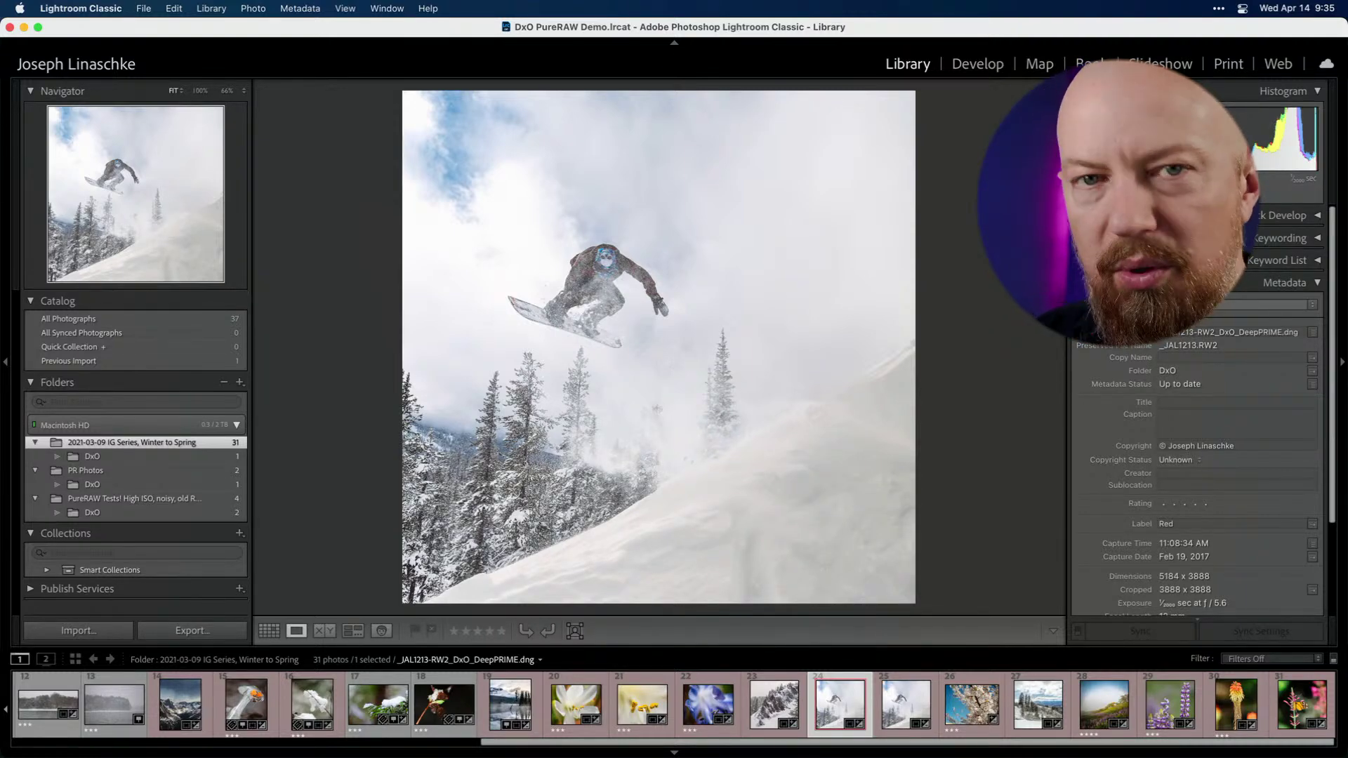
{"action": "key", "text": "Left"}
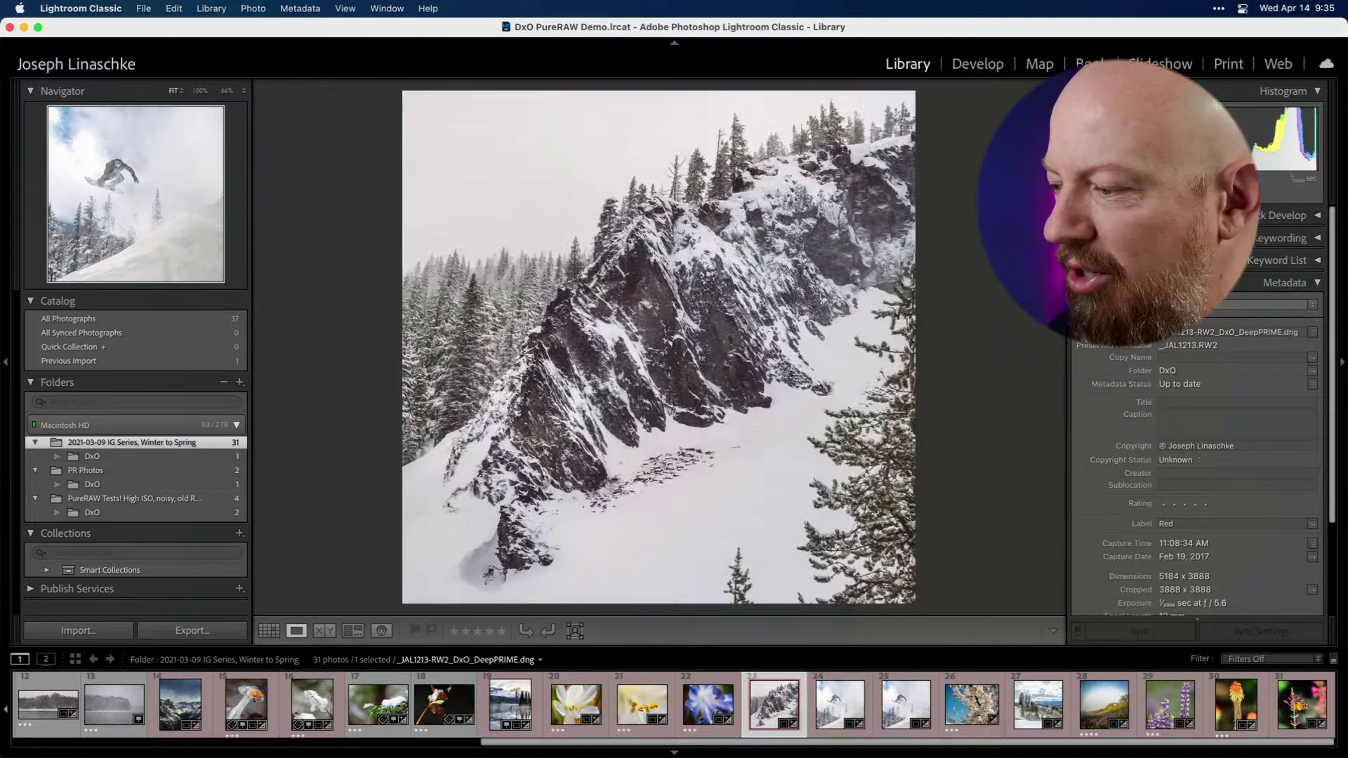
{"action": "key", "text": "Right"}
{"action": "key", "text": "Right"}
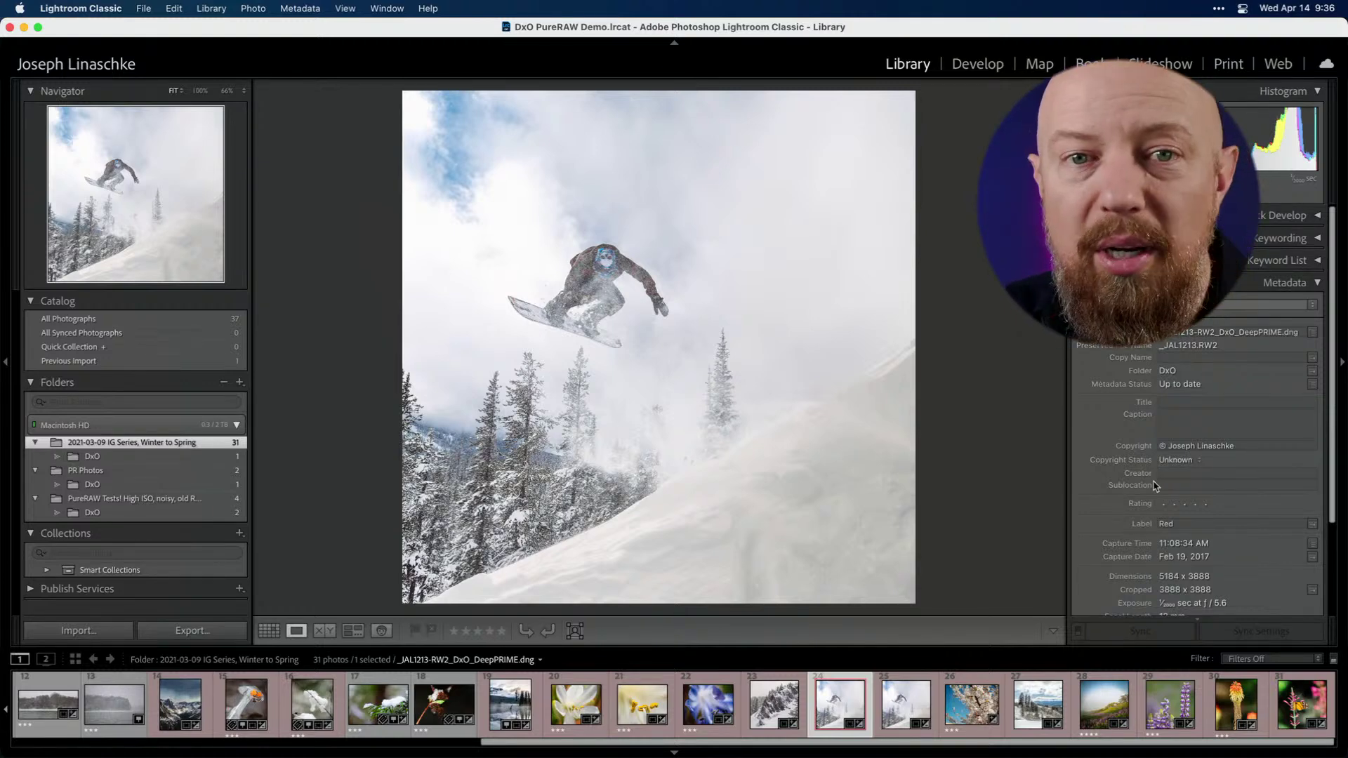
{"action": "key", "text": "Left"}
{"action": "key", "text": "Right"}
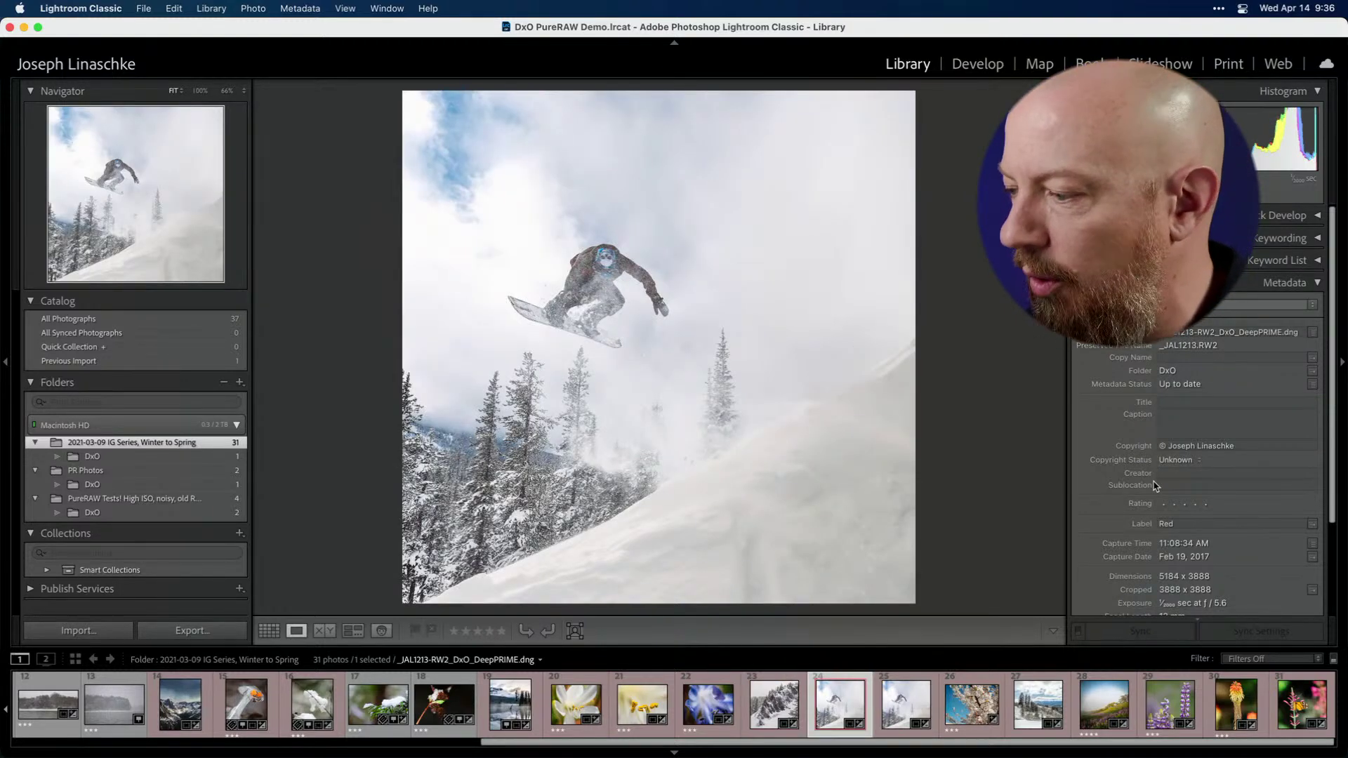
- Try to set up Compare view with the snowboarder's DeepPRIME DNG as Select and the original RW2 as Candidate
{"action": "left_click", "coordinate": [901, 723], "text": "super"}
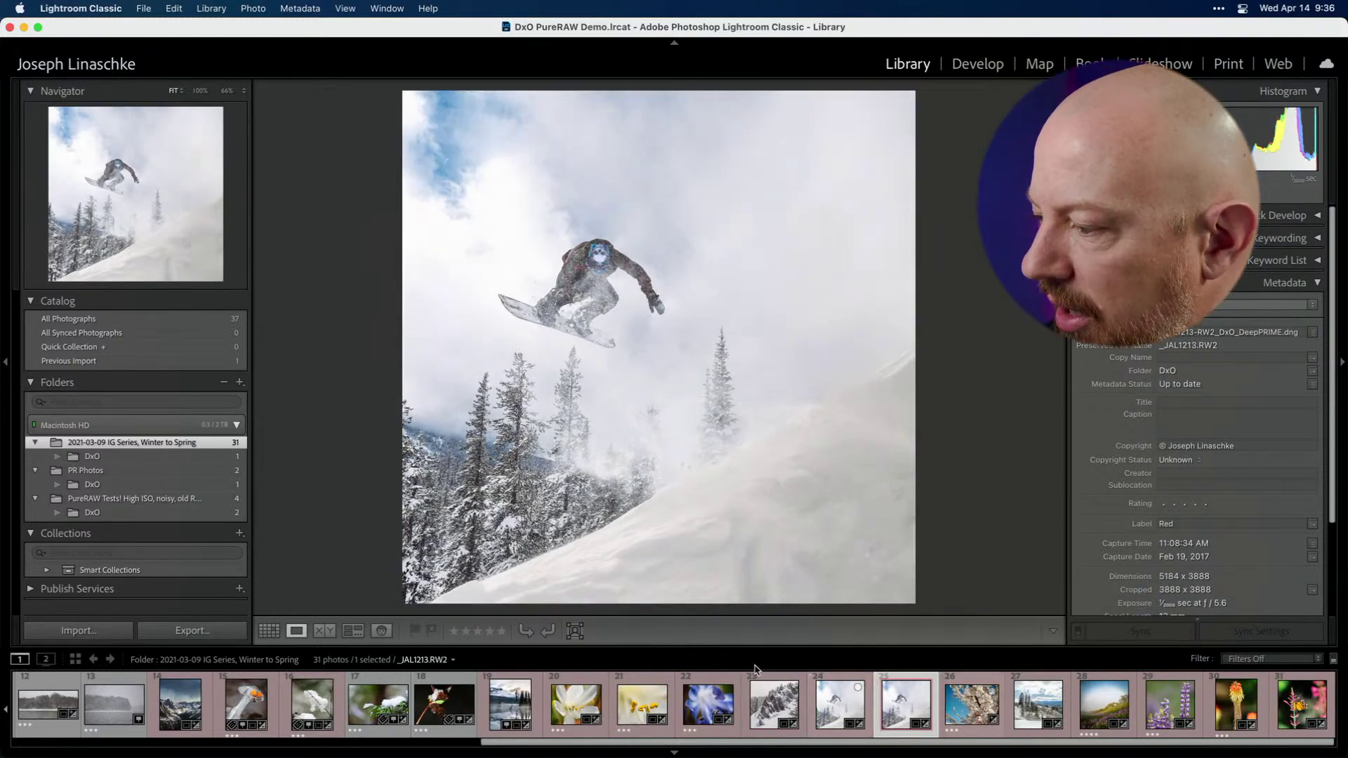
{"action": "left_click", "coordinate": [324, 630]}
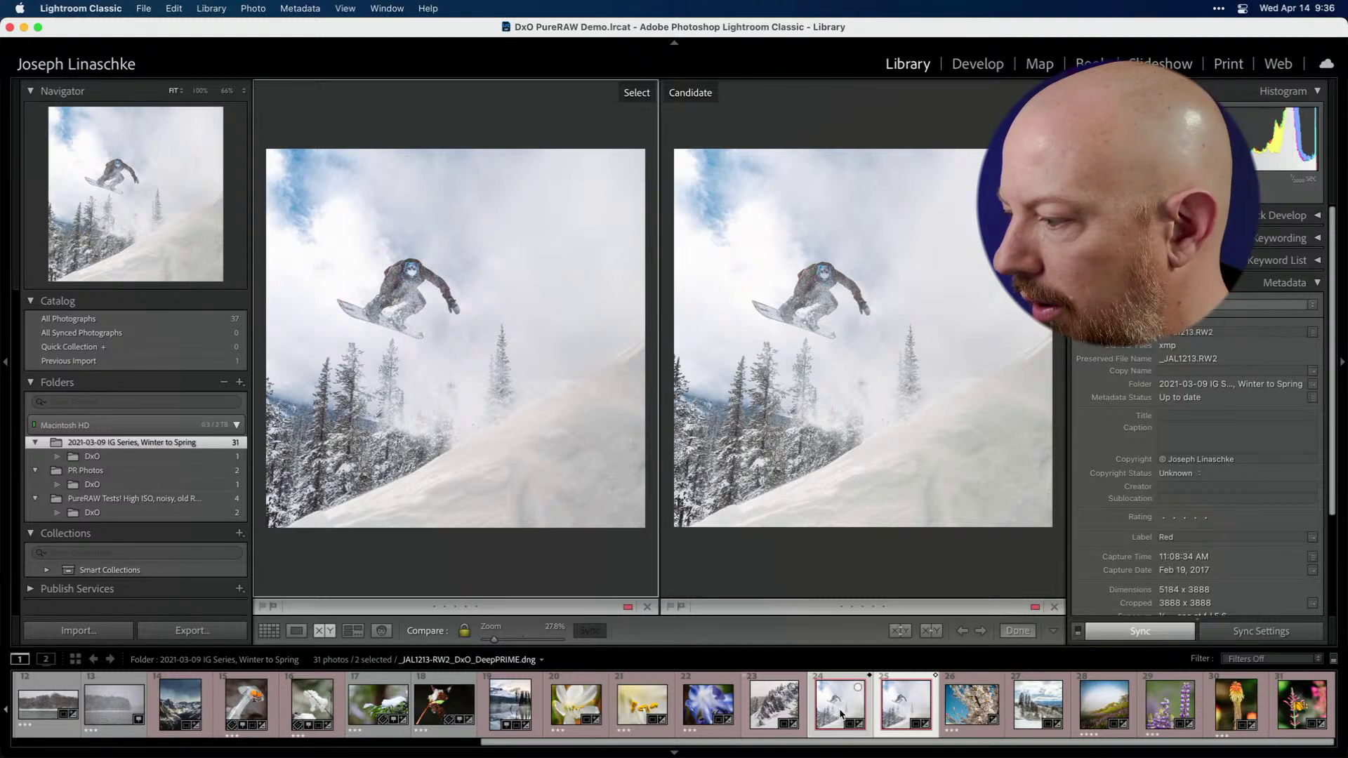
{"action": "left_click_drag", "start_coordinate": [841, 714], "coordinate": [495, 401]}
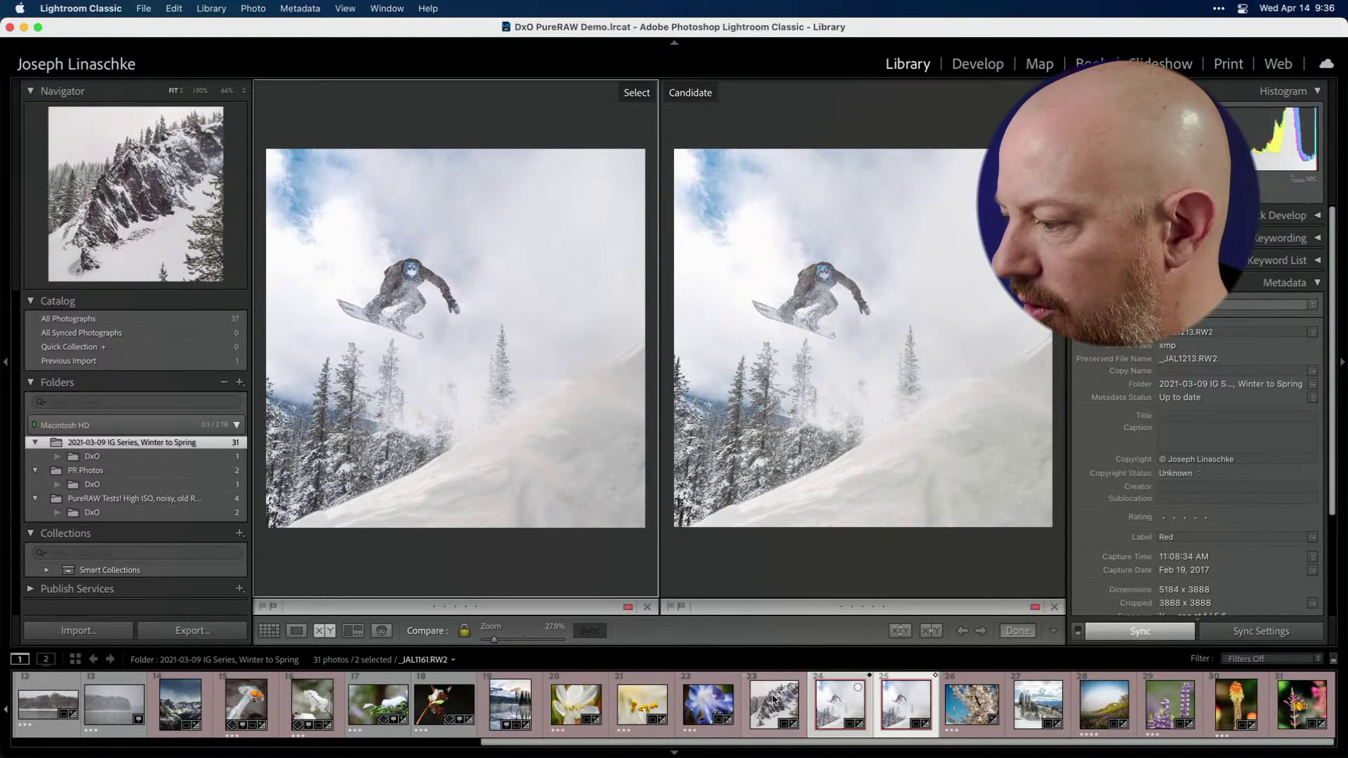
{"action": "left_click", "coordinate": [773, 700]}
{"action": "left_click_drag", "start_coordinate": [837, 699], "coordinate": [448, 344]}
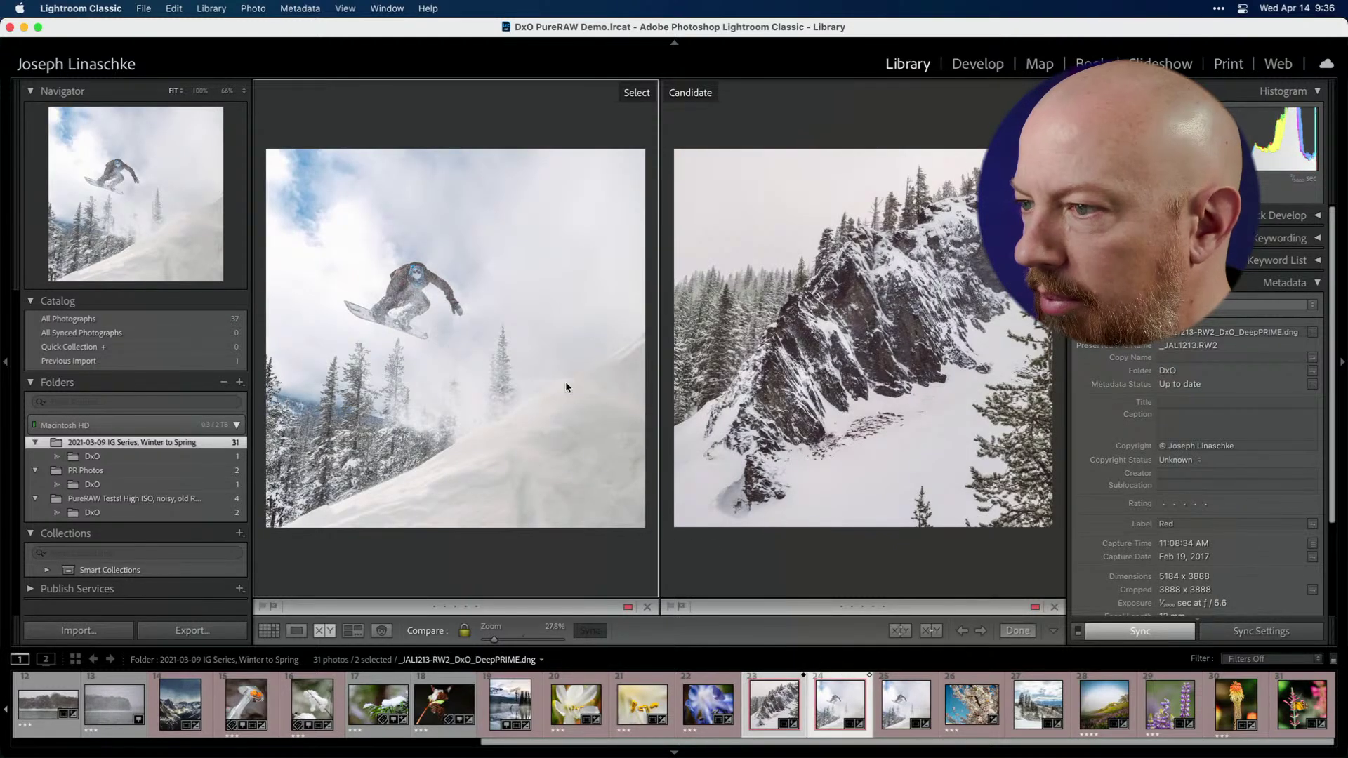
{"action": "left_click", "coordinate": [971, 704]}
{"action": "key", "text": "super+z"}
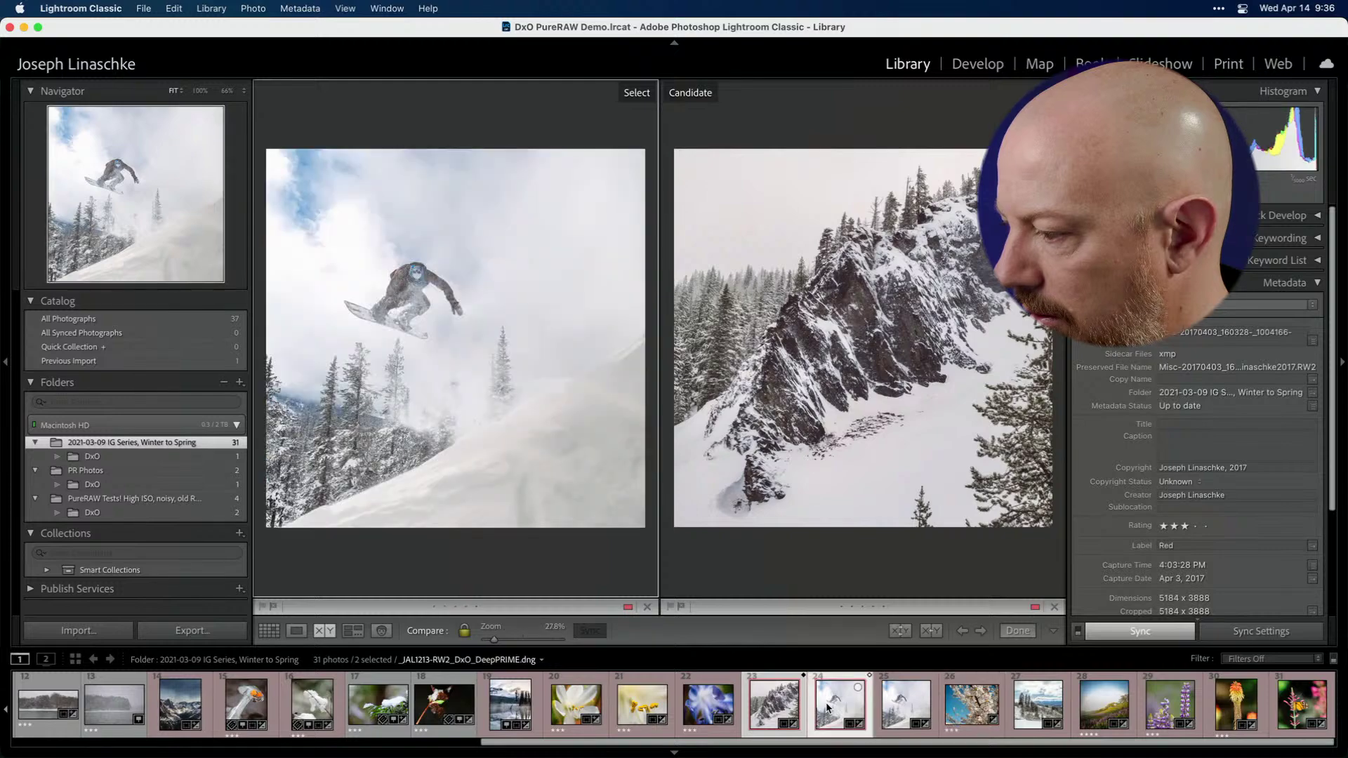
{"action": "left_click", "coordinate": [905, 702]}
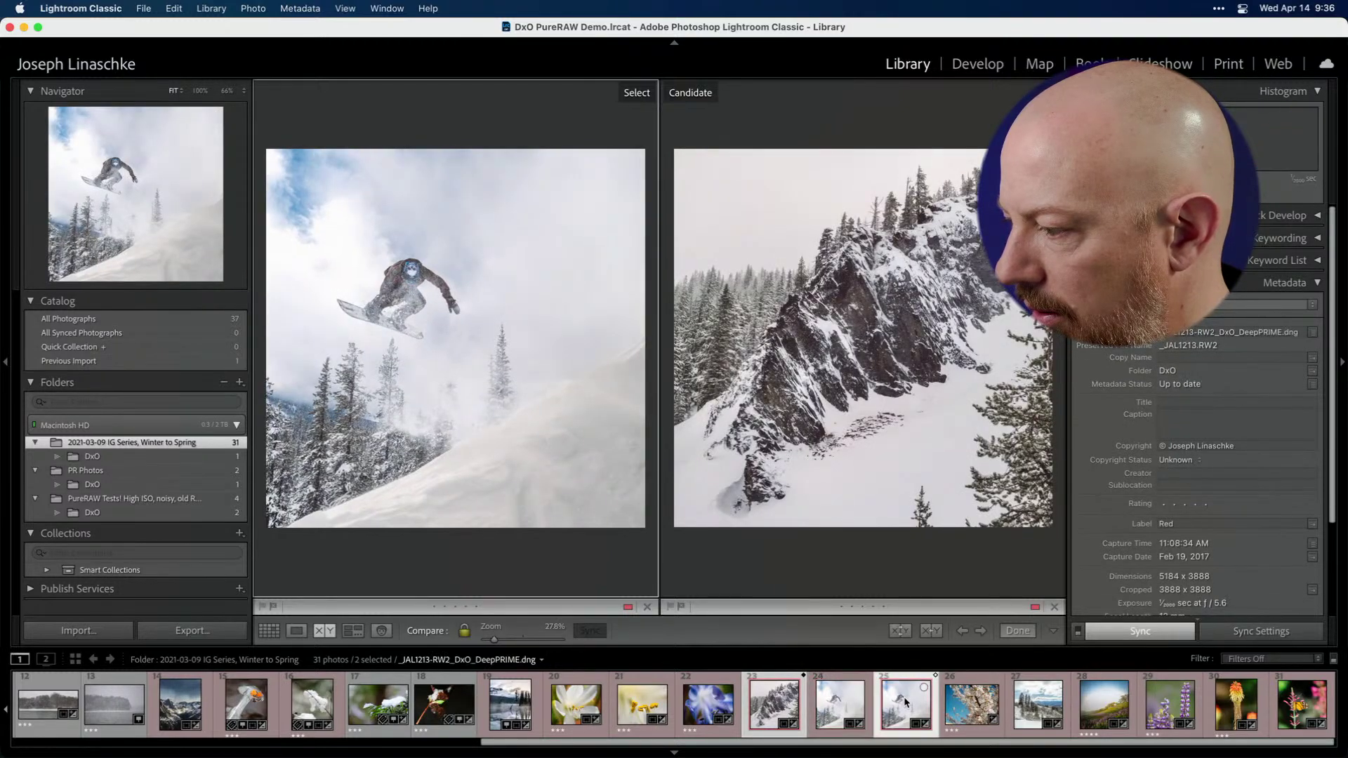
{"action": "left_click", "coordinate": [851, 696]}
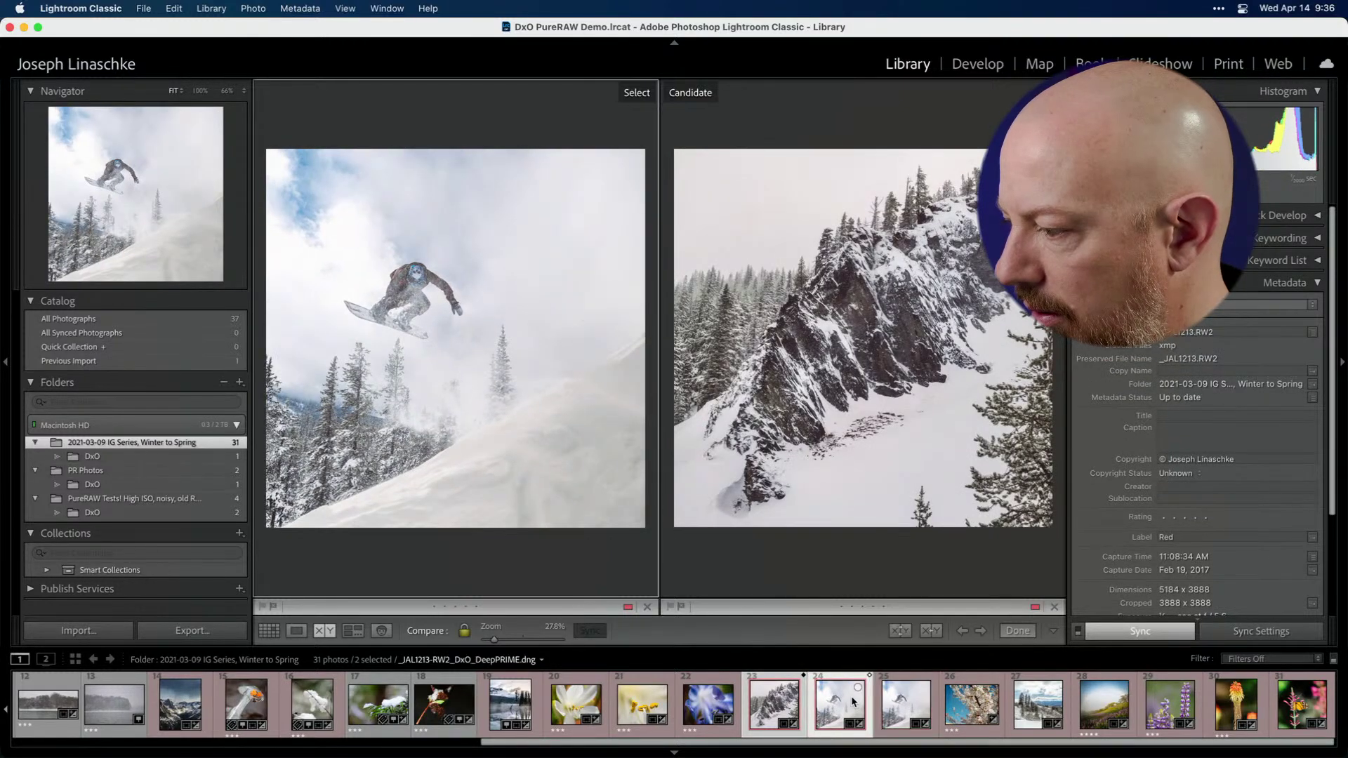
- Open _JAL1213.RW2 in Develop's Reference View and set its DeepPRIME DNG as the reference photo
{"action": "left_click", "coordinate": [887, 699]}
{"action": "left_click", "coordinate": [968, 71]}
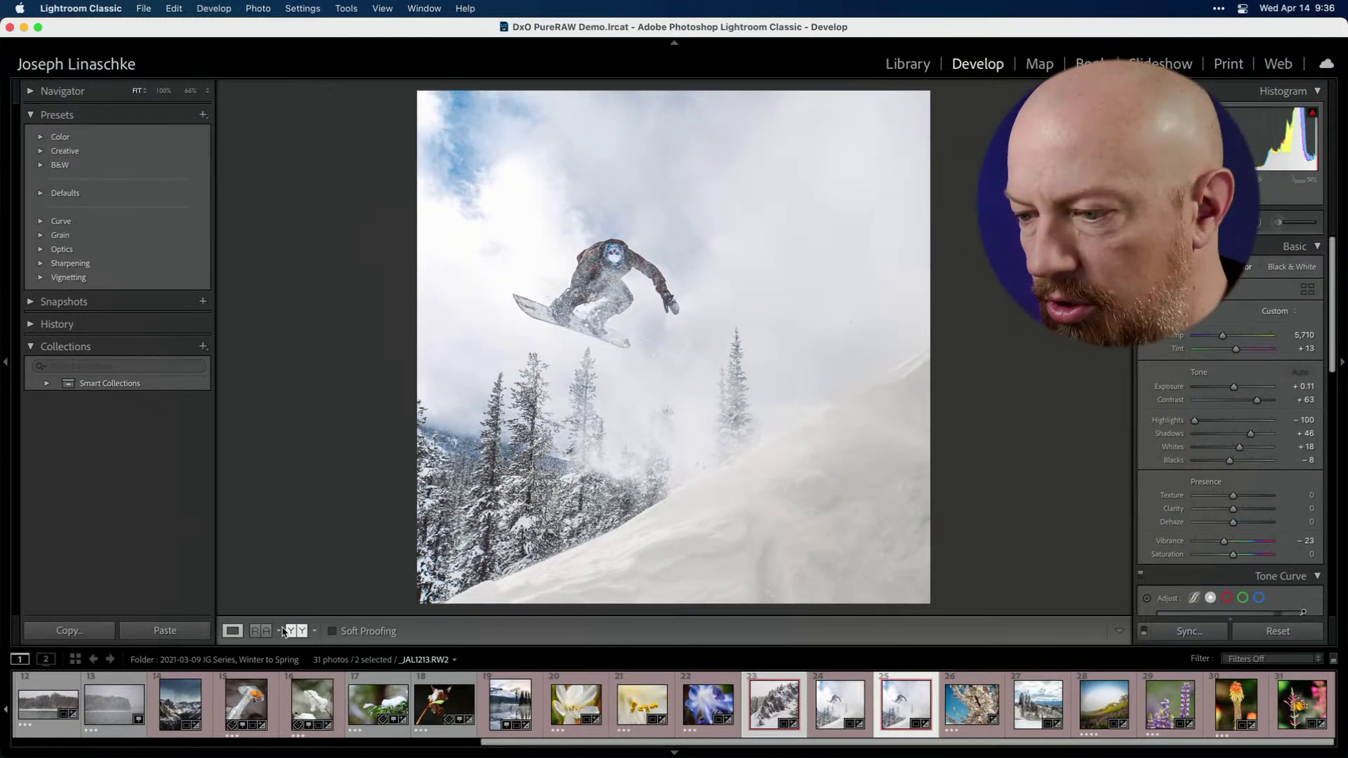
{"action": "left_click", "coordinate": [261, 631]}
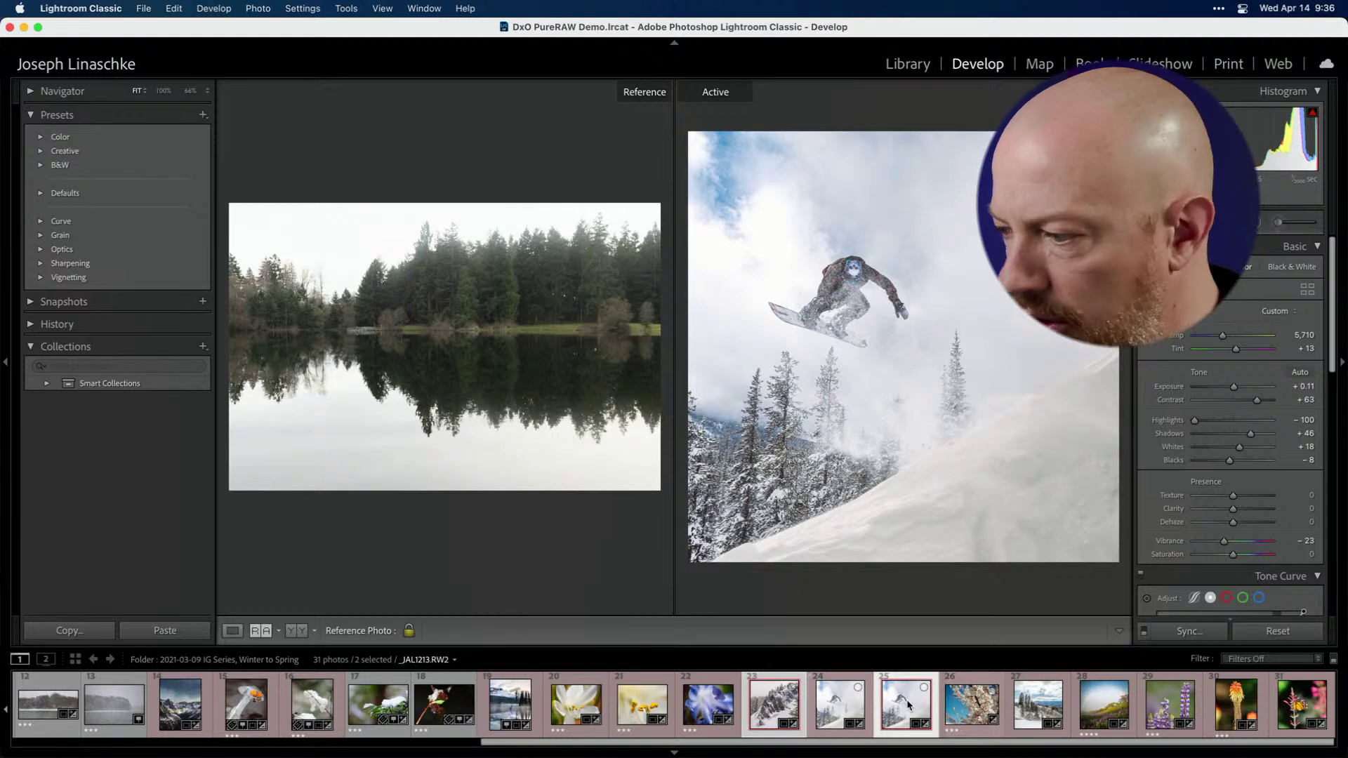
{"action": "left_click_drag", "start_coordinate": [823, 702], "coordinate": [514, 336]}
- Compare the snowboarder and the snowy trees at 100% in the reference DNG and the active RW2
{"action": "left_click", "coordinate": [405, 293]}
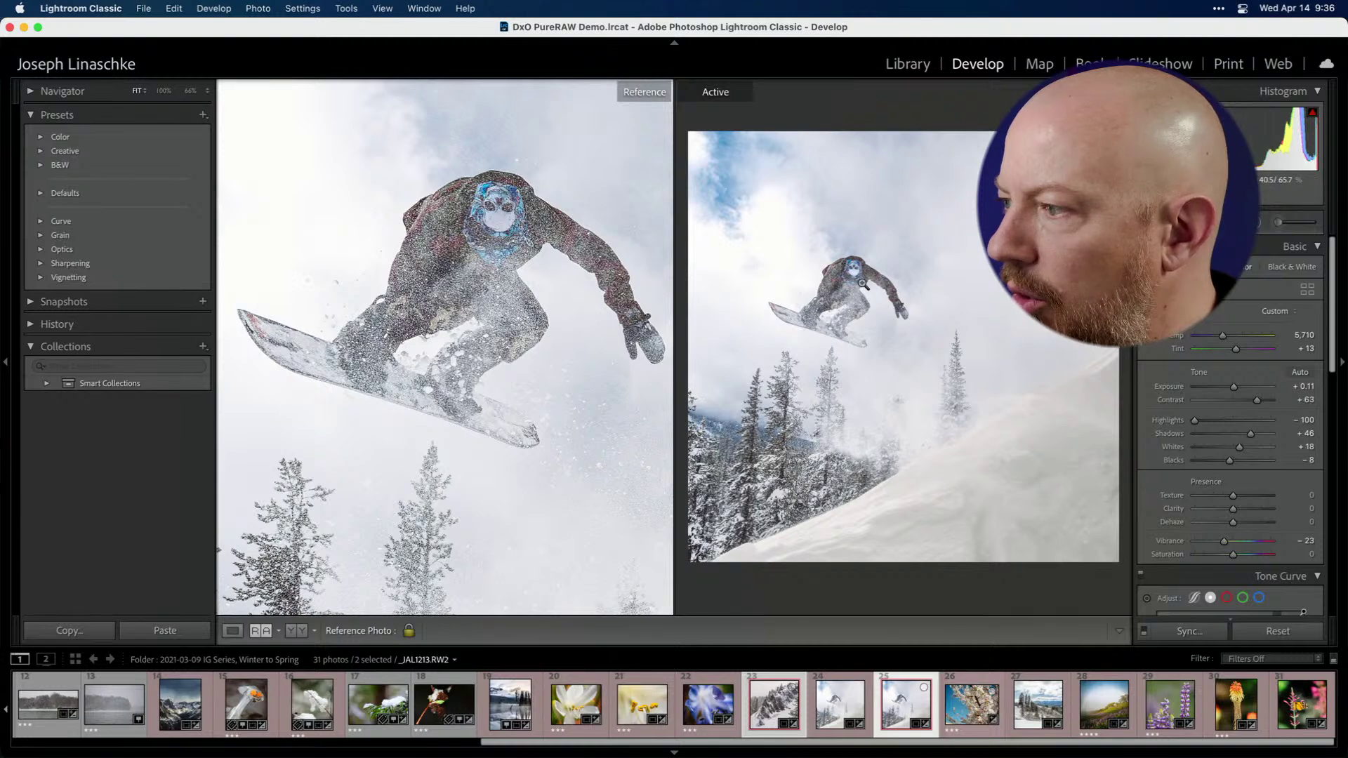
{"action": "left_click", "coordinate": [927, 293]}
{"action": "left_click_drag", "start_coordinate": [828, 349], "coordinate": [909, 328]}
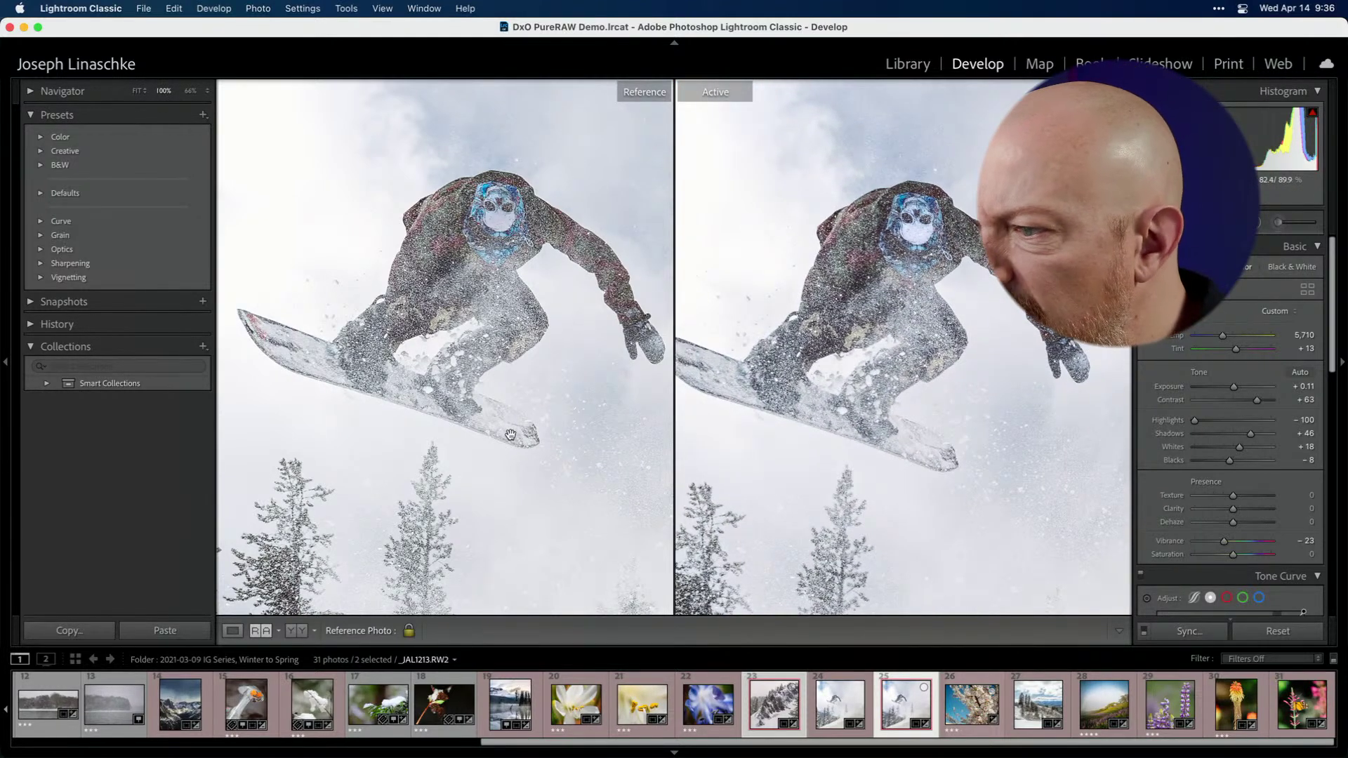
{"action": "left_click_drag", "start_coordinate": [479, 435], "coordinate": [601, 222]}
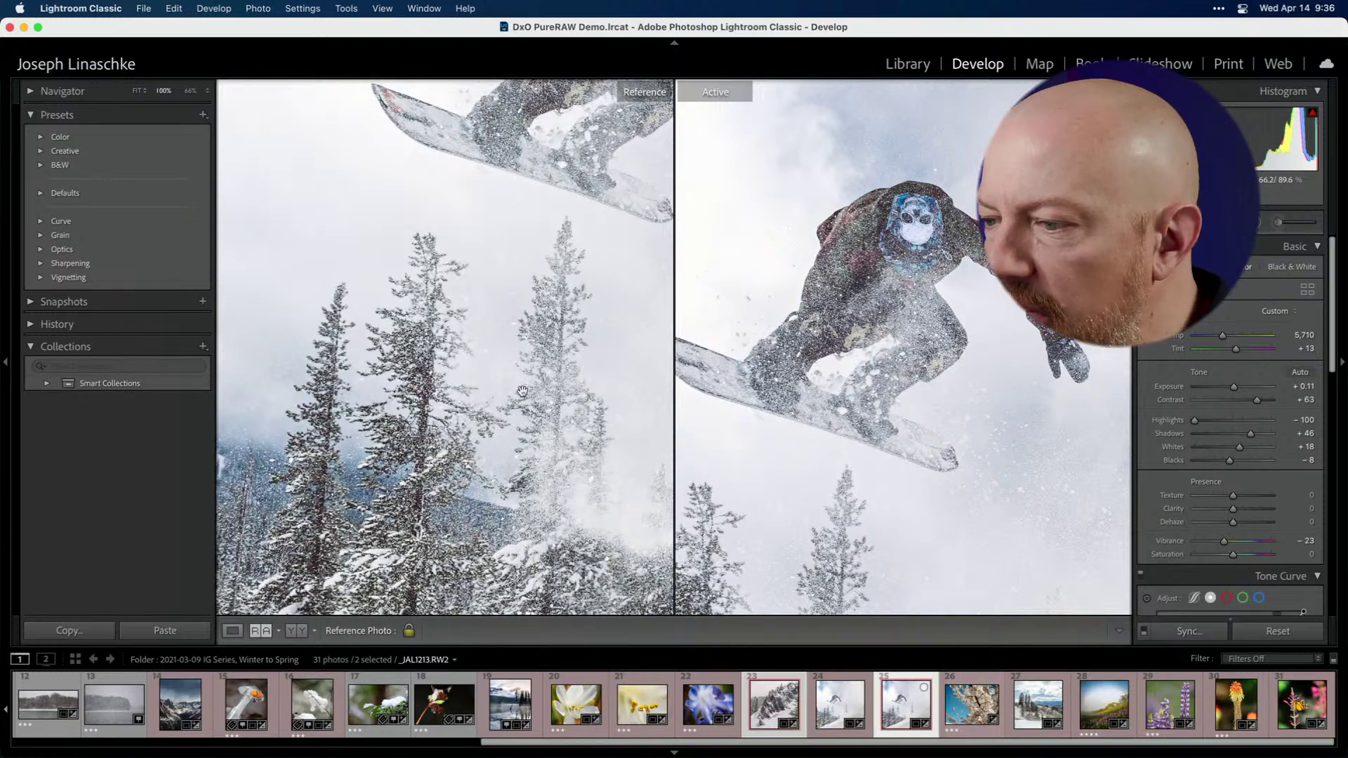
{"action": "left_click_drag", "start_coordinate": [789, 438], "coordinate": [915, 184]}
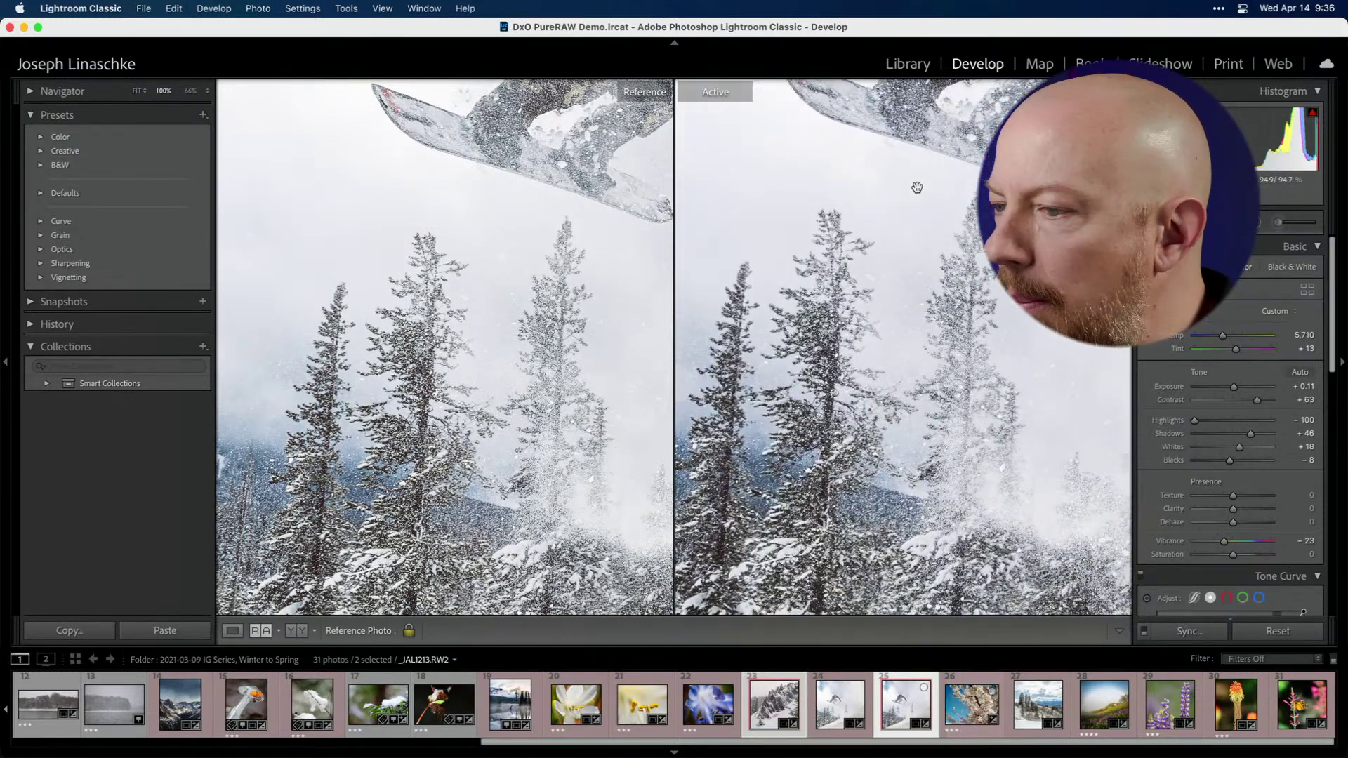
{"action": "left_click_drag", "start_coordinate": [512, 506], "coordinate": [484, 279]}
{"action": "left_click", "coordinate": [485, 278]}
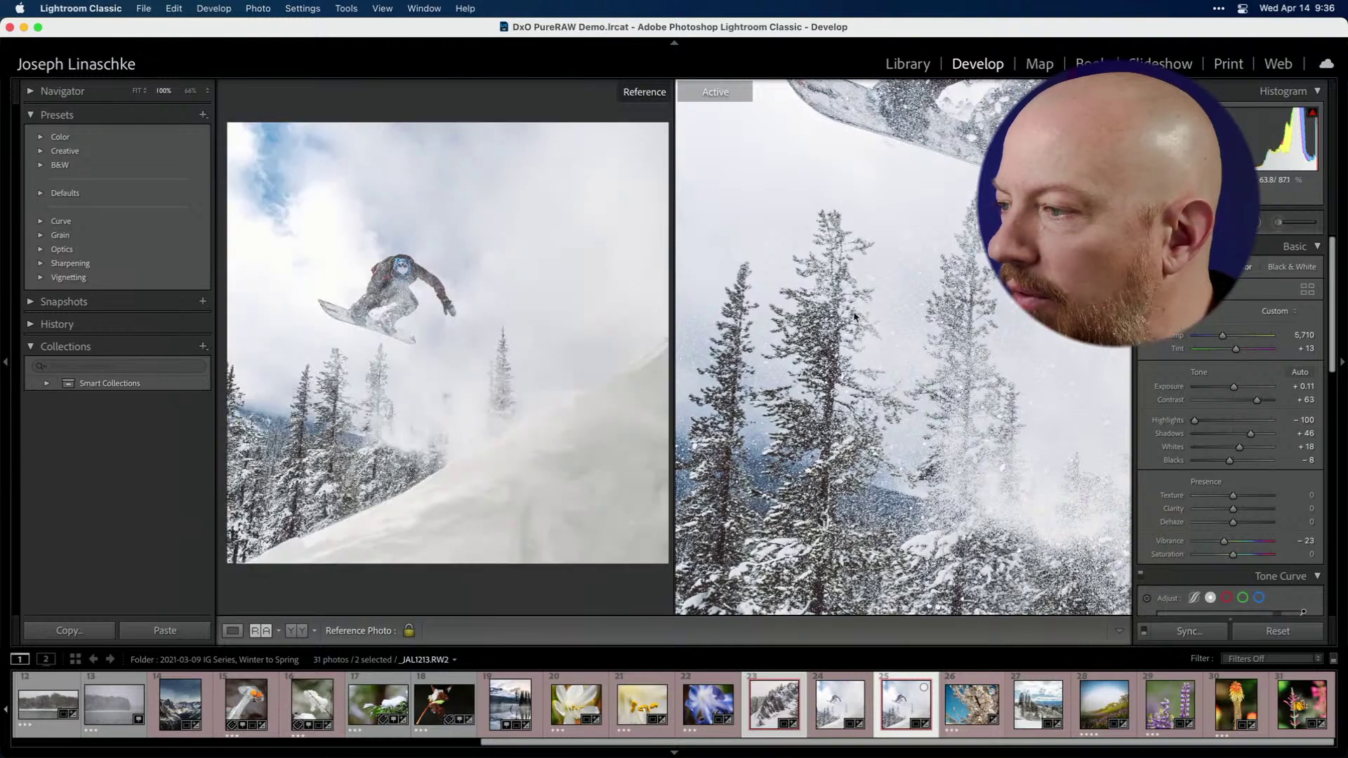
{"action": "left_click", "coordinate": [893, 298]}
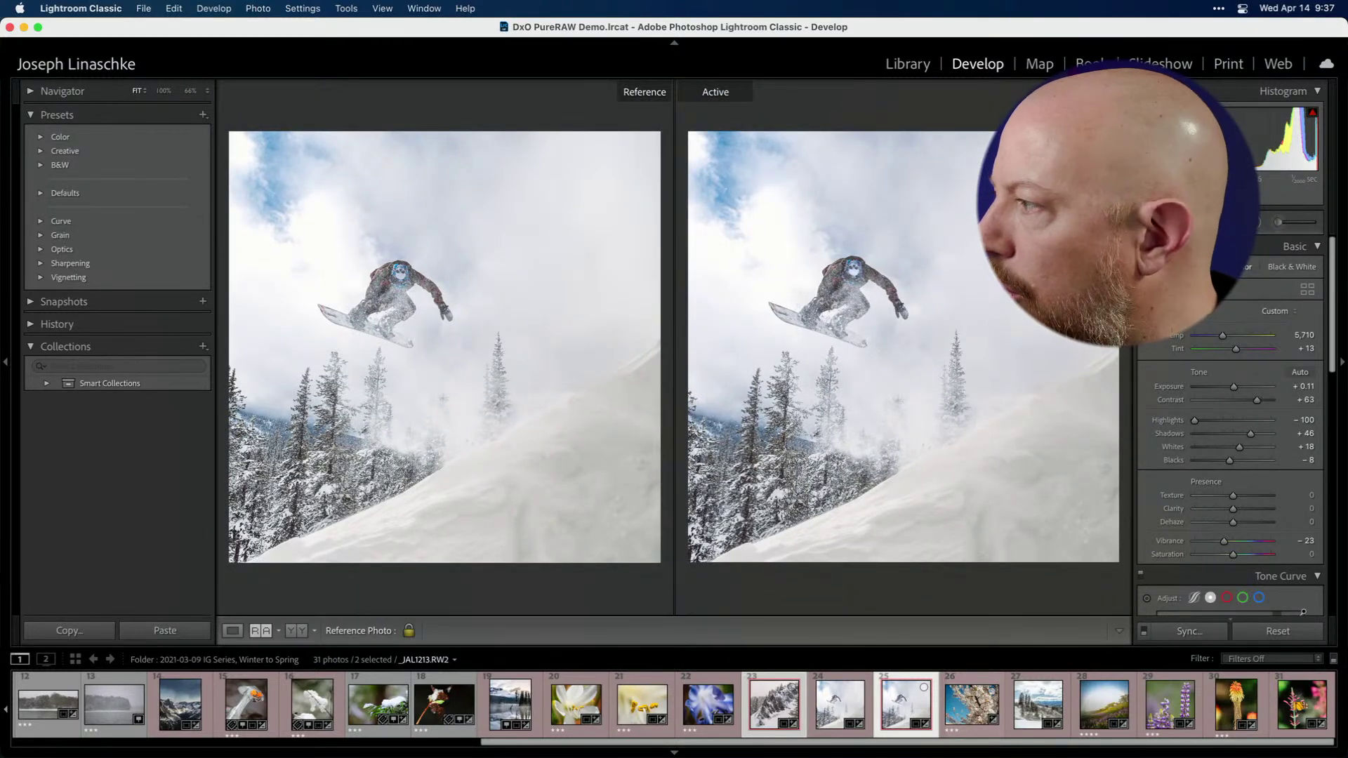
- Leave Reference View for the Crop tool, suppressing its warning, and set the RW2's crop aspect to As Shot
{"action": "key", "text": "r"}
{"action": "left_click", "coordinate": [509, 286]}
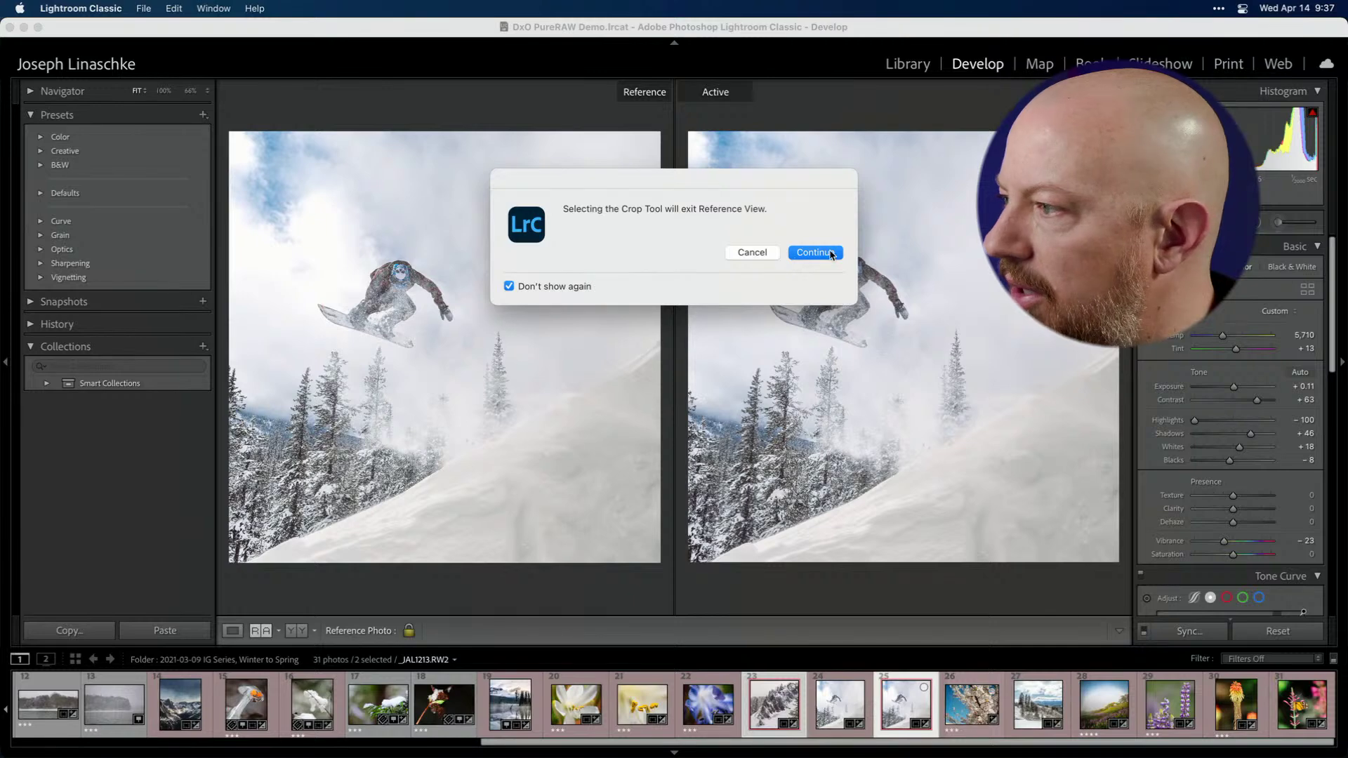
{"action": "left_click", "coordinate": [831, 254]}
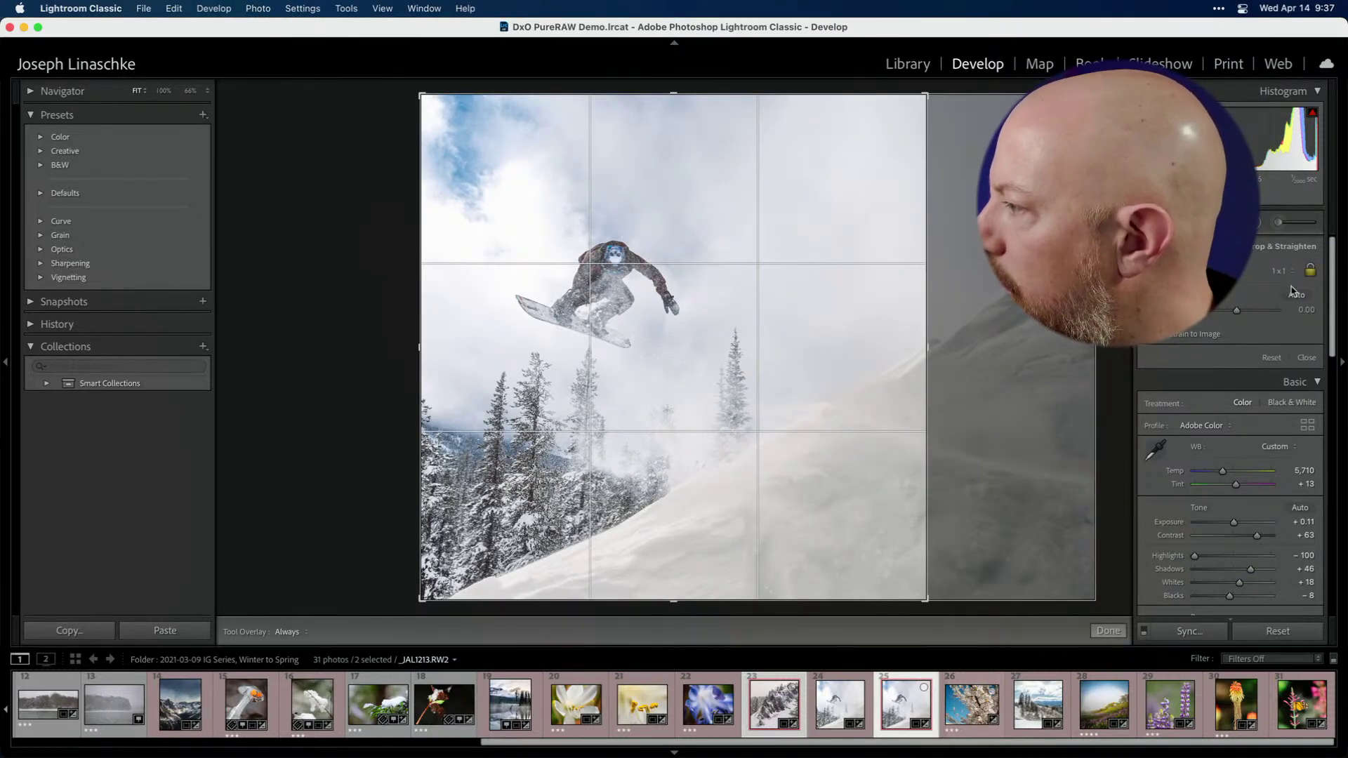
{"action": "left_click", "coordinate": [1279, 272]}
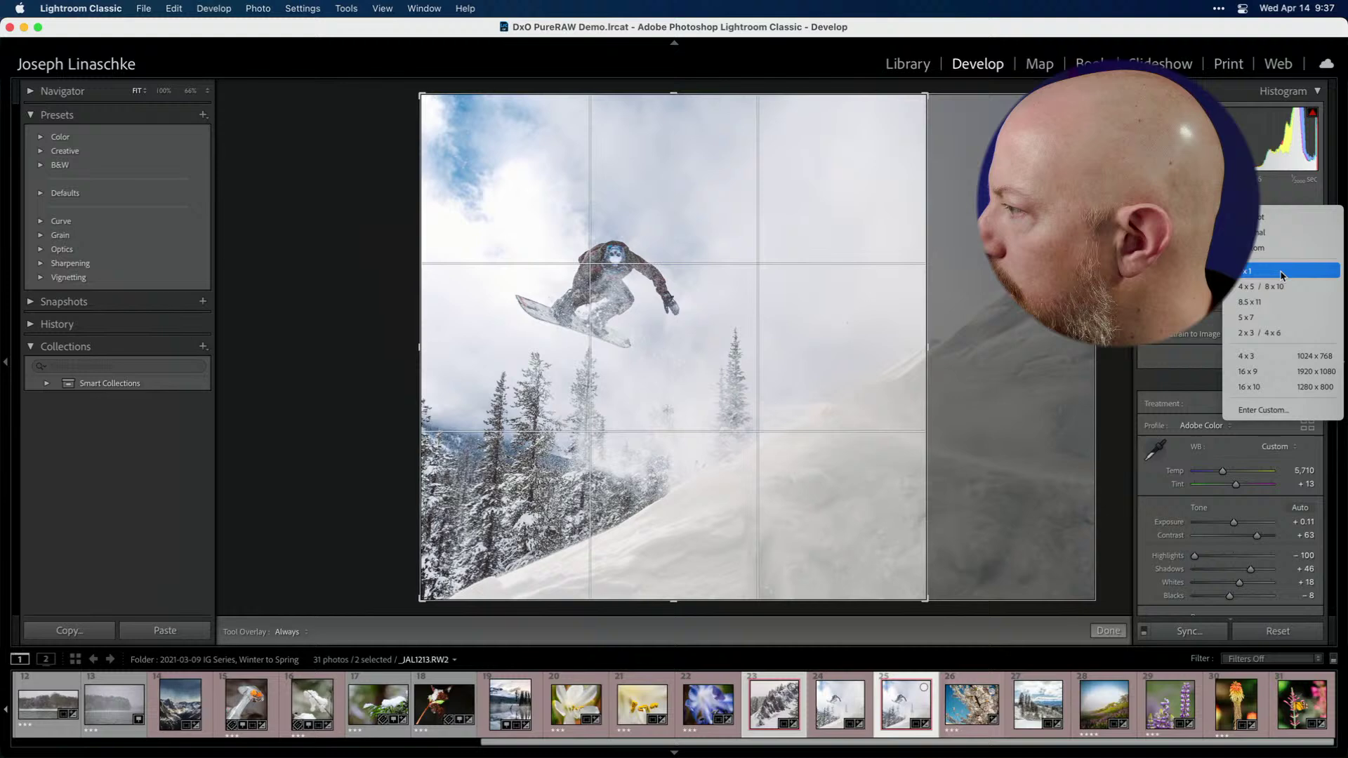
{"action": "left_click", "coordinate": [1272, 219]}
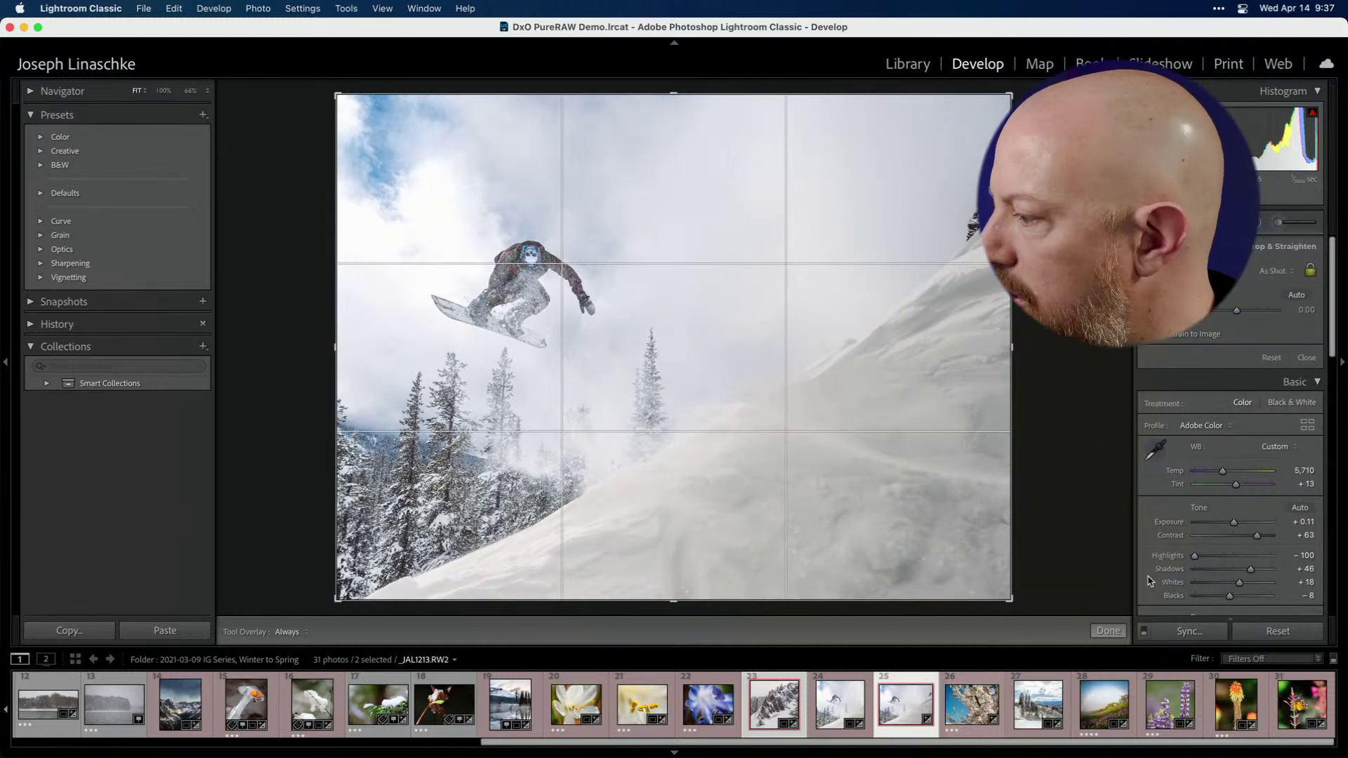
{"action": "left_click", "coordinate": [1108, 630]}
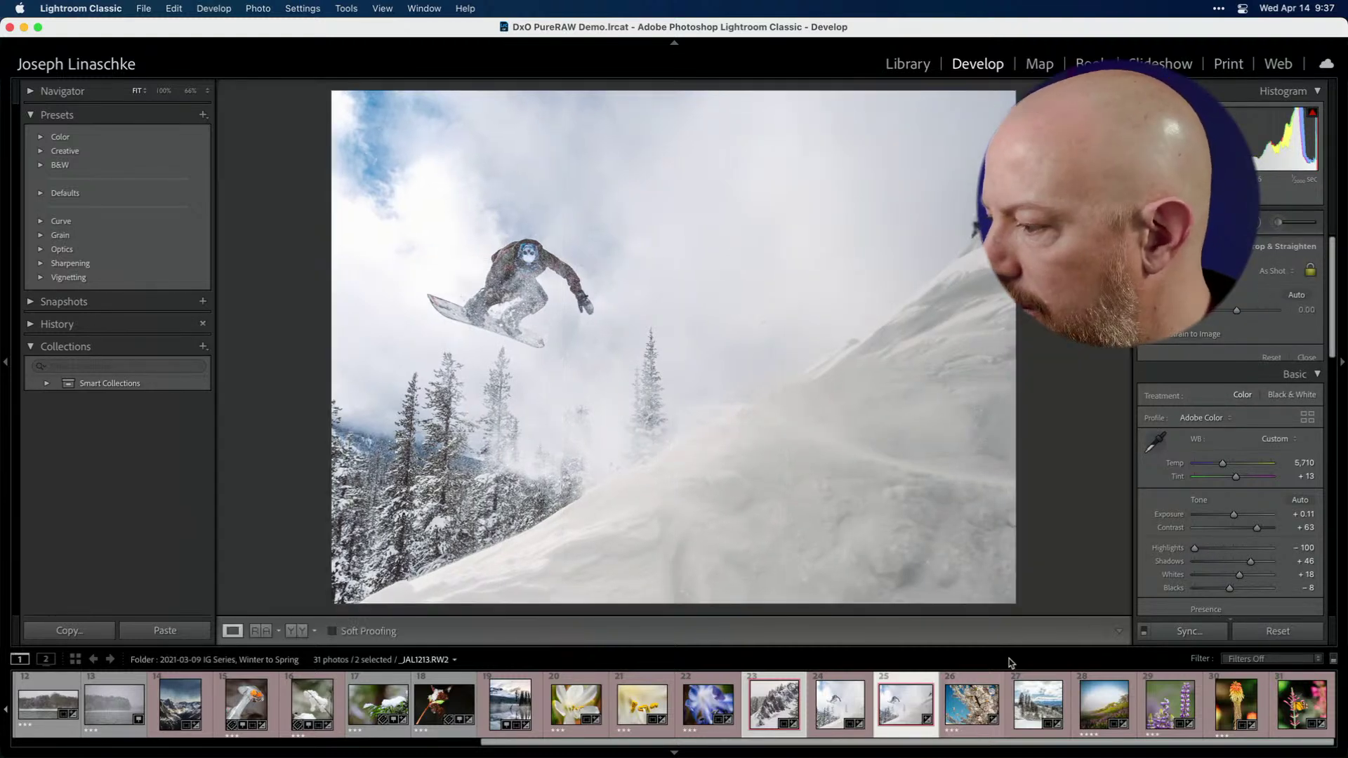
- Set the crop aspect of the snowboarder's DeepPRIME DNG to As Shot and apply the crop
{"action": "left_click", "coordinate": [831, 697]}
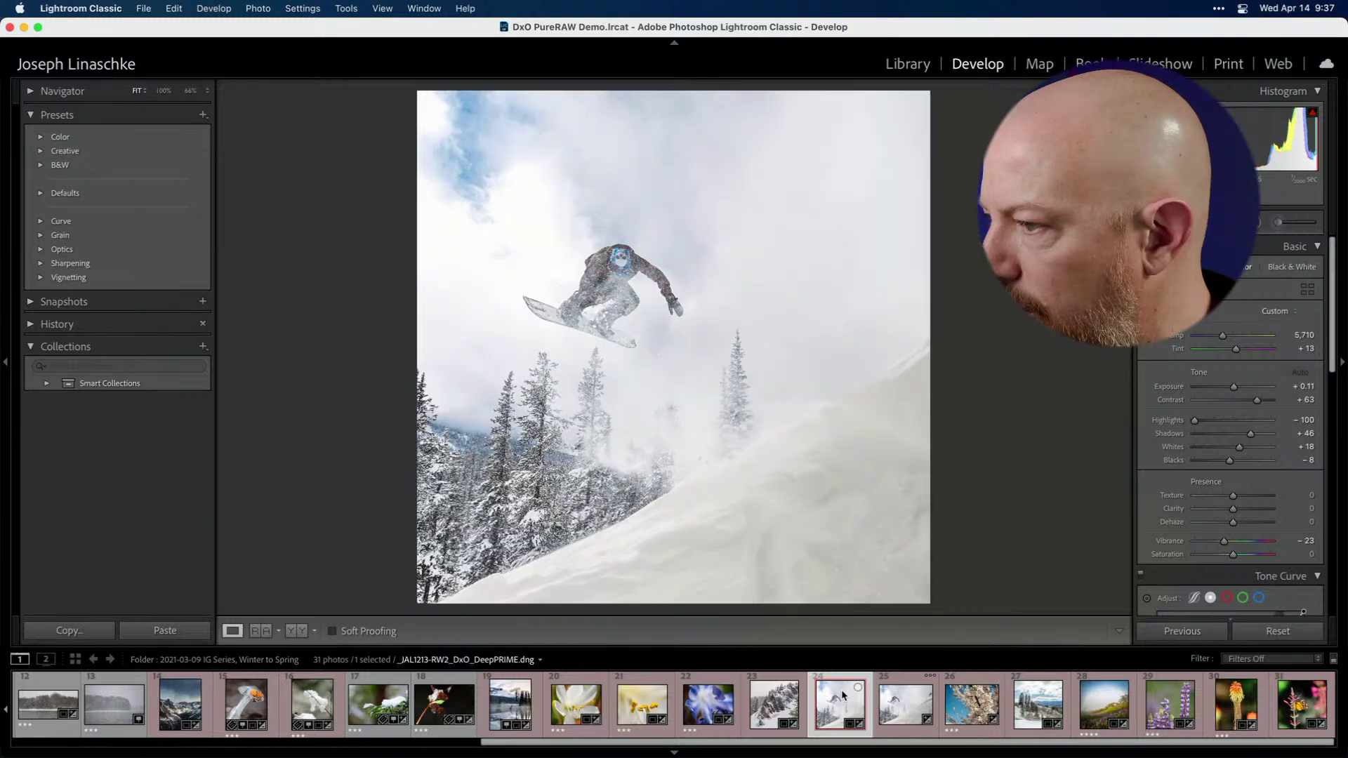
{"action": "key", "text": "r"}
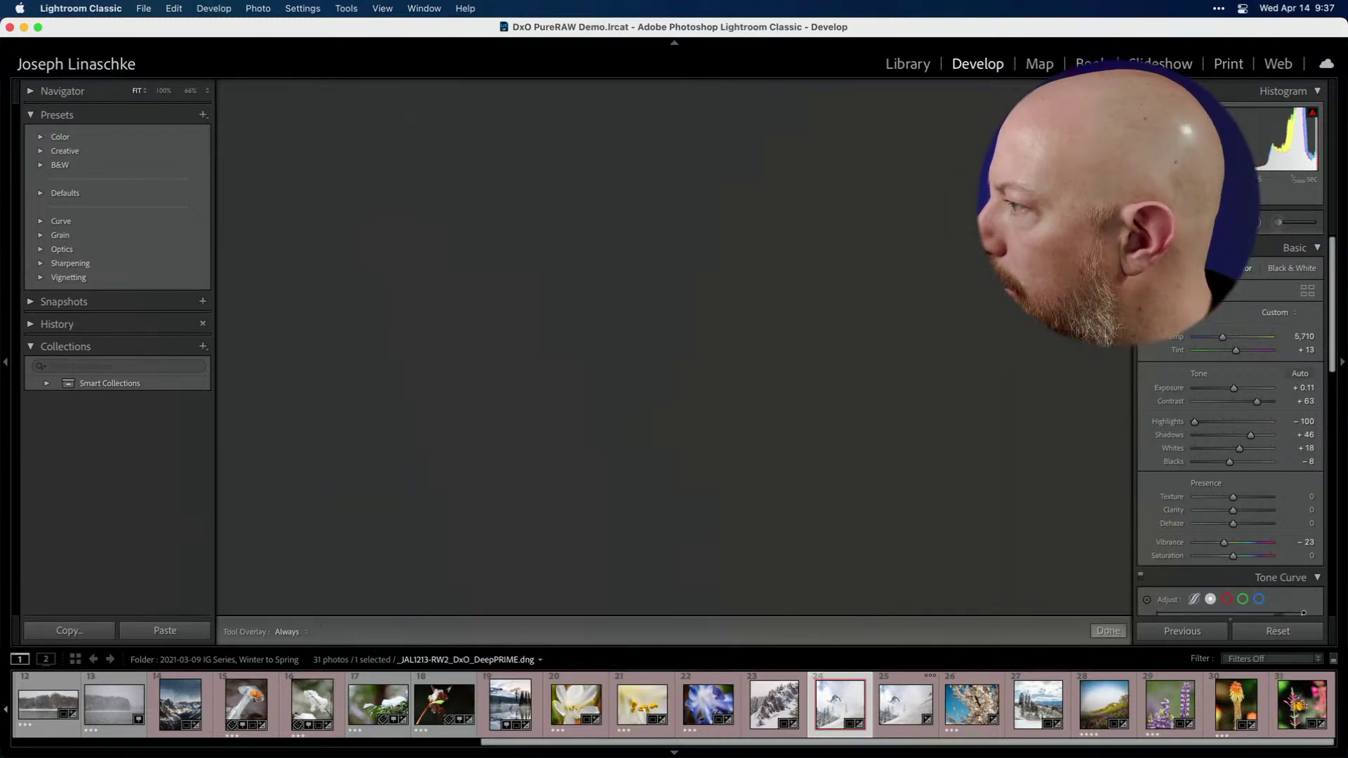
{"action": "left_click", "coordinate": [1271, 215]}
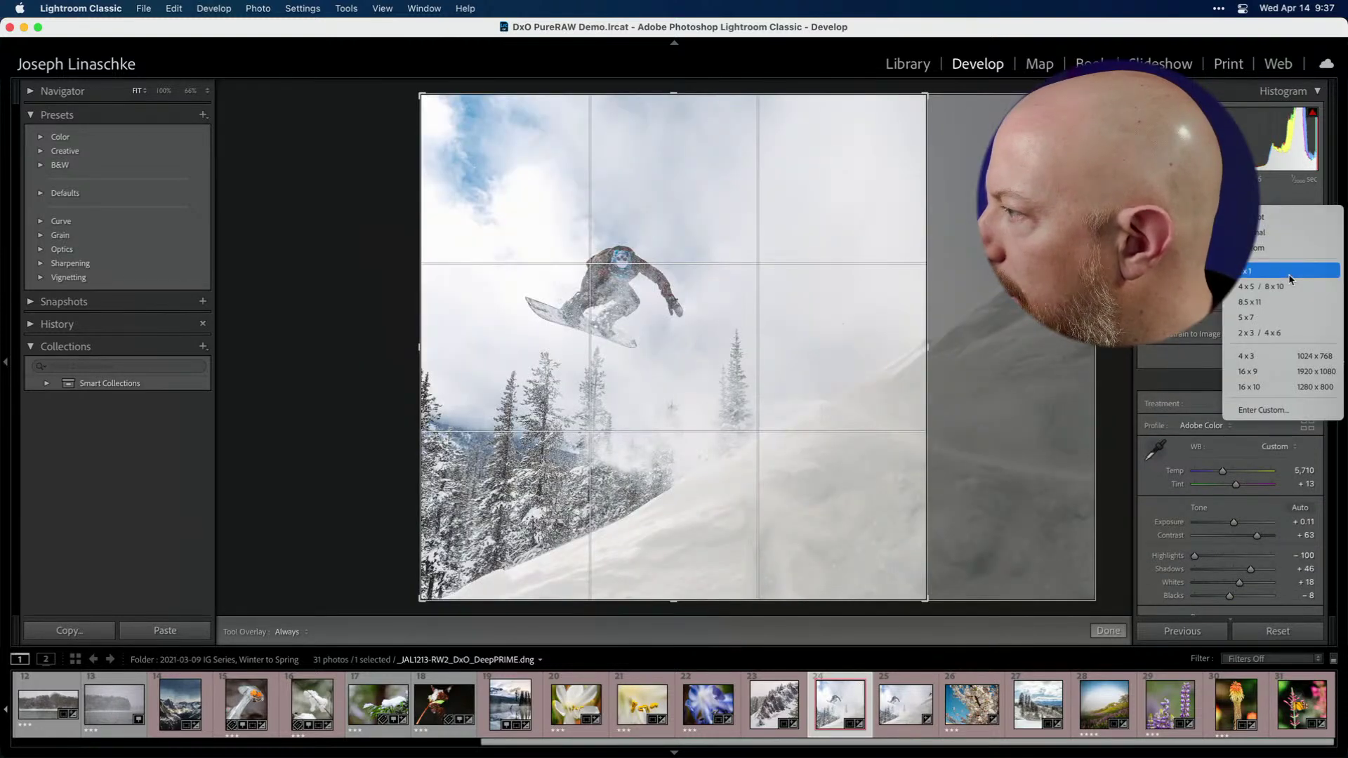
{"action": "left_click", "coordinate": [1271, 215]}
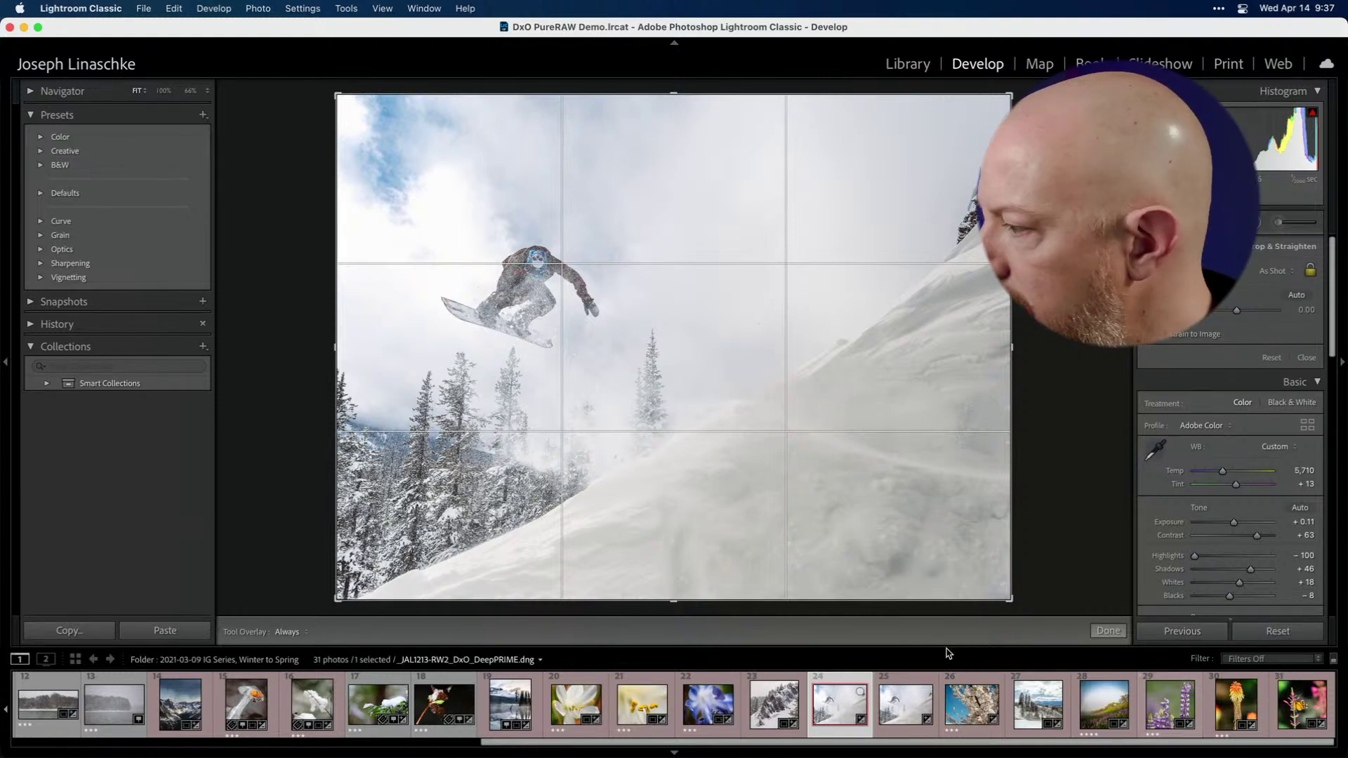
{"action": "left_click", "coordinate": [1108, 630]}
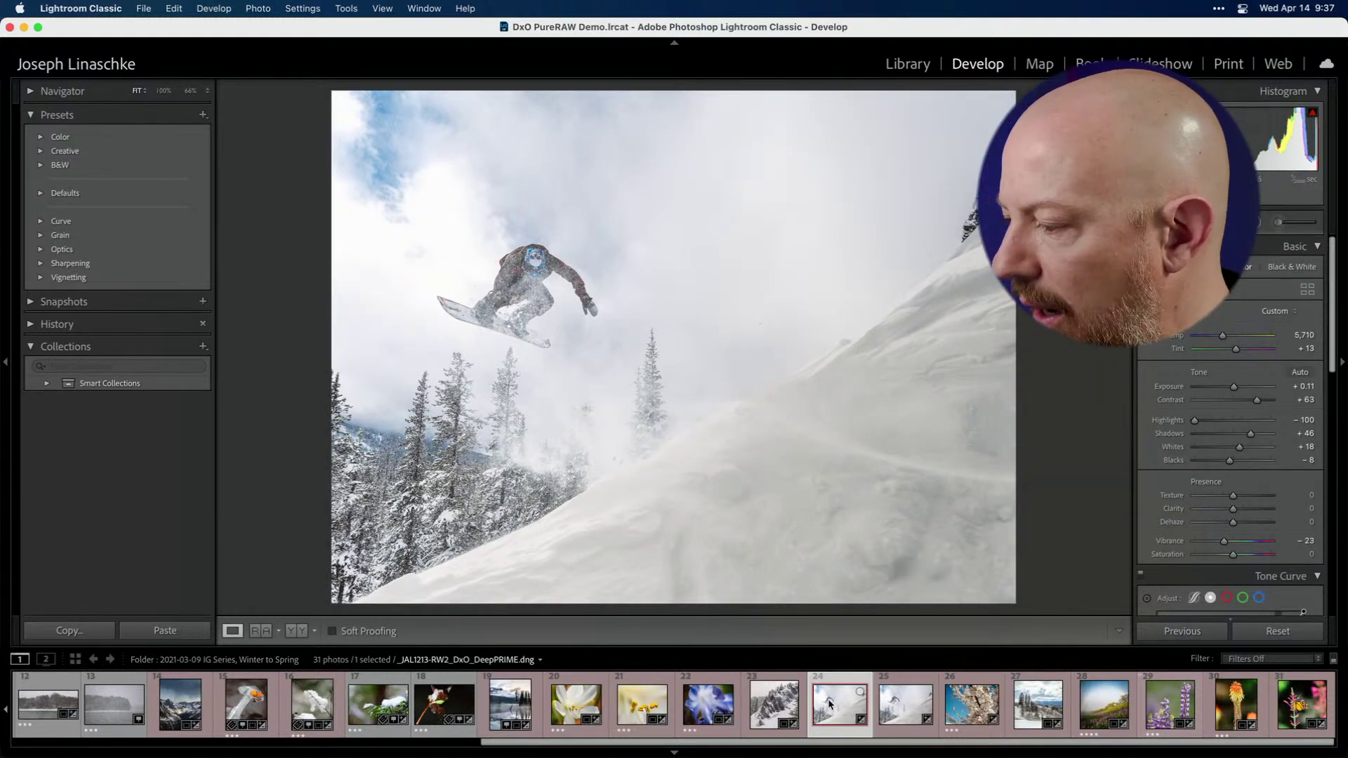
- Alternate between the uncropped DeepPRIME DNG and original RW2 in Develop to compare their full frames
{"action": "key", "text": "Right"}
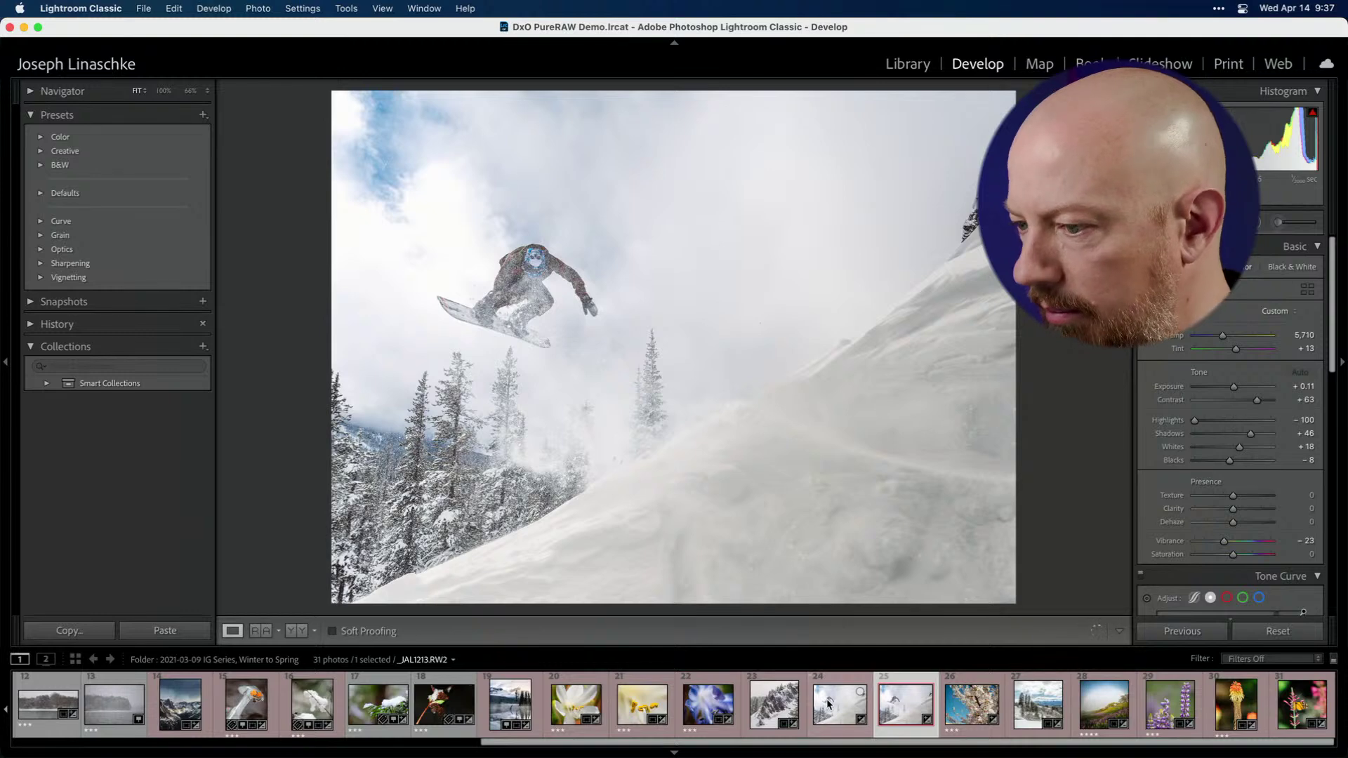
{"action": "key", "text": "Left"}
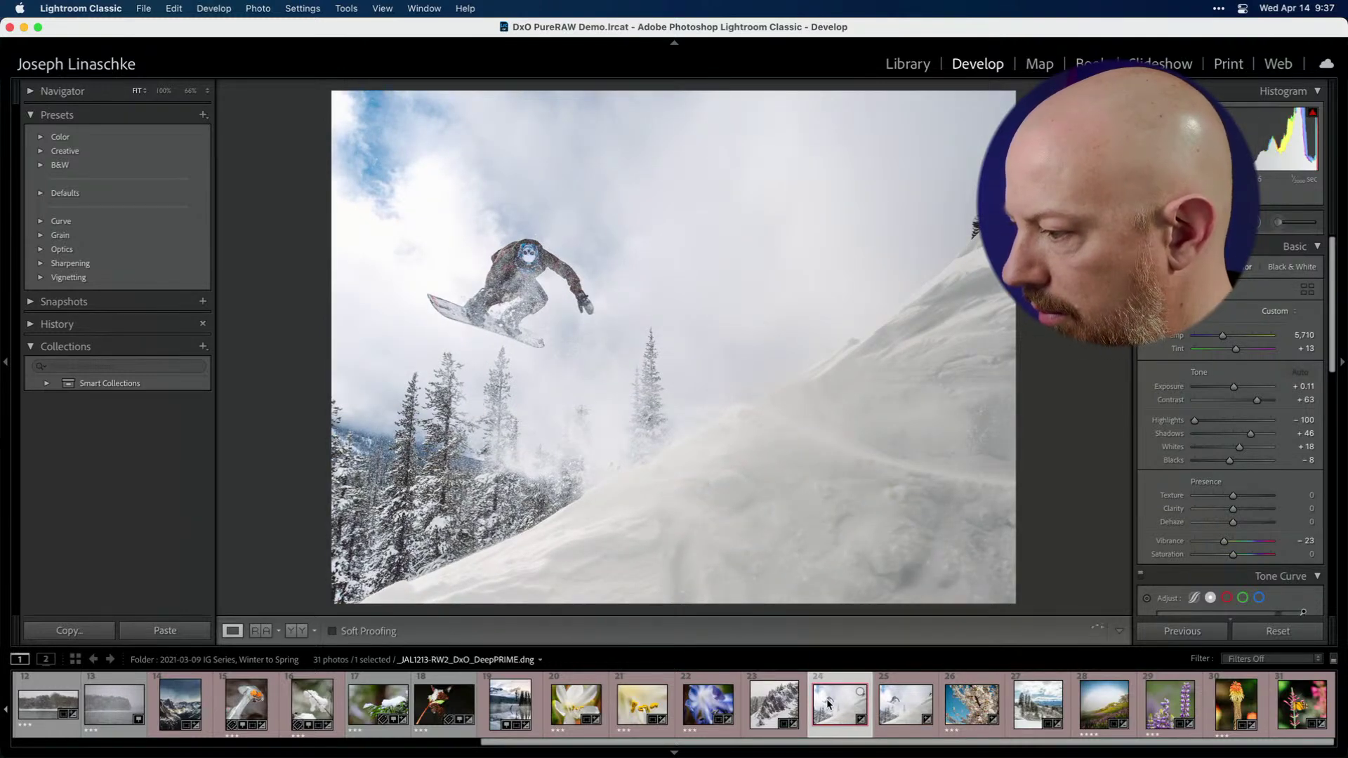
{"action": "key", "text": "Right"}
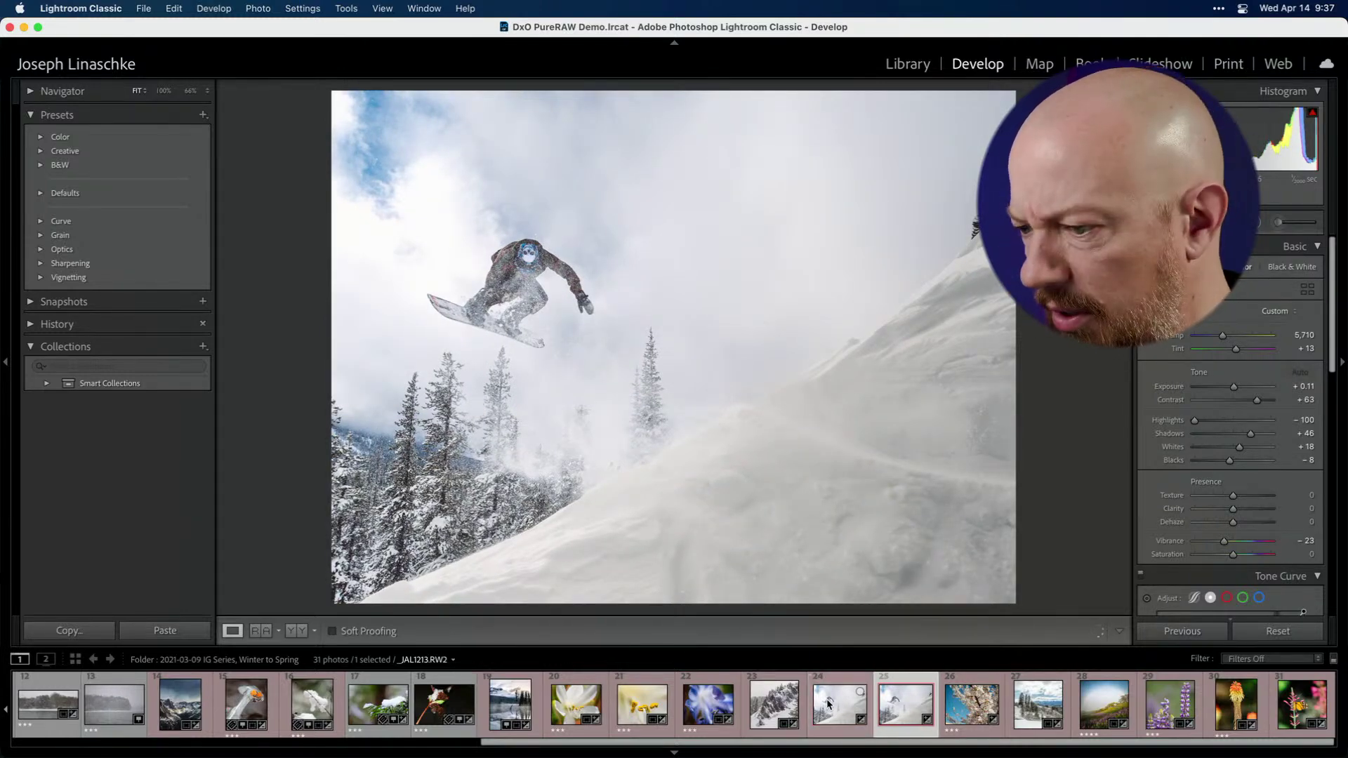
{"action": "key", "text": "Left"}
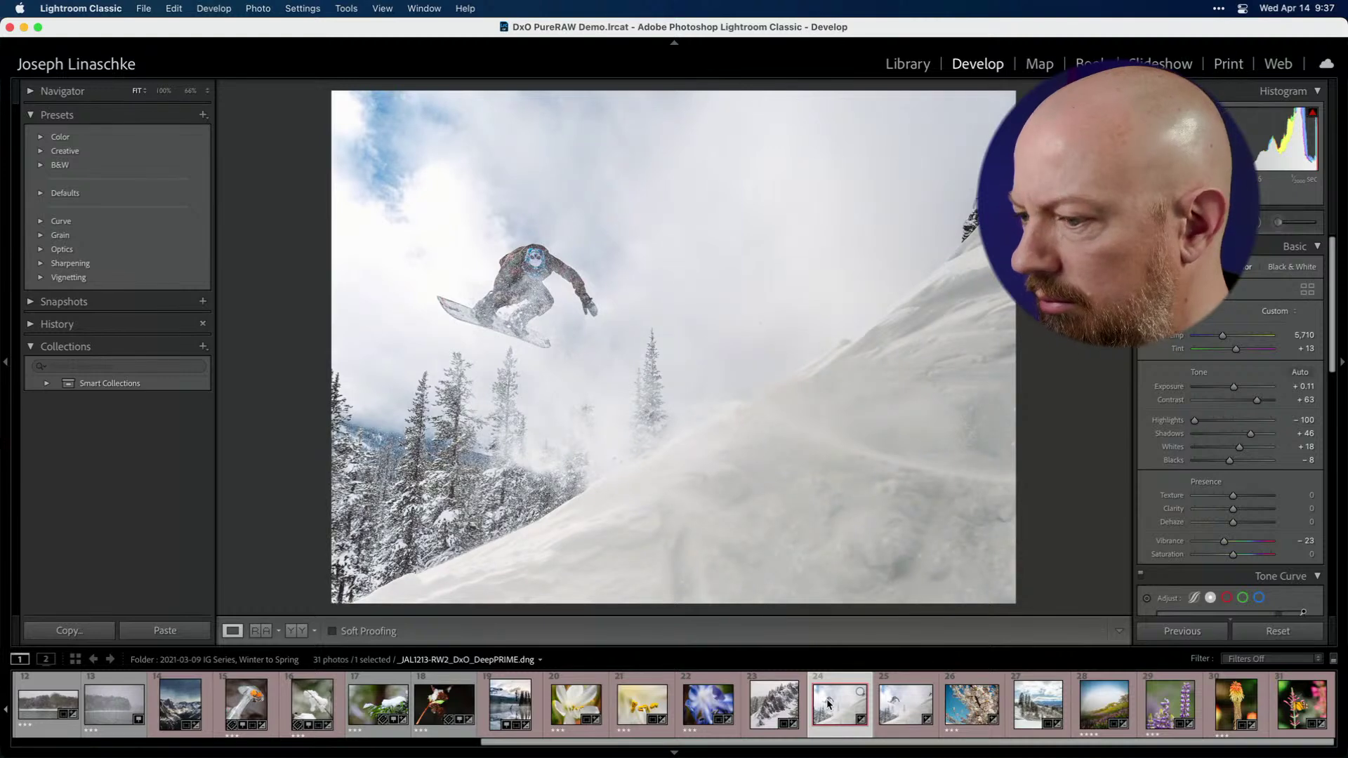
- Compare the snowboarder's position and the slope's edge between the DeepPRIME DNG and the original _JAL1213.RW2
{"action": "key", "text": "Left"}
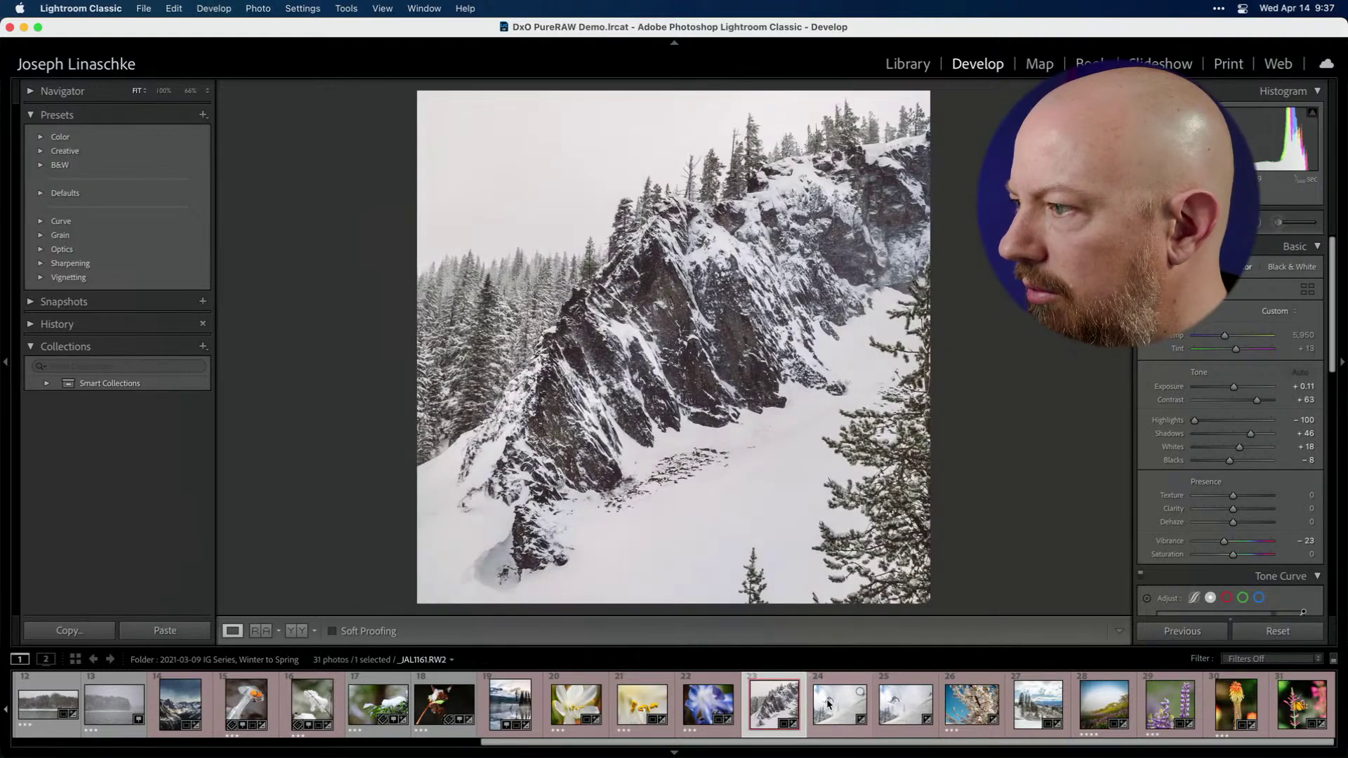
{"action": "key", "text": "Right"}
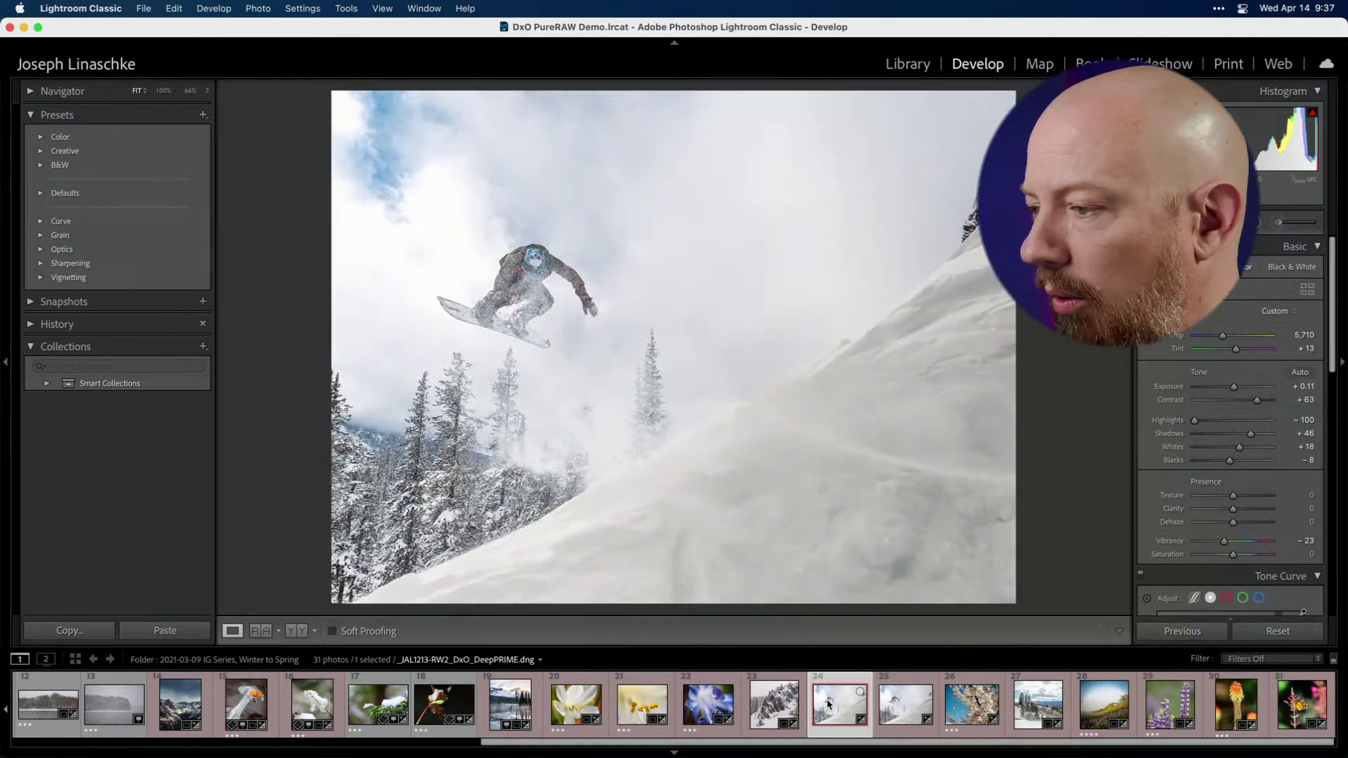
{"action": "key", "text": "Right"}
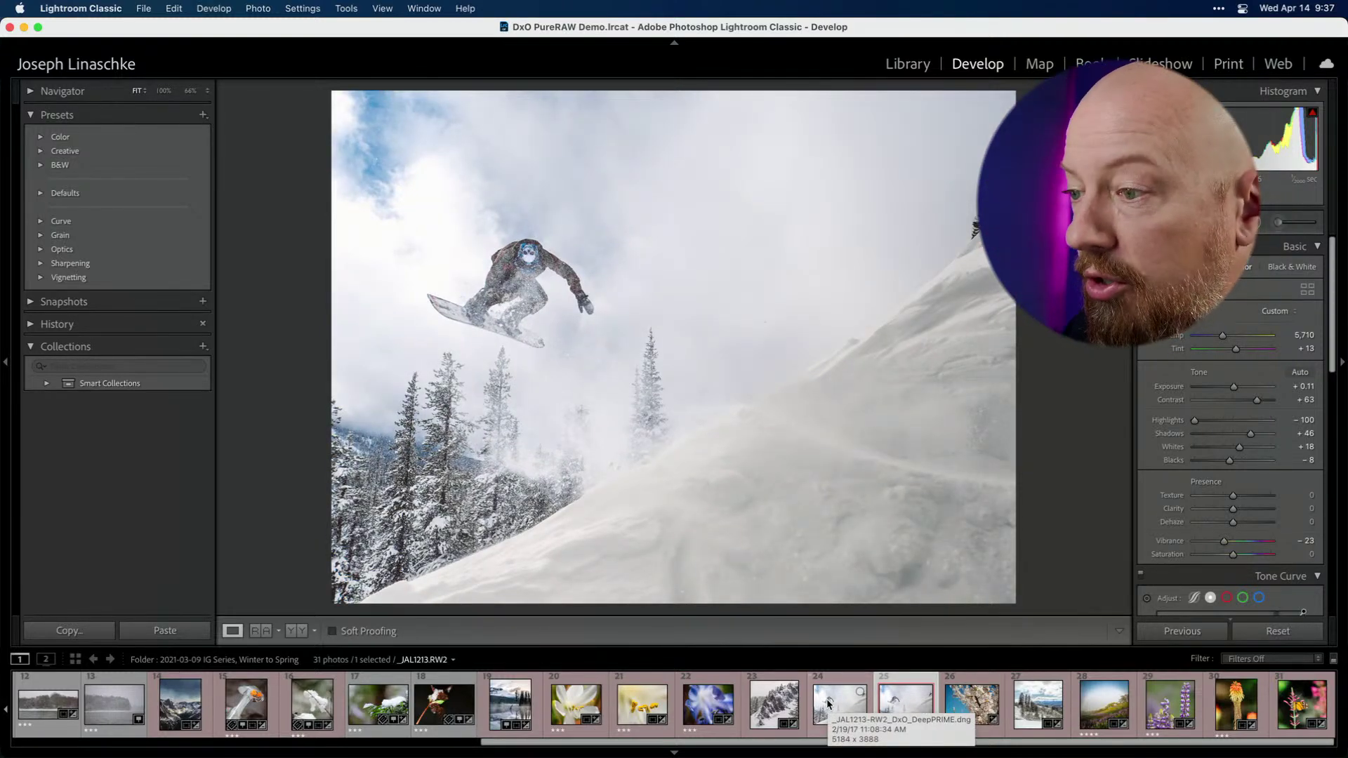
{"action": "left_click", "coordinate": [828, 702]}
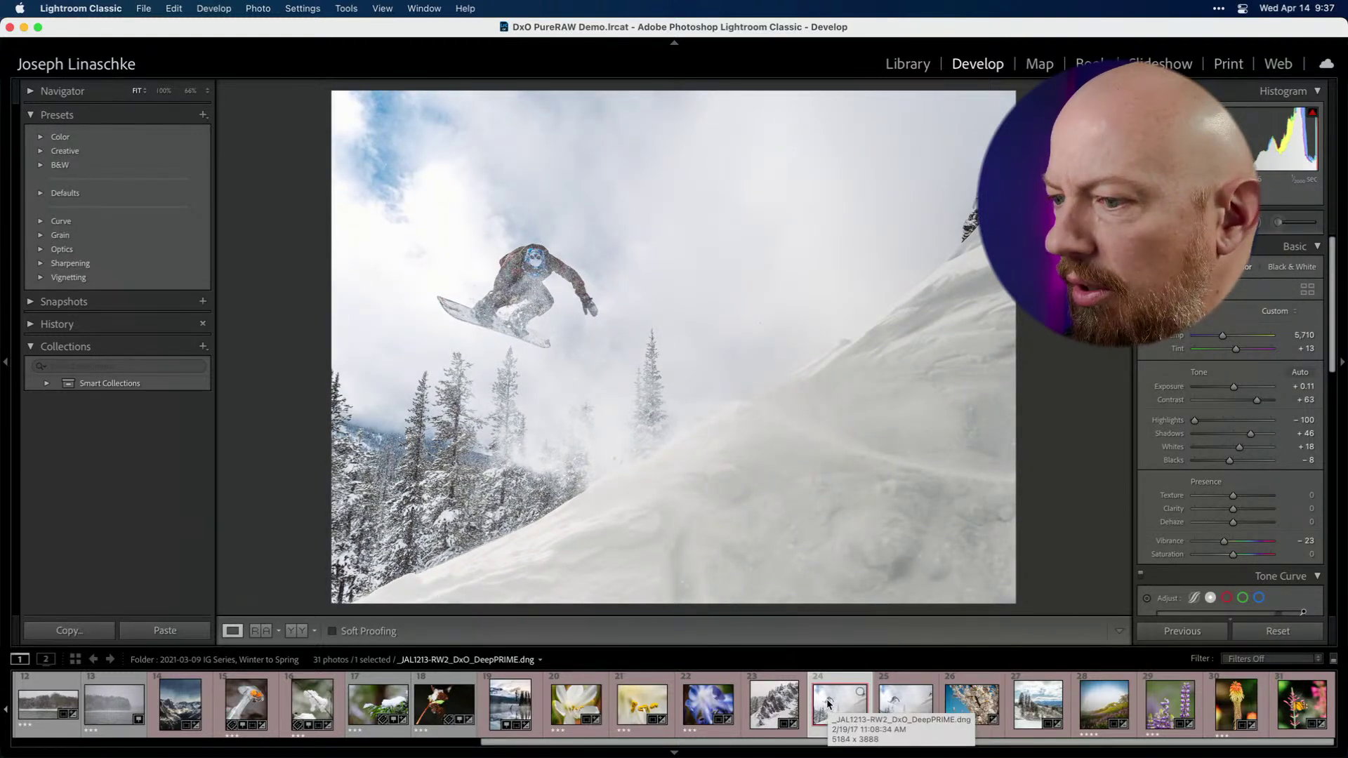
{"action": "key", "text": "Right"}
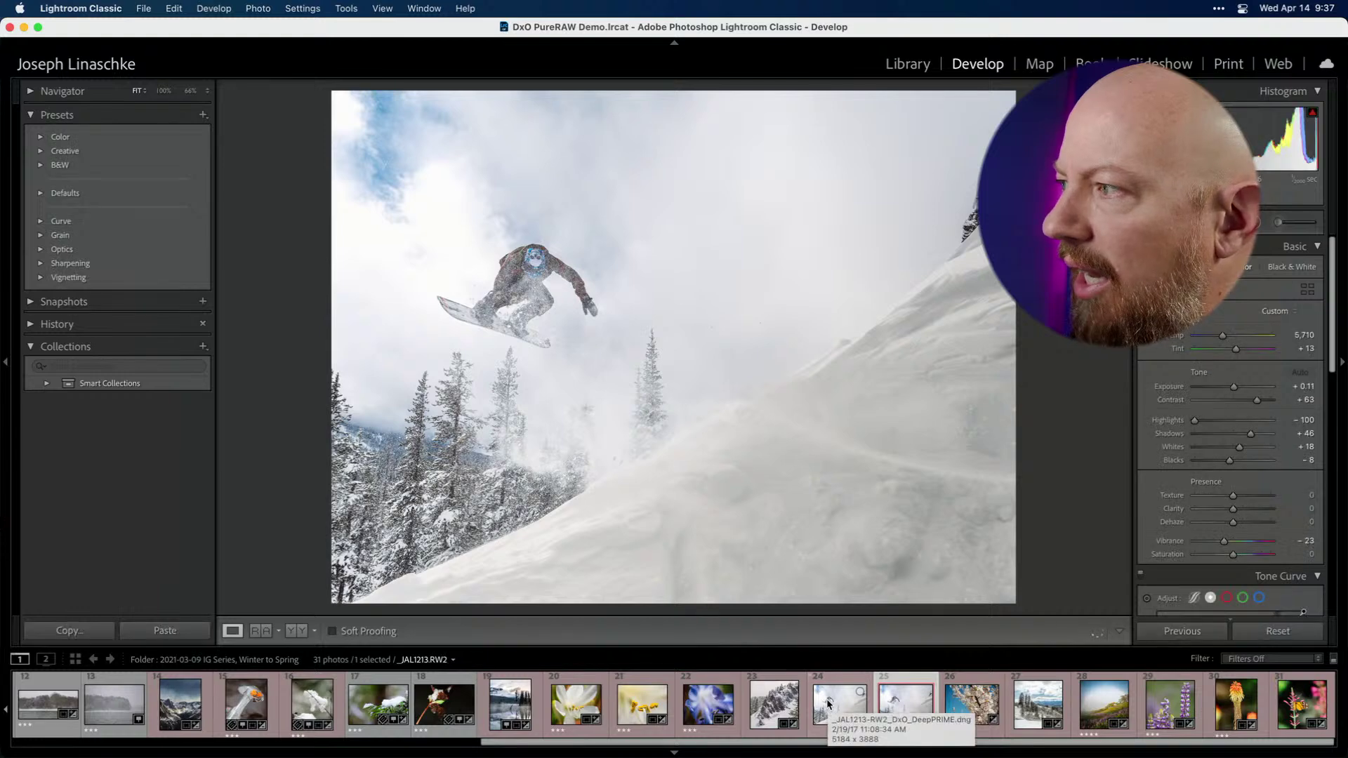
{"action": "left_click", "coordinate": [828, 704]}
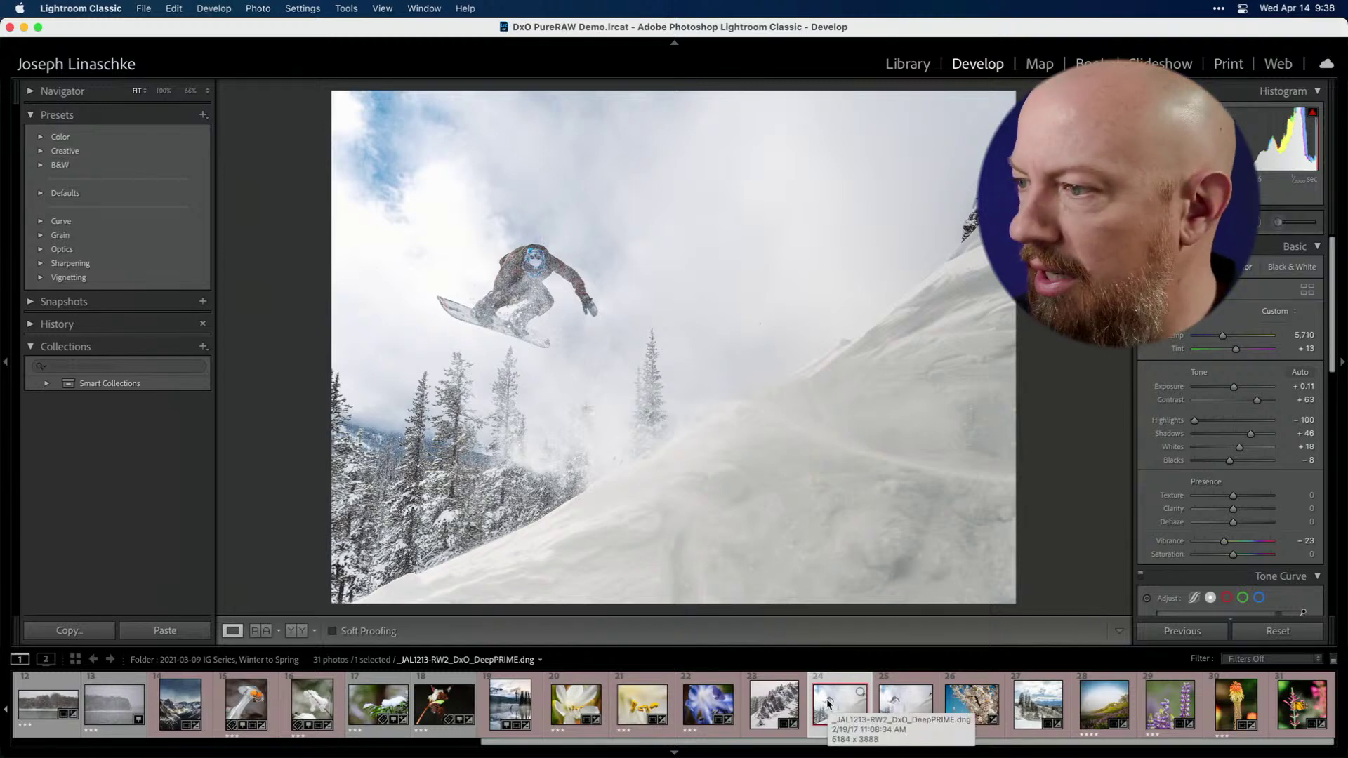
- Quit the unneeded background apps, including Mailplane, Fantastical, Preview, Numbers and CommandPost, and return to Lightroom Classic
{"action": "key", "text": "super+Tab"}
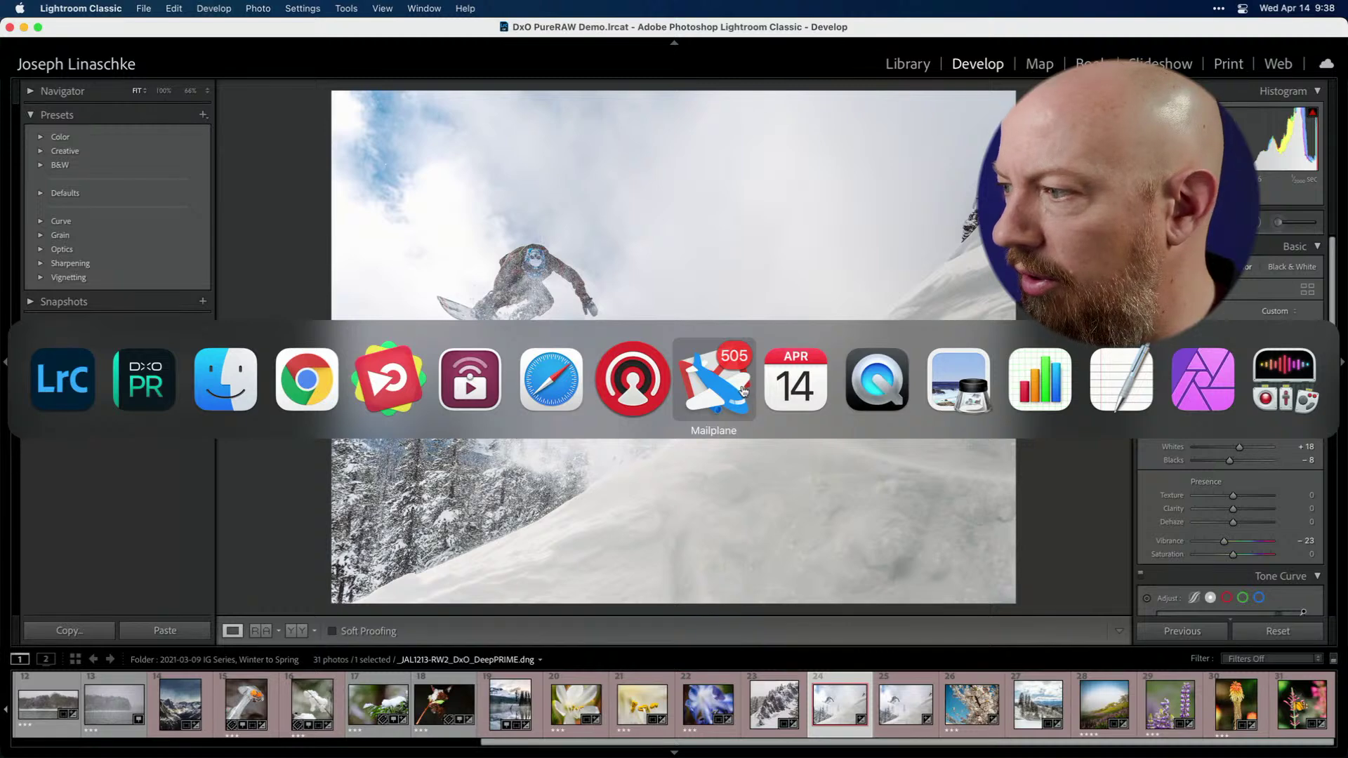
{"action": "key", "text": "super+q"}
{"action": "key", "text": "super+q"}
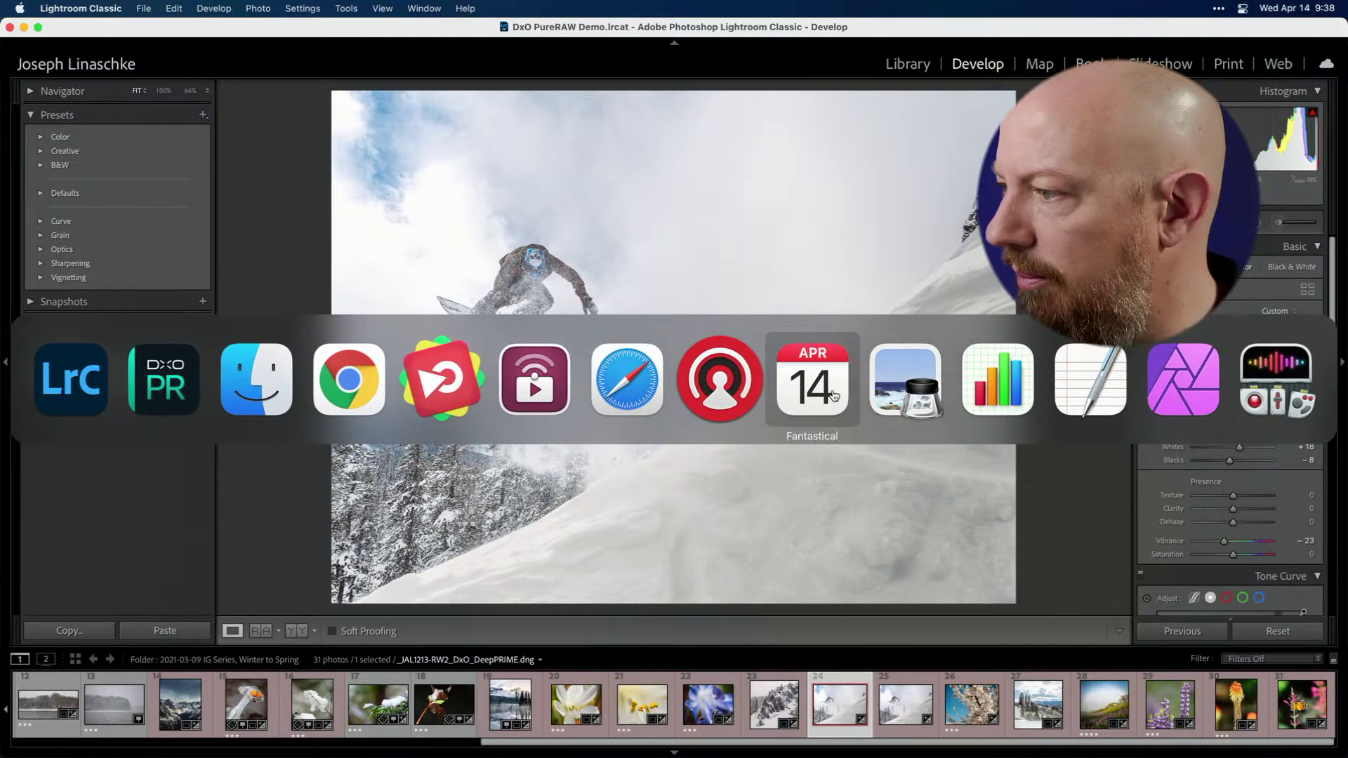
{"action": "key", "text": "super+q"}
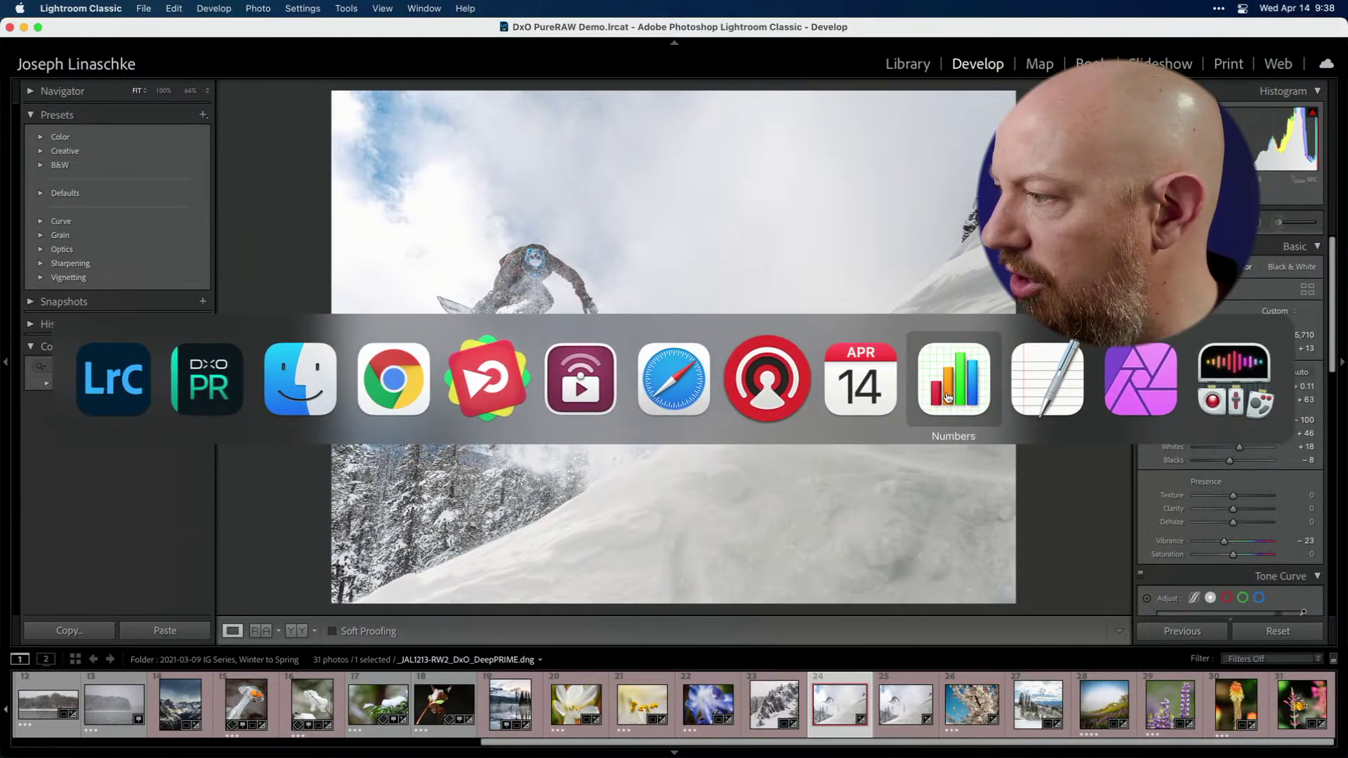
{"action": "key", "text": "super+q"}
{"action": "key", "text": "super+q"}
{"action": "key", "text": "super+q"}
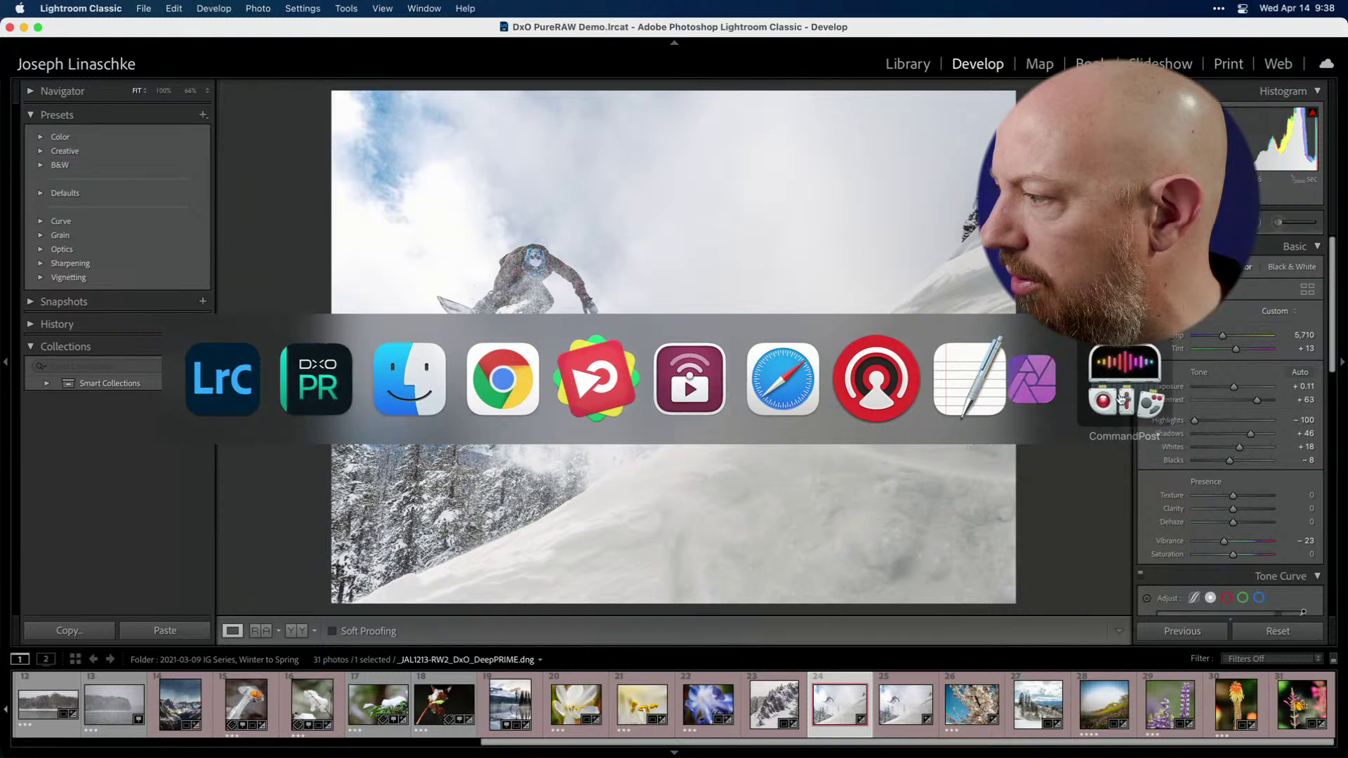
{"action": "key", "text": "super+q"}
{"action": "key", "text": "super+q"}
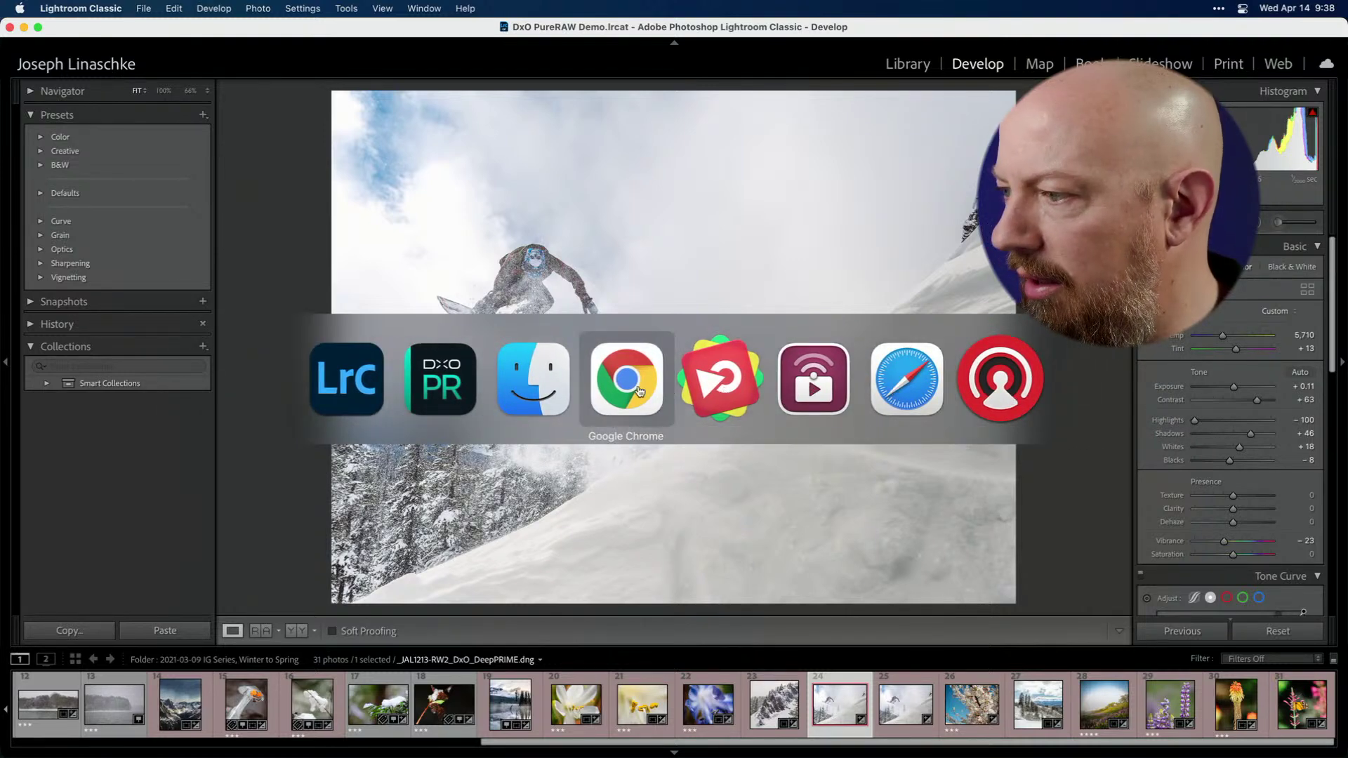
{"action": "left_click", "coordinate": [373, 389]}
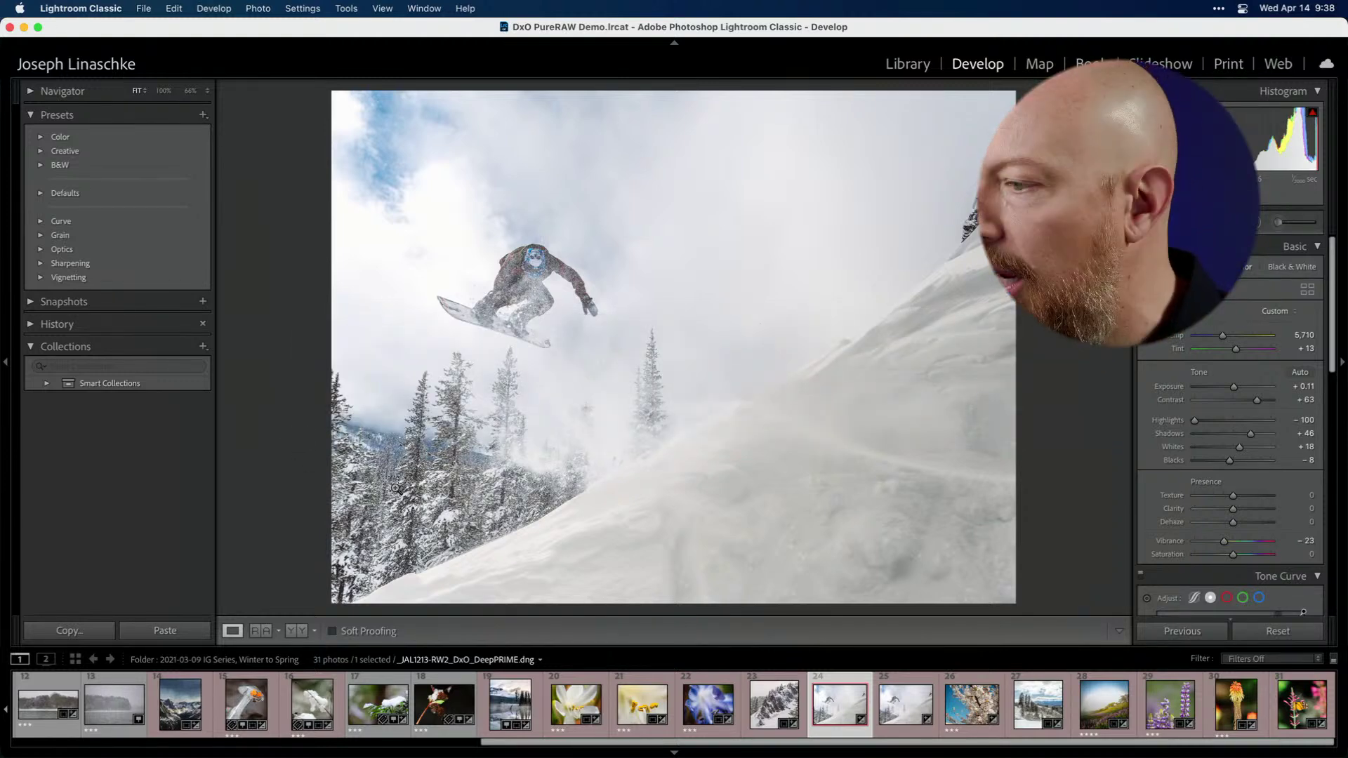
- Switch to Finder, bring up the PureRAW Tests folder of high-ISO RAW files, and enlarge its window to browse the images
{"action": "key", "text": "super+Tab"}
{"action": "left_click", "coordinate": [536, 363]}
{"action": "key", "text": "super+w"}
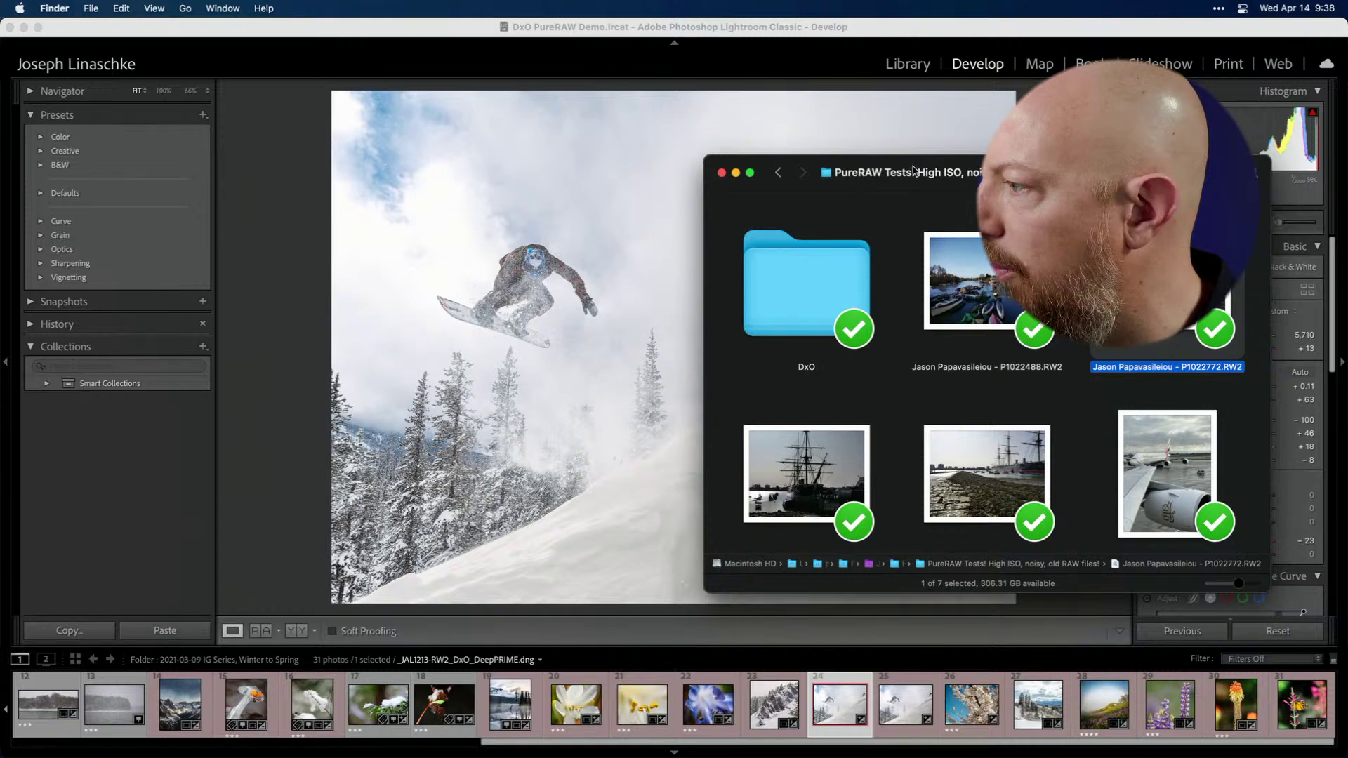
{"action": "left_click_drag", "start_coordinate": [916, 172], "coordinate": [906, 122]}
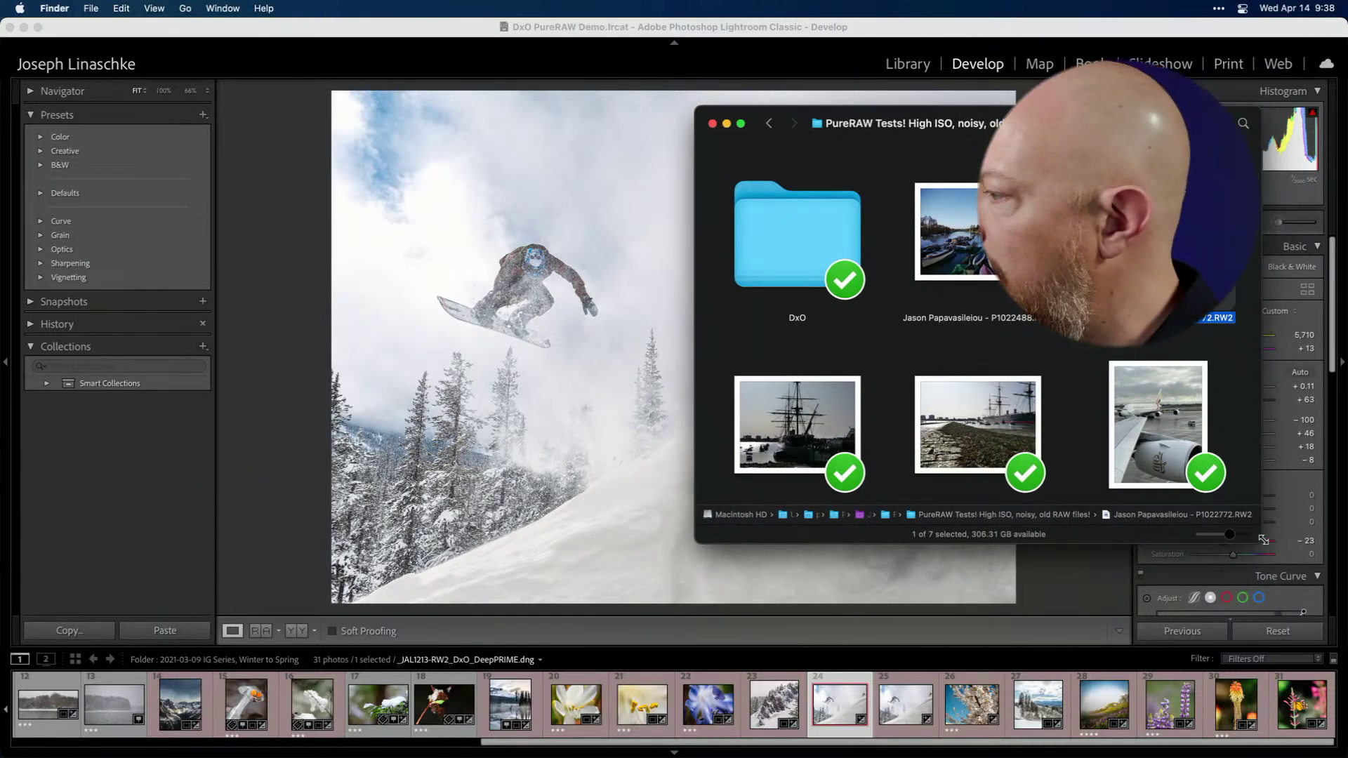
{"action": "left_click_drag", "start_coordinate": [1257, 542], "coordinate": [1281, 628]}
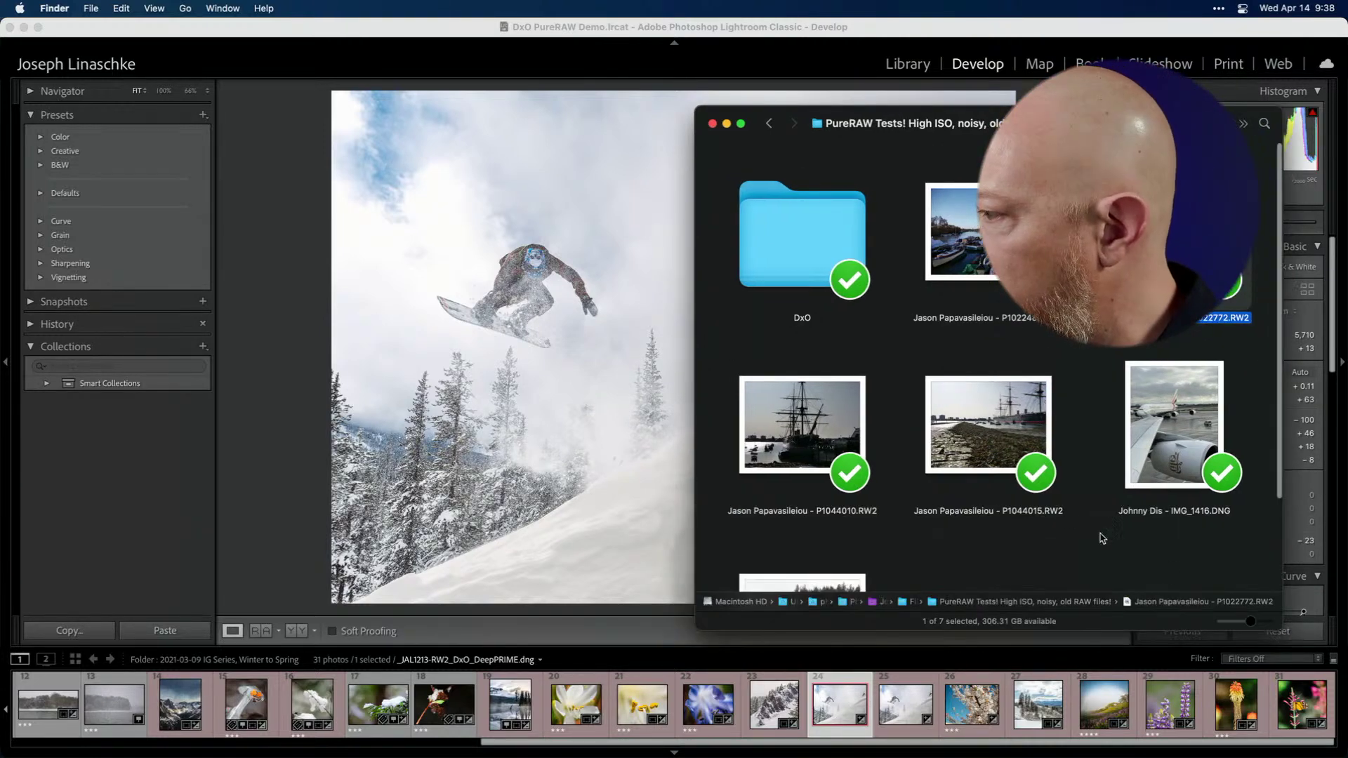
{"action": "scroll", "coordinate": [986, 461], "scroll_direction": "down", "scroll_amount": 3}
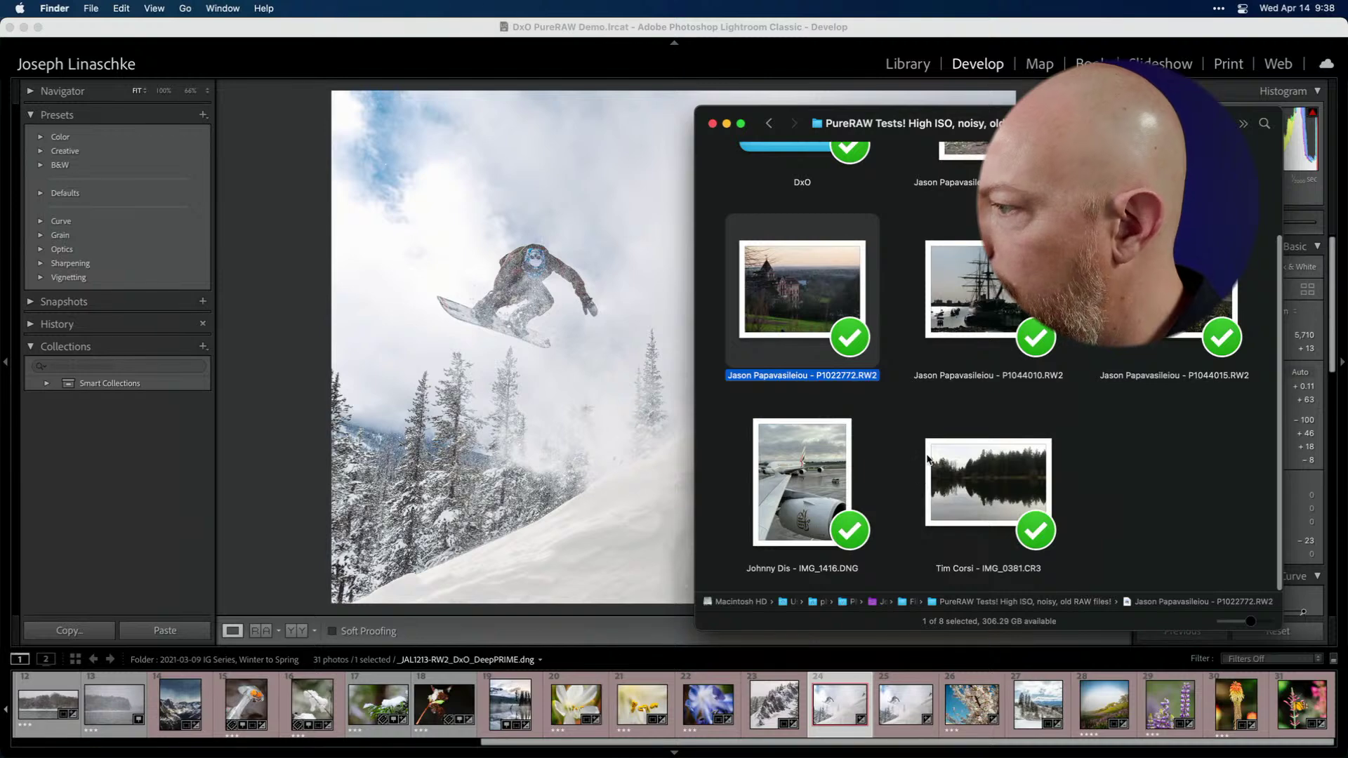
{"action": "scroll", "coordinate": [928, 460], "scroll_direction": "up", "scroll_amount": 3}
{"action": "left_click", "coordinate": [1077, 371]}
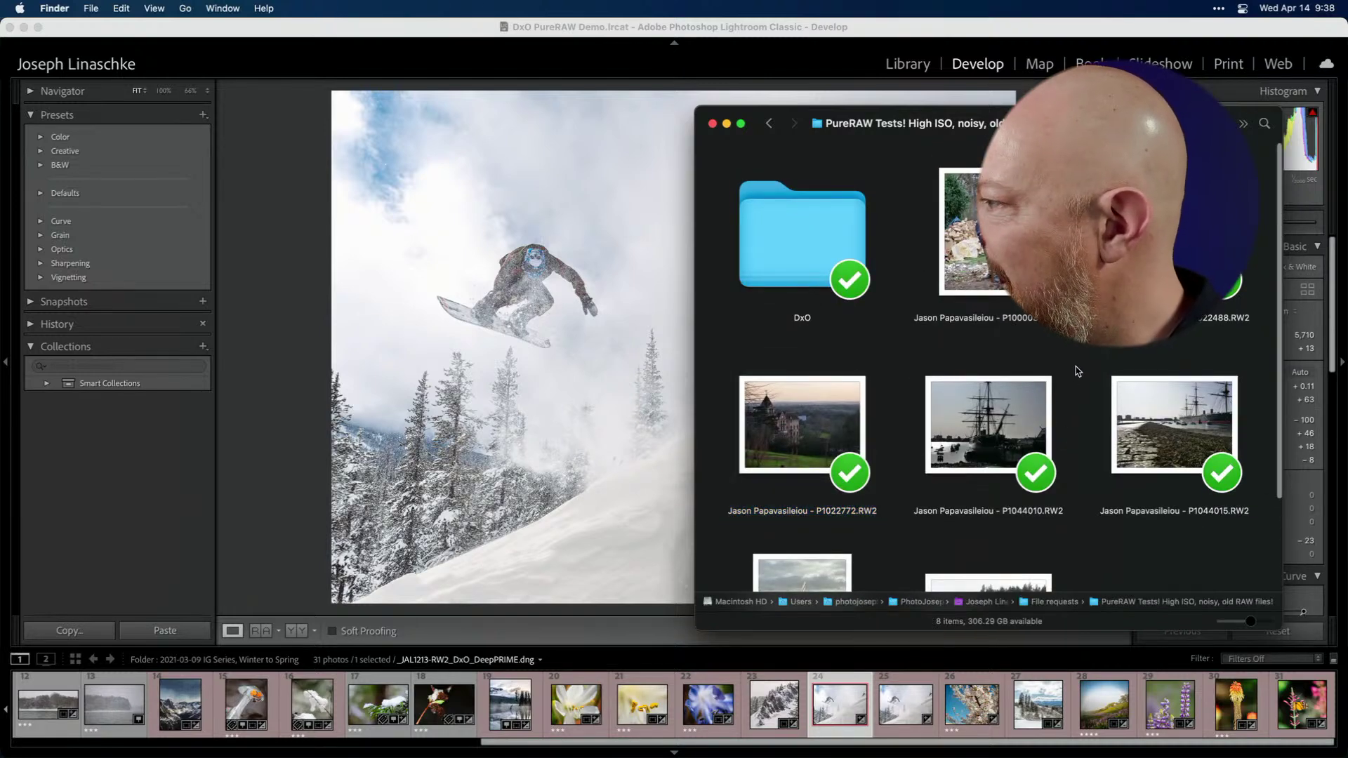
- Switch to DxO PureRAW, and bring the Finder folder window back in front of it
{"action": "key", "text": "super+Tab"}
{"action": "key", "text": "Tab"}
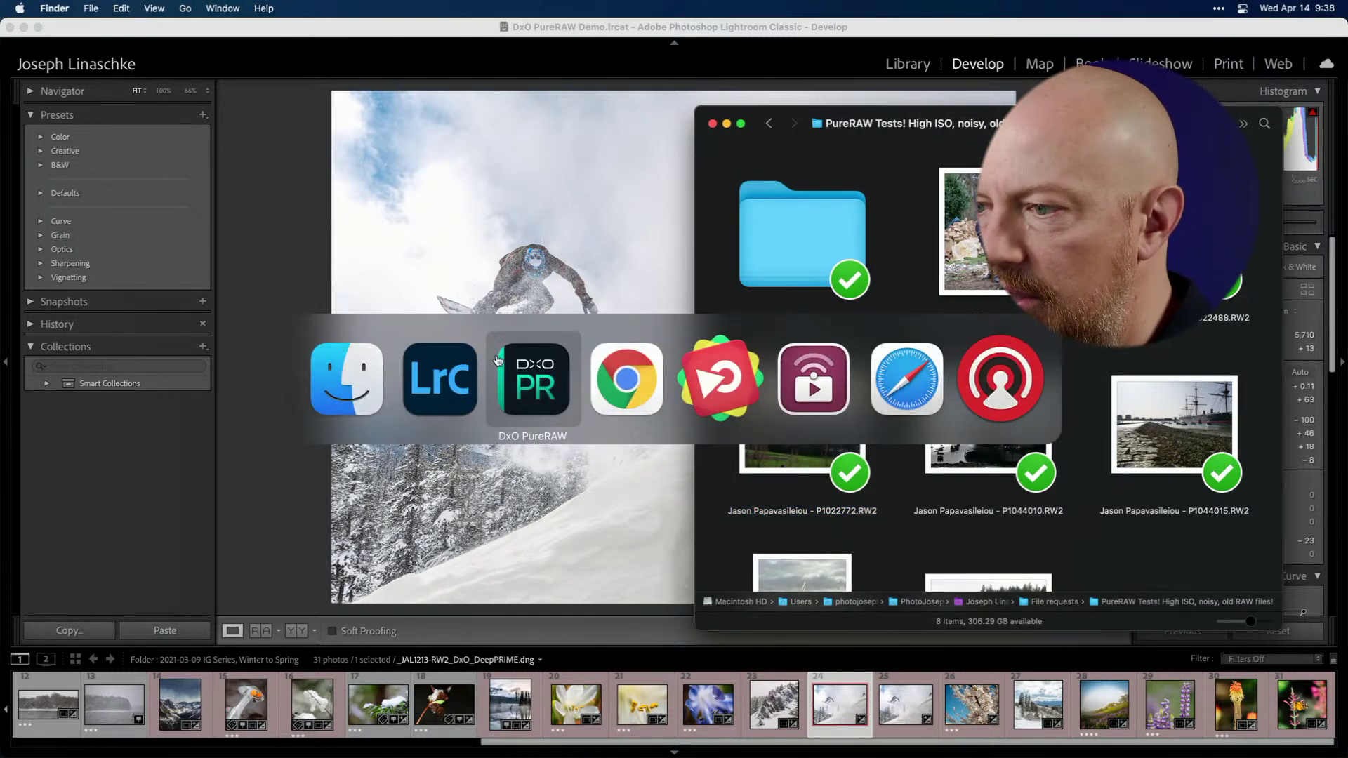
{"action": "key", "text": "Tab"}
{"action": "key", "text": "super+shift+Tab"}
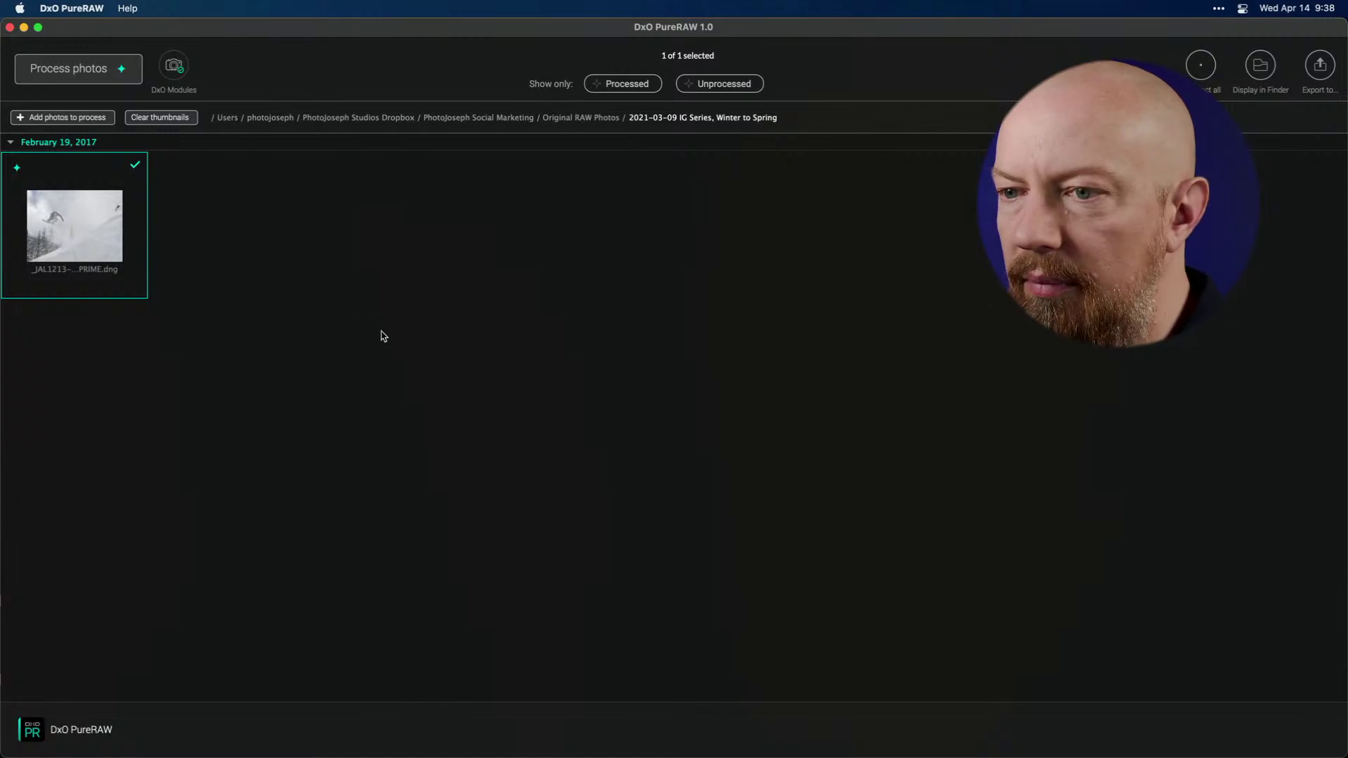
{"action": "key", "text": "super+Tab"}
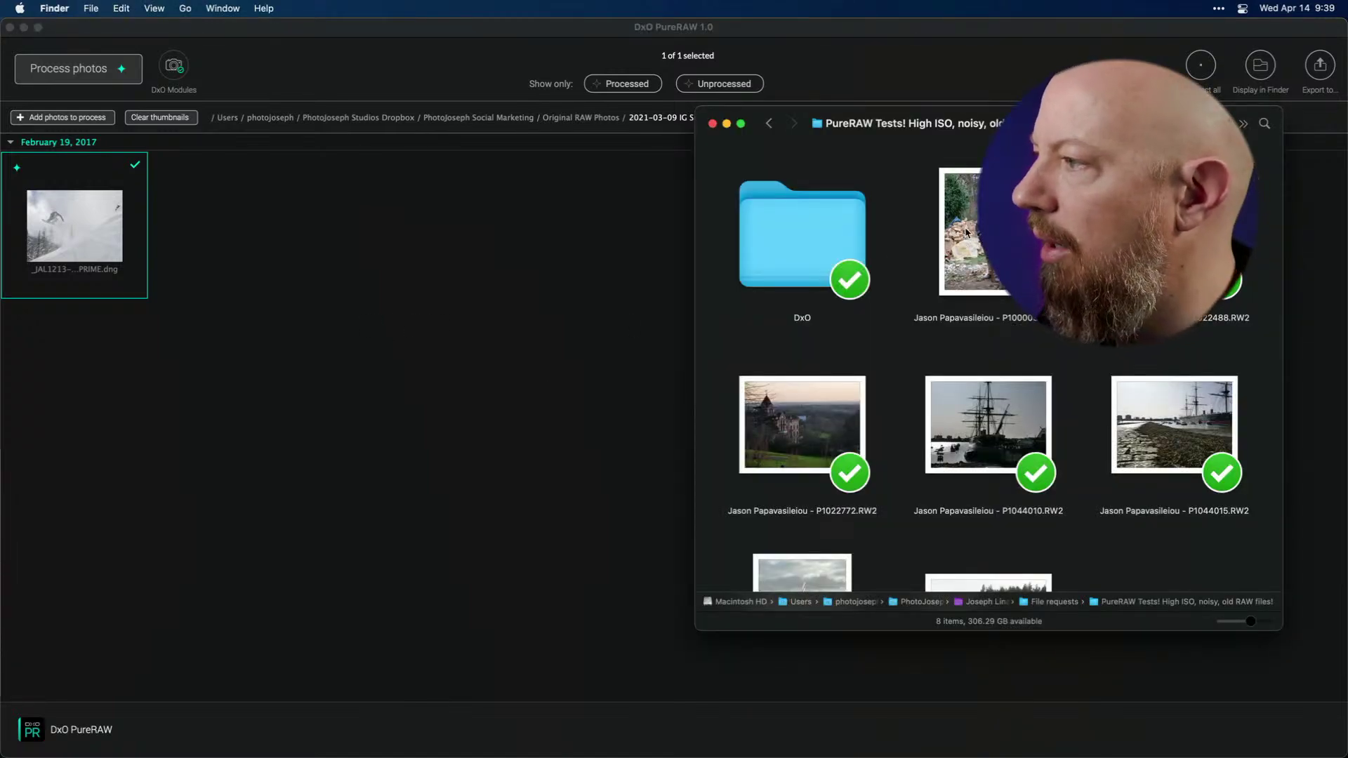
- Select the RW2 files ending in 031, 22488, 44010 and 44015 in the test folder and add them to DxO PureRAW
{"action": "left_click", "coordinate": [966, 232]}
{"action": "left_click", "coordinate": [1174, 231], "text": "super"}
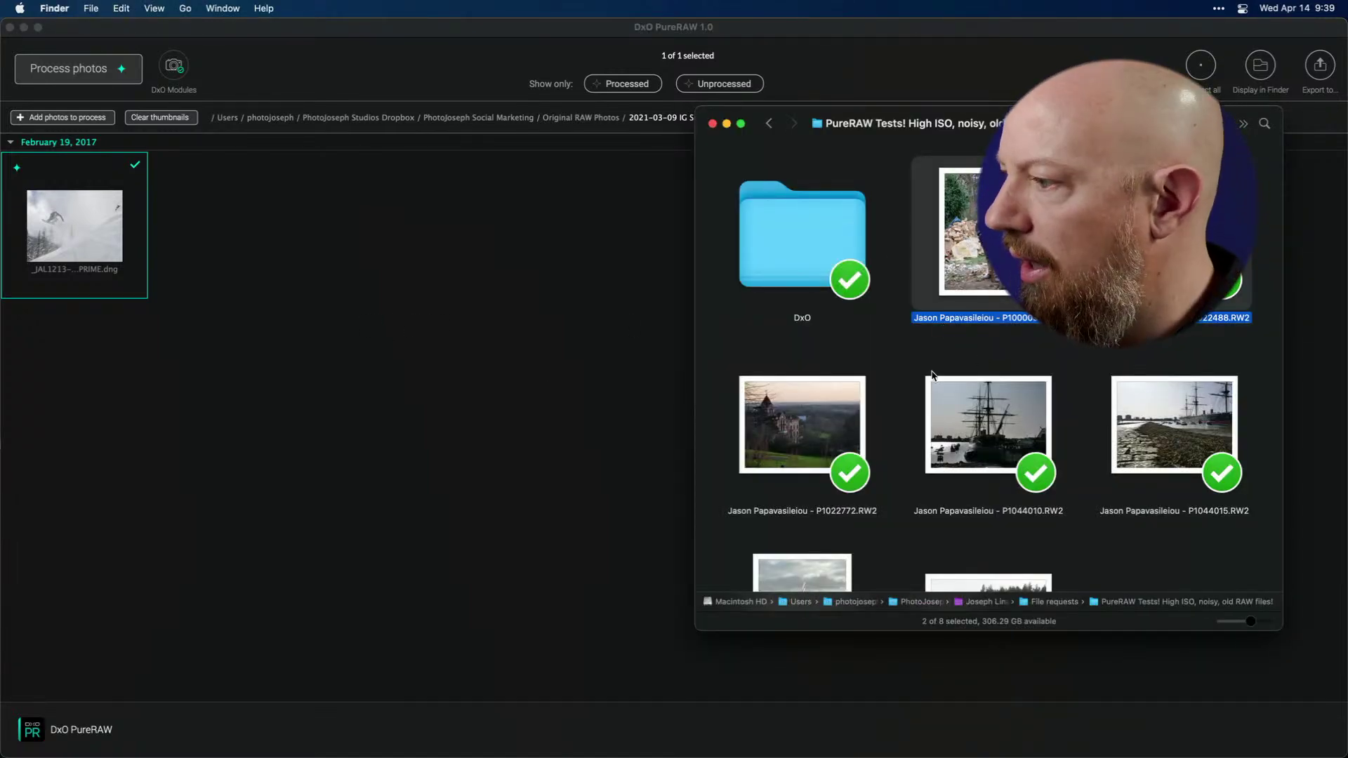
{"action": "scroll", "coordinate": [932, 376], "scroll_direction": "down", "scroll_amount": 3}
{"action": "left_click", "coordinate": [985, 319], "text": "super"}
{"action": "left_click", "coordinate": [1174, 316], "text": "super"}
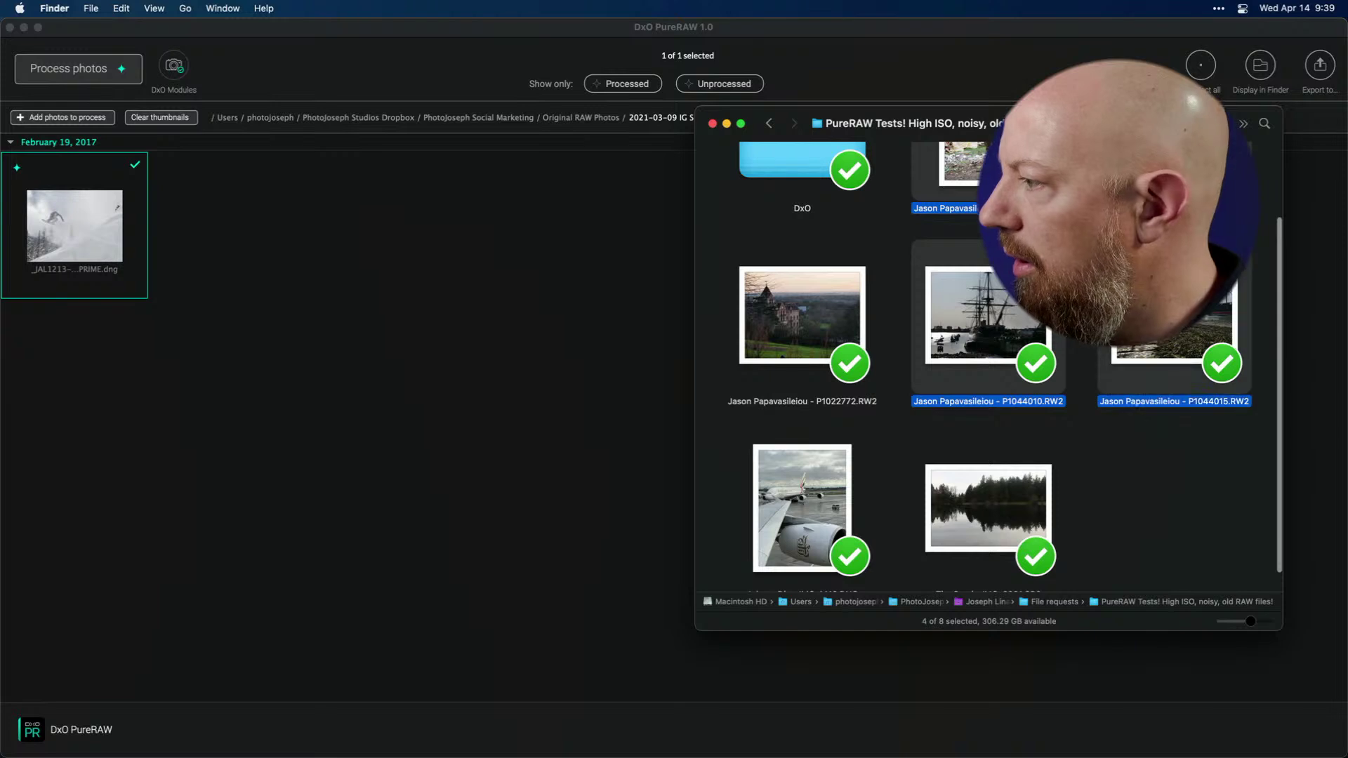
{"action": "scroll", "coordinate": [982, 375], "scroll_direction": "down", "scroll_amount": 2}
{"action": "scroll", "coordinate": [979, 383], "scroll_direction": "up", "scroll_amount": 3}
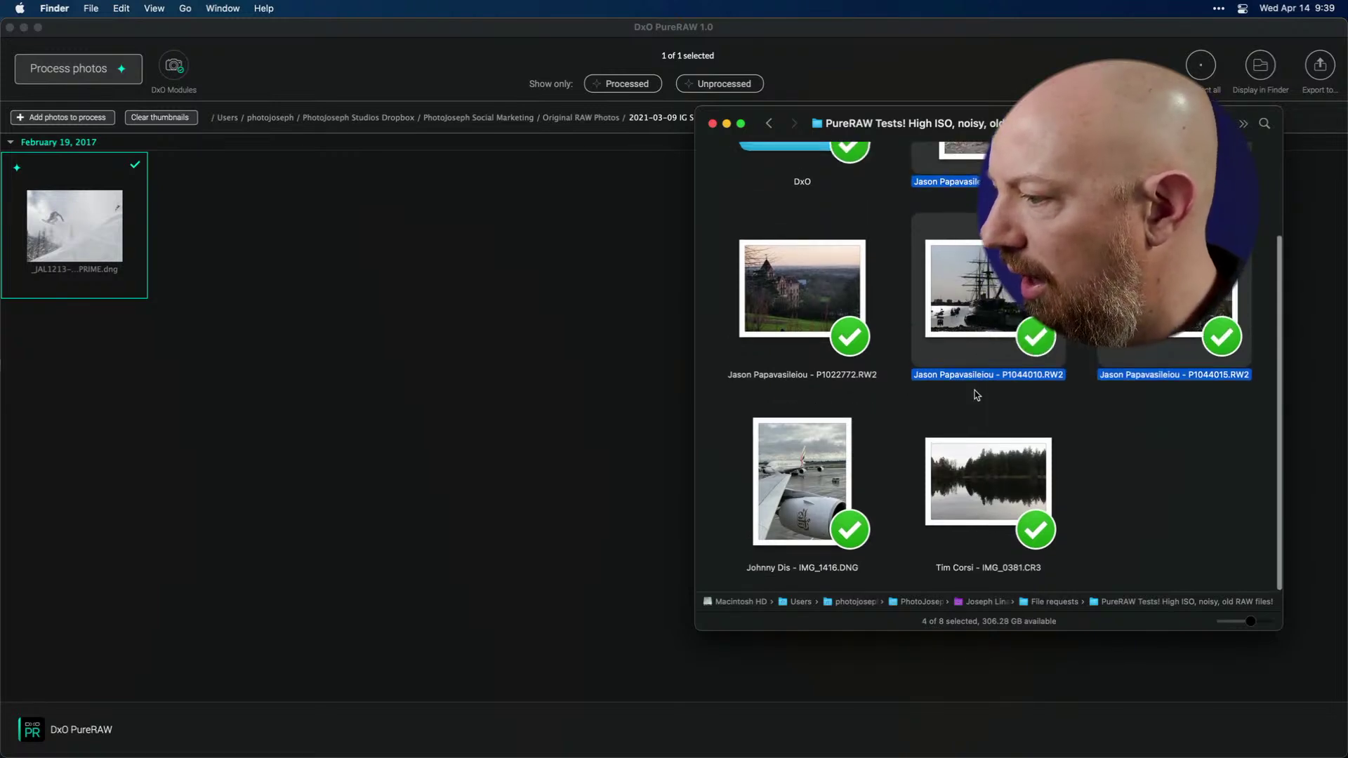
{"action": "scroll", "coordinate": [972, 389], "scroll_direction": "up", "scroll_amount": 1}
{"action": "scroll", "coordinate": [970, 391], "scroll_direction": "up", "scroll_amount": 2}
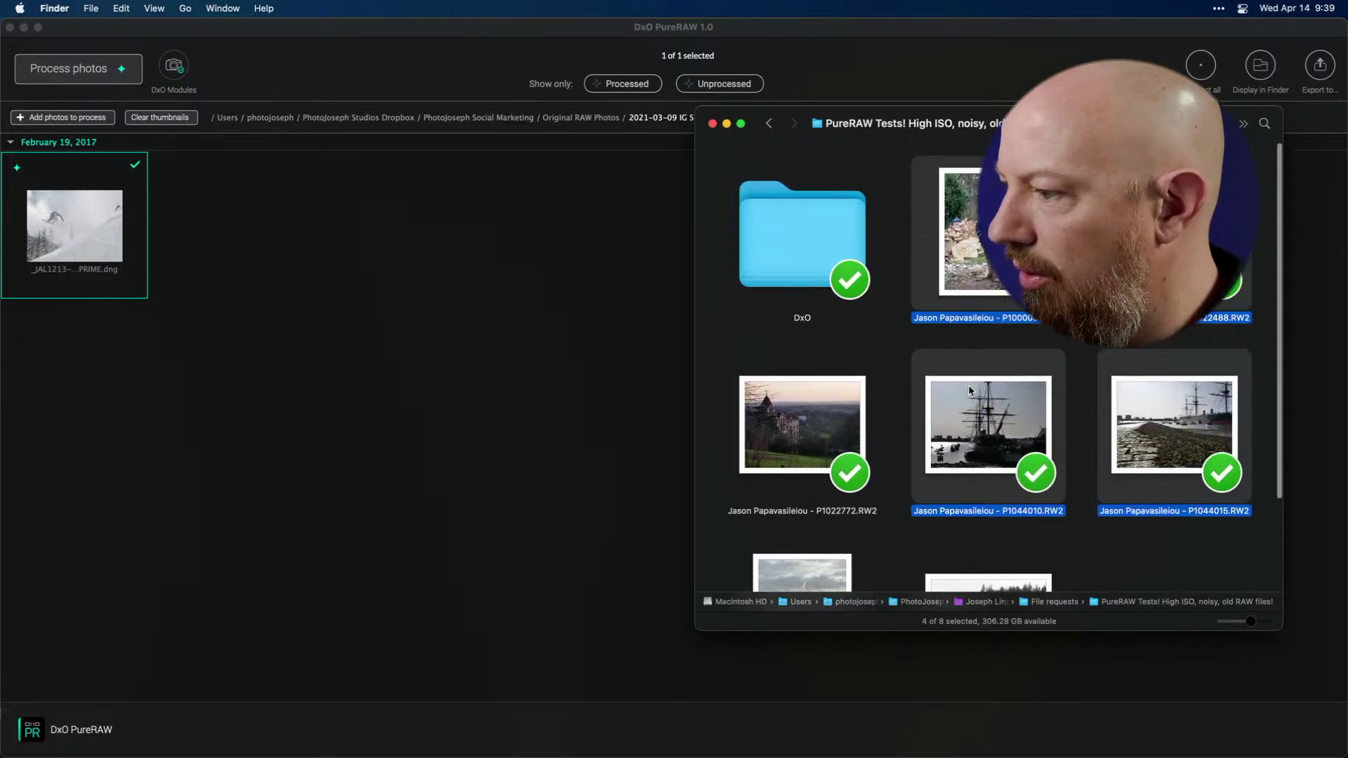
{"action": "left_click_drag", "start_coordinate": [448, 347], "coordinate": [348, 283]}
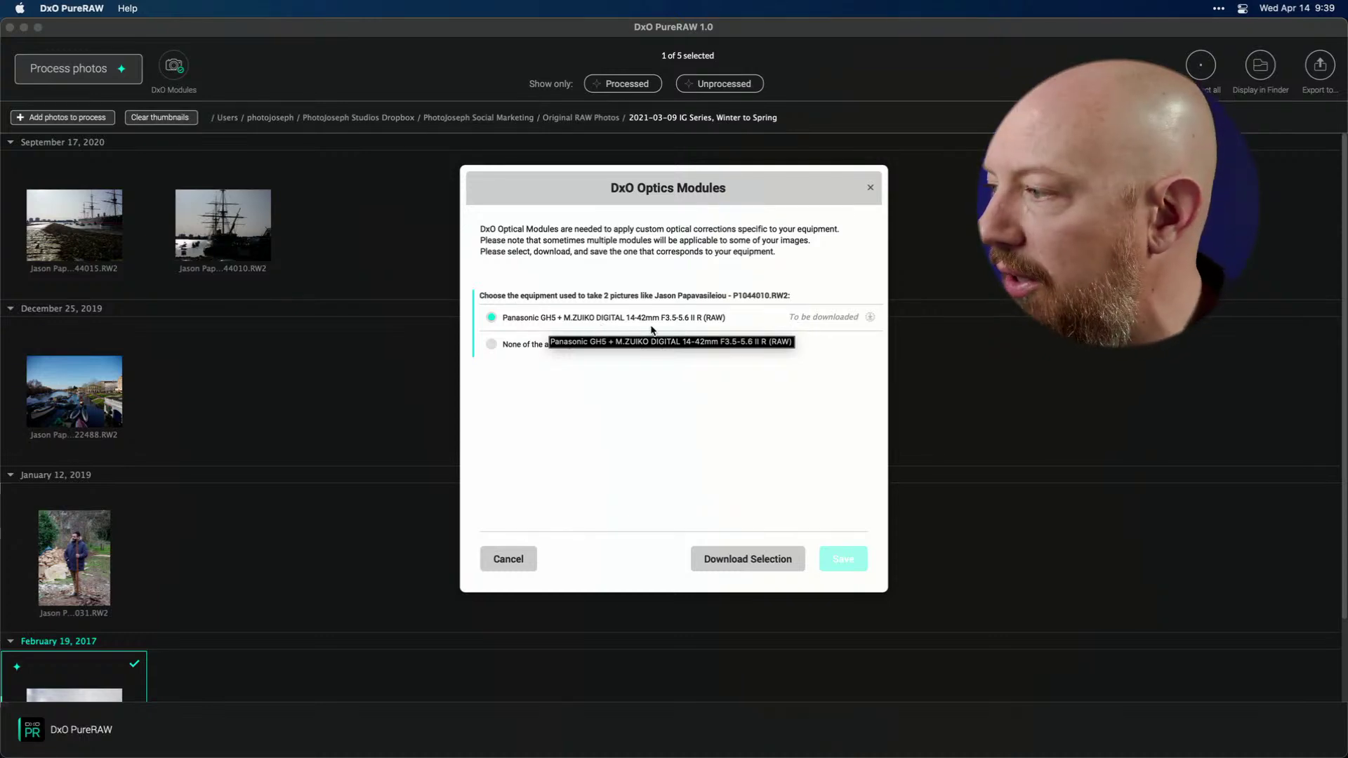
- Download and save the Panasonic GH5 + M.ZUIKO DIGITAL 14-42mm F3.5-5.6 II R (RAW) optics module, and clear the photo selection
{"action": "left_click", "coordinate": [756, 564]}
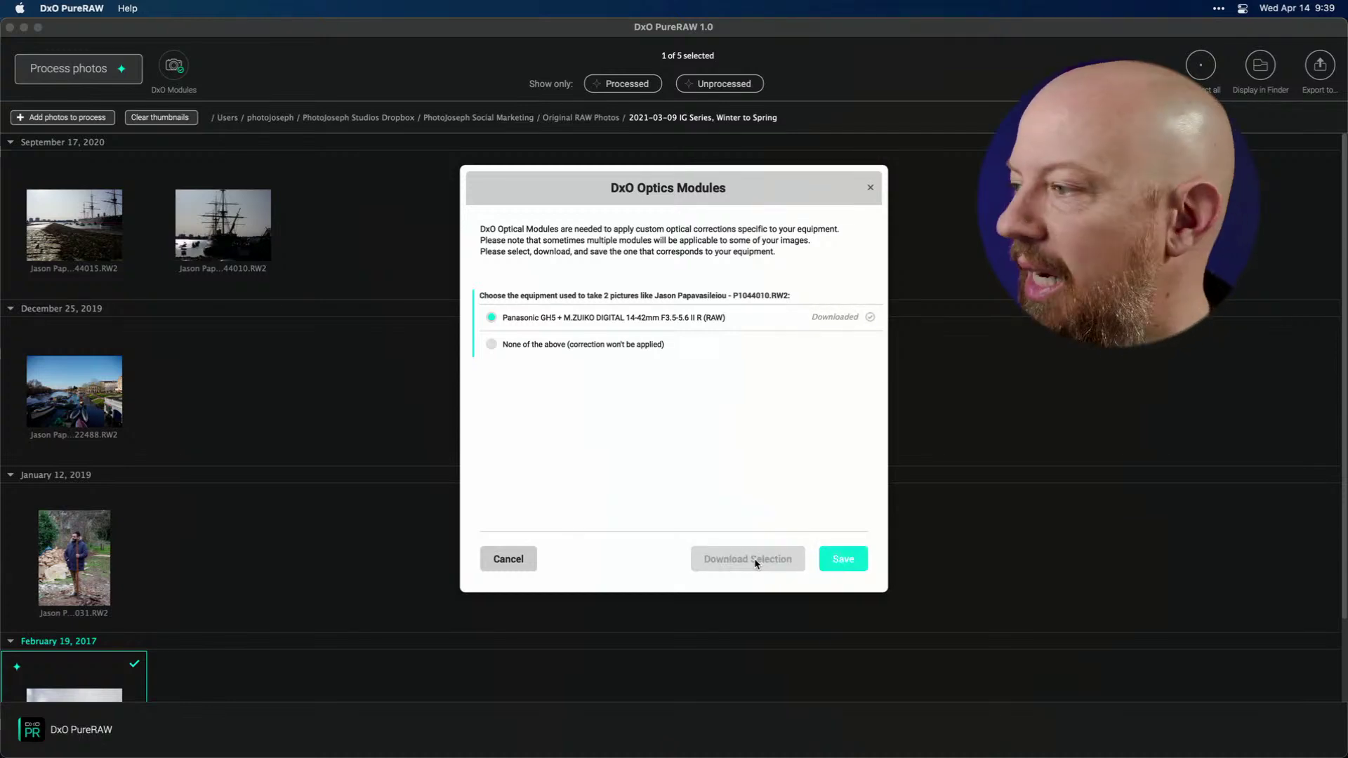
{"action": "left_click", "coordinate": [841, 559]}
{"action": "left_click", "coordinate": [431, 404]}
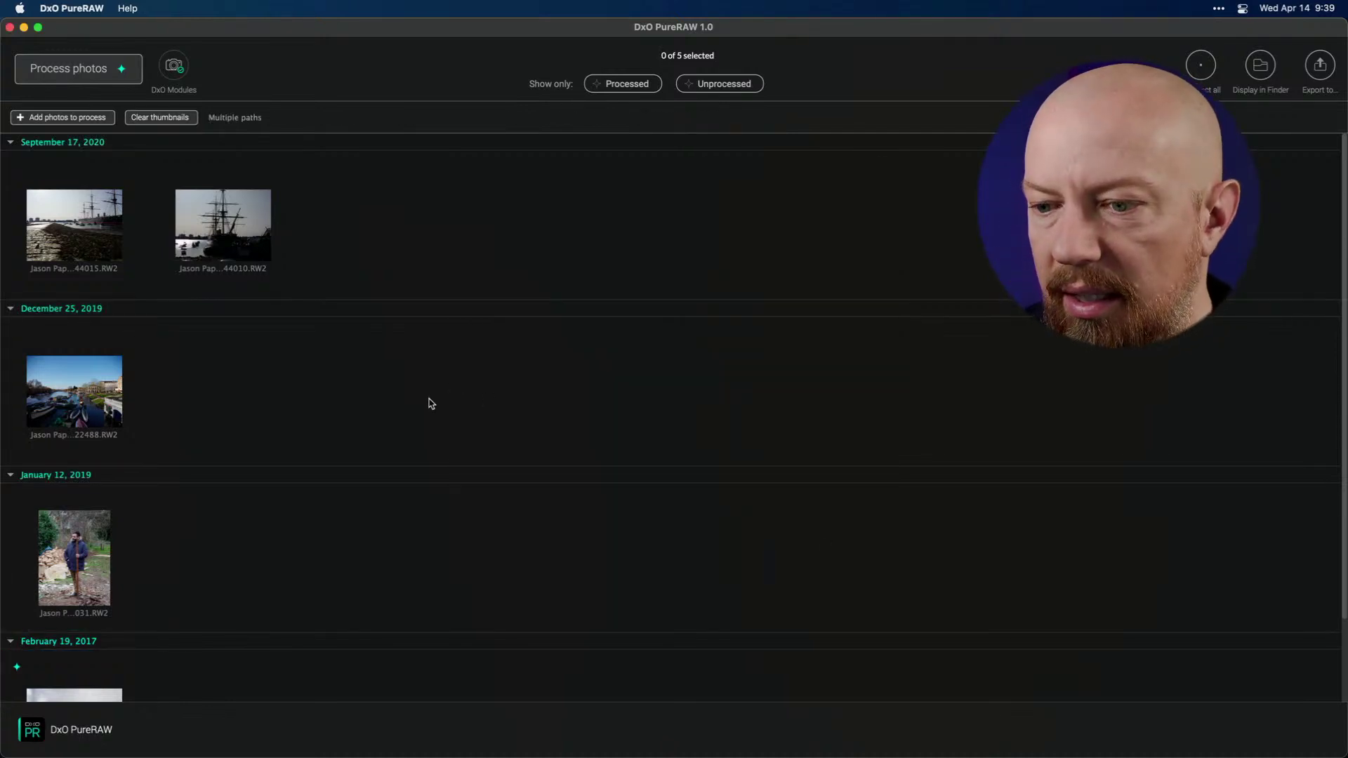
- Select all photos, show only the unprocessed ones, and process the four RW2 files
{"action": "scroll", "coordinate": [182, 407], "scroll_direction": "down", "scroll_amount": 3}
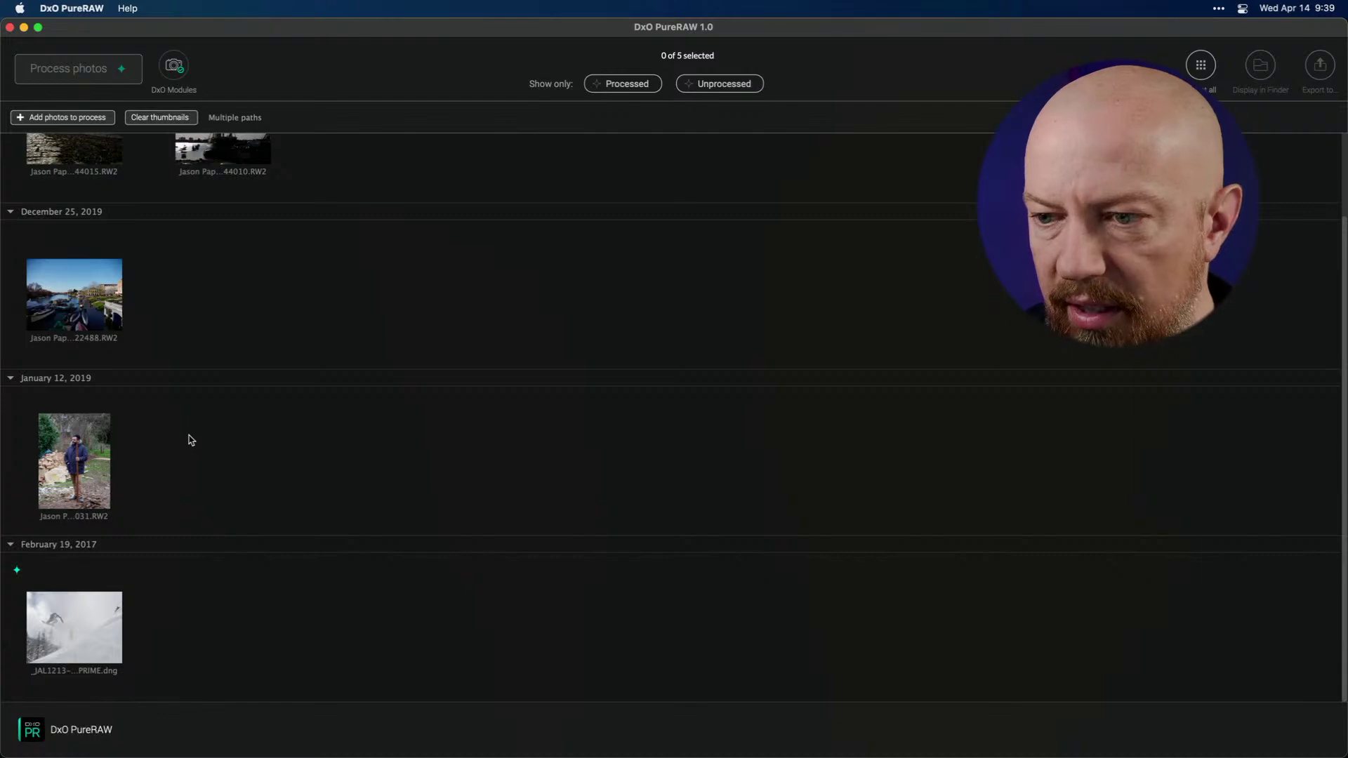
{"action": "key", "text": "super+a"}
{"action": "scroll", "coordinate": [190, 432], "scroll_direction": "up", "scroll_amount": 3}
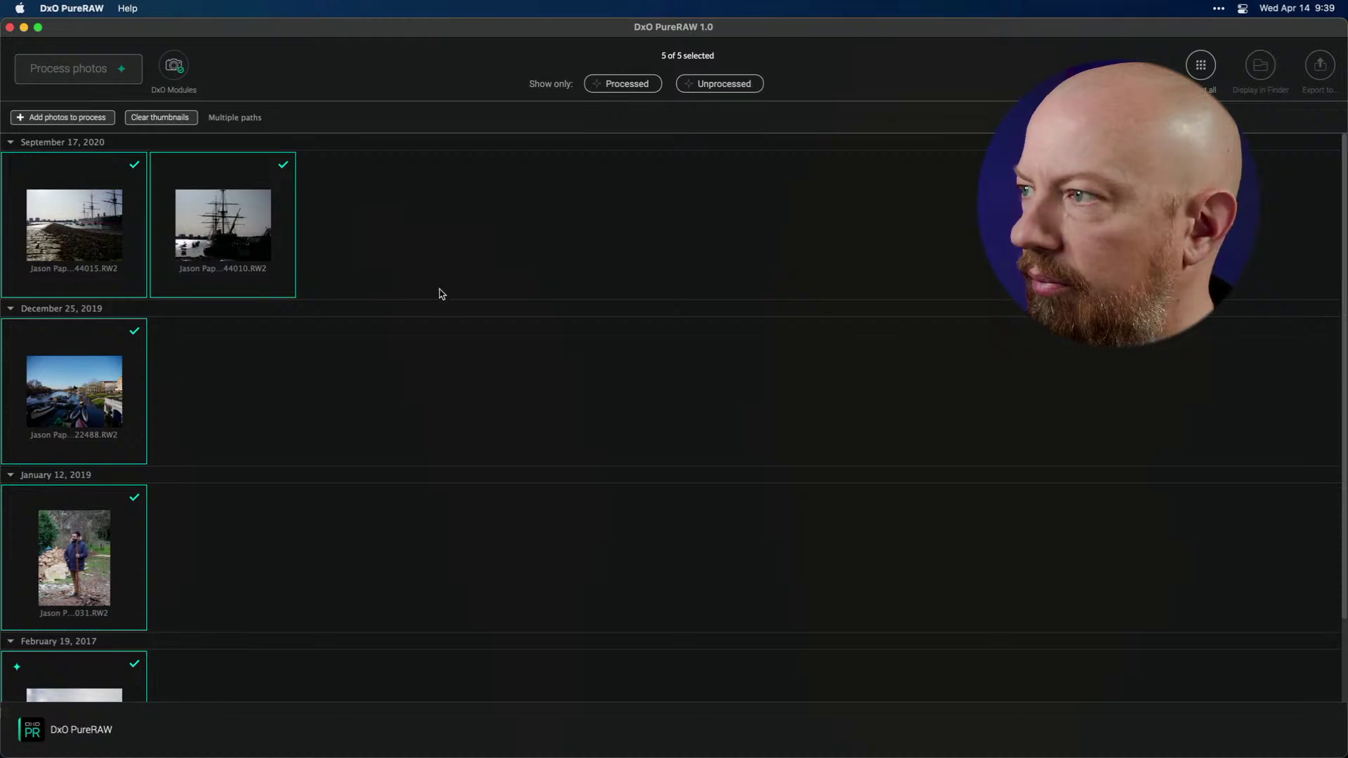
{"action": "left_click", "coordinate": [710, 90]}
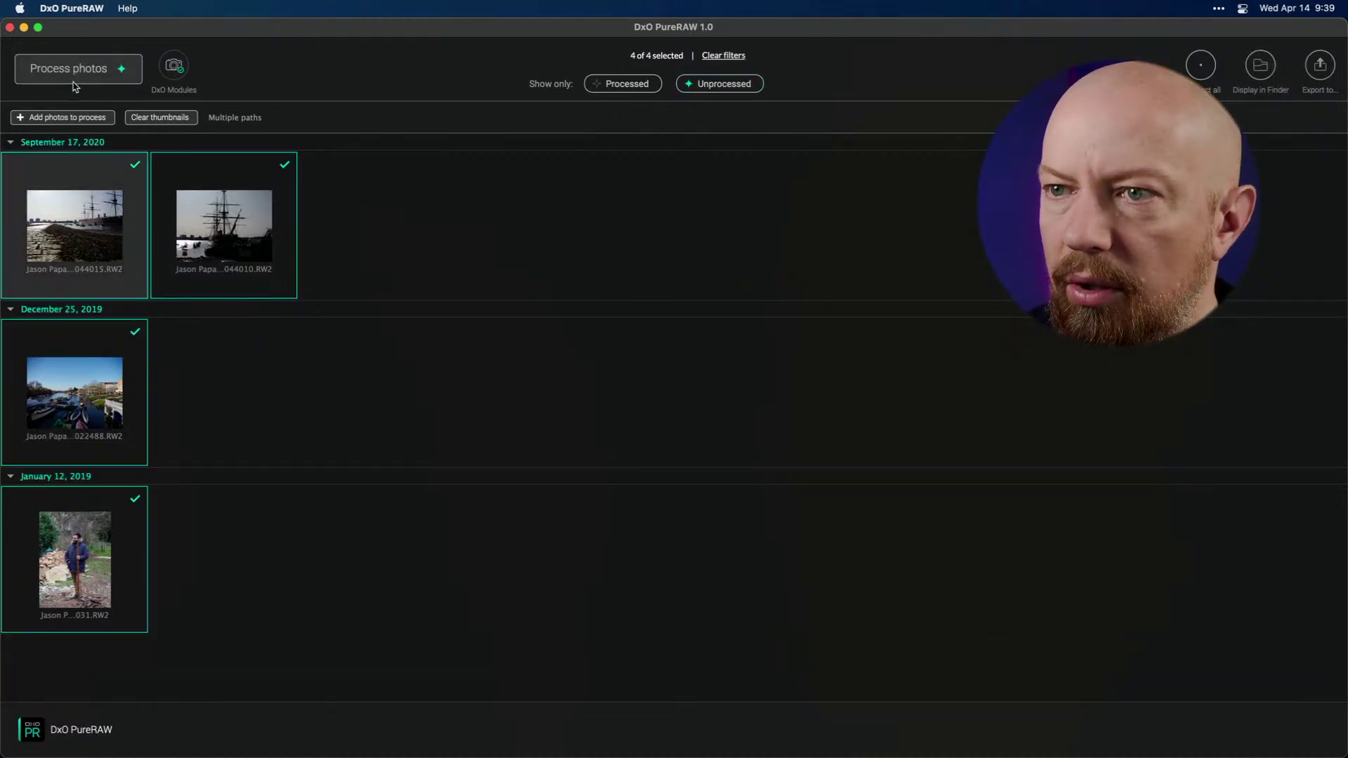
{"action": "left_click", "coordinate": [119, 73]}
{"action": "left_click", "coordinate": [786, 556]}
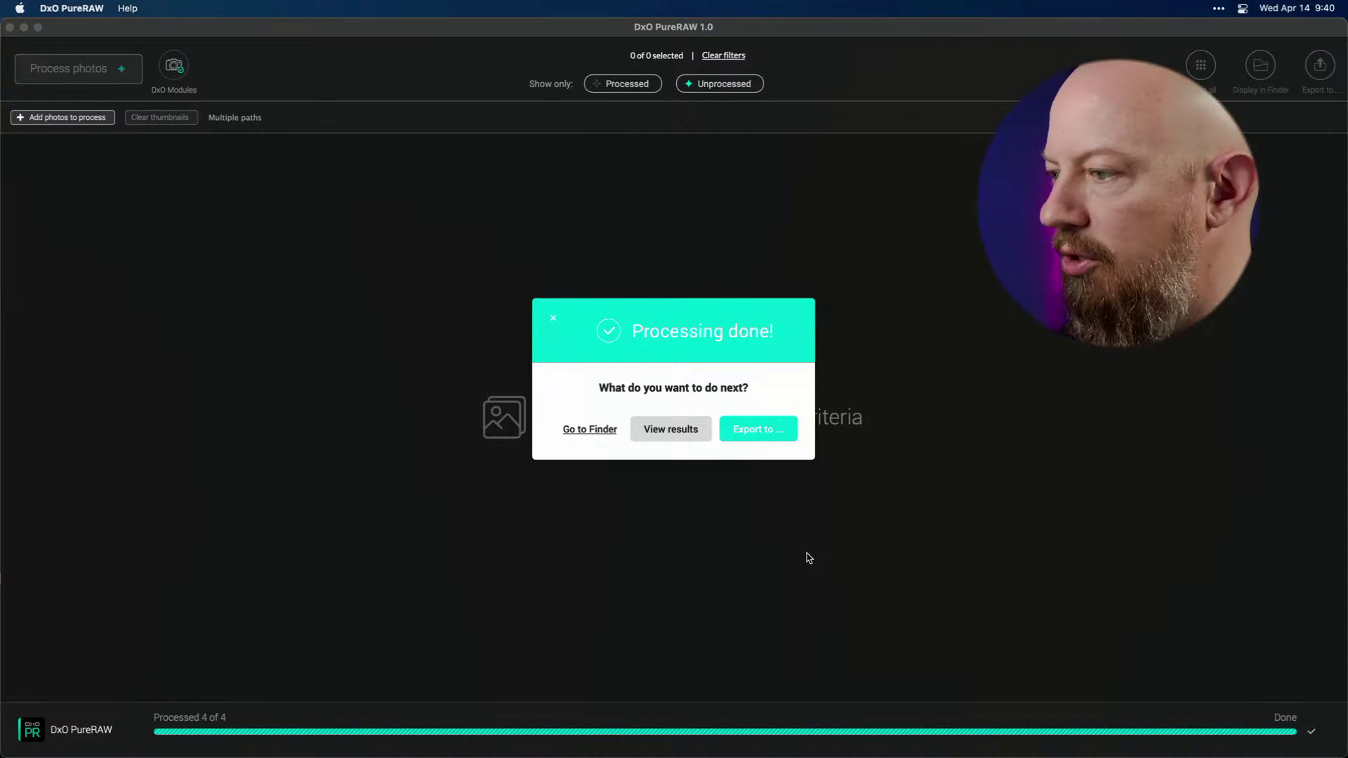
- Dismiss the completion dialog with its export option, remove the Unprocessed filter, and select the four newly processed DNGs
{"action": "left_click", "coordinate": [781, 433]}
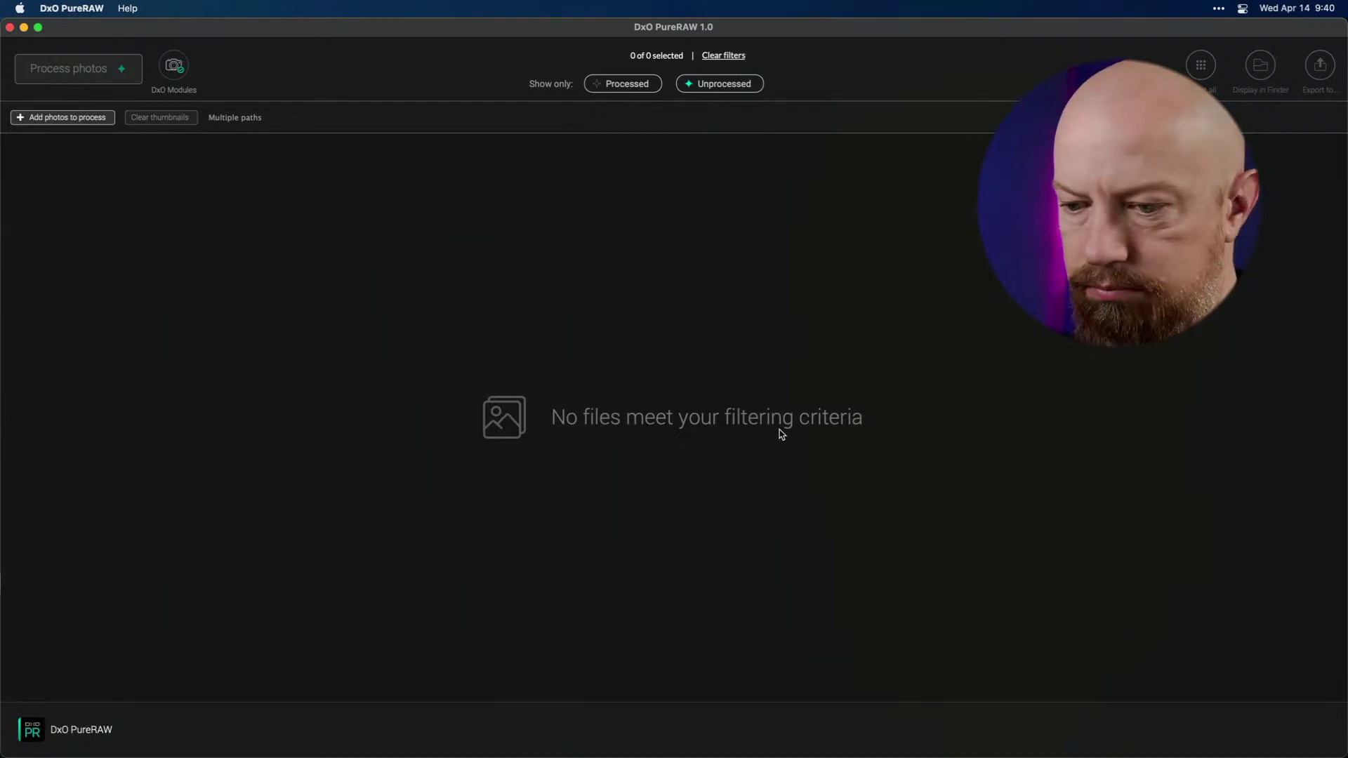
{"action": "left_click", "coordinate": [716, 90]}
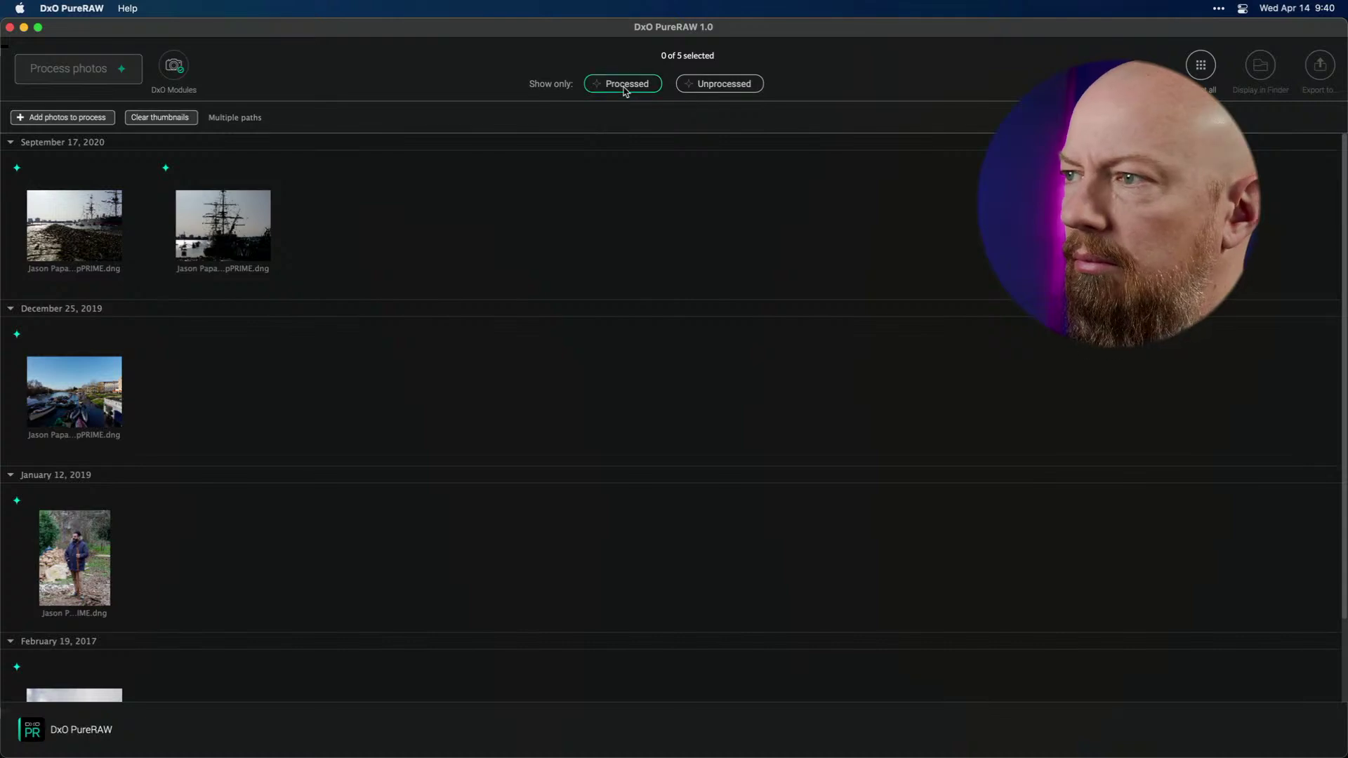
{"action": "left_click", "coordinate": [98, 232]}
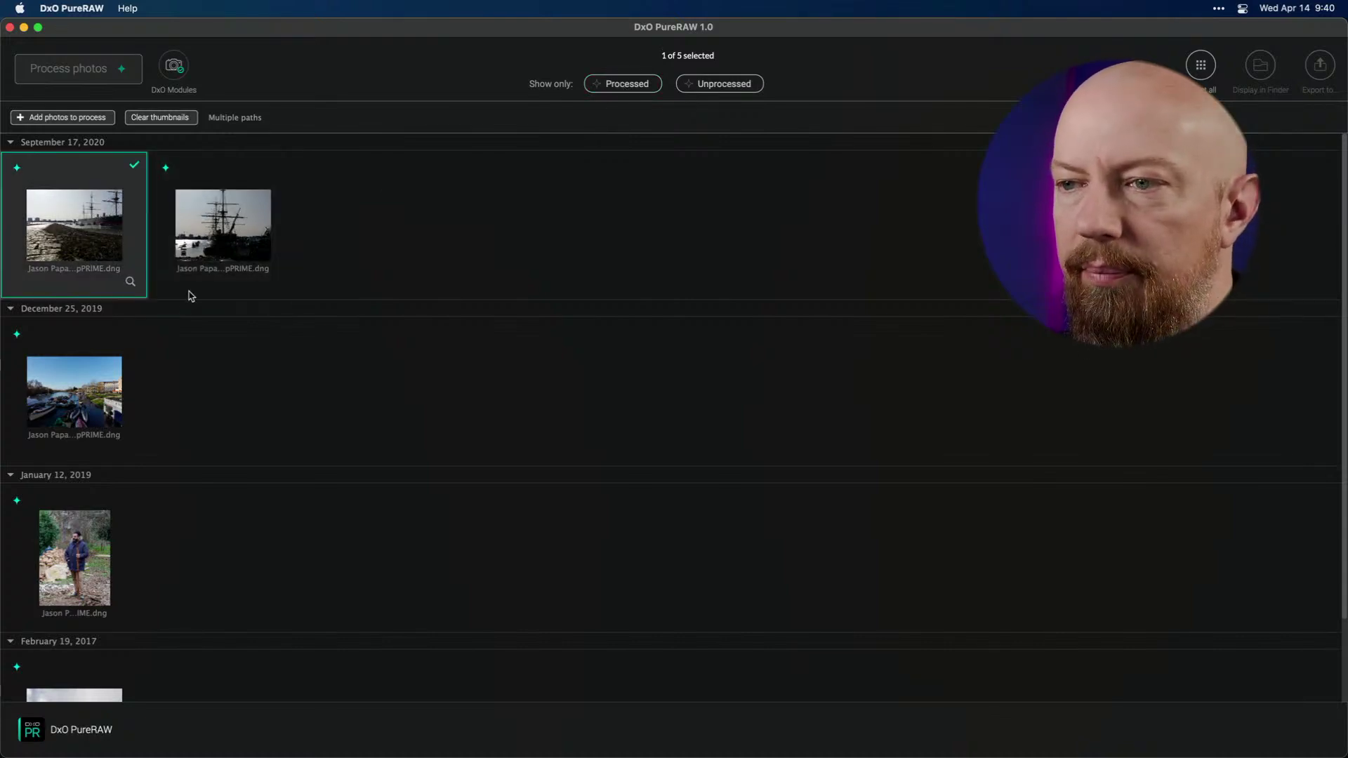
{"action": "left_click", "coordinate": [194, 284]}
{"action": "left_click", "coordinate": [91, 401]}
{"action": "left_click", "coordinate": [115, 531]}
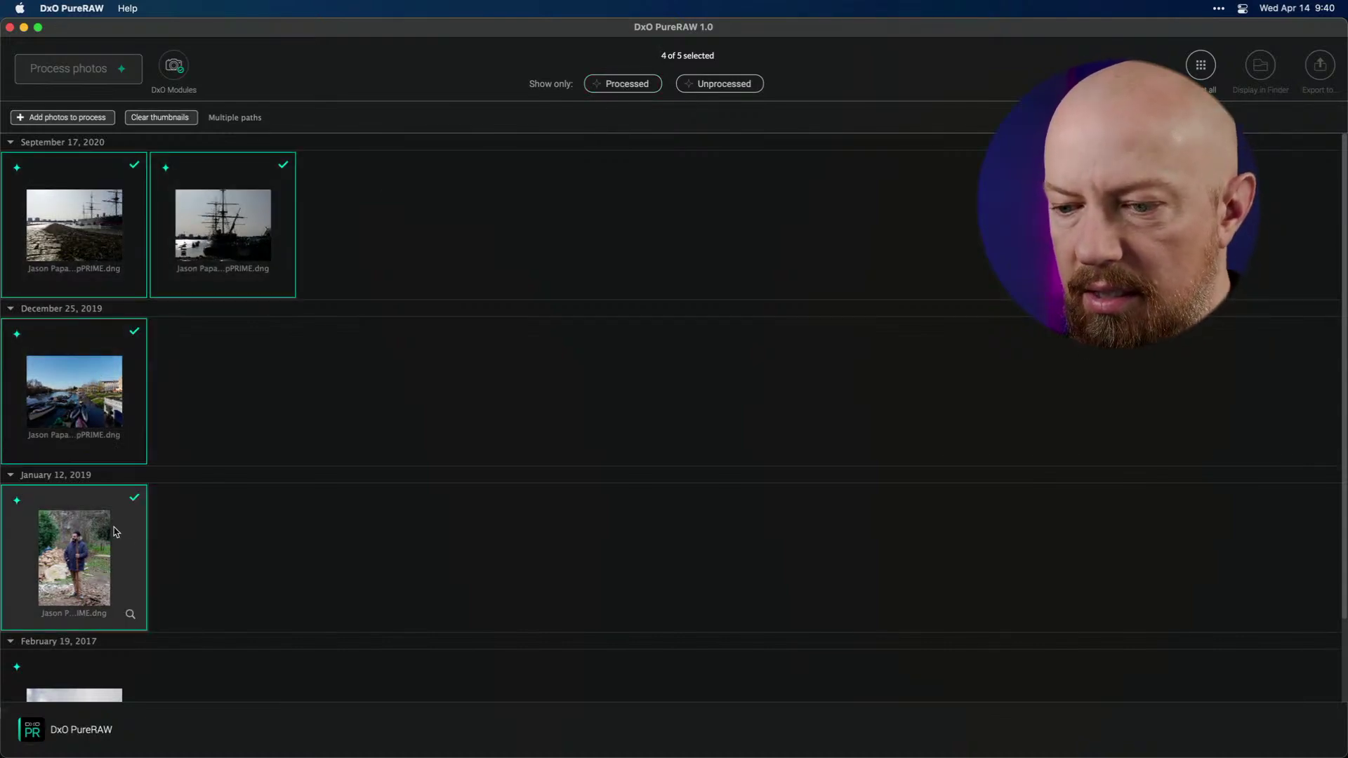
- Export the four selected processed DNGs to Adobe Lightroom Classic without including the original raw files
{"action": "scroll", "coordinate": [116, 531], "scroll_direction": "down", "scroll_amount": 3}
{"action": "left_click", "coordinate": [1320, 68]}
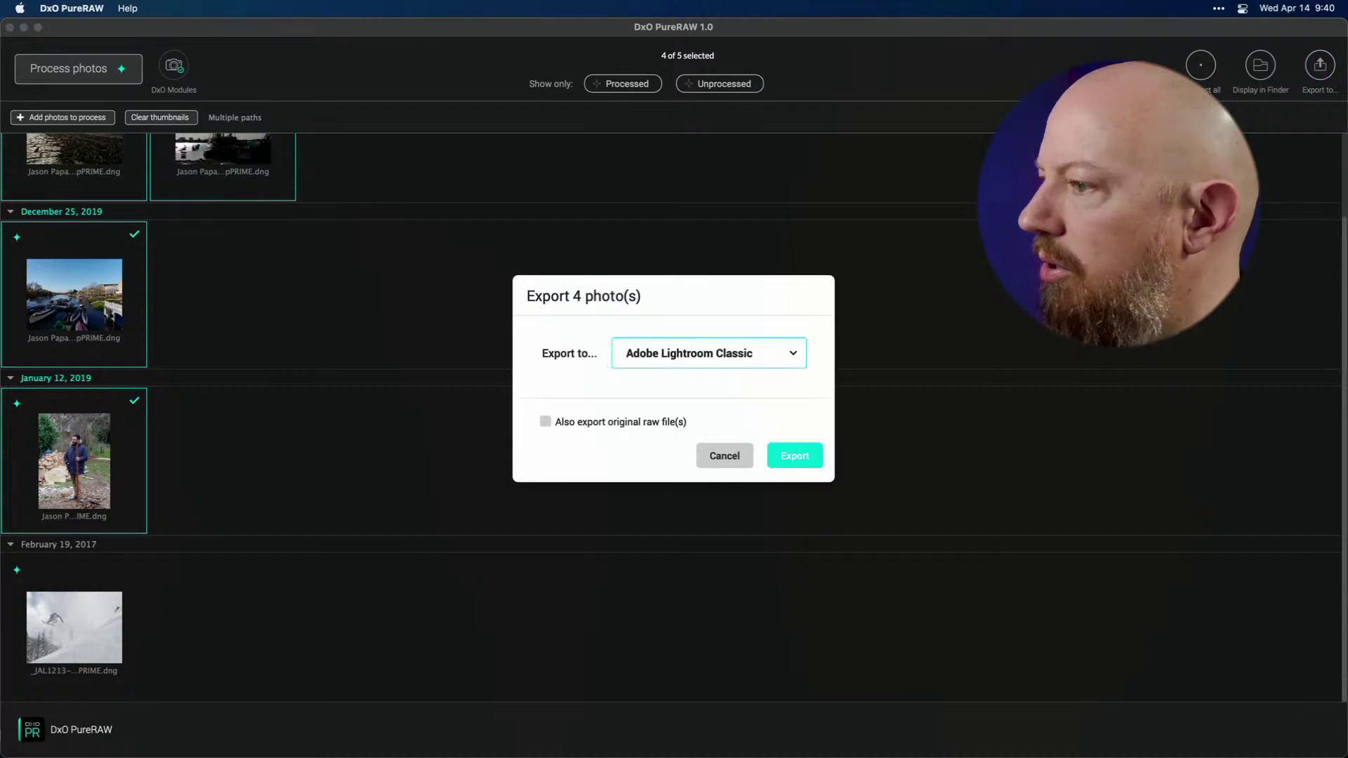
{"action": "left_click", "coordinate": [786, 460]}
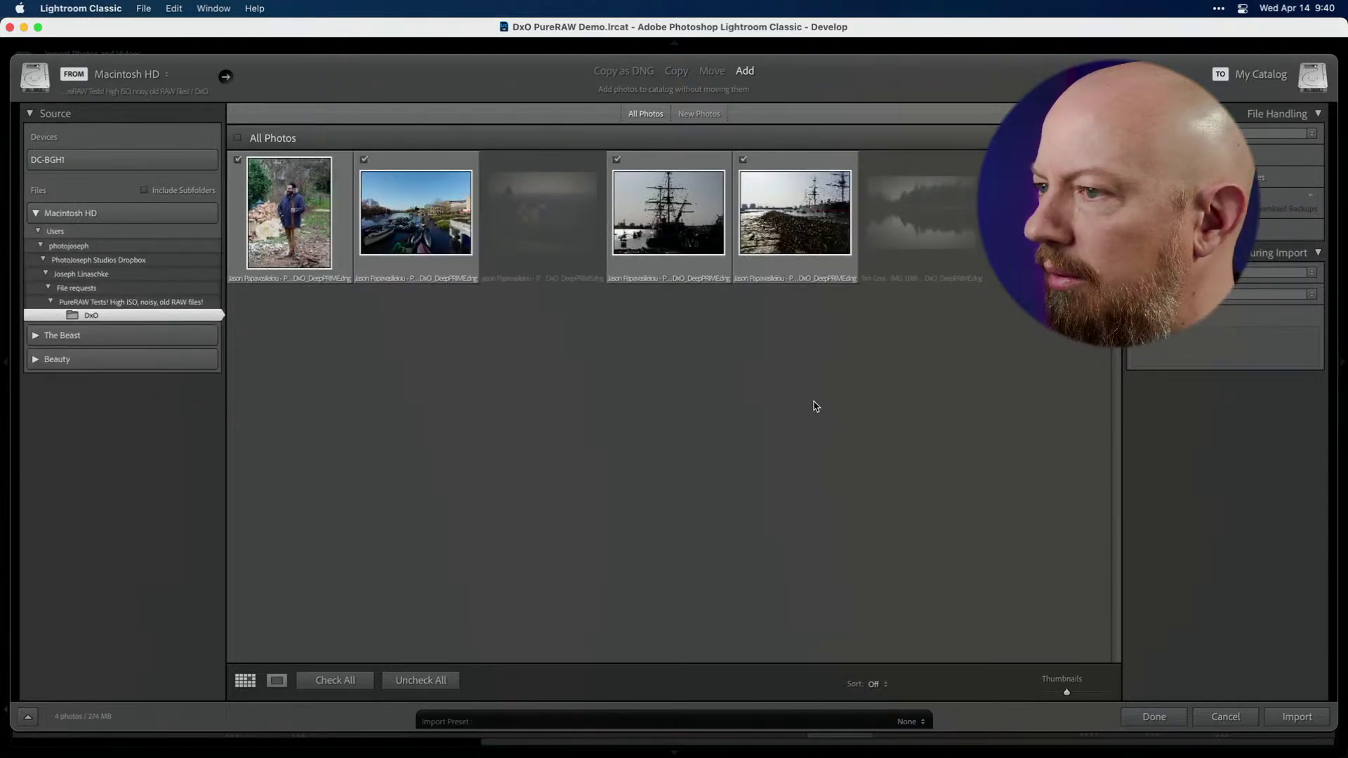
- Add the parent PureRAW Tests folder to the import source, include the RW2 originals such as P1022488, P1044010 and P1044015, and import them with the DNGs
{"action": "left_click", "coordinate": [123, 302], "text": "super"}
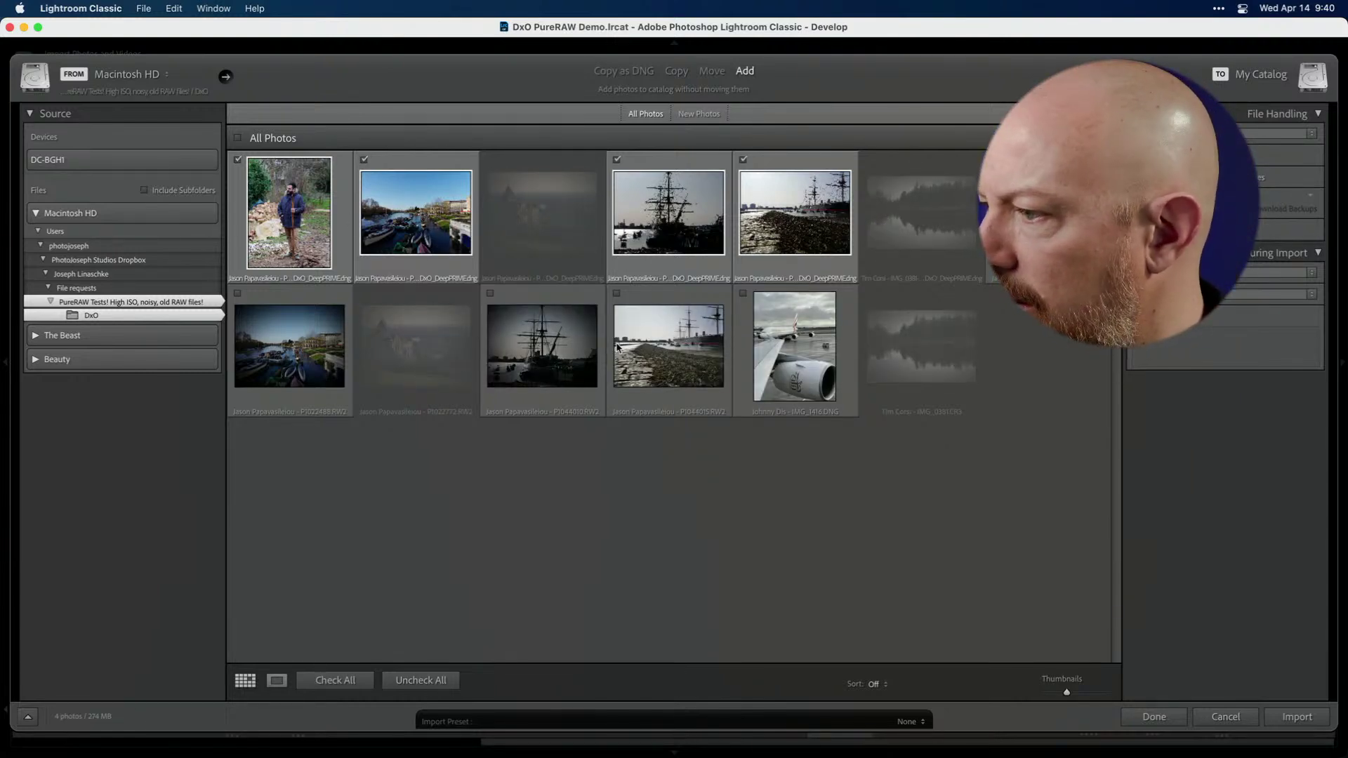
{"action": "left_click", "coordinate": [238, 294]}
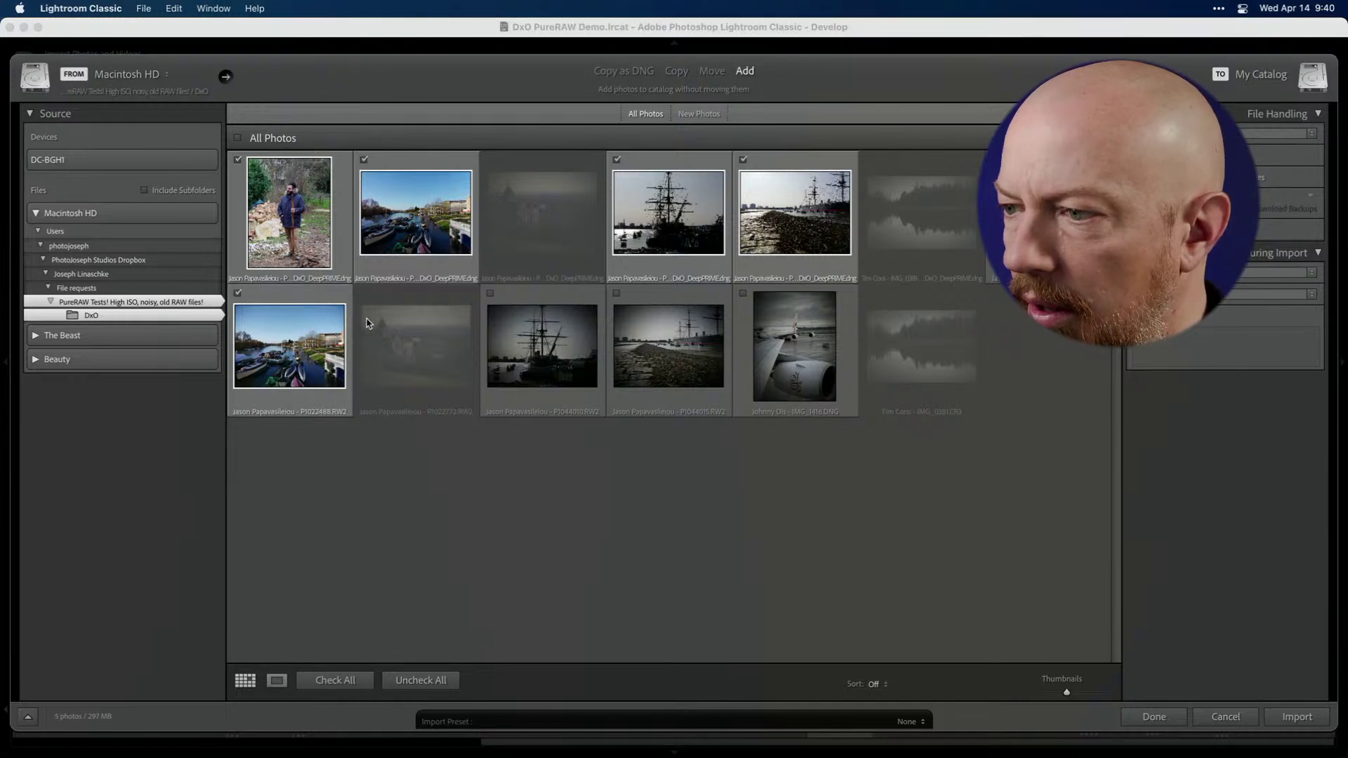
{"action": "left_click", "coordinate": [491, 294]}
{"action": "left_click", "coordinate": [616, 294]}
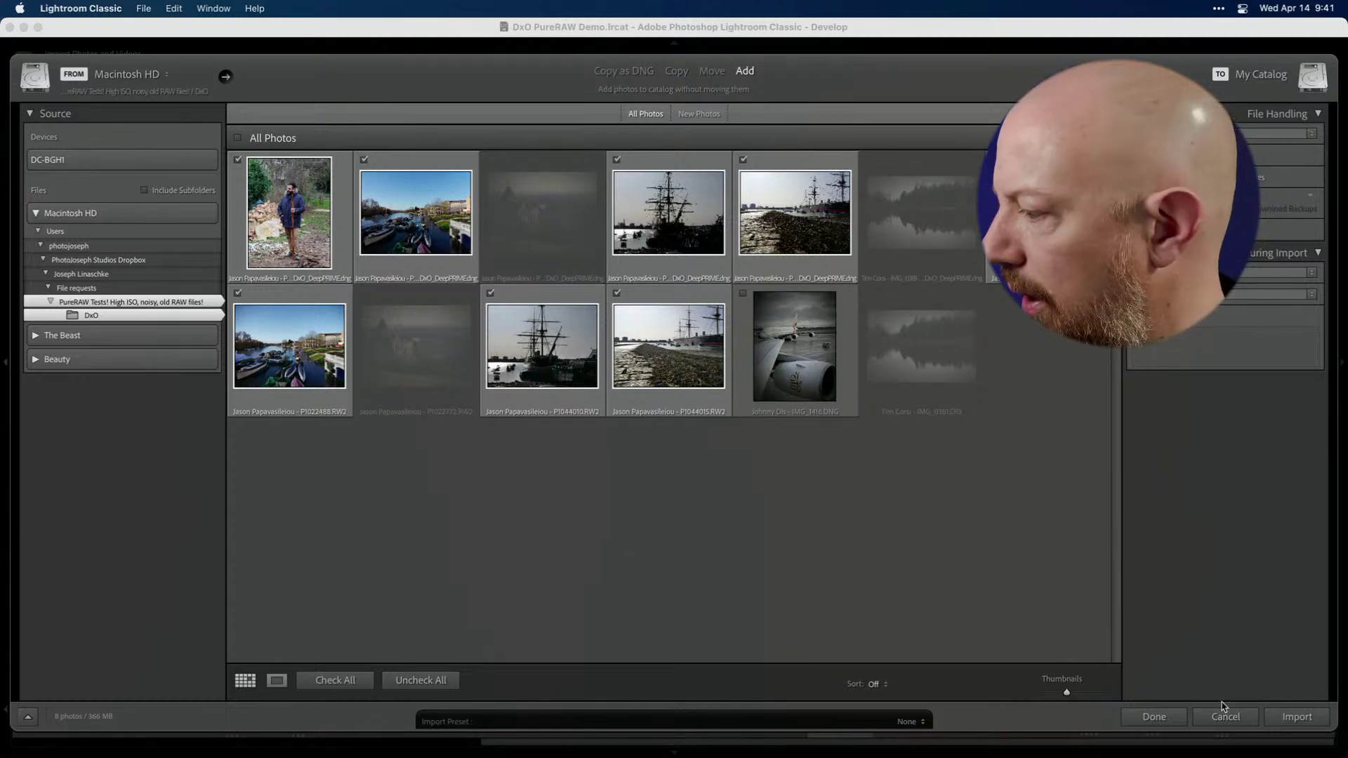
{"action": "left_click", "coordinate": [1297, 716]}
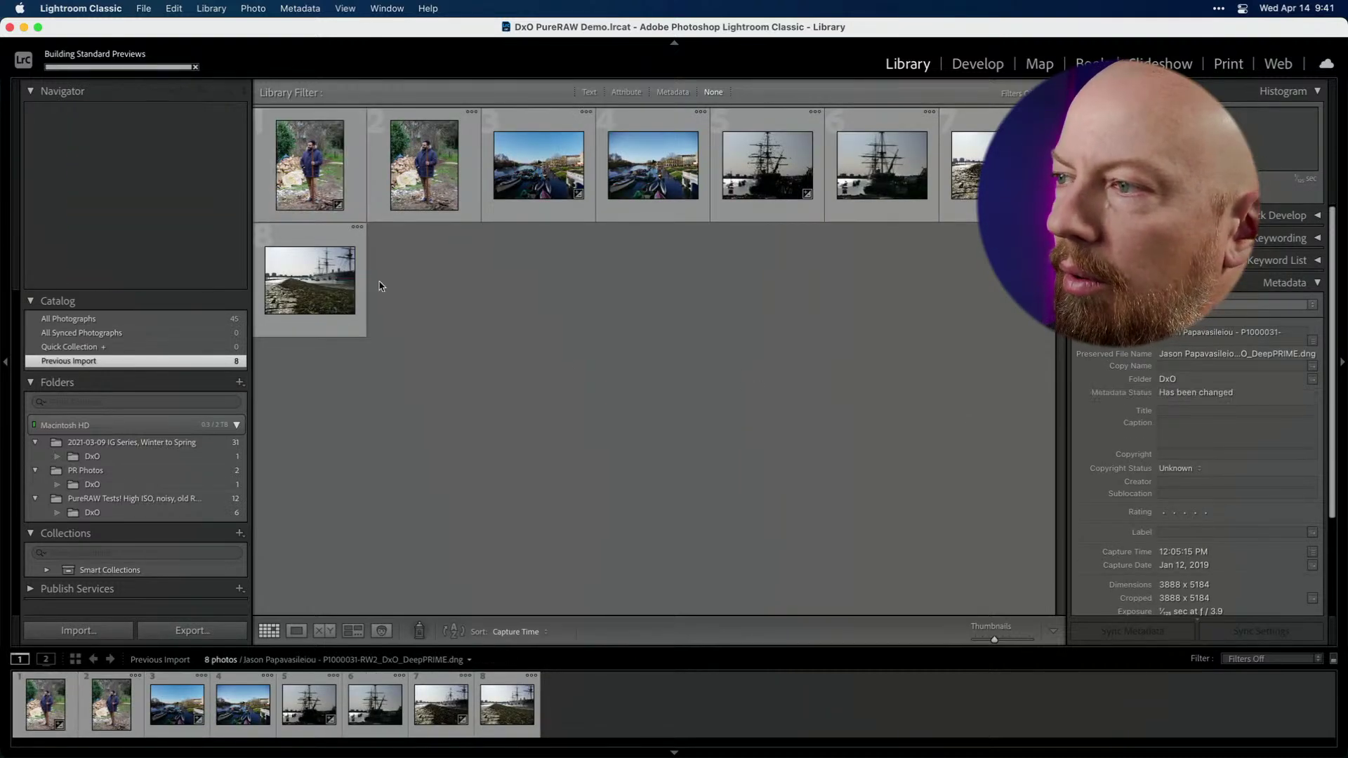
- Check the ISO and lens metadata of the originals P1000031.RW2 and P1022488.RW2
{"action": "left_click", "coordinate": [412, 156]}
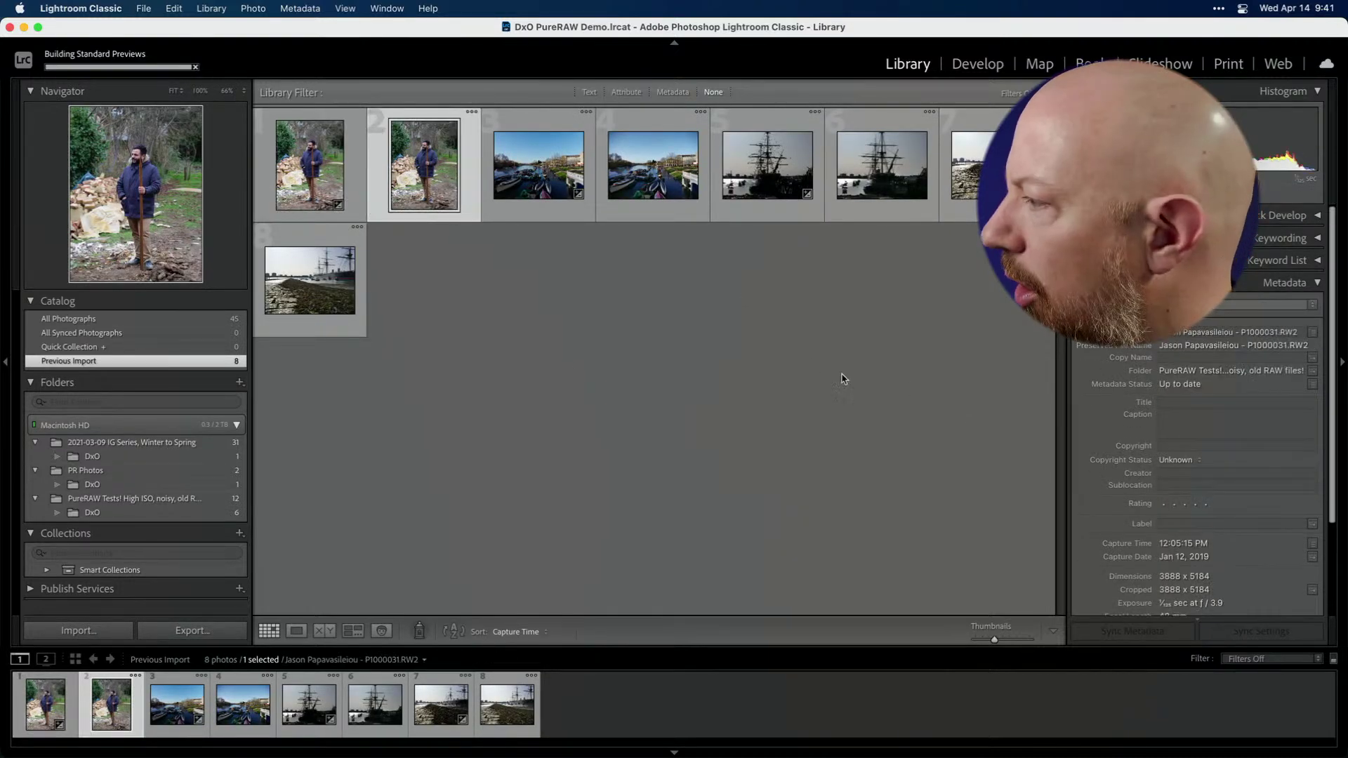
{"action": "scroll", "coordinate": [1144, 449], "scroll_direction": "down", "scroll_amount": 3}
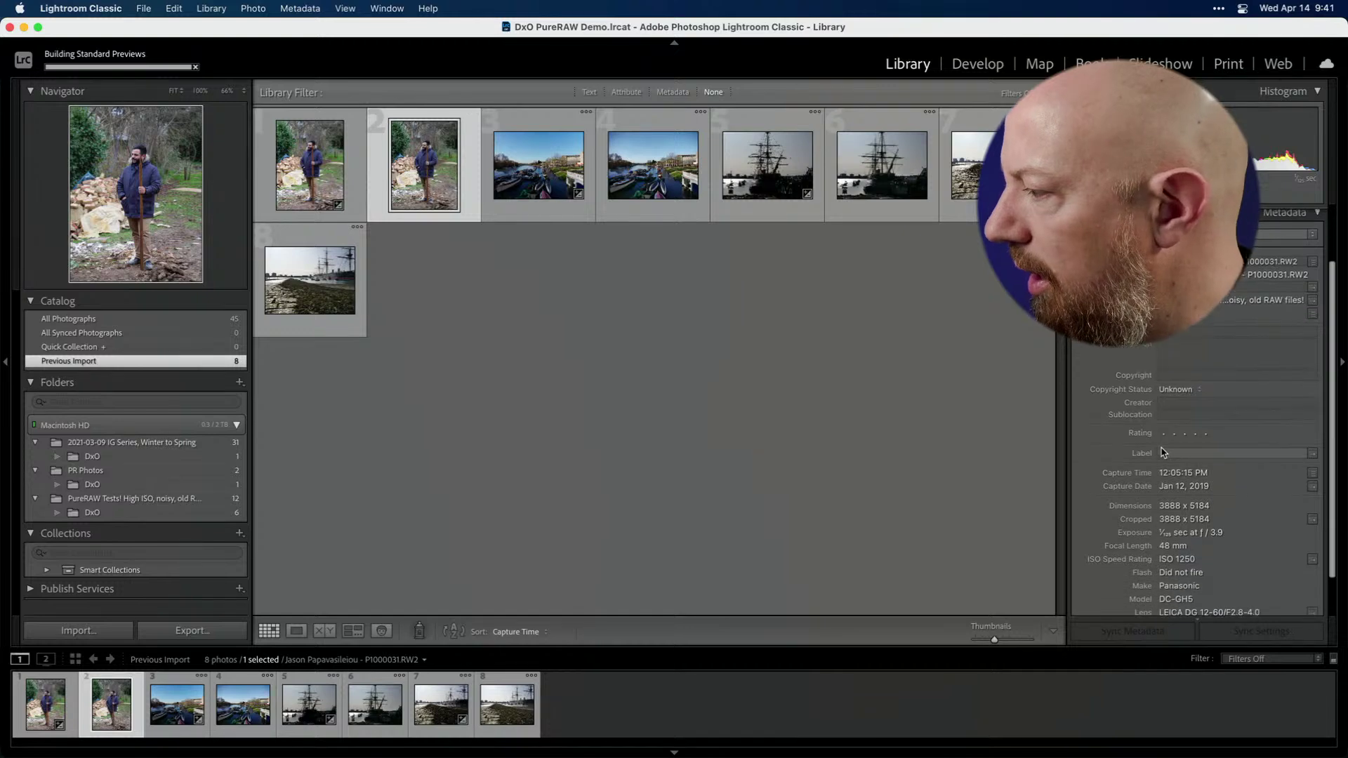
{"action": "scroll", "coordinate": [1165, 492], "scroll_direction": "down", "scroll_amount": 2}
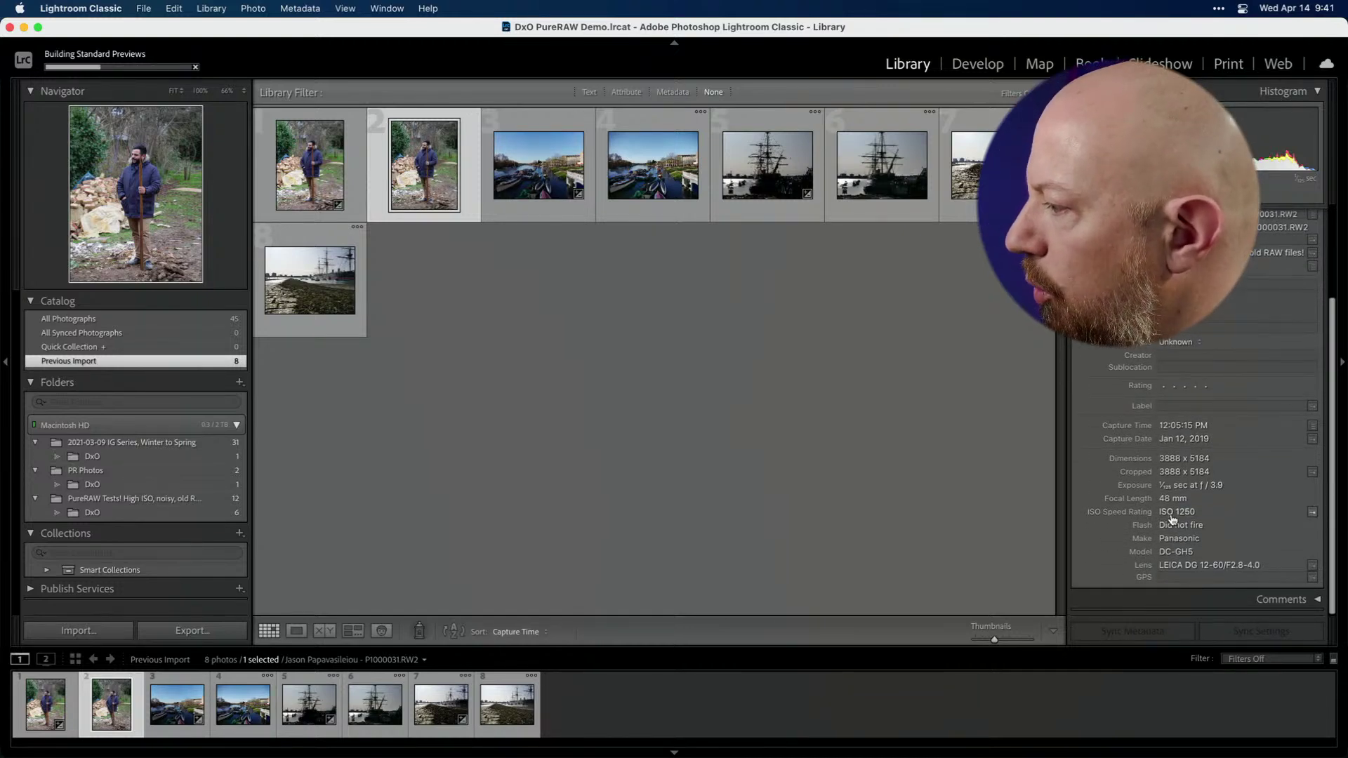
{"action": "left_click", "coordinate": [633, 170]}
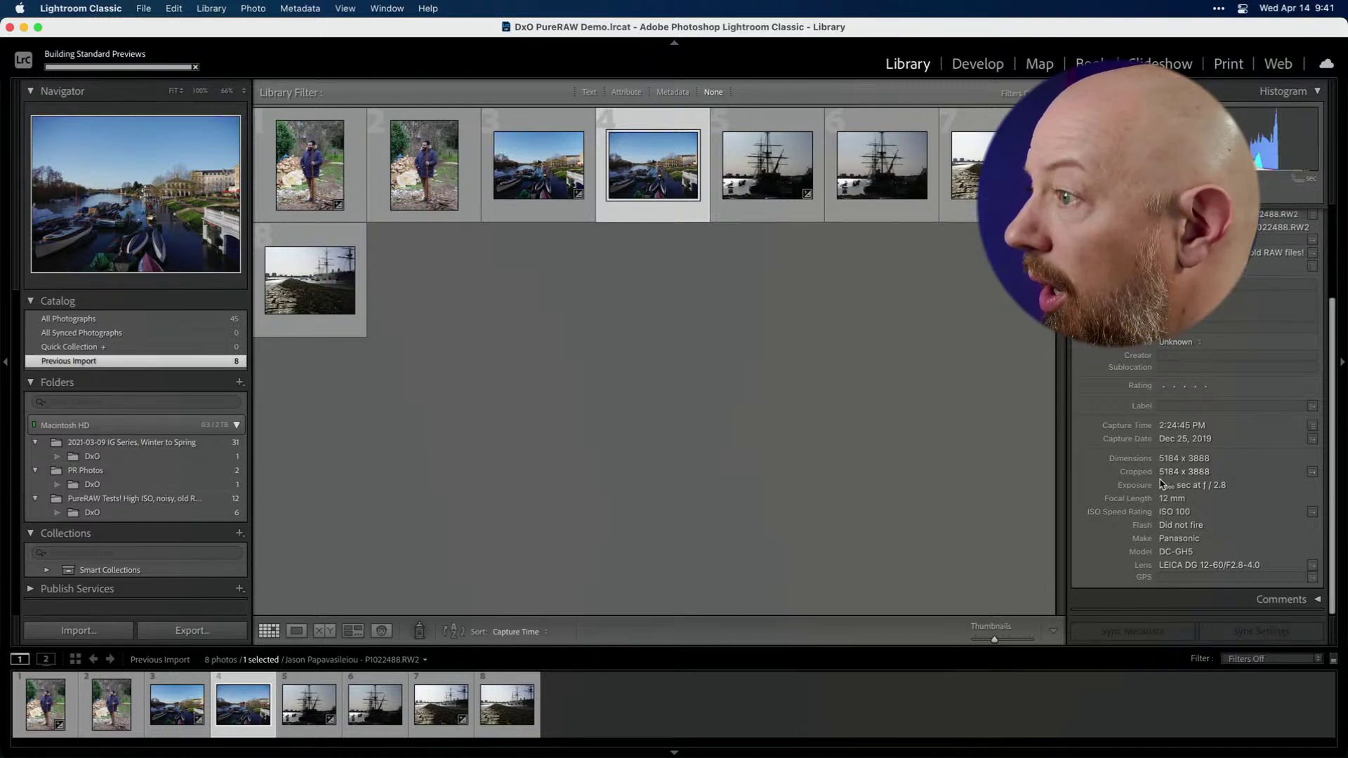
- View P1022488.RW2 full size and alternate repeatedly with its DeepPRIME DNG to compare brightness, corners and lens distortion
{"action": "double_click", "coordinate": [659, 161]}
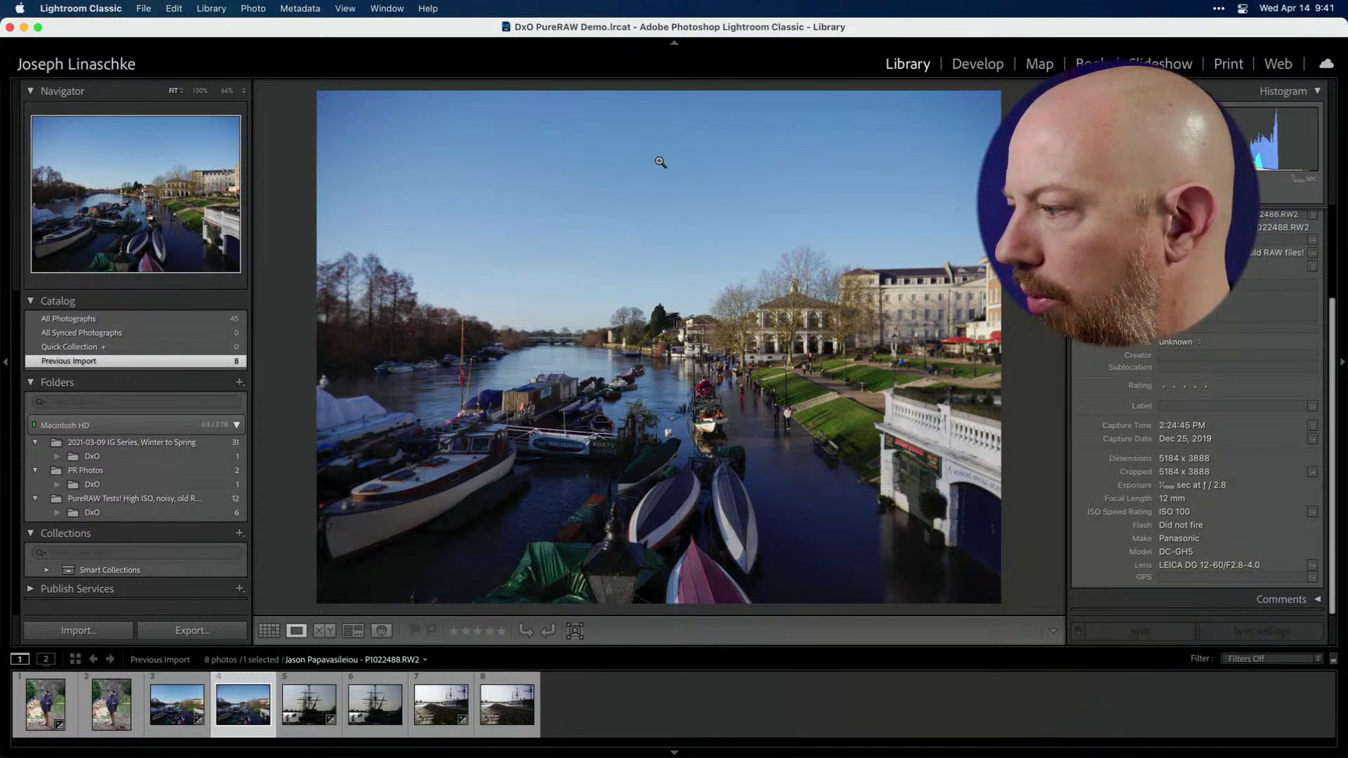
{"action": "key", "text": "Left"}
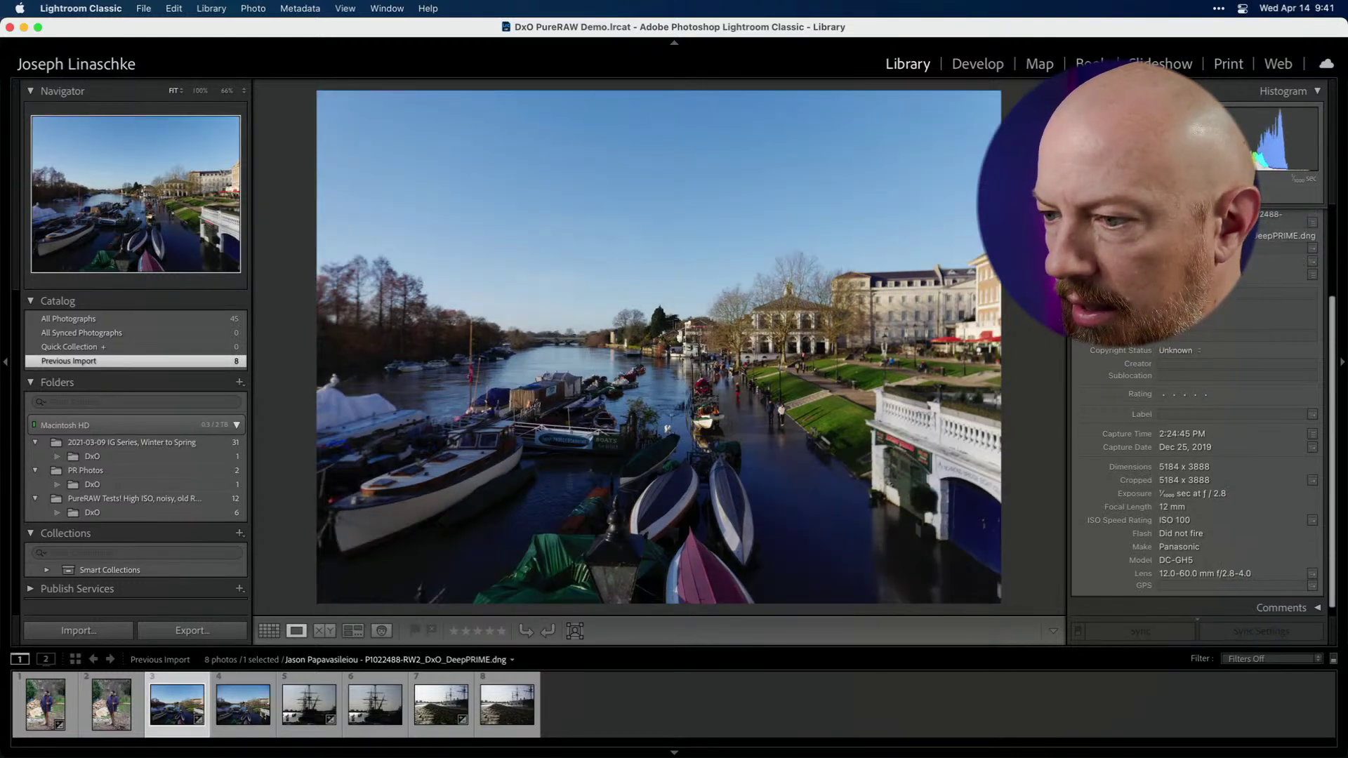
{"action": "key", "text": "Right"}
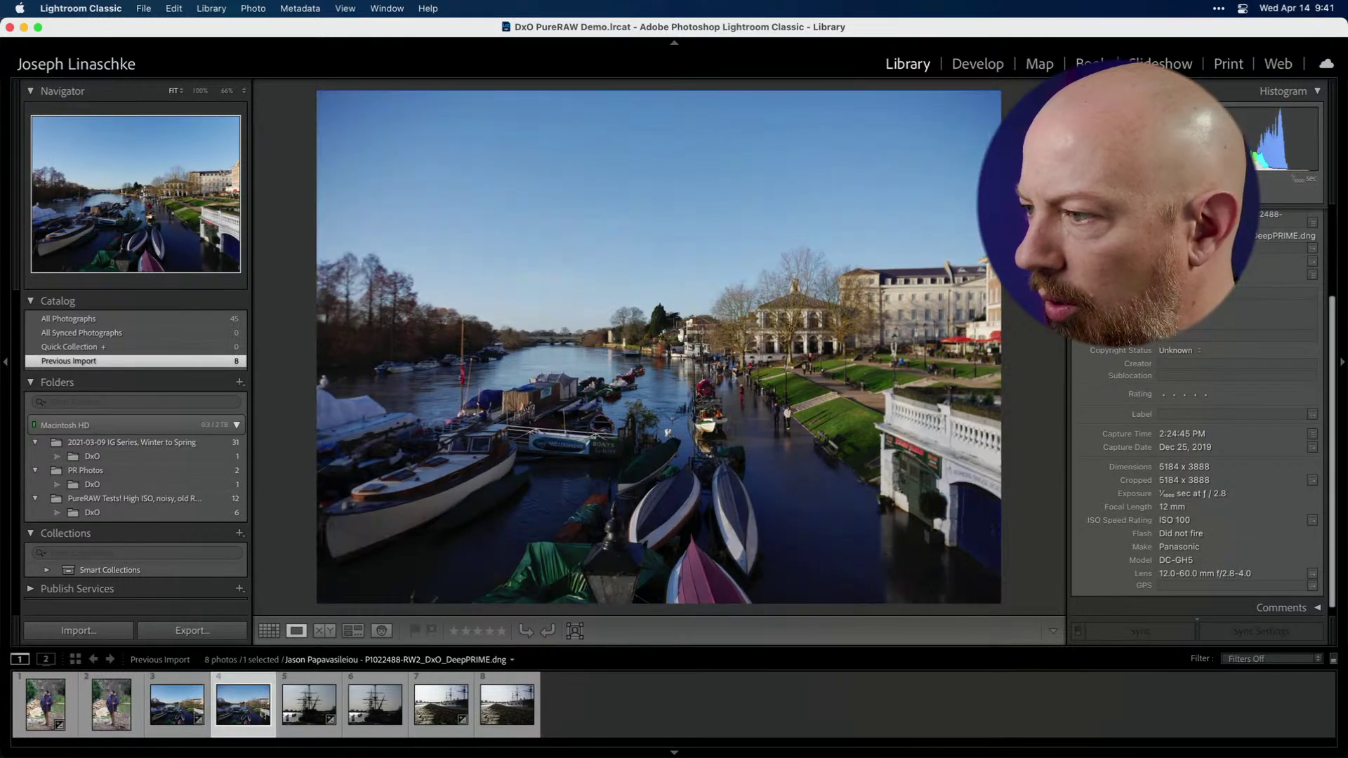
{"action": "key", "text": "Left"}
{"action": "key", "text": "Right"}
{"action": "key", "text": "Left"}
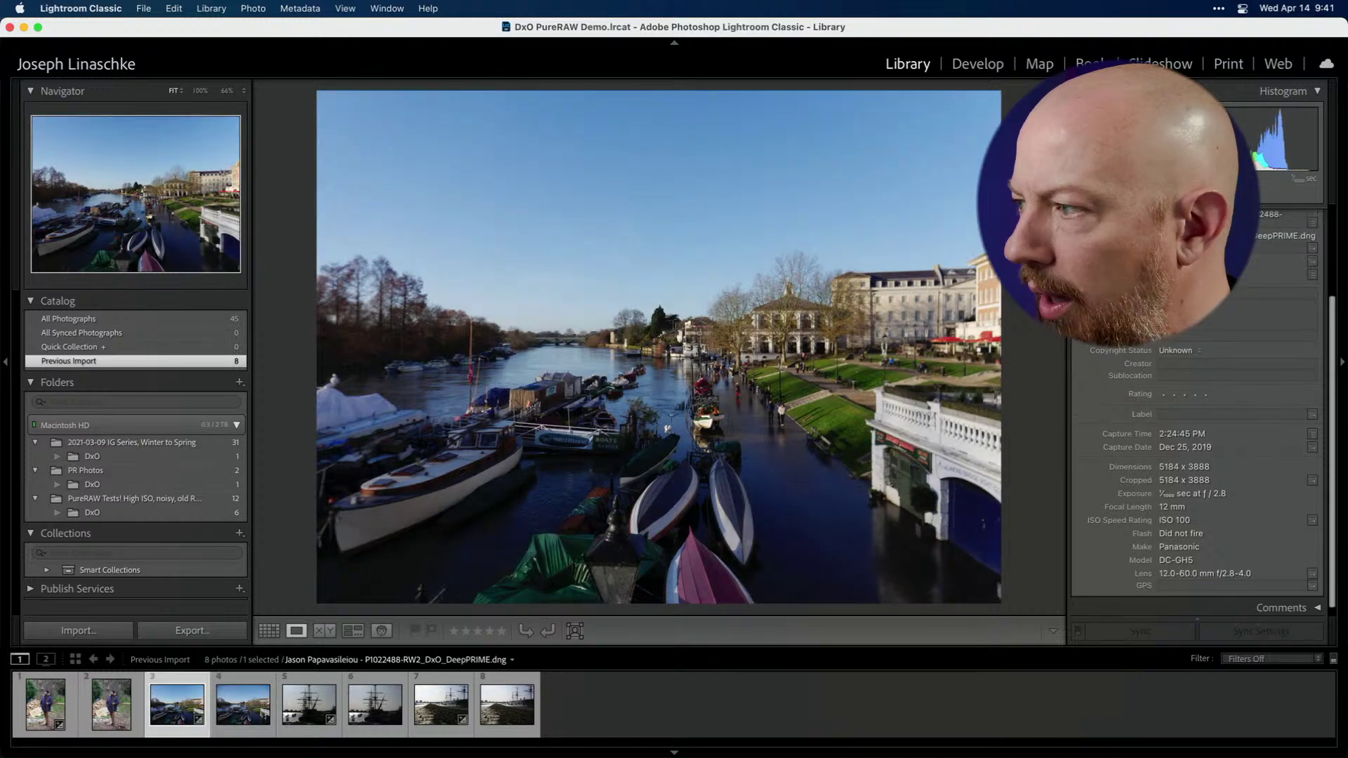
{"action": "key", "text": "Right"}
{"action": "key", "text": "Left"}
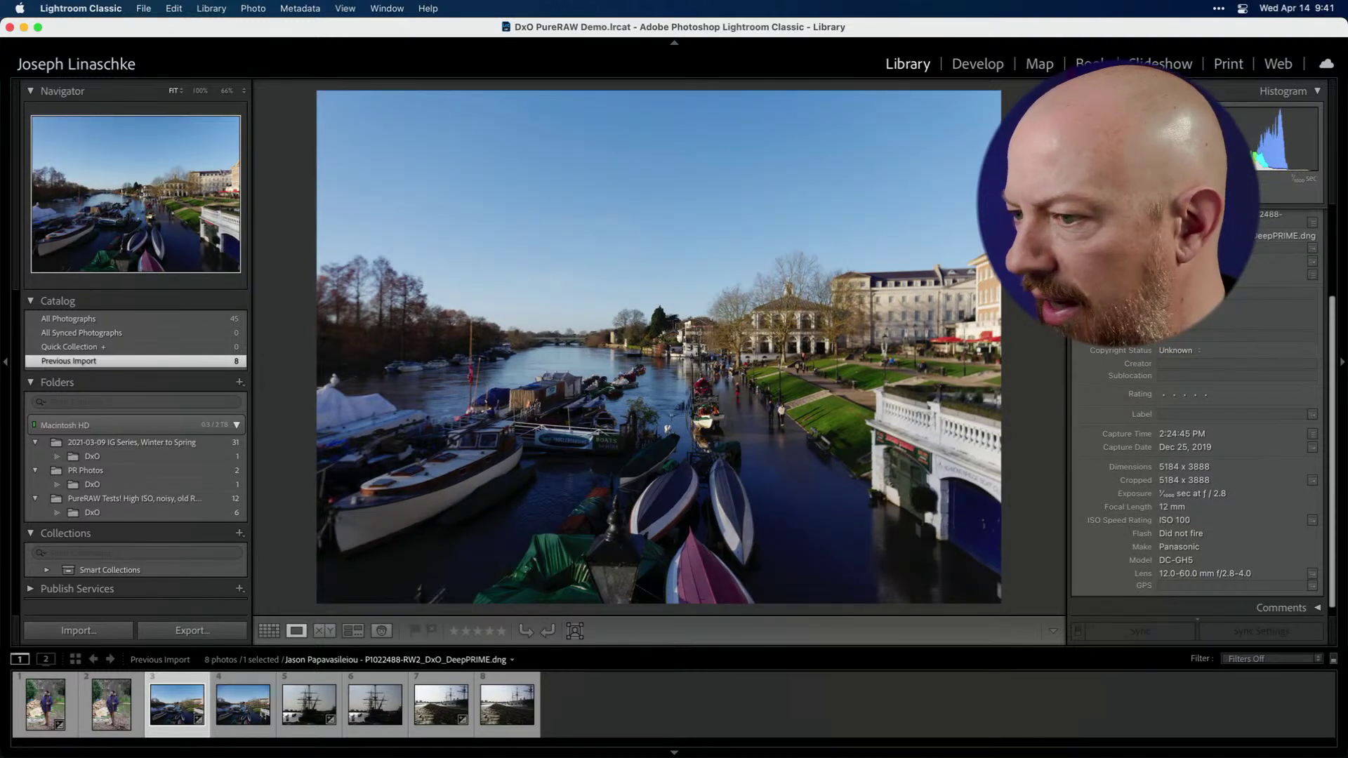
{"action": "key", "text": "Right"}
{"action": "key", "text": "Left"}
{"action": "key", "text": "Right"}
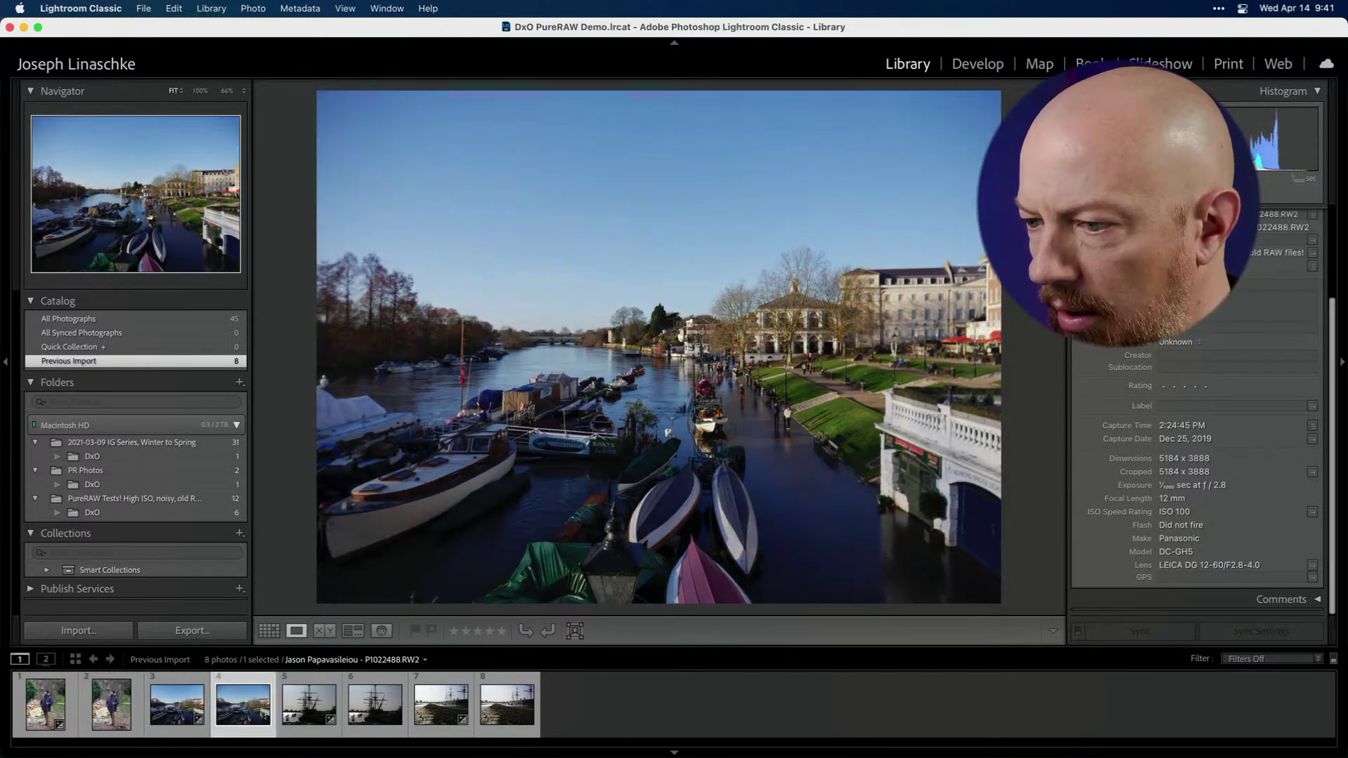
{"action": "key", "text": "Left"}
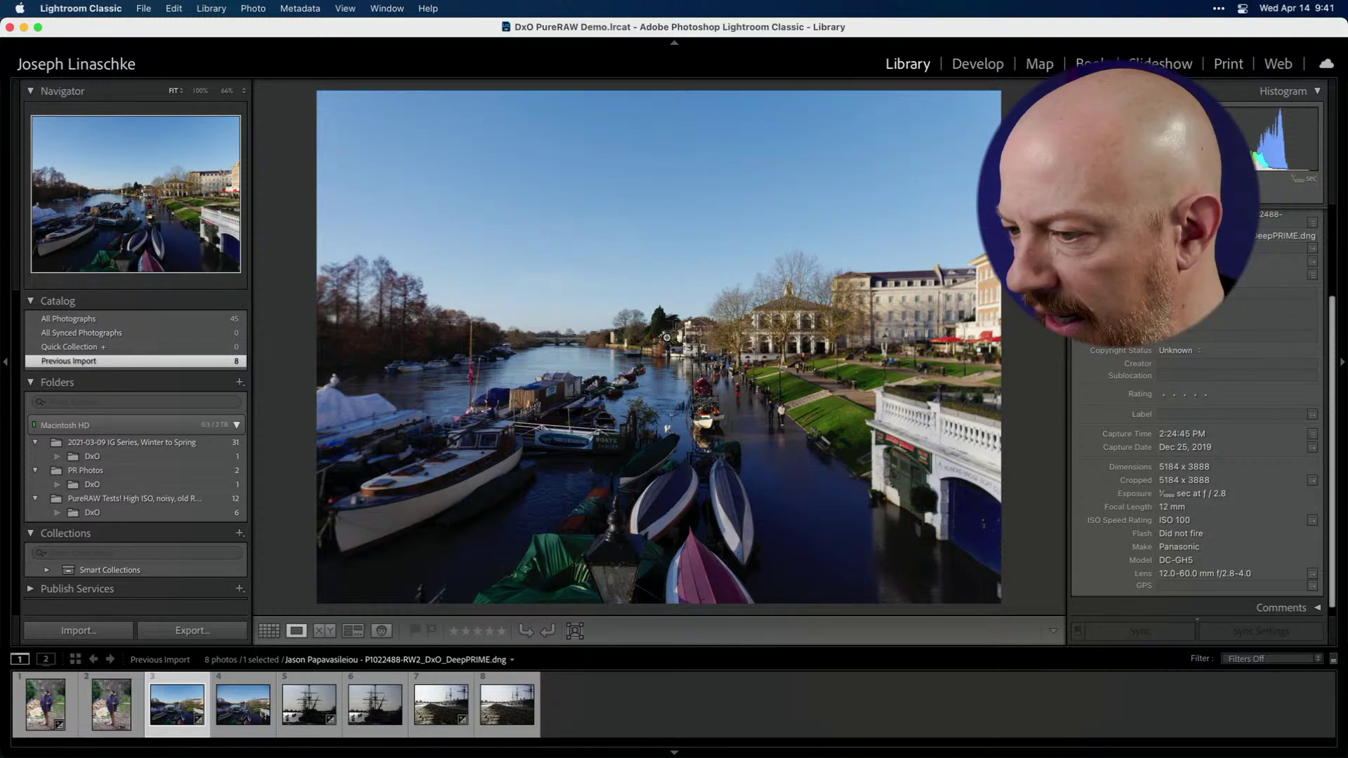
{"action": "key", "text": "Right"}
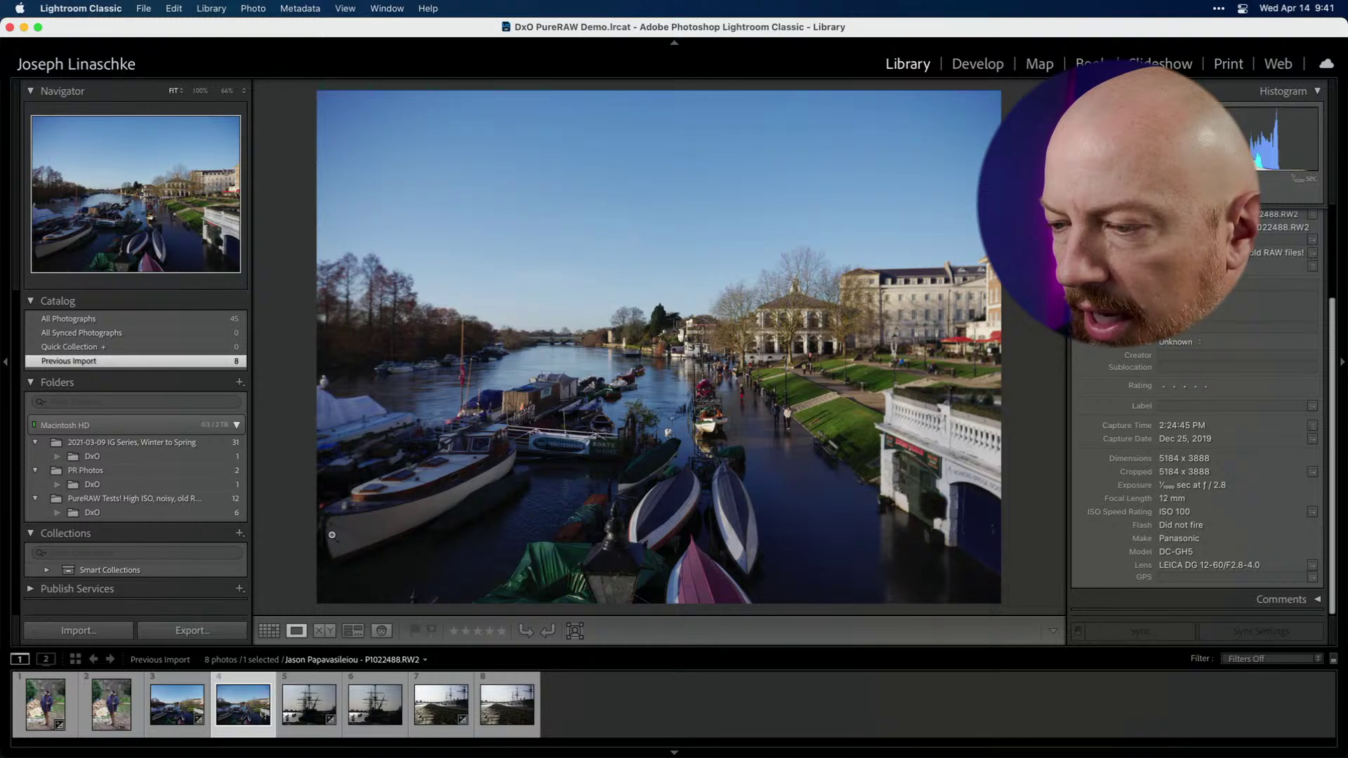
{"action": "key", "text": "Left"}
{"action": "key", "text": "Right"}
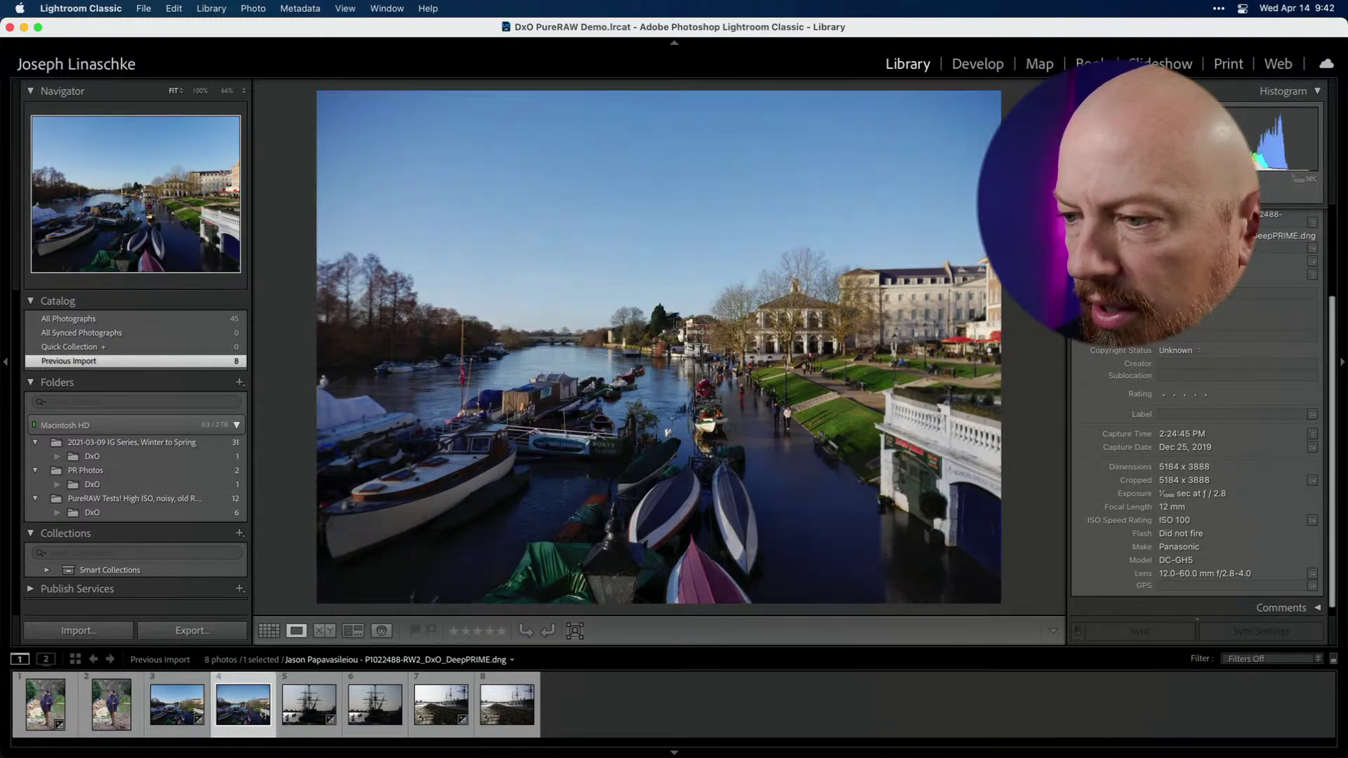
{"action": "key", "text": "Left"}
{"action": "key", "text": "Right"}
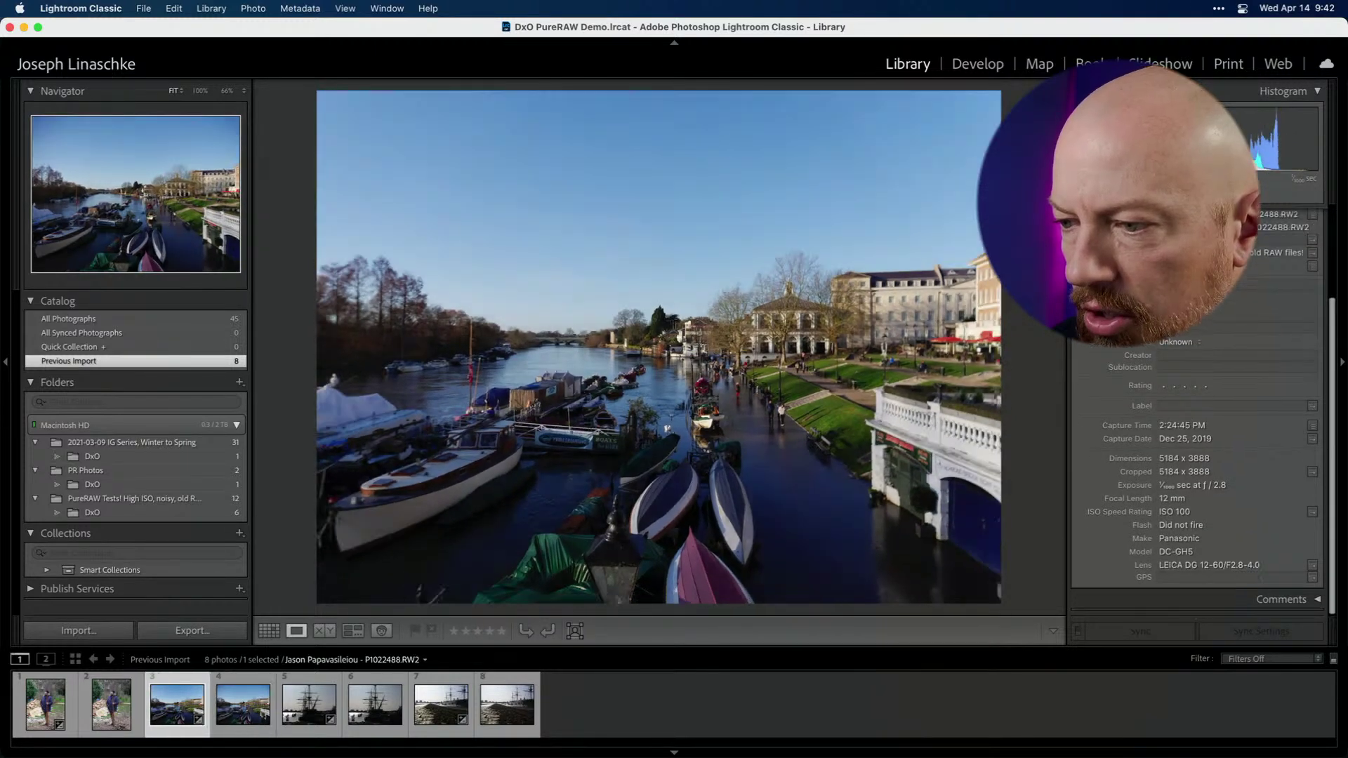
{"action": "key", "text": "Left"}
{"action": "key", "text": "Right"}
{"action": "key", "text": "Left"}
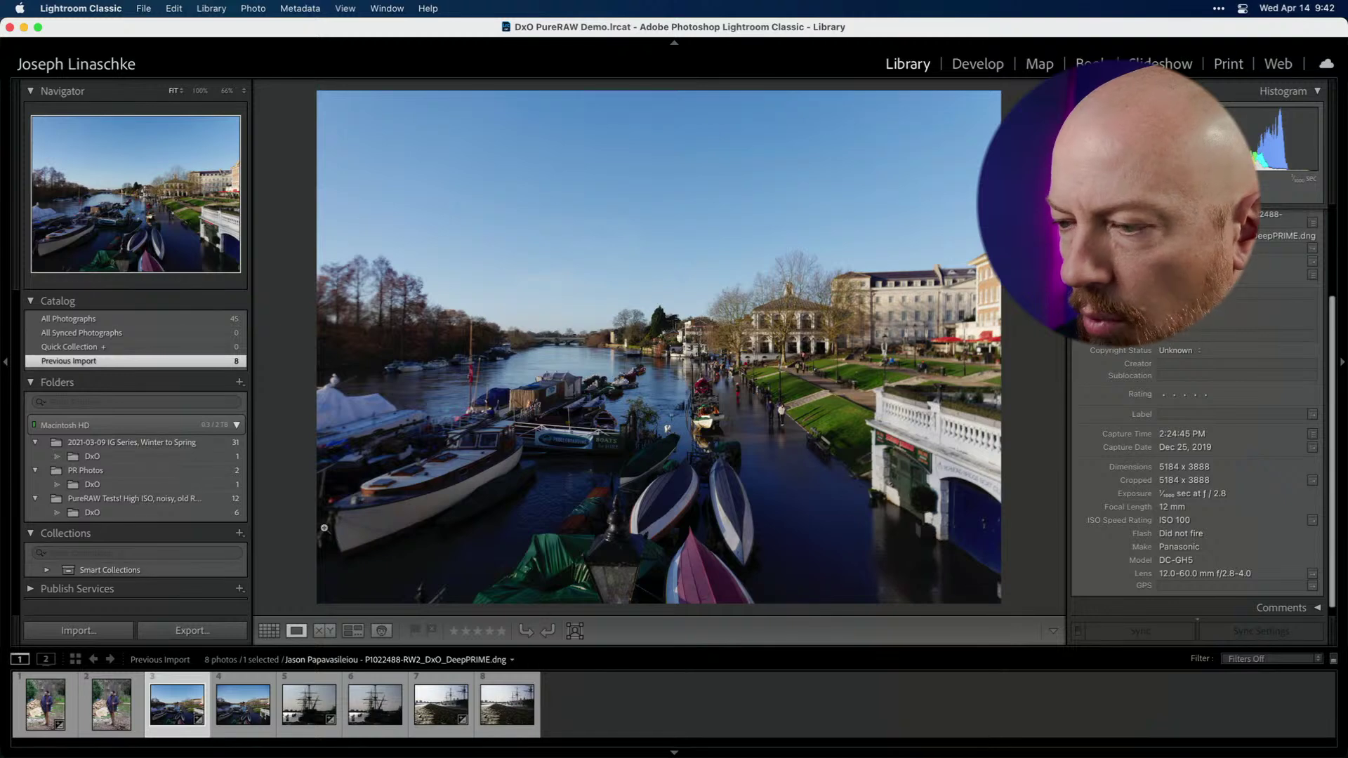
{"action": "key", "text": "Right"}
{"action": "key", "text": "Left"}
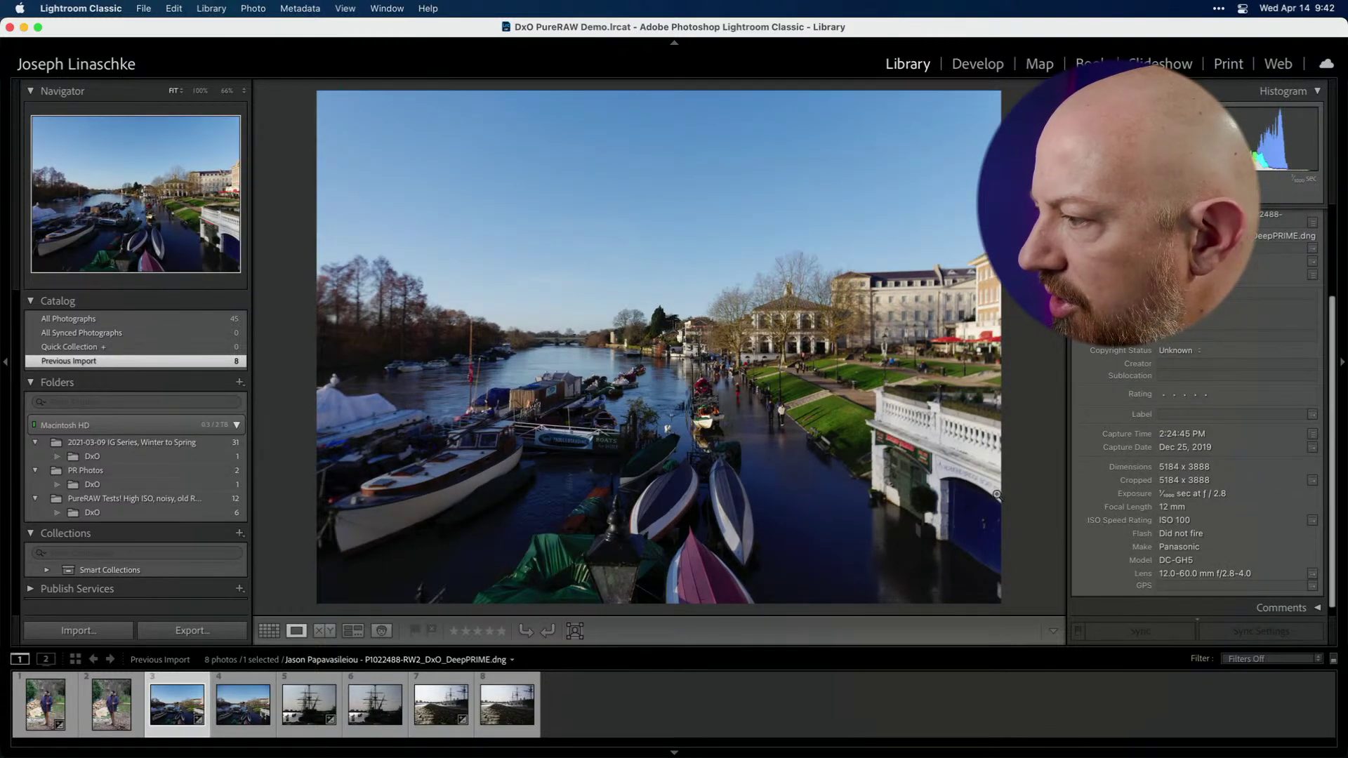
{"action": "key", "text": "Left"}
{"action": "key", "text": "Right"}
{"action": "key", "text": "Right"}
{"action": "key", "text": "Left"}
{"action": "key", "text": "Right"}
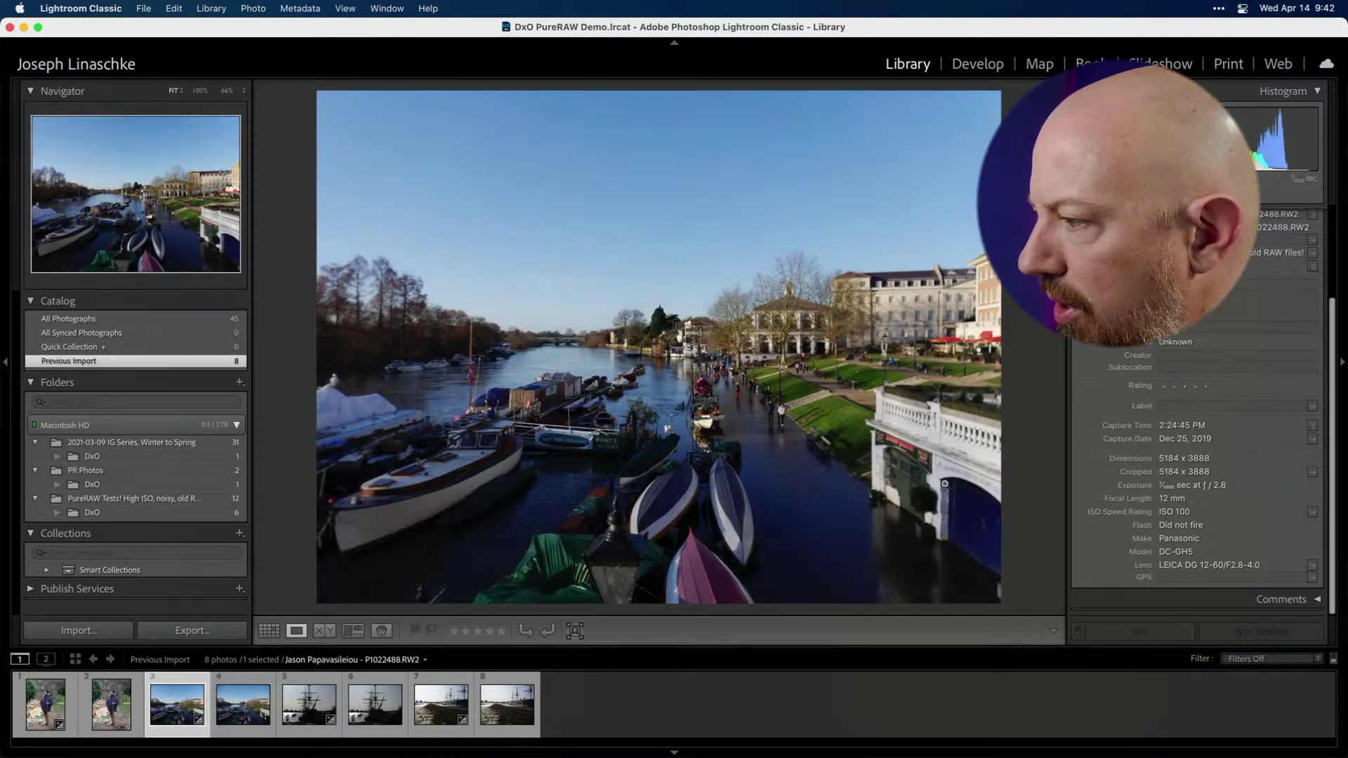
{"action": "key", "text": "Left"}
{"action": "key", "text": "Right"}
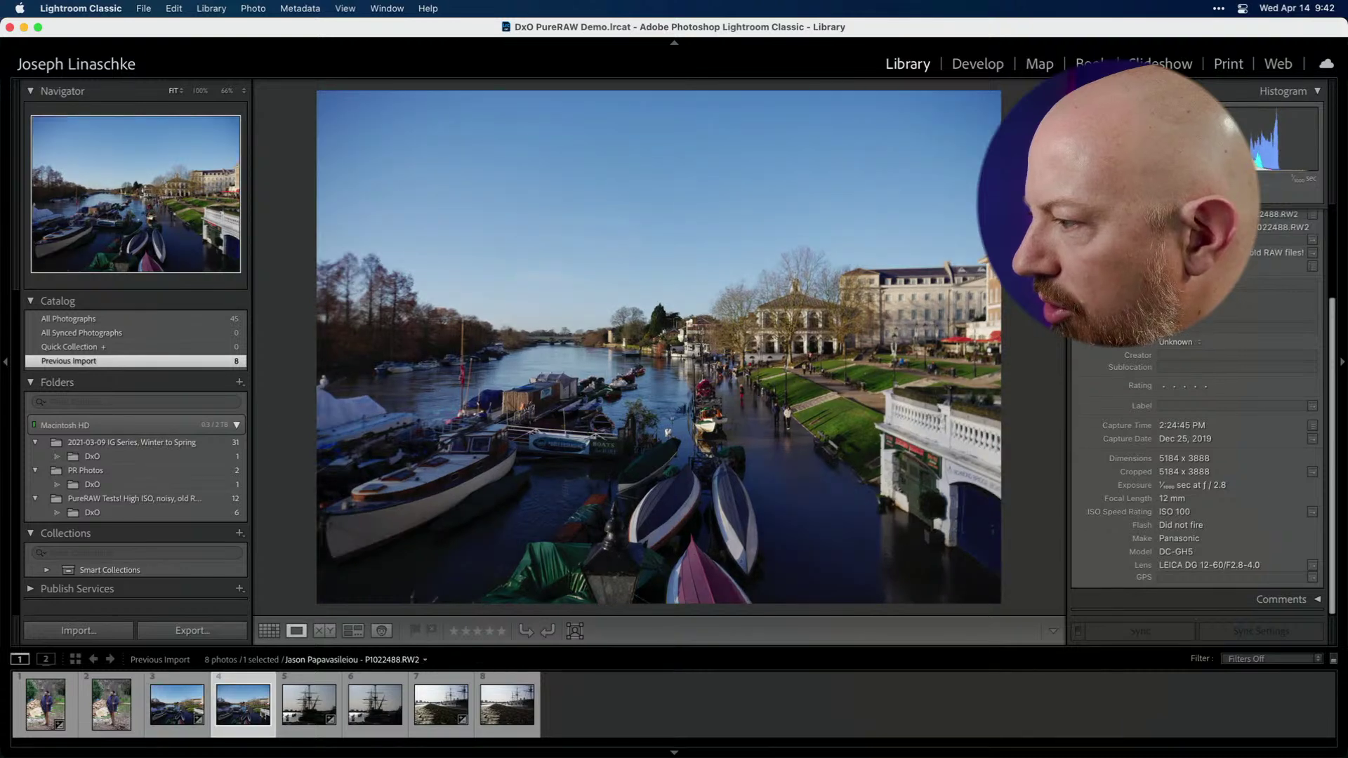
{"action": "key", "text": "Left"}
{"action": "key", "text": "Left"}
{"action": "key", "text": "Right"}
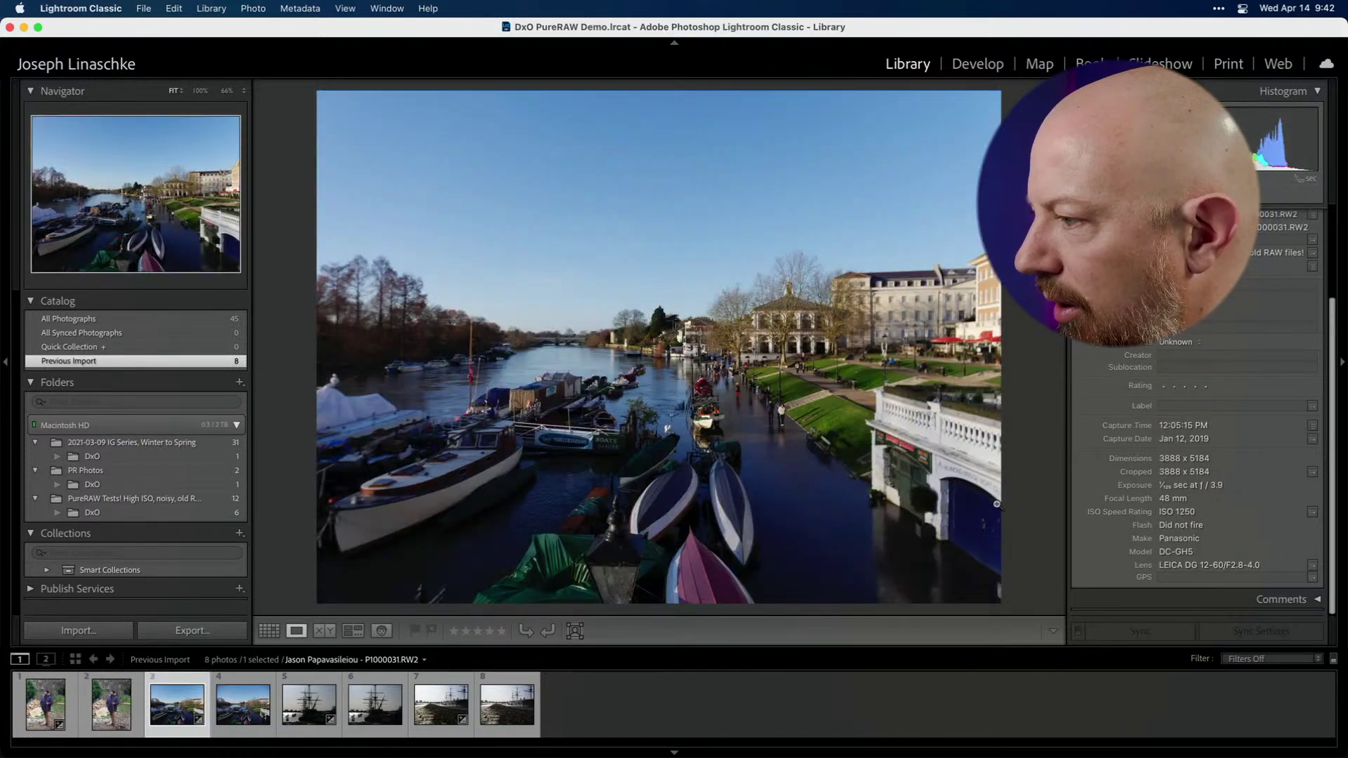
{"action": "key", "text": "Right"}
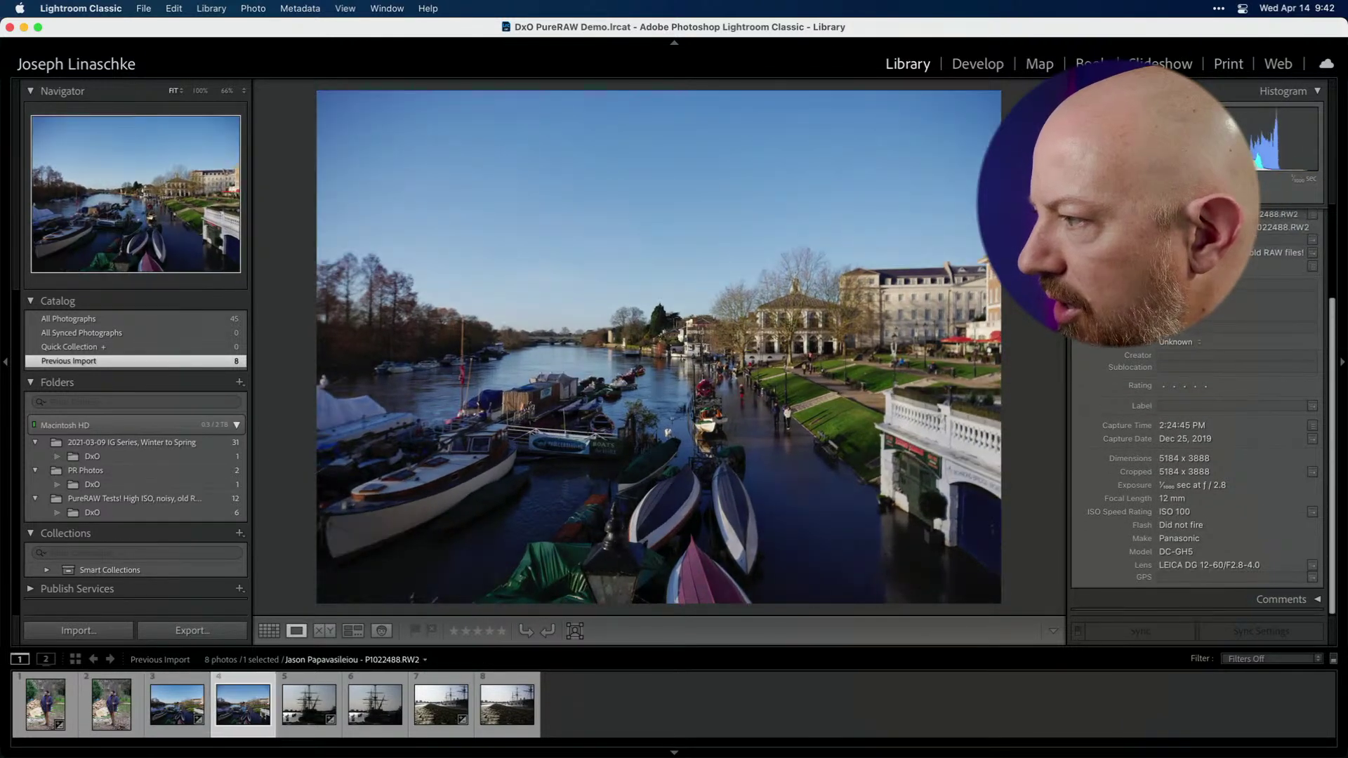
{"action": "key", "text": "Left"}
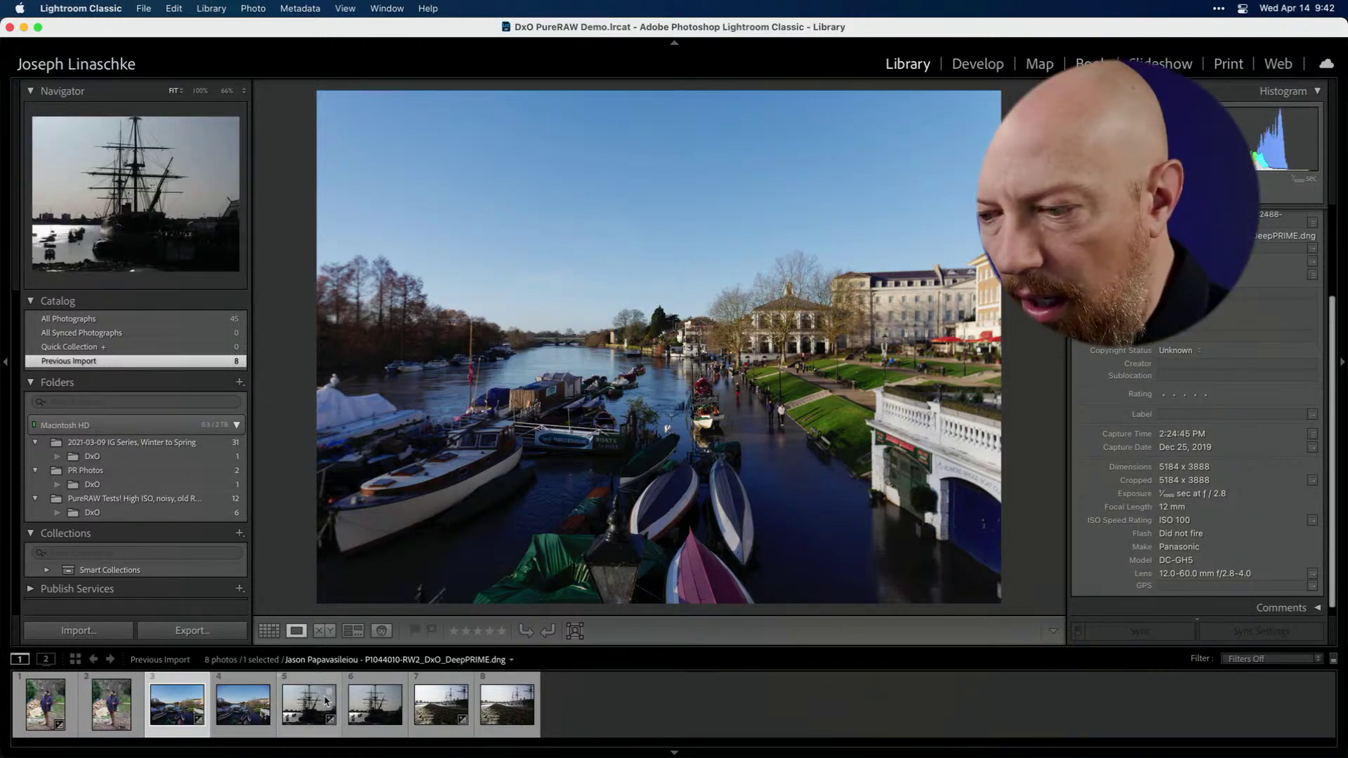
- Open the original P1000031.RW2 at 100% and examine the area around the man's face
{"action": "left_click", "coordinate": [119, 706]}
{"action": "left_click", "coordinate": [675, 234]}
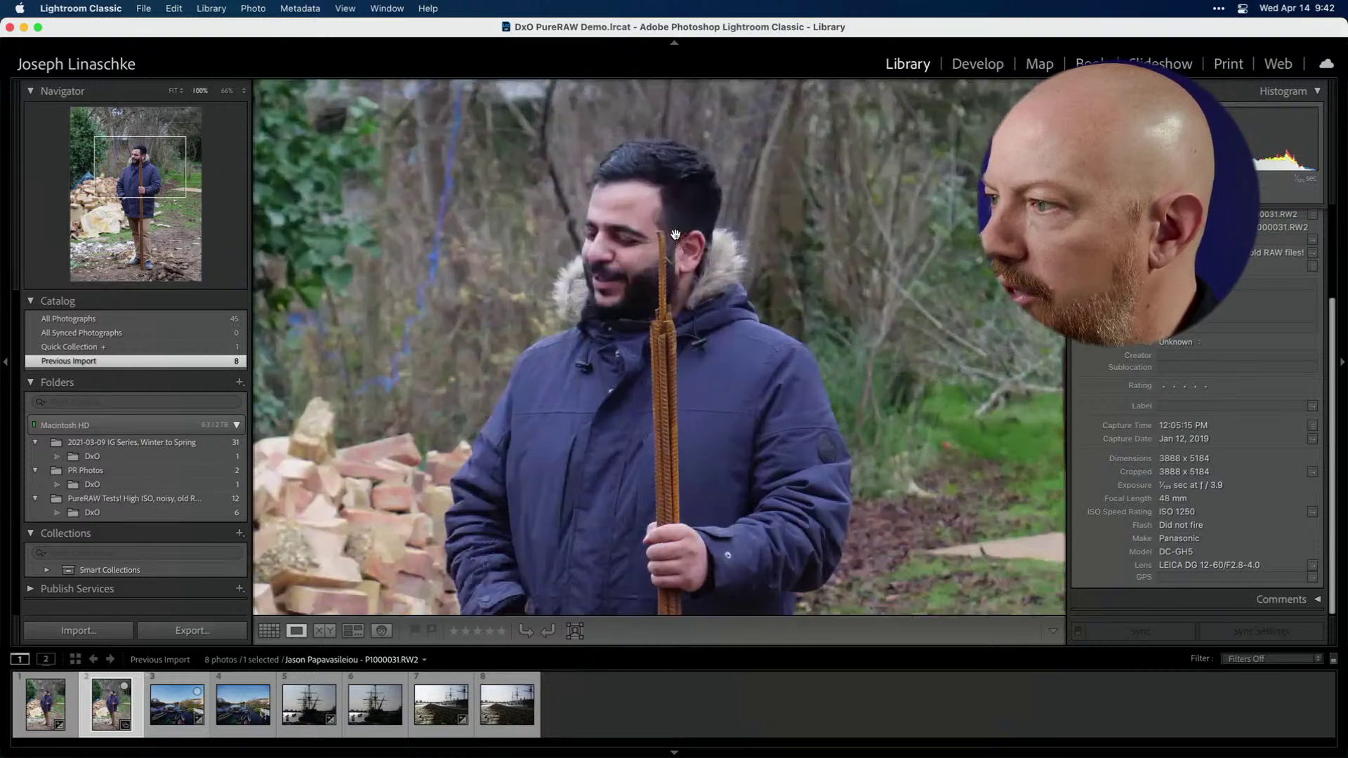
{"action": "left_click_drag", "start_coordinate": [675, 233], "coordinate": [759, 300]}
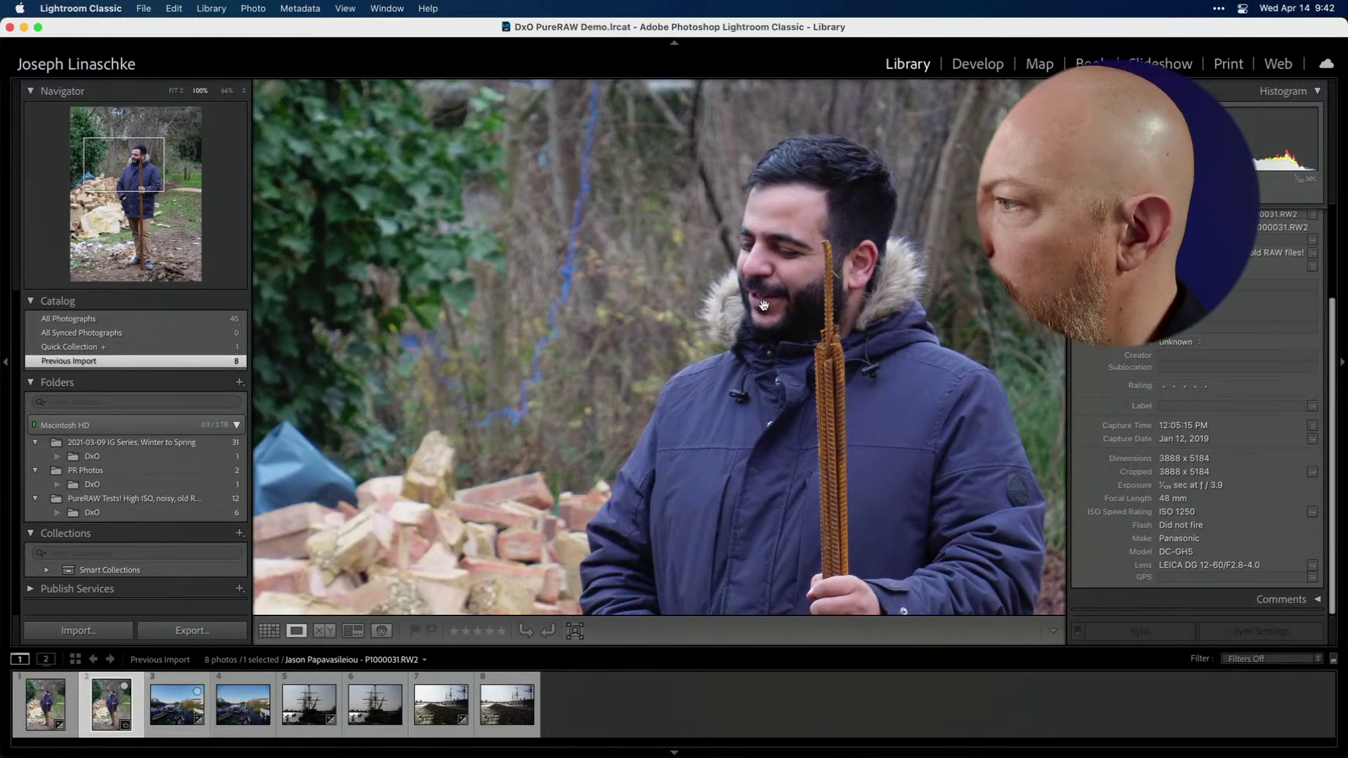
- In Develop's Reference View, compare P1000031.RW2 with its DeepPRIME DNG as reference, aligning both on the man's face
{"action": "left_click", "coordinate": [977, 64]}
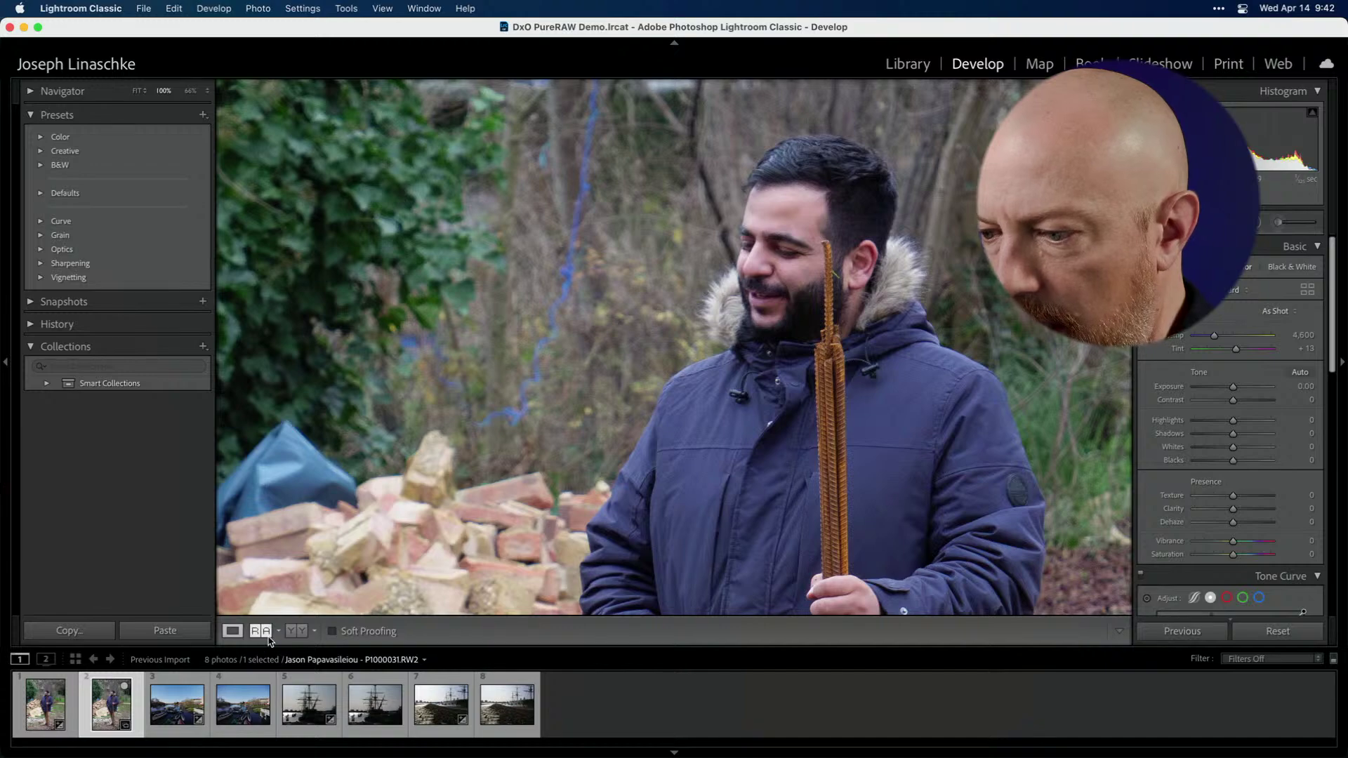
{"action": "left_click", "coordinate": [261, 631]}
{"action": "left_click", "coordinate": [46, 706]}
{"action": "left_click_drag", "start_coordinate": [46, 705], "coordinate": [551, 312]}
{"action": "left_click_drag", "start_coordinate": [450, 236], "coordinate": [519, 266]}
{"action": "left_click_drag", "start_coordinate": [918, 302], "coordinate": [862, 306]}
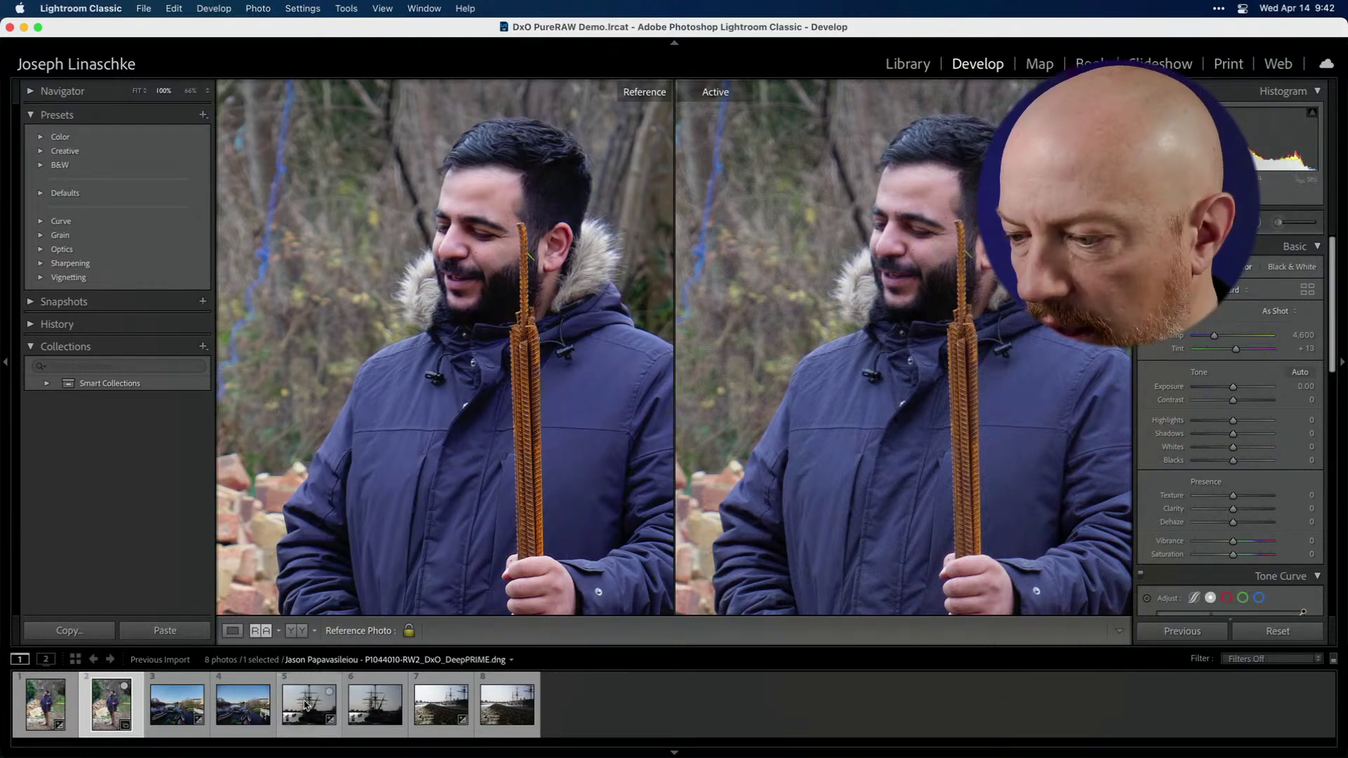
- Compare the ship's masts in P1044010.RW2 with its DeepPRIME DNG as the reference photo, and return to the Library loupe view
{"action": "left_click", "coordinate": [374, 705]}
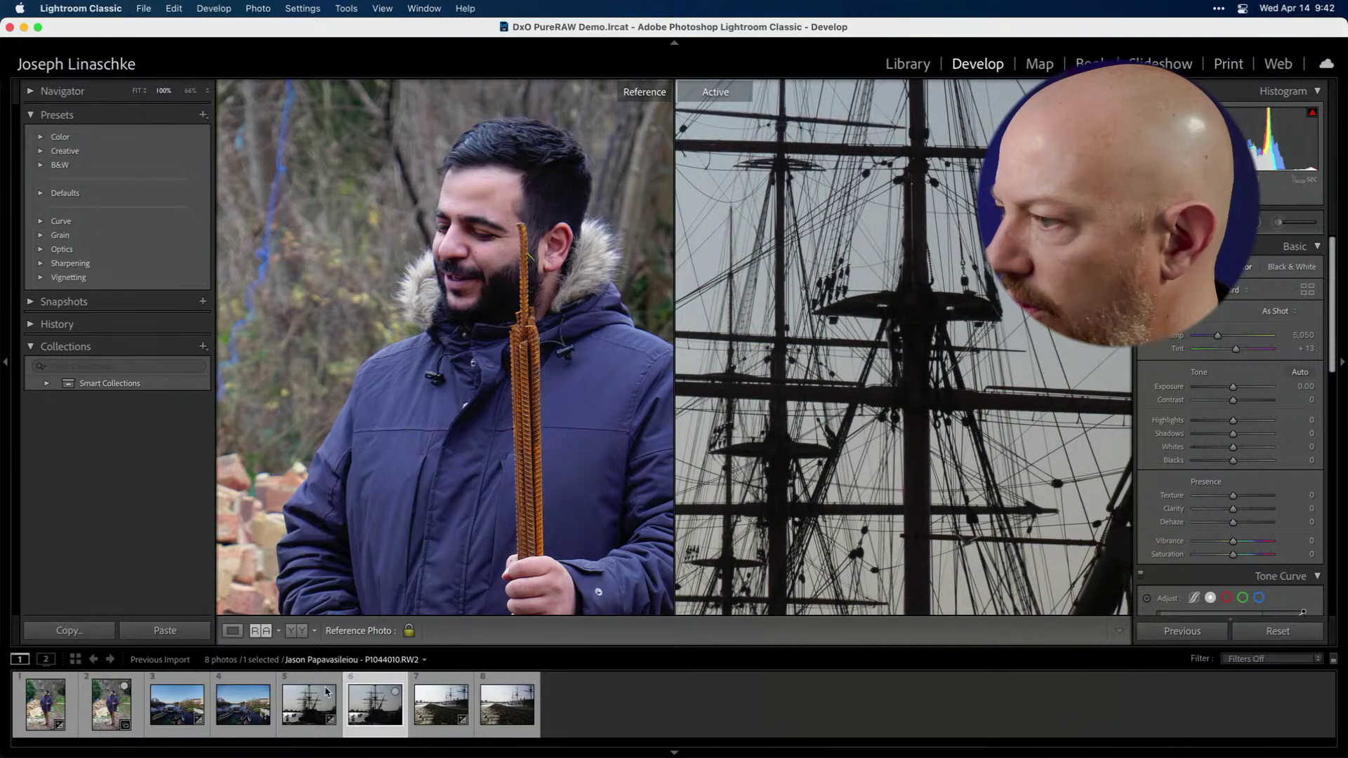
{"action": "left_click_drag", "start_coordinate": [295, 707], "coordinate": [383, 404]}
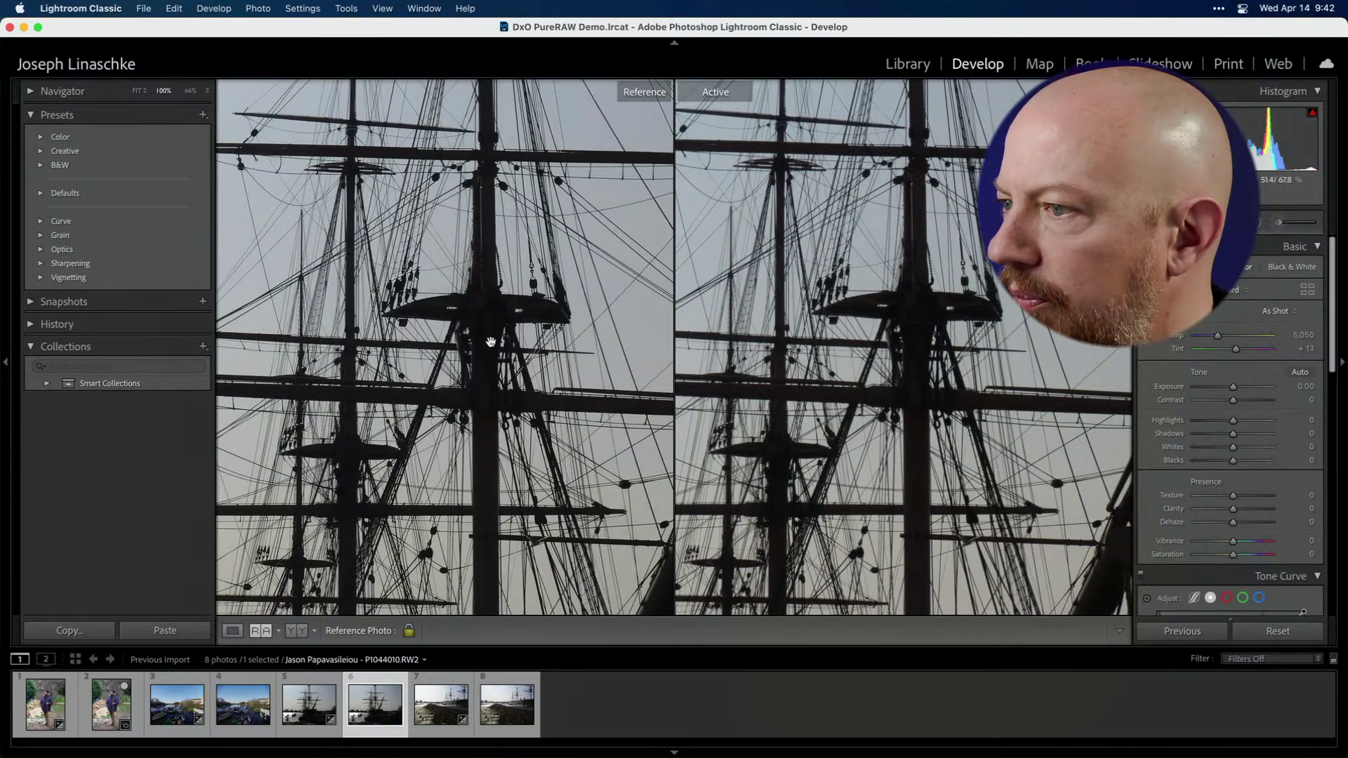
{"action": "left_click_drag", "start_coordinate": [958, 299], "coordinate": [948, 321]}
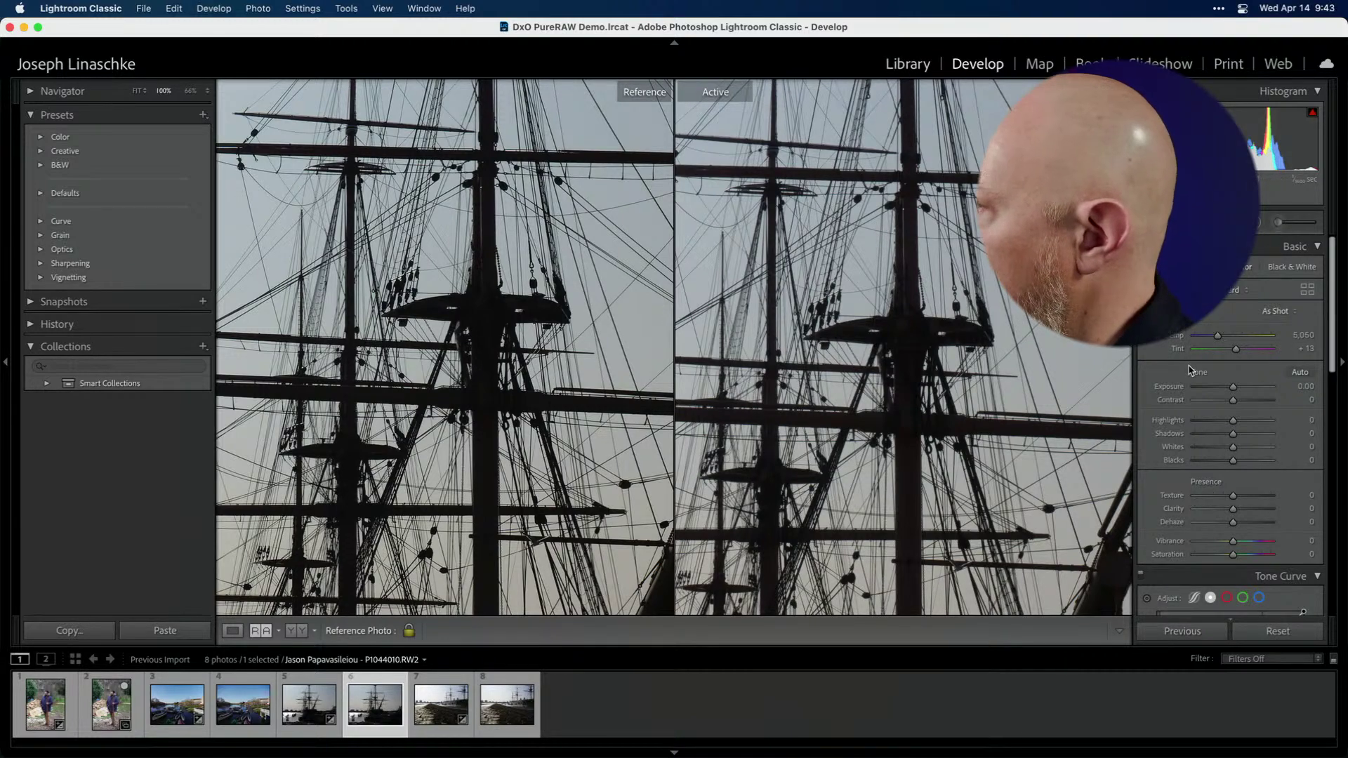
{"action": "key", "text": "e"}
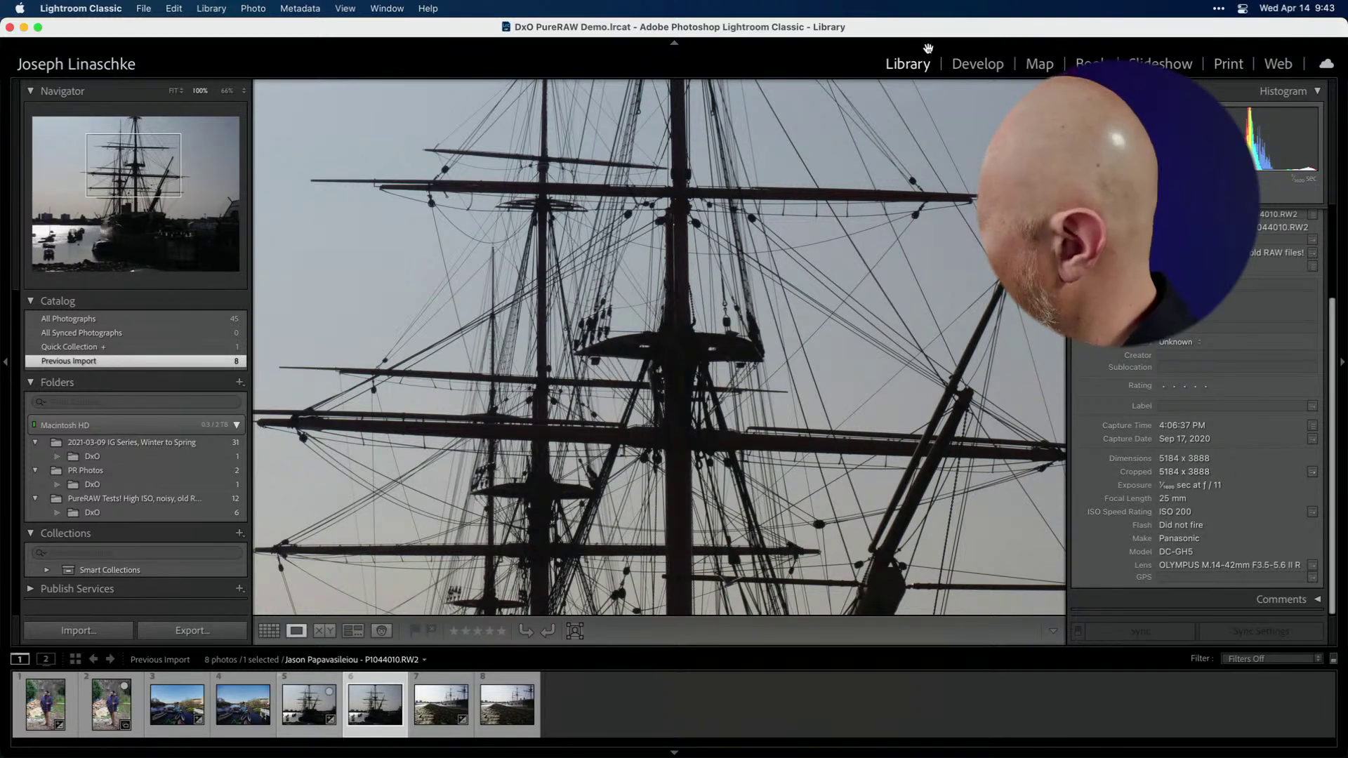
- Reopen the Develop reference comparison for P1044010.RW2 and examine the lower rigging and the ship's dark bow in both versions
{"action": "left_click", "coordinate": [972, 68]}
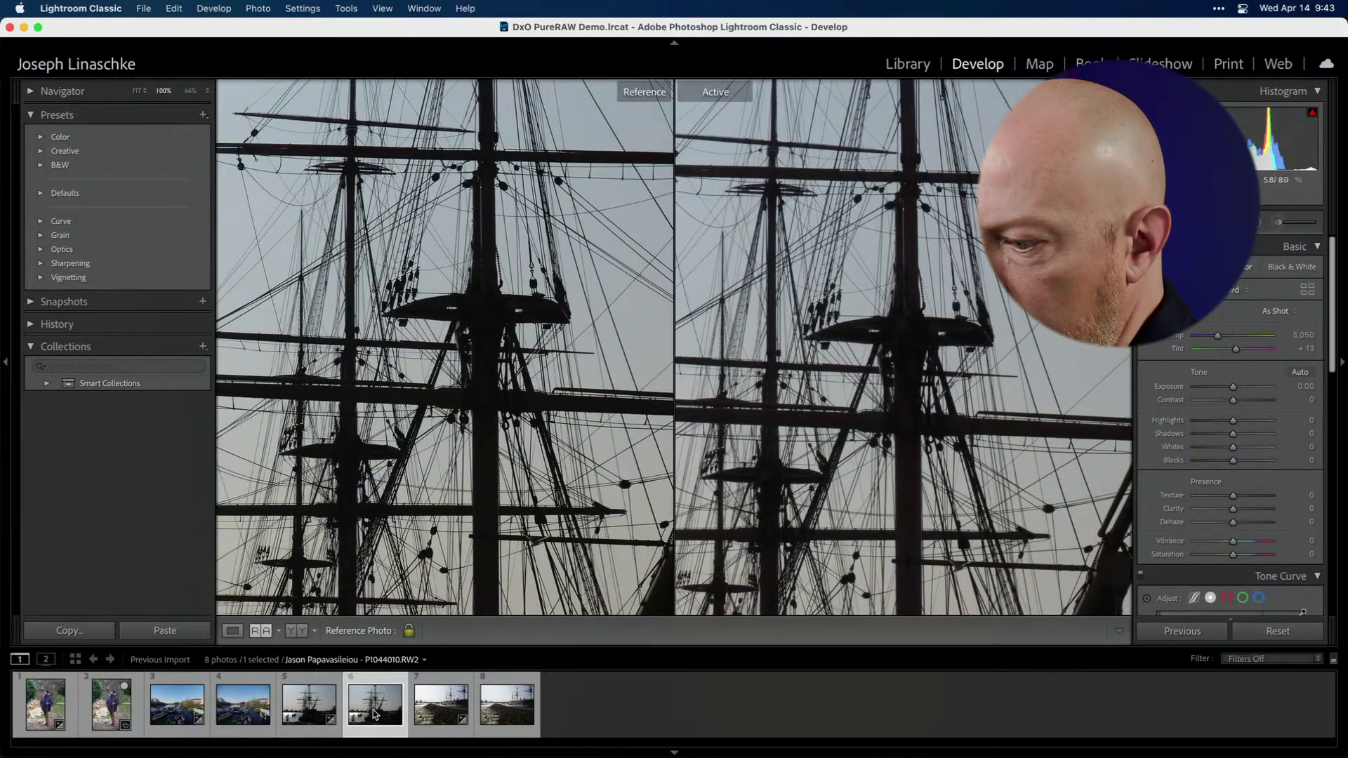
{"action": "left_click_drag", "start_coordinate": [845, 349], "coordinate": [787, 305]}
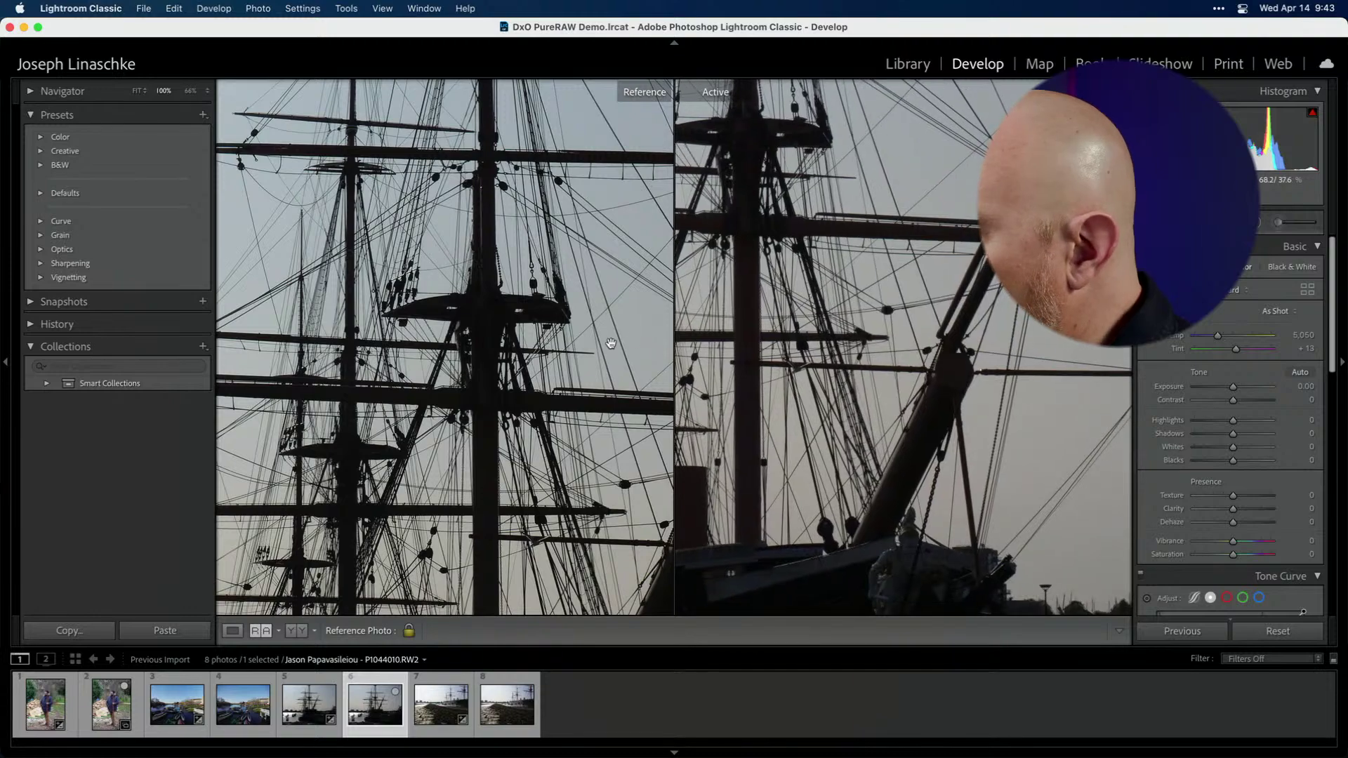
{"action": "left_click_drag", "start_coordinate": [610, 343], "coordinate": [521, 316]}
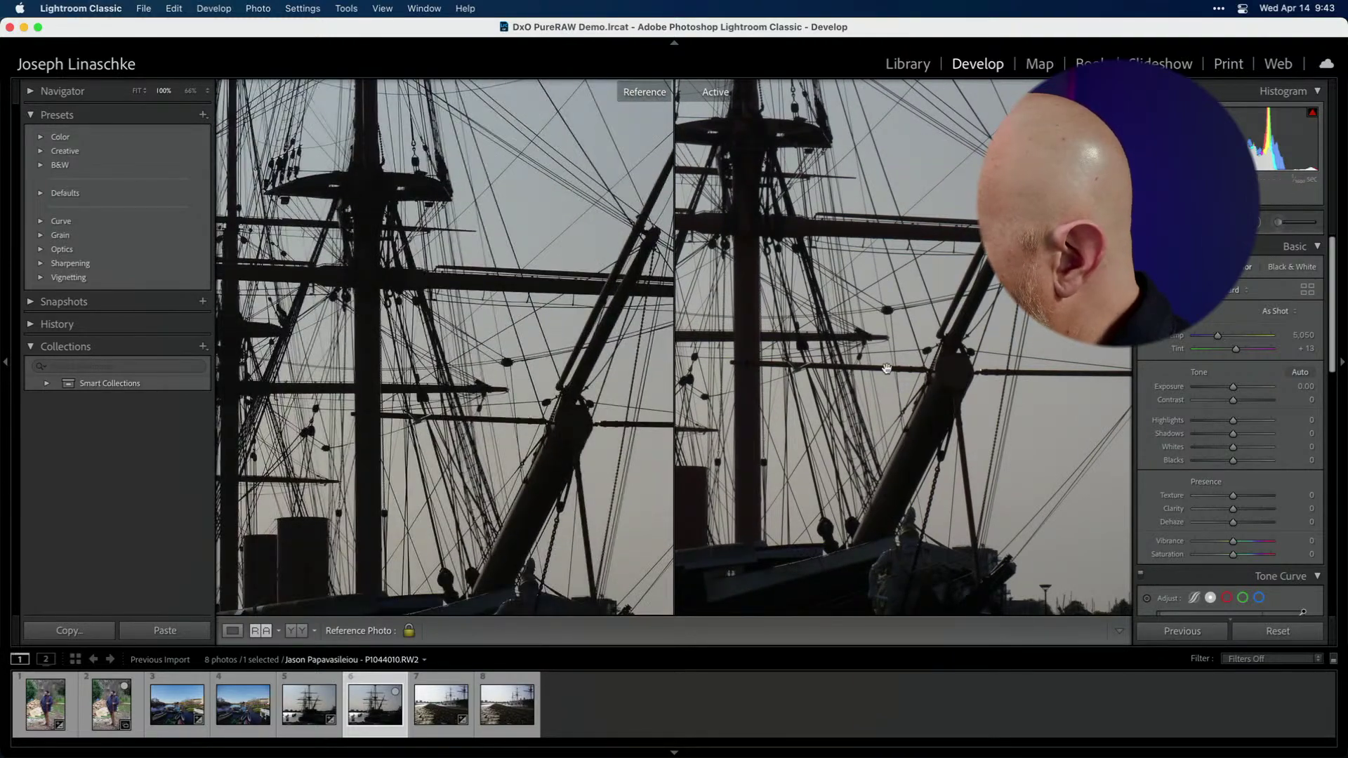
{"action": "left_click_drag", "start_coordinate": [884, 466], "coordinate": [915, 224]}
{"action": "left_click_drag", "start_coordinate": [907, 329], "coordinate": [714, 313]}
{"action": "left_click_drag", "start_coordinate": [354, 350], "coordinate": [391, 302]}
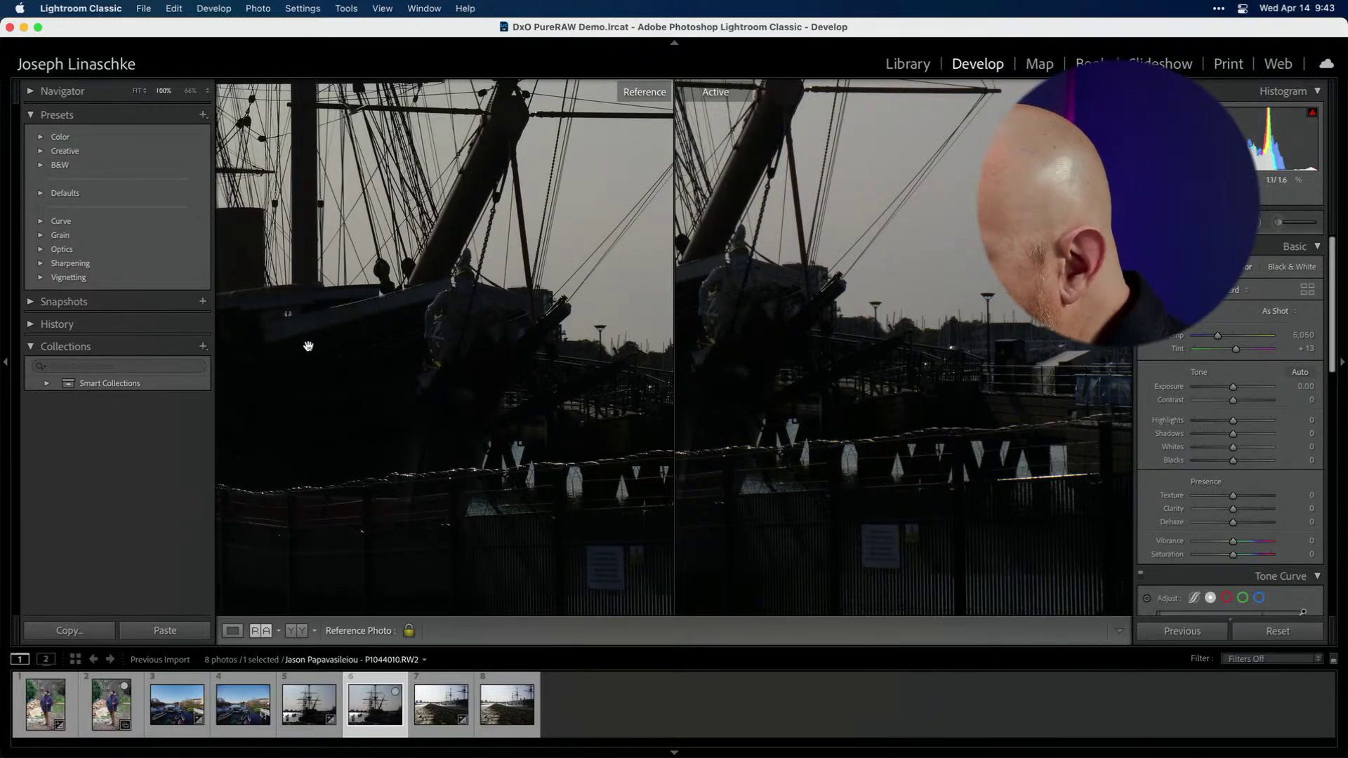
- Compare the fence, bunting and harbour skyline in P1044010.RW2 with the reference DNG, and return both views to the upper masts
{"action": "left_click_drag", "start_coordinate": [1011, 391], "coordinate": [701, 427]}
{"action": "left_click_drag", "start_coordinate": [612, 461], "coordinate": [494, 356]}
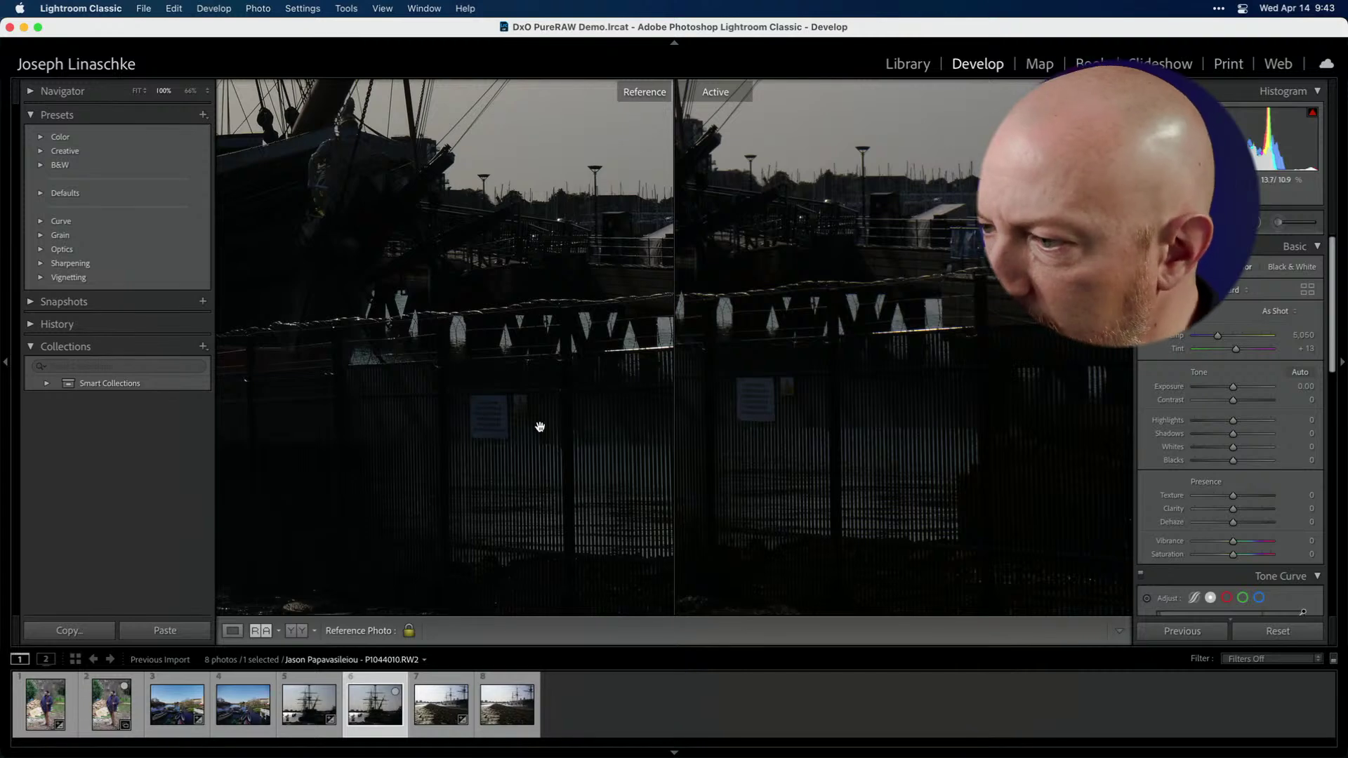
{"action": "left_click_drag", "start_coordinate": [851, 358], "coordinate": [850, 445]}
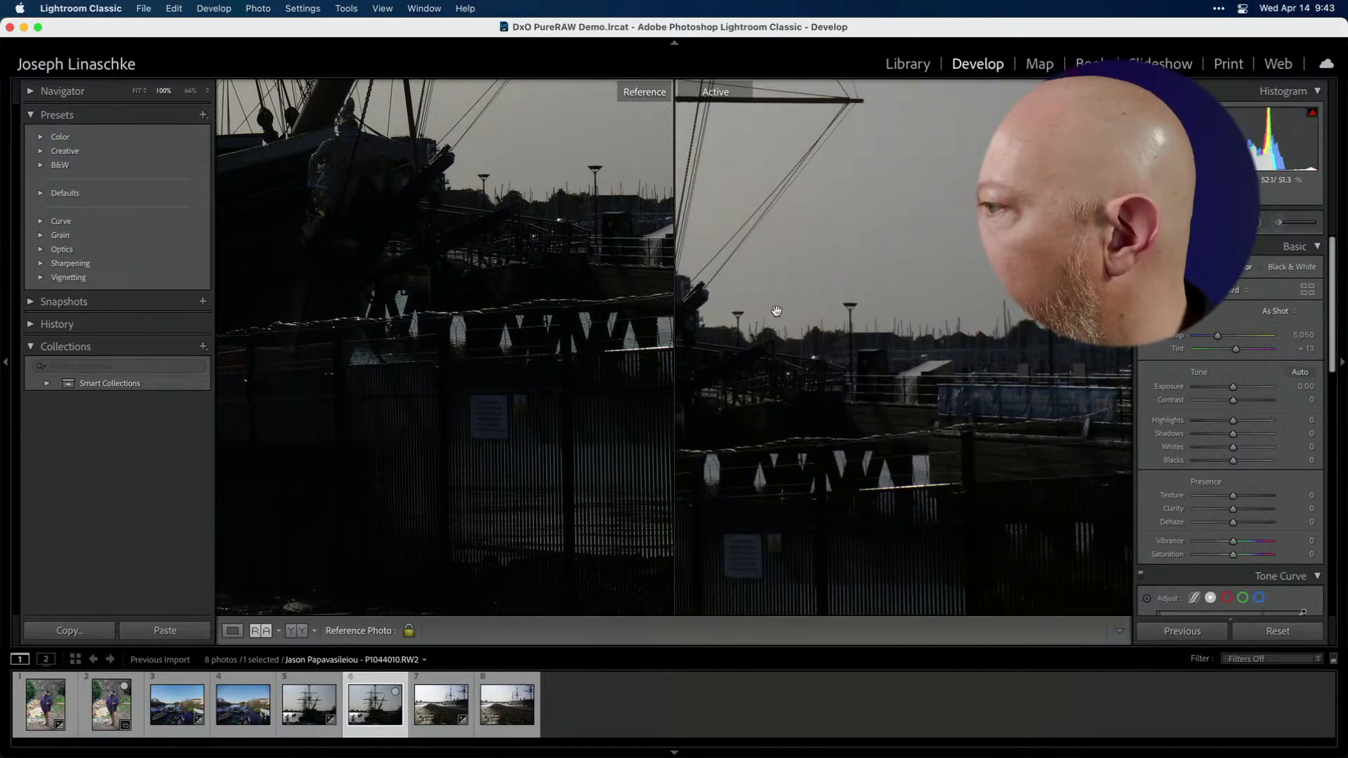
{"action": "left_click_drag", "start_coordinate": [805, 313], "coordinate": [850, 356]}
{"action": "left_click_drag", "start_coordinate": [600, 289], "coordinate": [531, 431]}
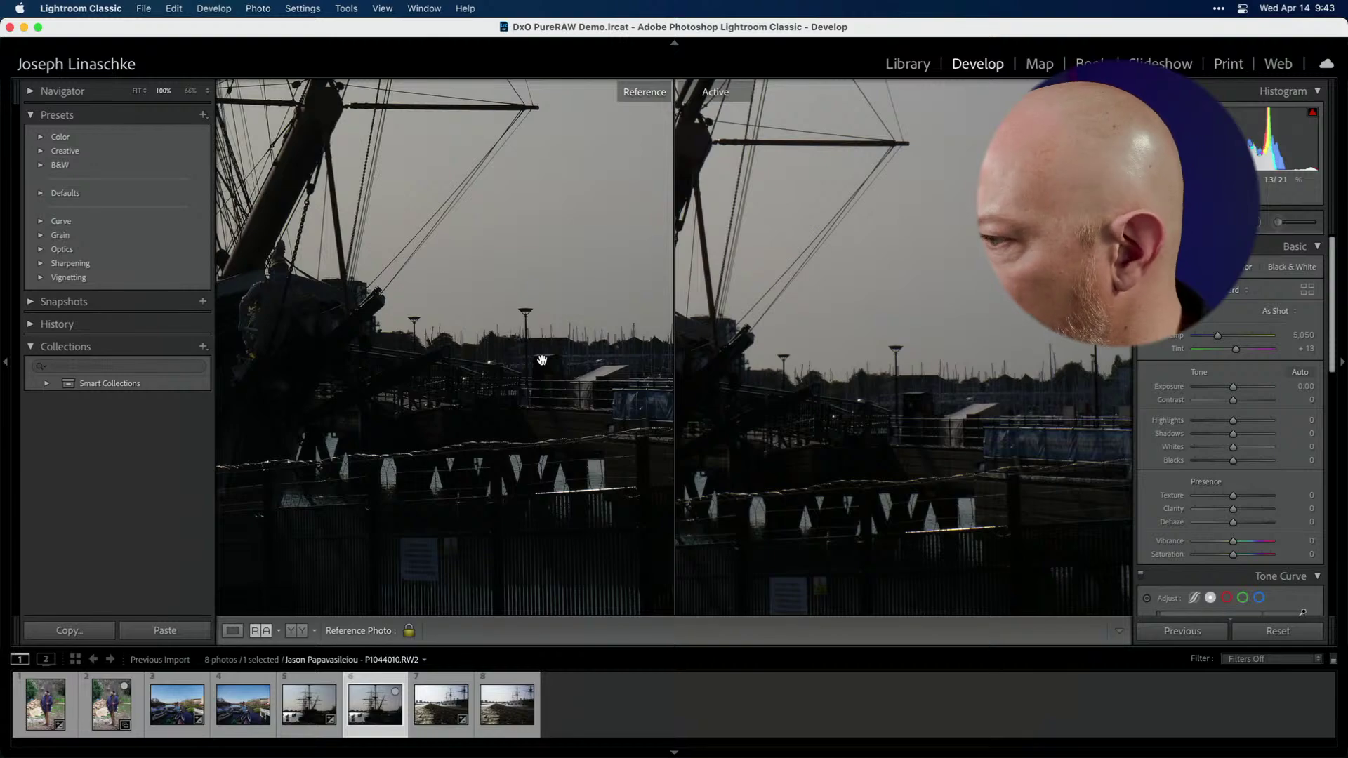
{"action": "left_click_drag", "start_coordinate": [541, 360], "coordinate": [564, 319]}
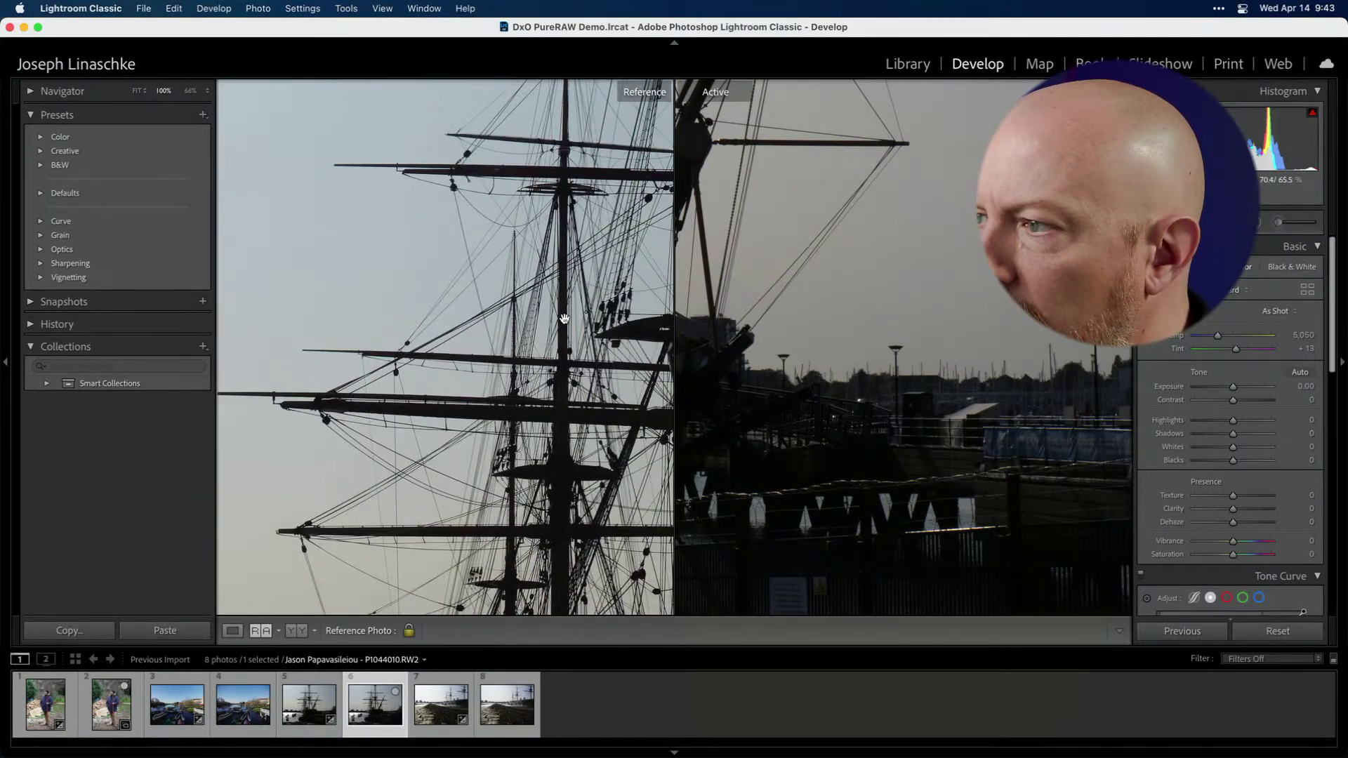
{"action": "left_click_drag", "start_coordinate": [813, 332], "coordinate": [936, 455]}
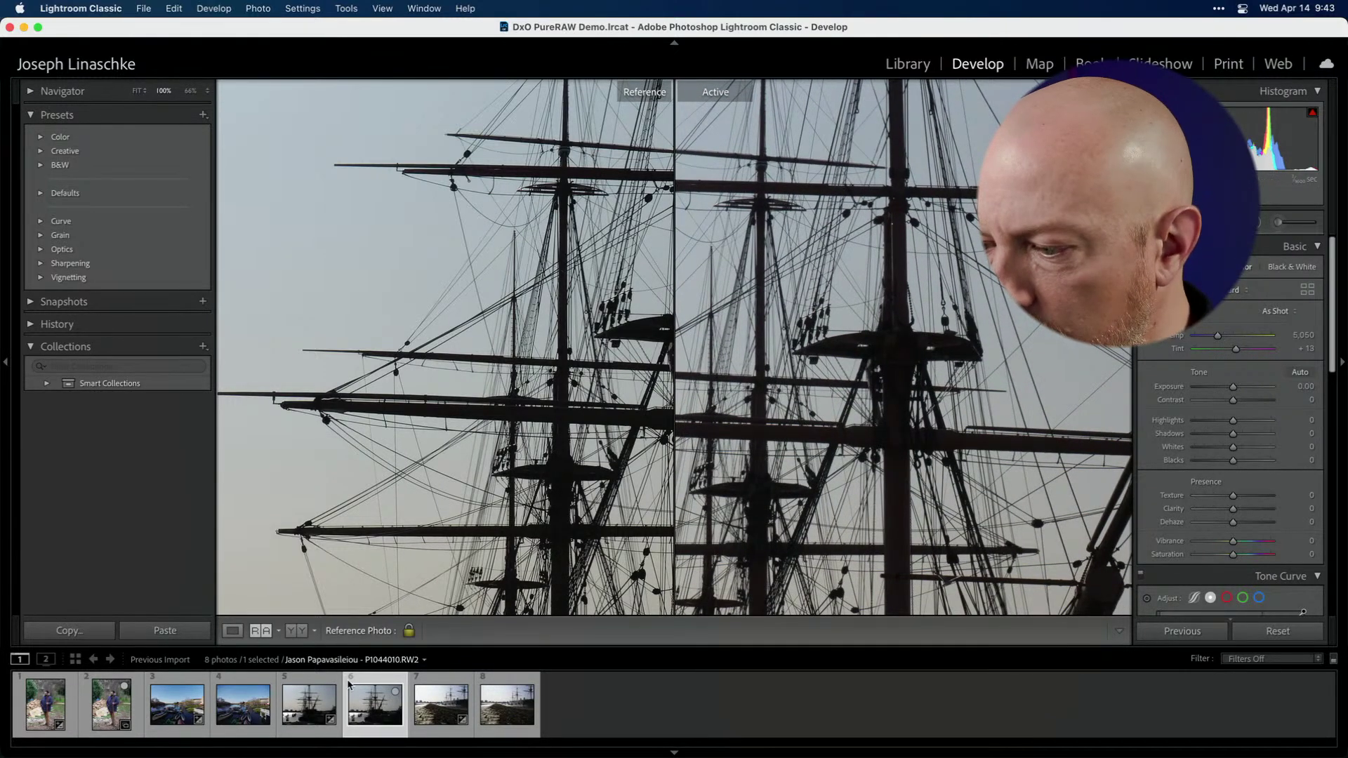
- Make P1044015.RW2 the active photo and view it whole in the reference comparison
{"action": "left_click", "coordinate": [510, 707]}
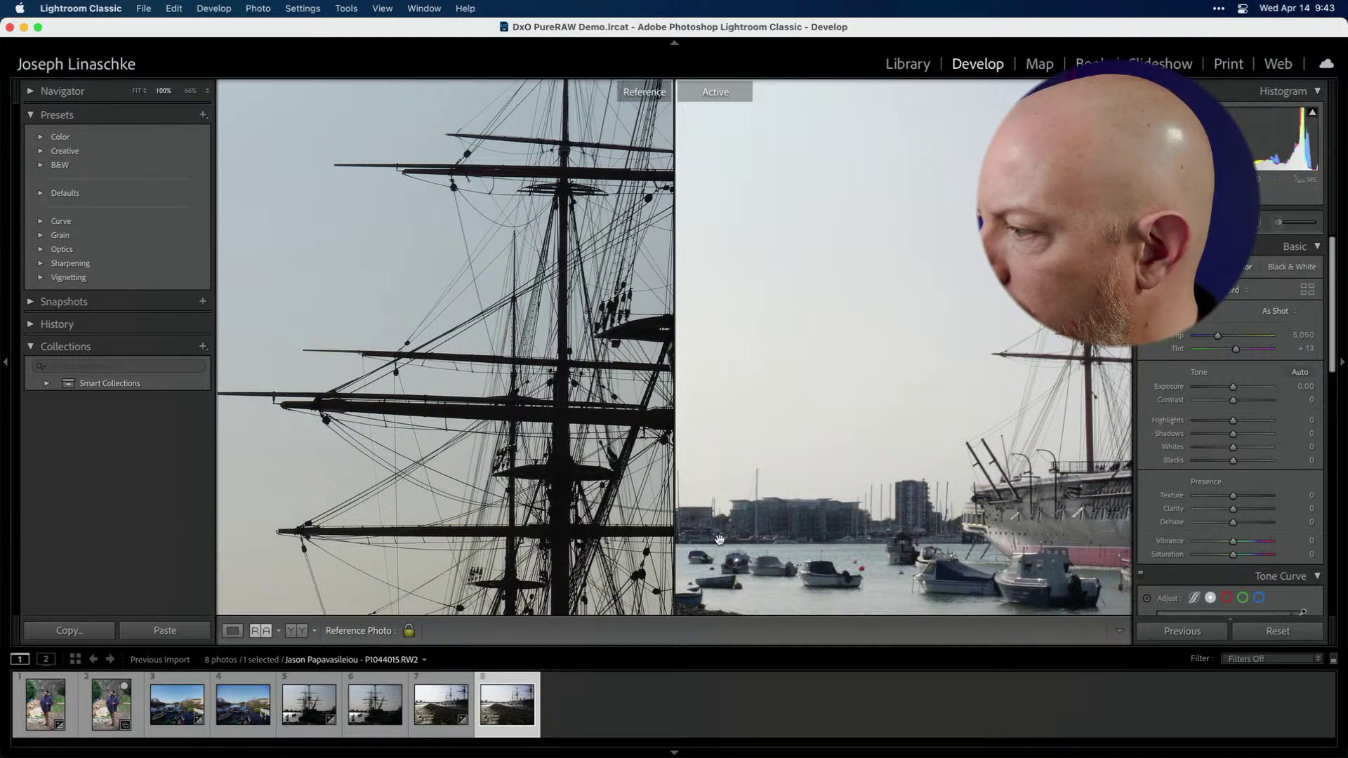
{"action": "left_click", "coordinate": [831, 488]}
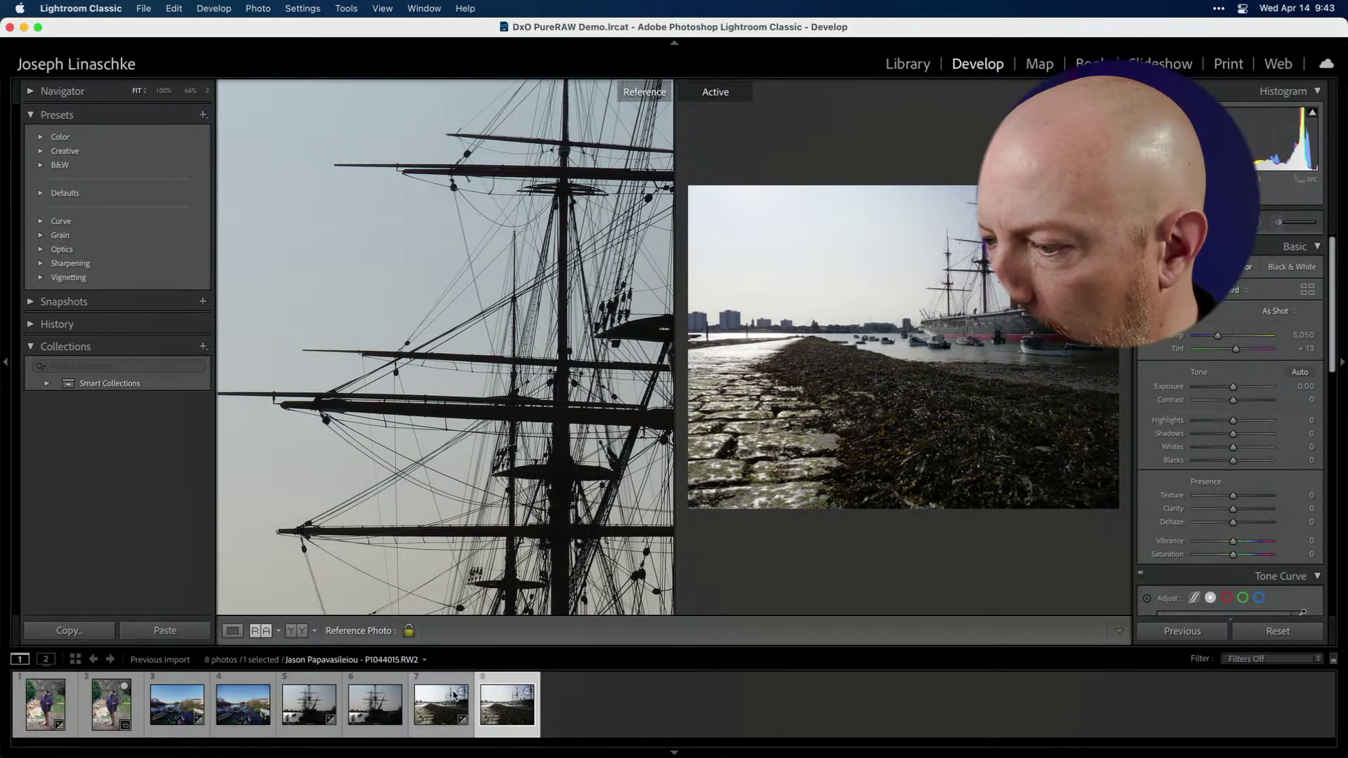
{"action": "left_click_drag", "start_coordinate": [419, 400], "coordinate": [422, 400]}
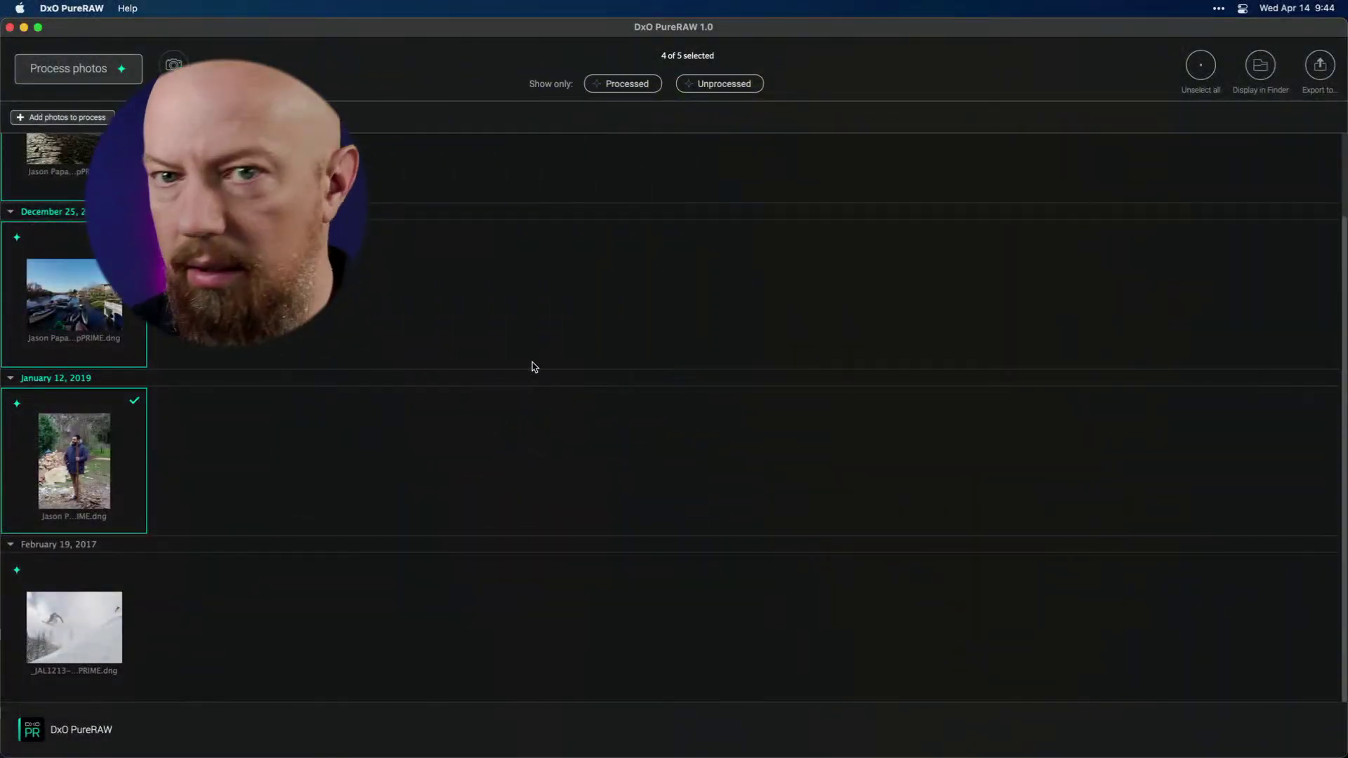
- Switch to DxO PureRAW, add IMG_0381.CR3 and IMG_2632.CR2 from the Finder folder, and save the Canon EOS 600D with EF-S 18-55mm optics module
{"action": "key", "text": "super+Tab"}
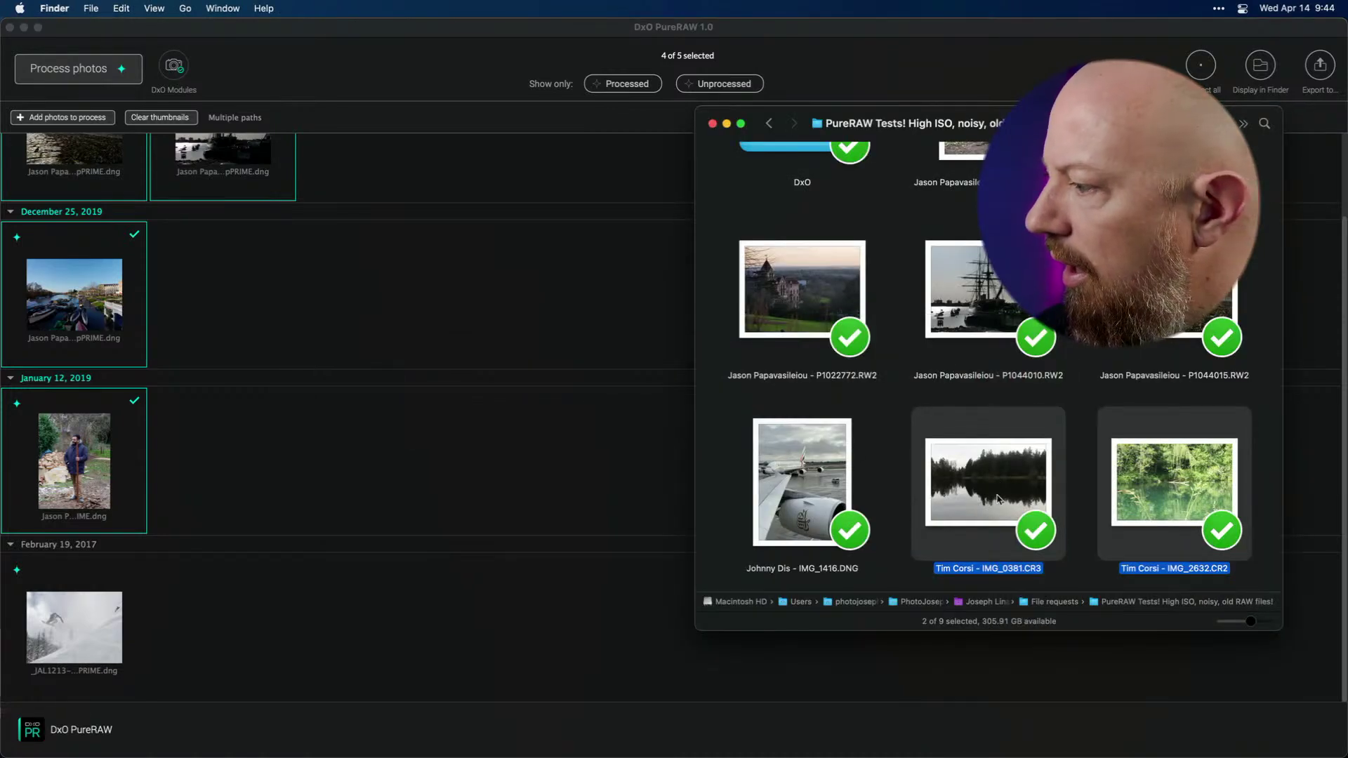
{"action": "left_click_drag", "start_coordinate": [985, 478], "coordinate": [454, 400]}
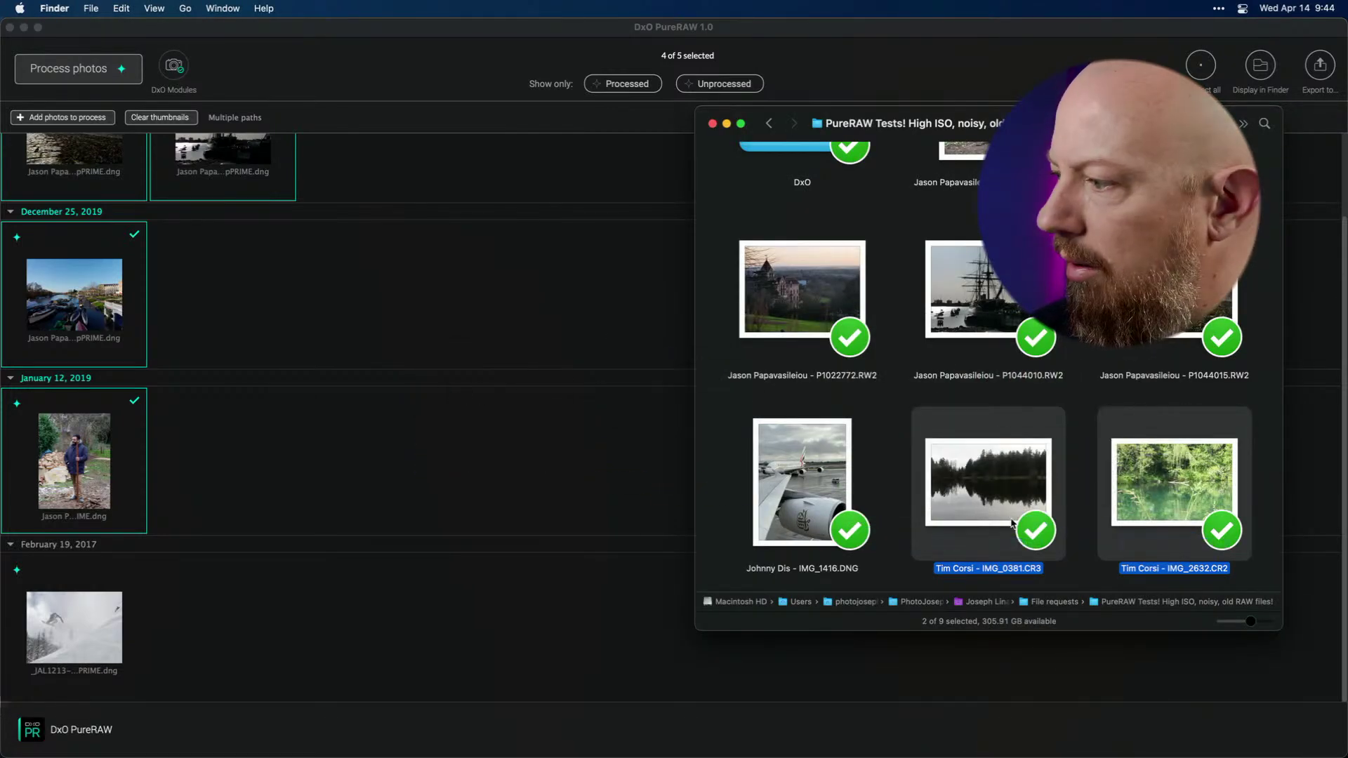
{"action": "left_click", "coordinate": [917, 448]}
{"action": "left_click", "coordinate": [989, 476]}
{"action": "left_click", "coordinate": [1172, 483], "text": "super"}
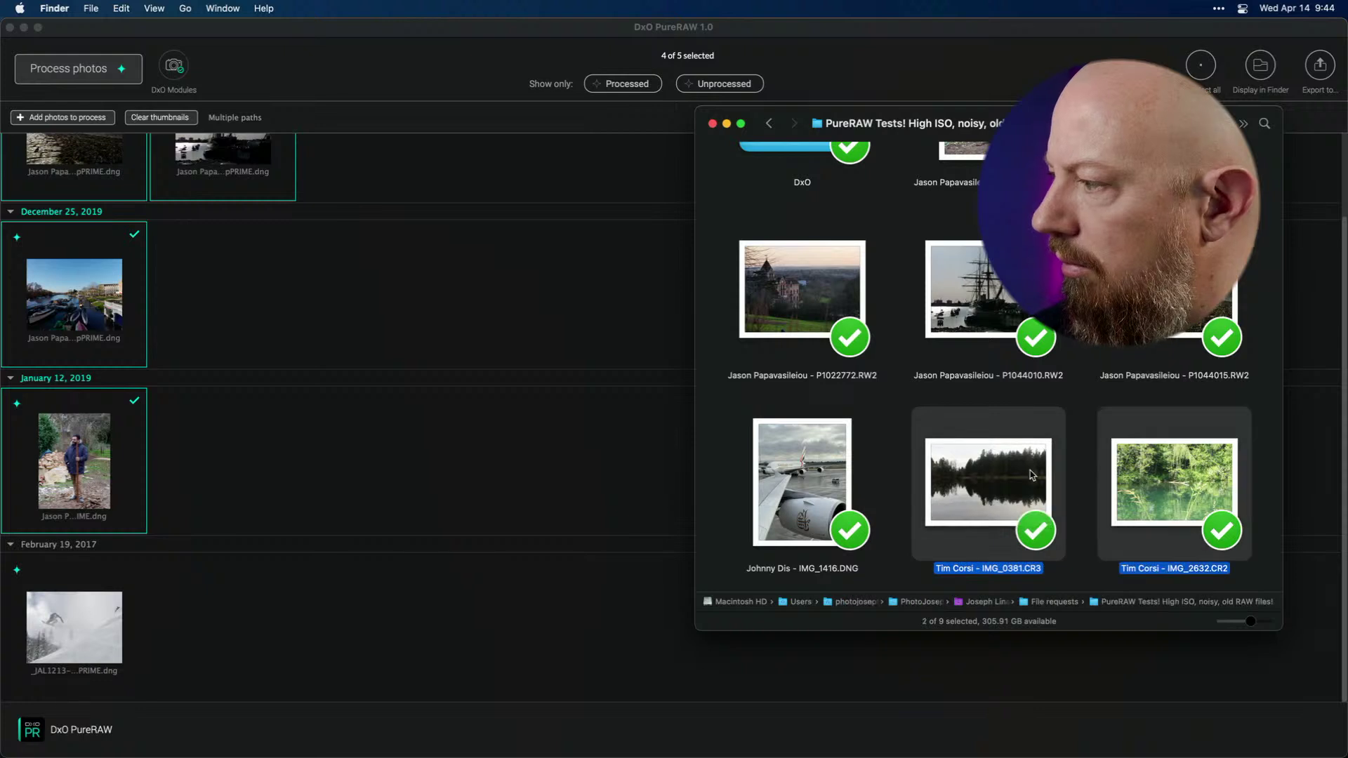
{"action": "left_click_drag", "start_coordinate": [933, 442], "coordinate": [430, 348]}
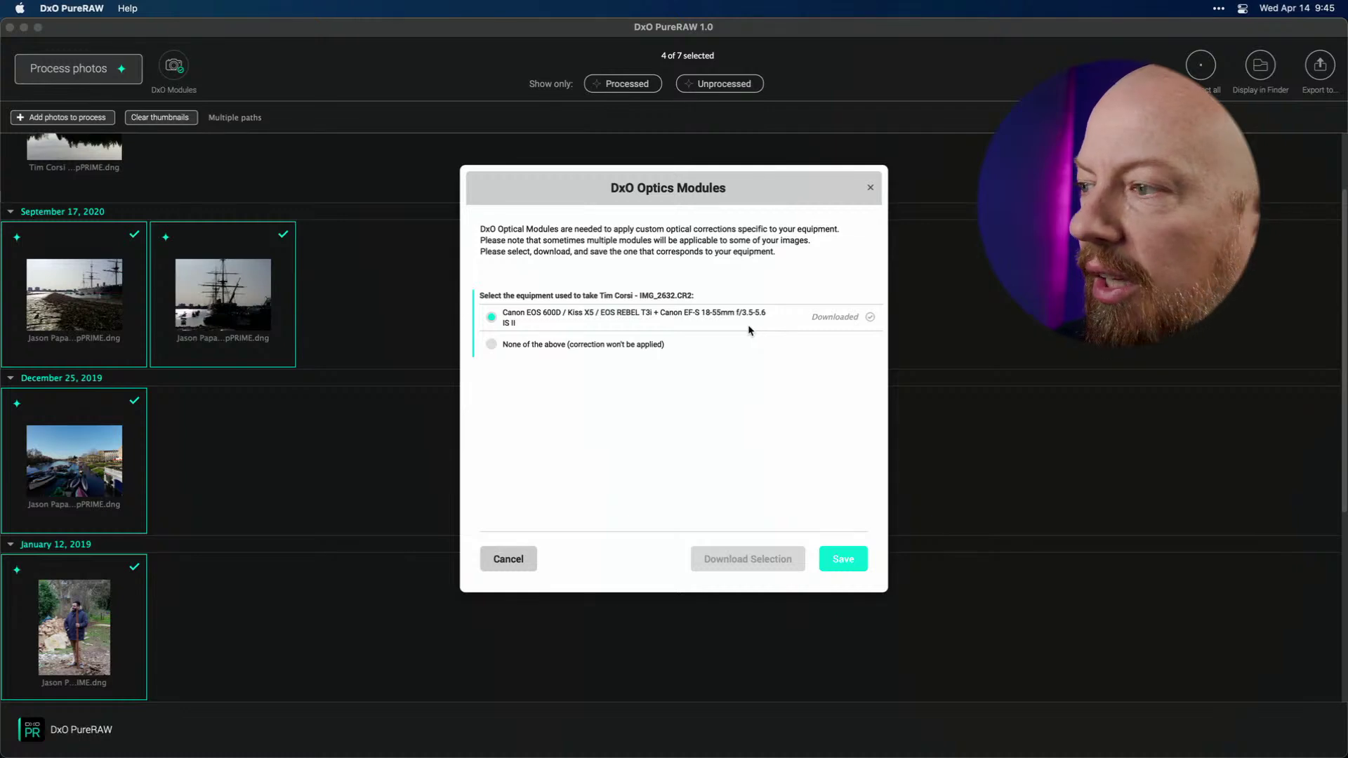
{"action": "left_click", "coordinate": [843, 559]}
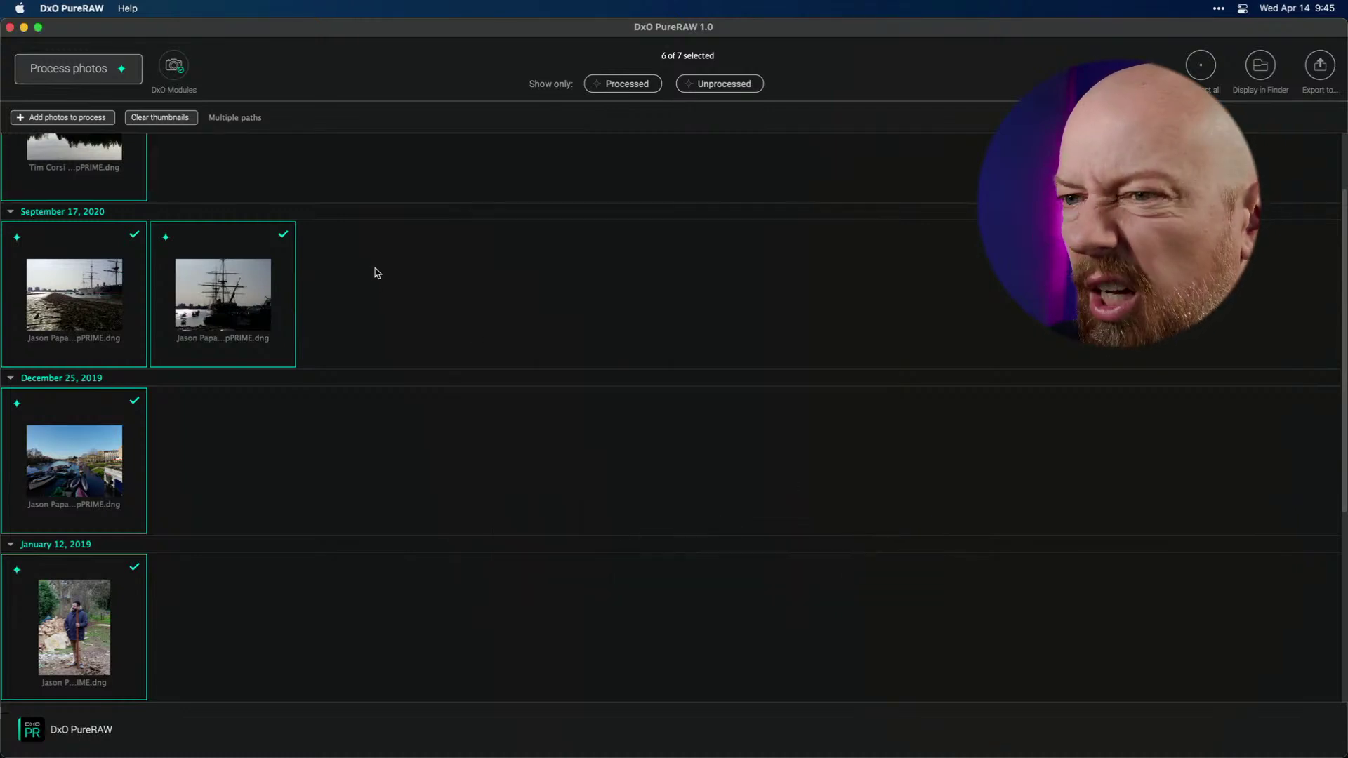
- Clear the photo selection and select only the unprocessed IMG_2632.CR2
{"action": "left_click", "coordinate": [424, 307]}
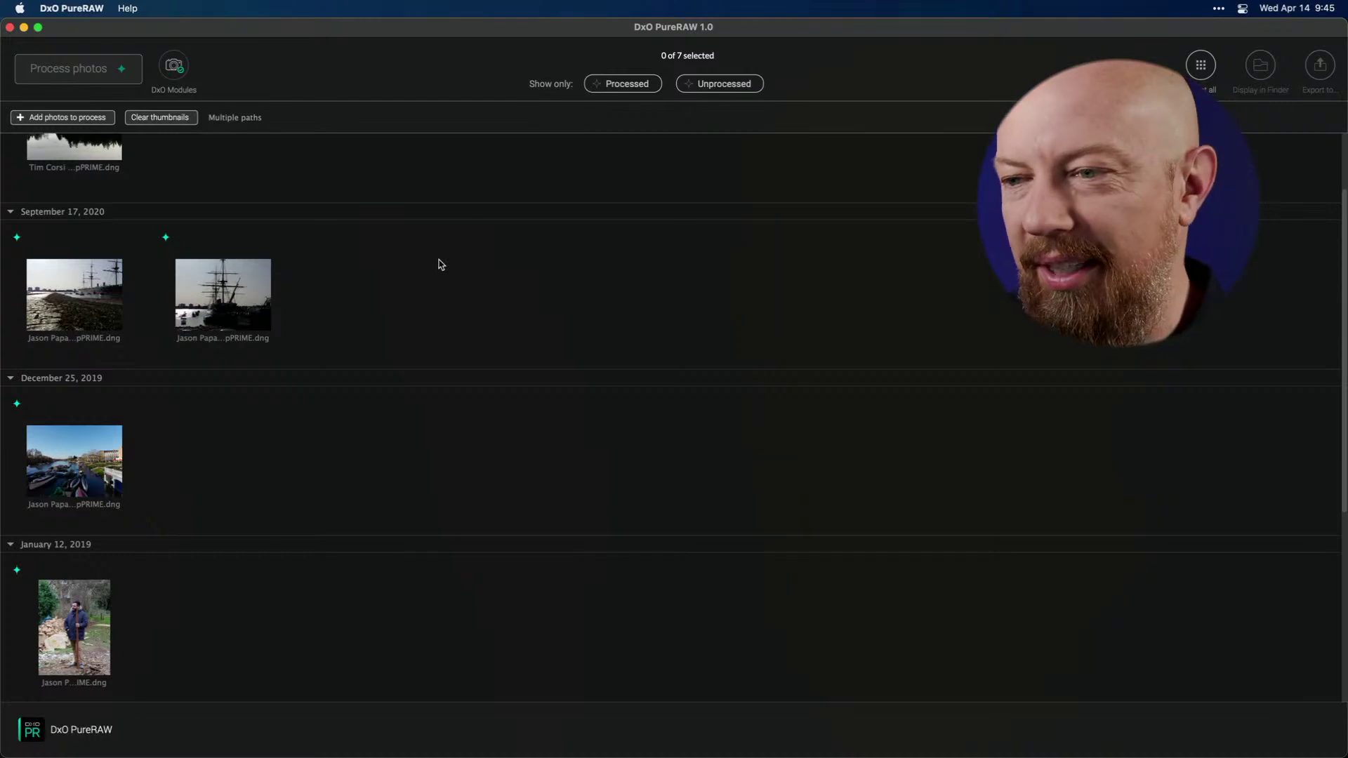
{"action": "scroll", "coordinate": [418, 274], "scroll_direction": "up", "scroll_amount": 3}
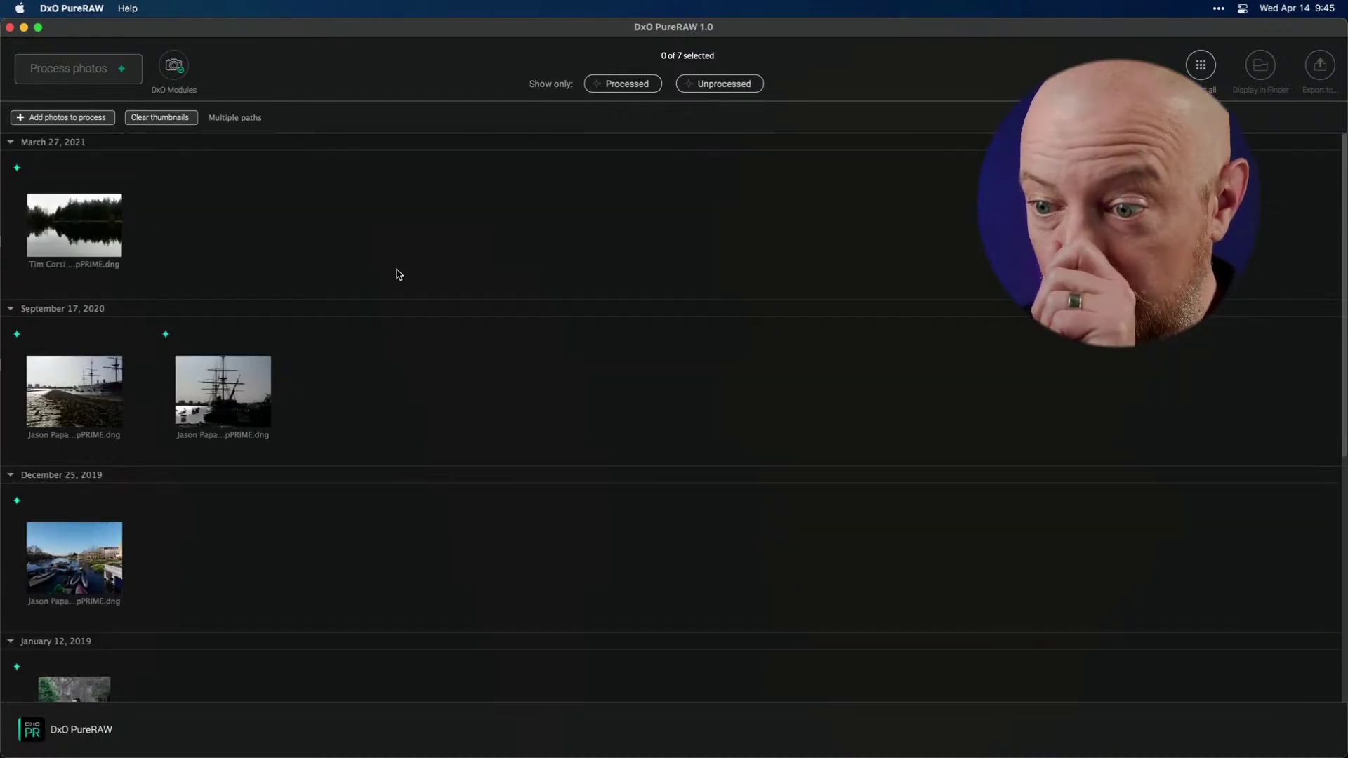
{"action": "scroll", "coordinate": [370, 282], "scroll_direction": "down", "scroll_amount": 10}
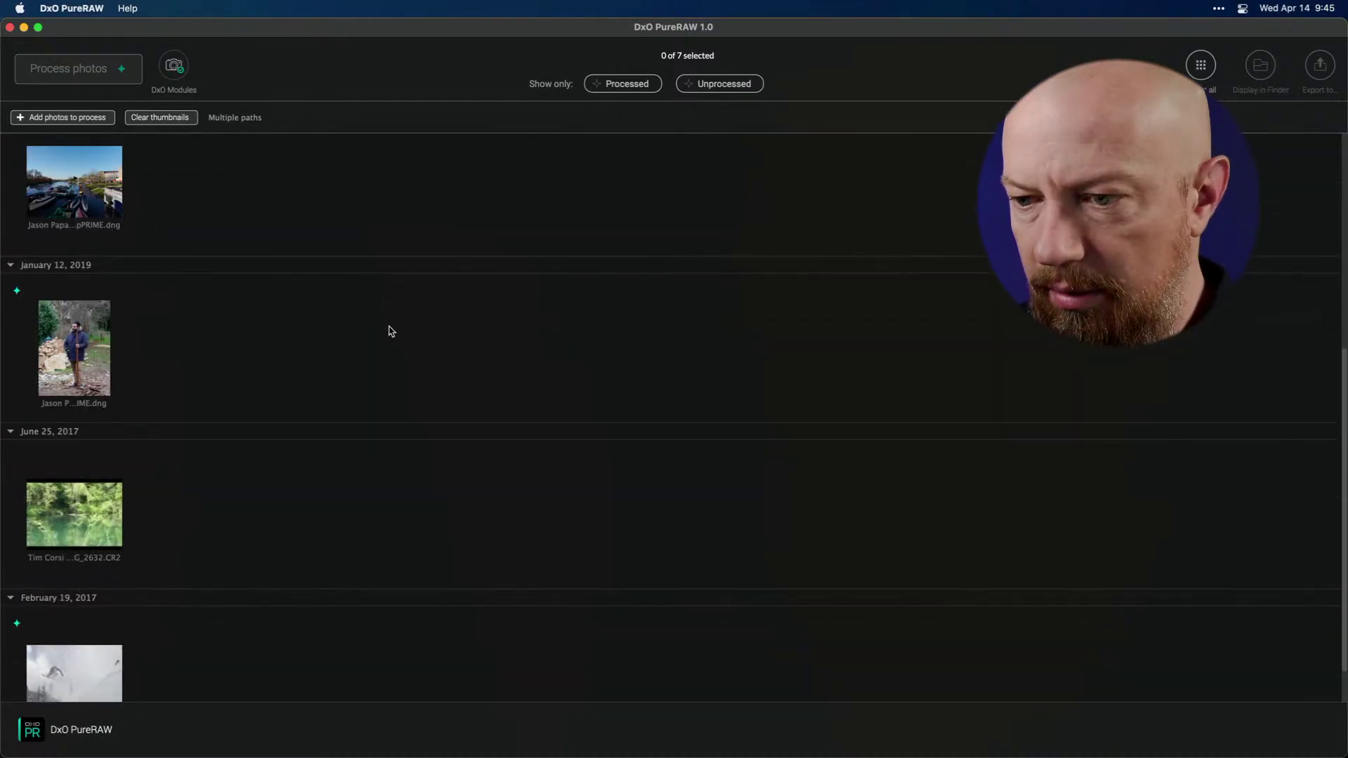
{"action": "scroll", "coordinate": [389, 332], "scroll_direction": "down", "scroll_amount": 2}
{"action": "double_click", "coordinate": [79, 497]}
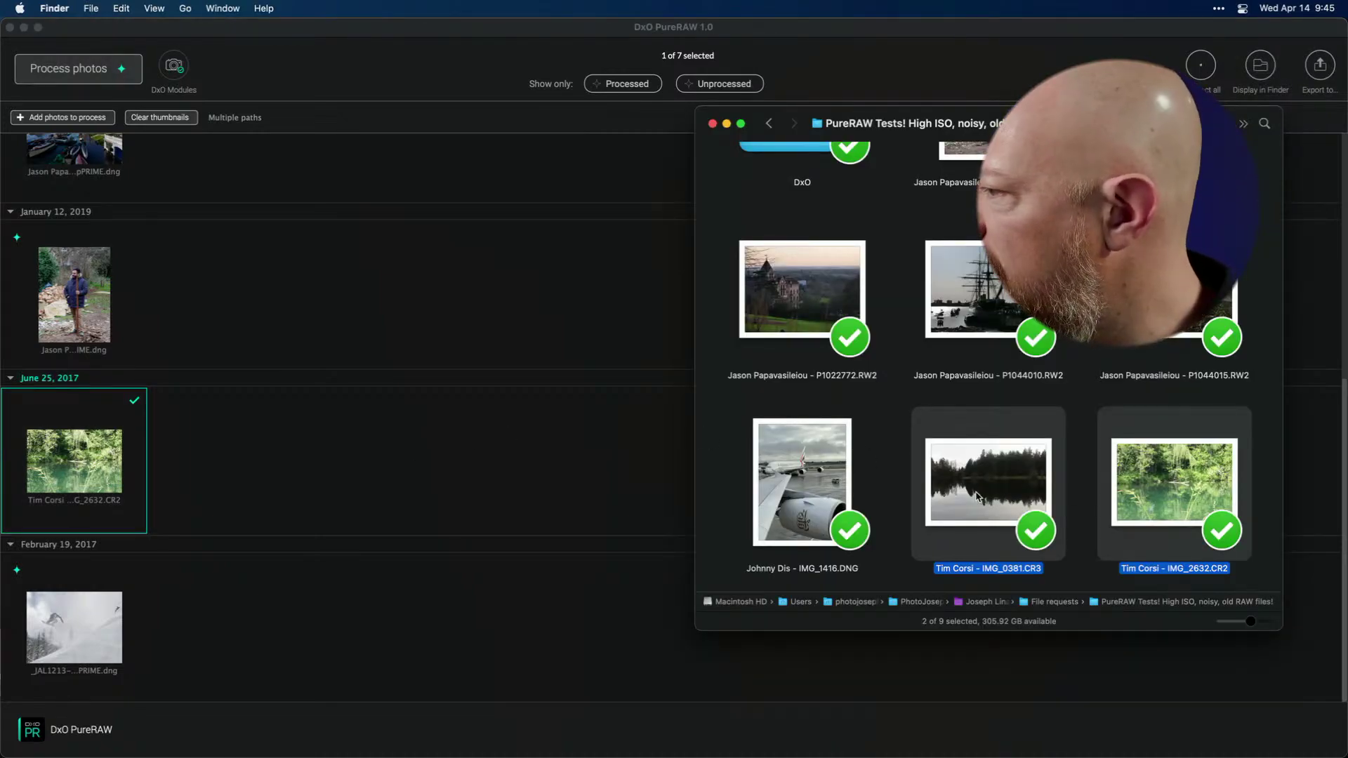
{"action": "left_click", "coordinate": [437, 399]}
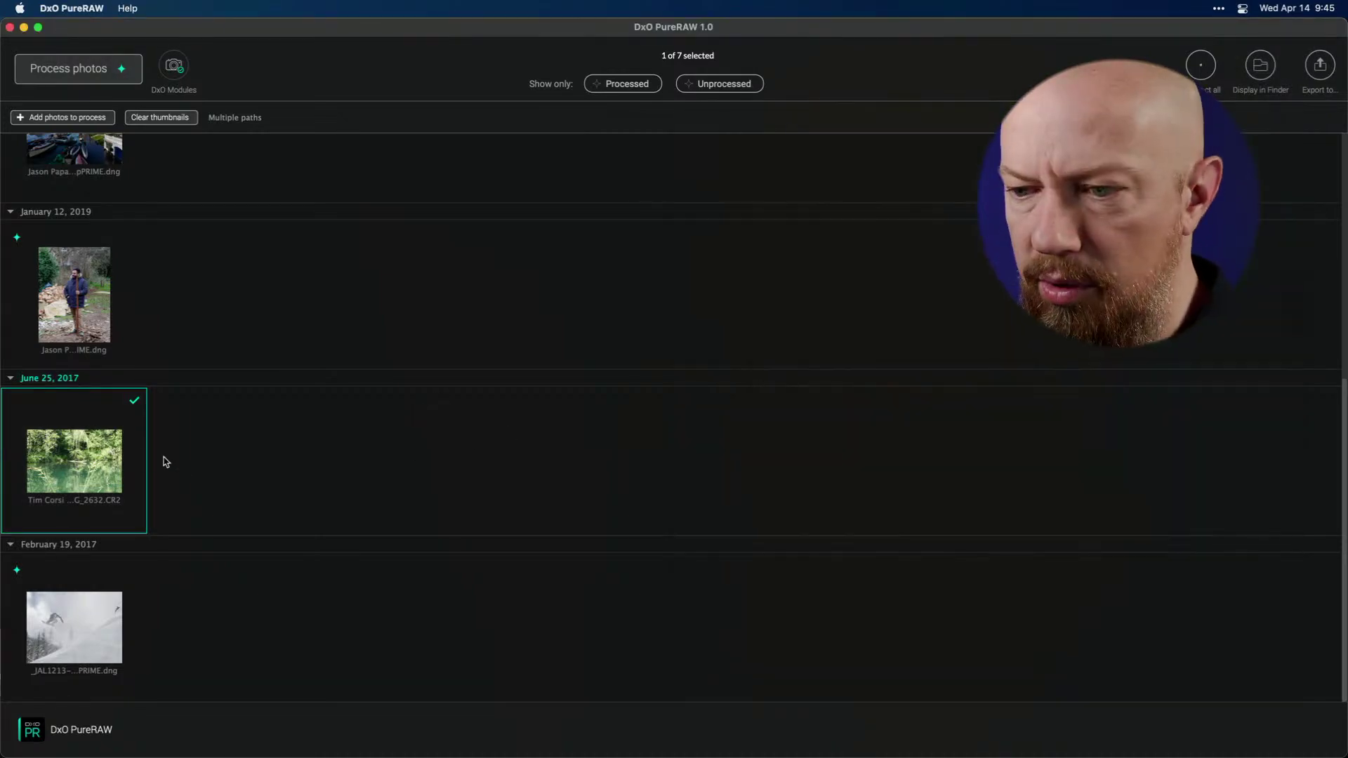
- Preview IMG_2632.CR2 in the full-size viewer, inspect its foliage at 1:1, and return to the thumbnails
{"action": "double_click", "coordinate": [69, 460]}
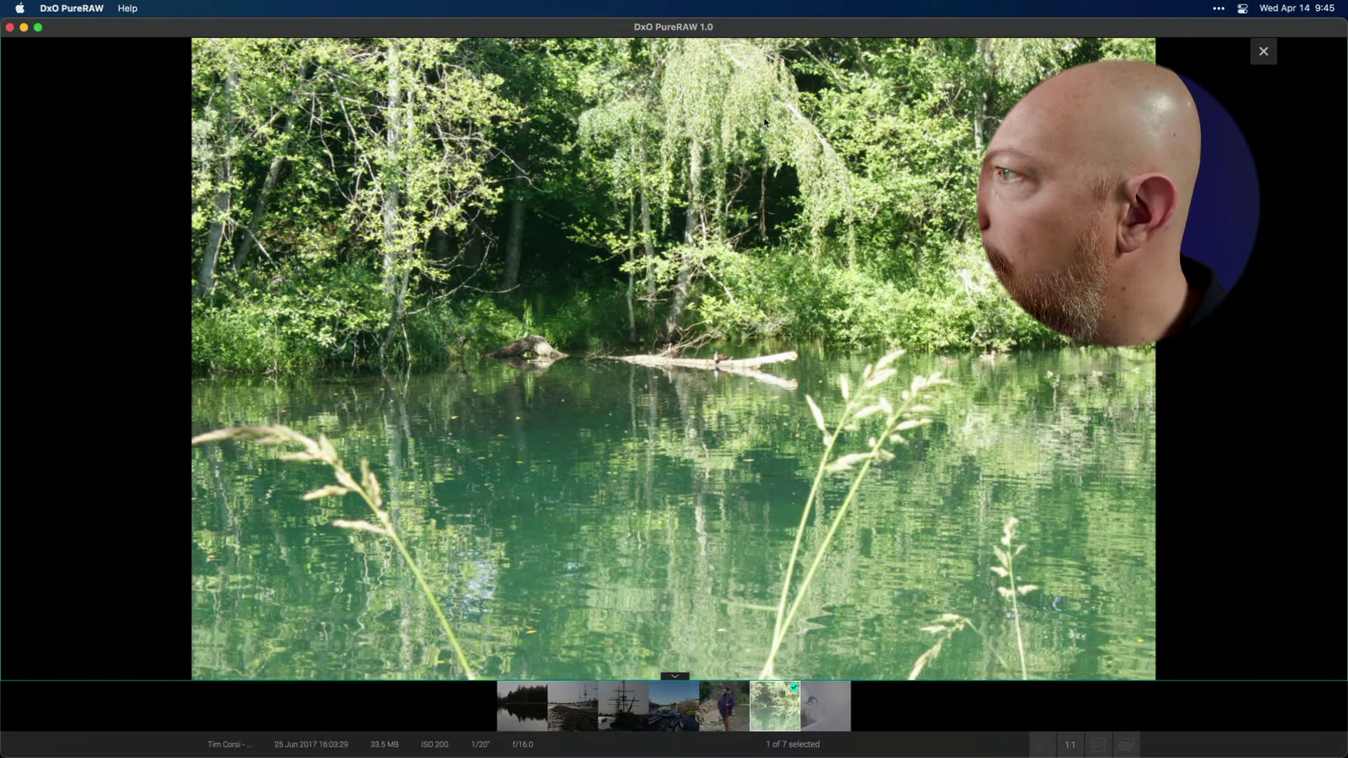
{"action": "left_click", "coordinate": [775, 185]}
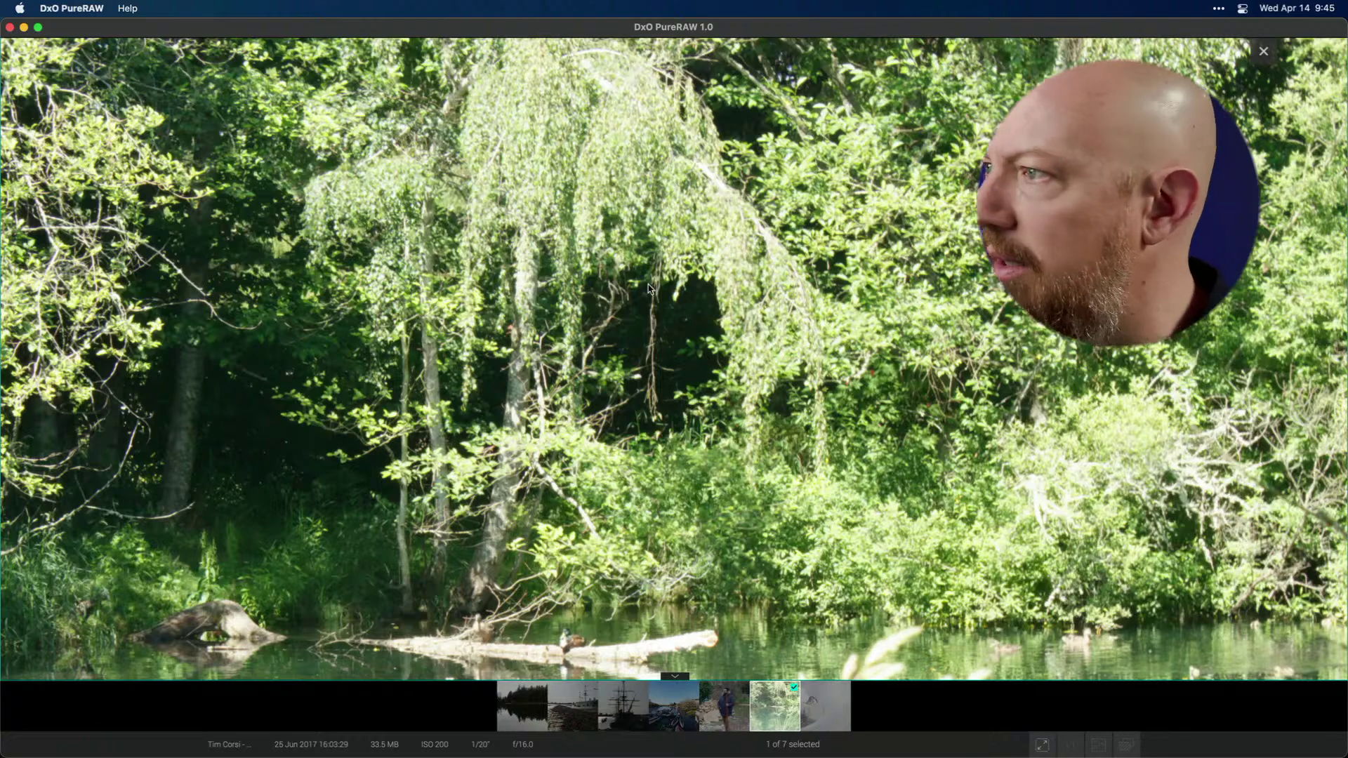
{"action": "left_click", "coordinate": [776, 185]}
{"action": "left_click", "coordinate": [1264, 52]}
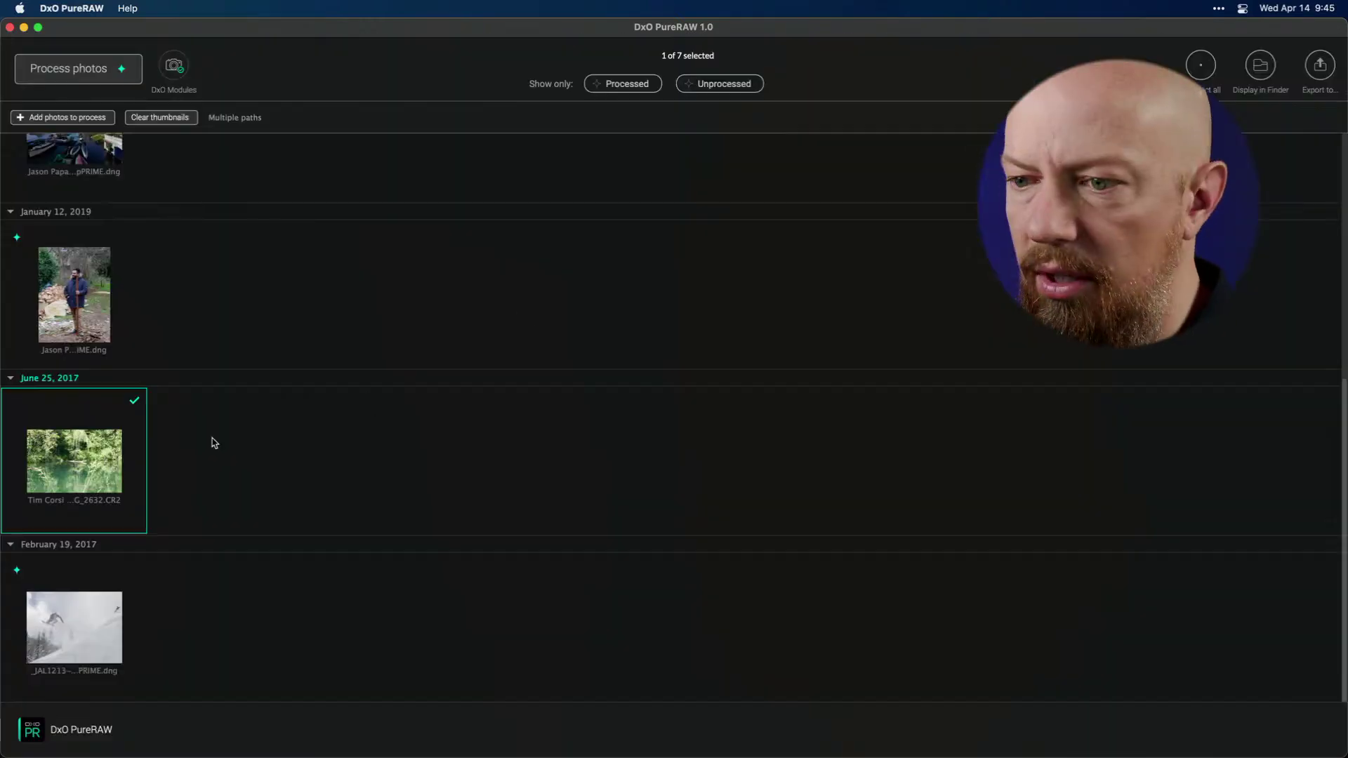
- Process IMG_2632.CR2 with DeepPRIME as a DNG in the 'DxO' folder, and import the result with its original raw file into Lightroom Classic
{"action": "left_click", "coordinate": [69, 69]}
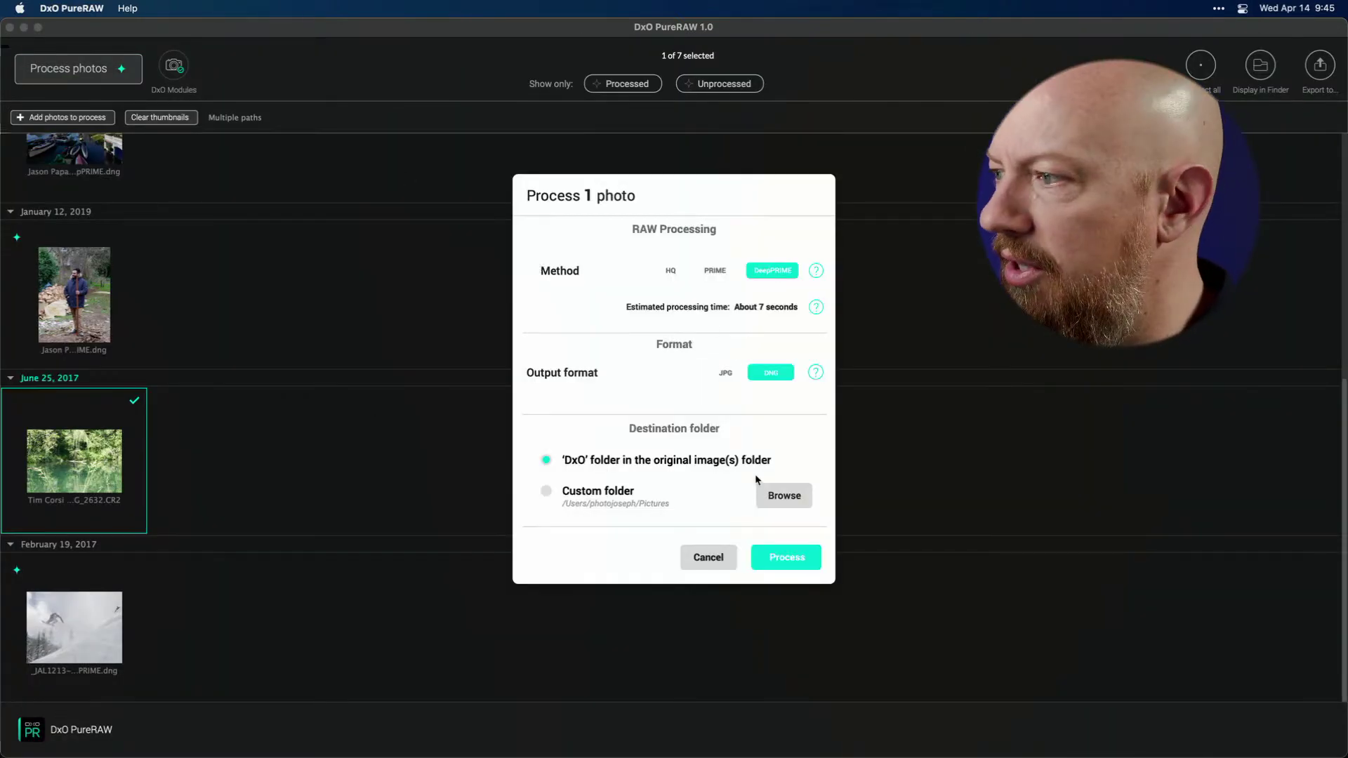
{"action": "left_click", "coordinate": [784, 557]}
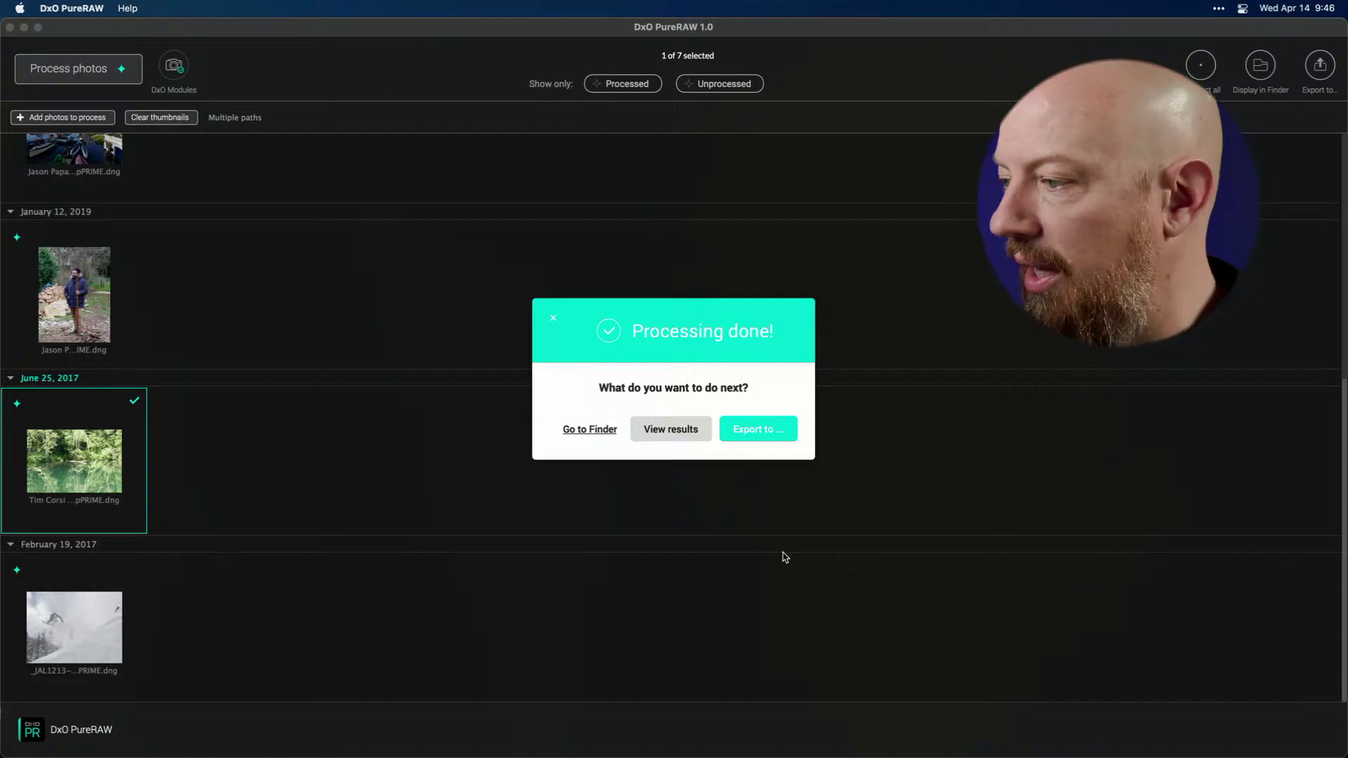
{"action": "left_click", "coordinate": [771, 437]}
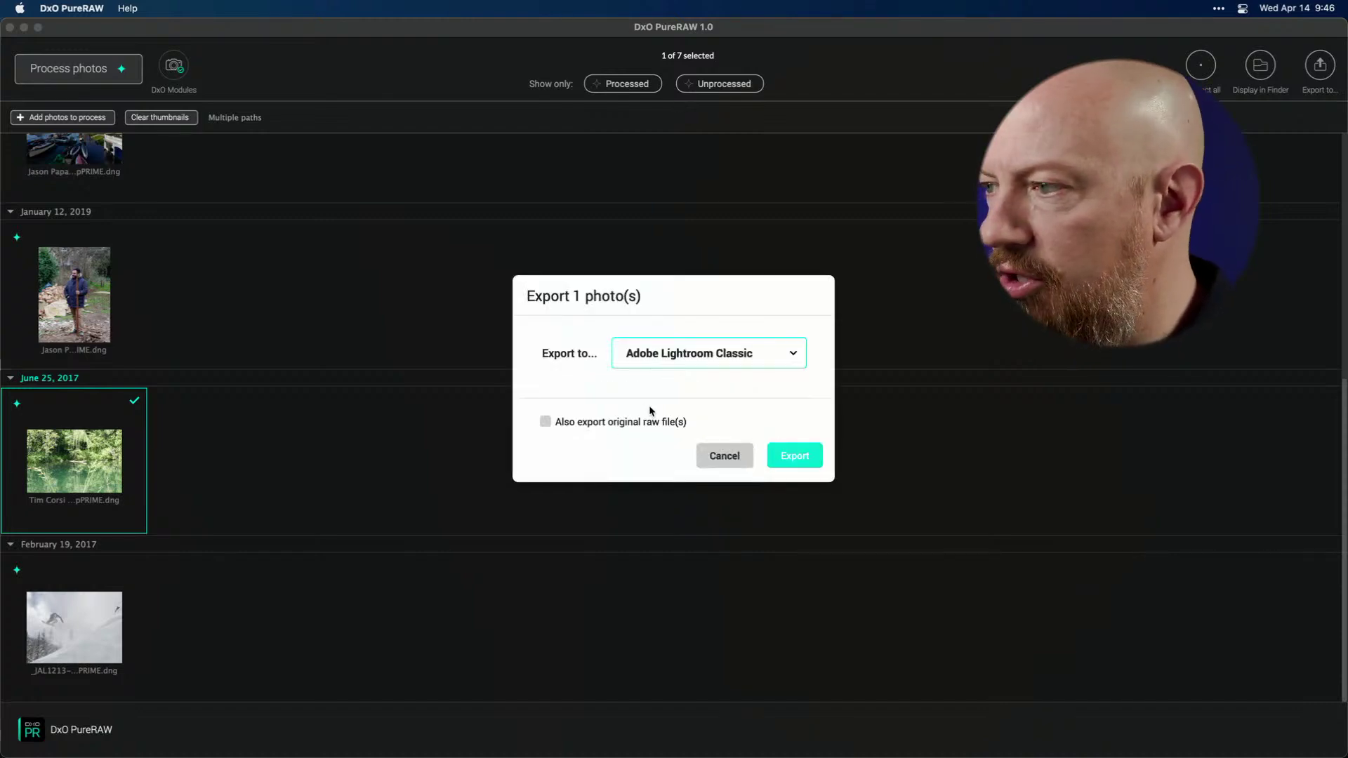
{"action": "left_click", "coordinate": [632, 423]}
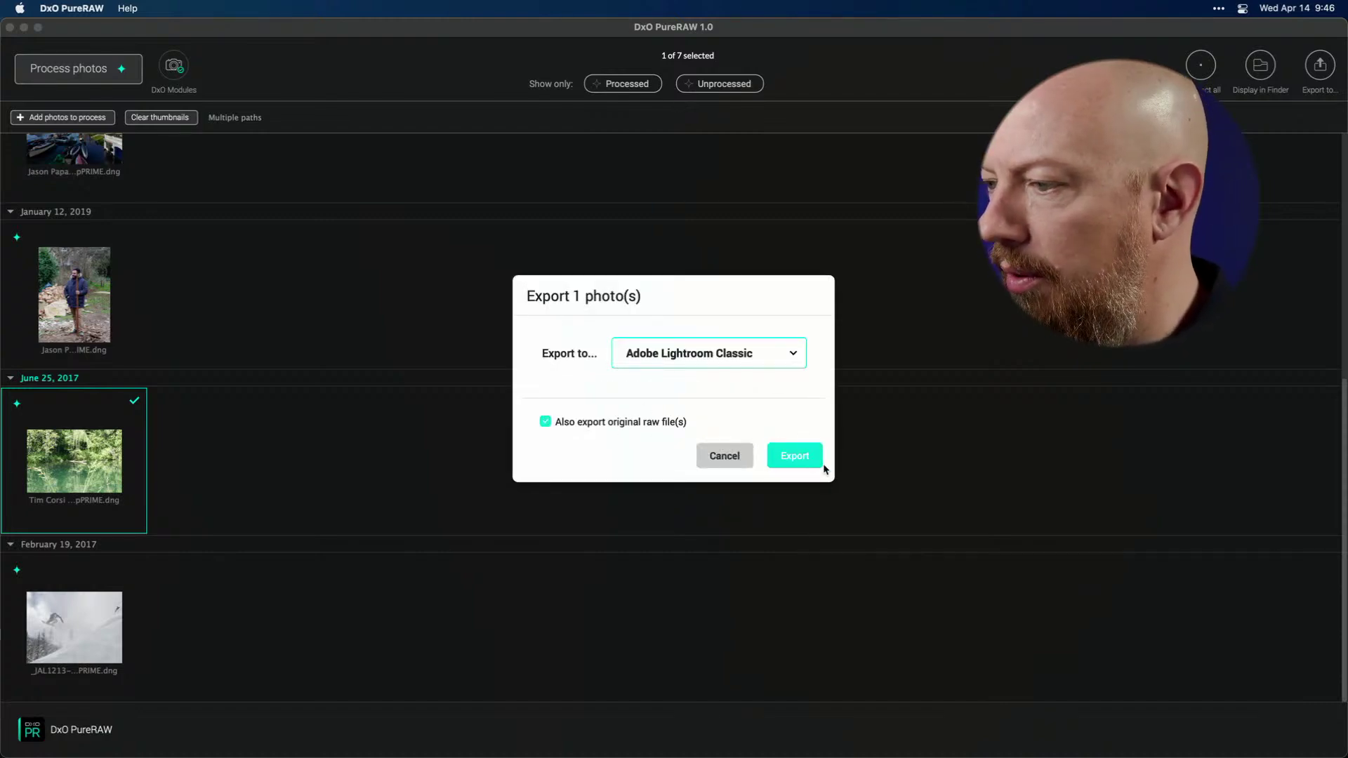
{"action": "left_click", "coordinate": [818, 458]}
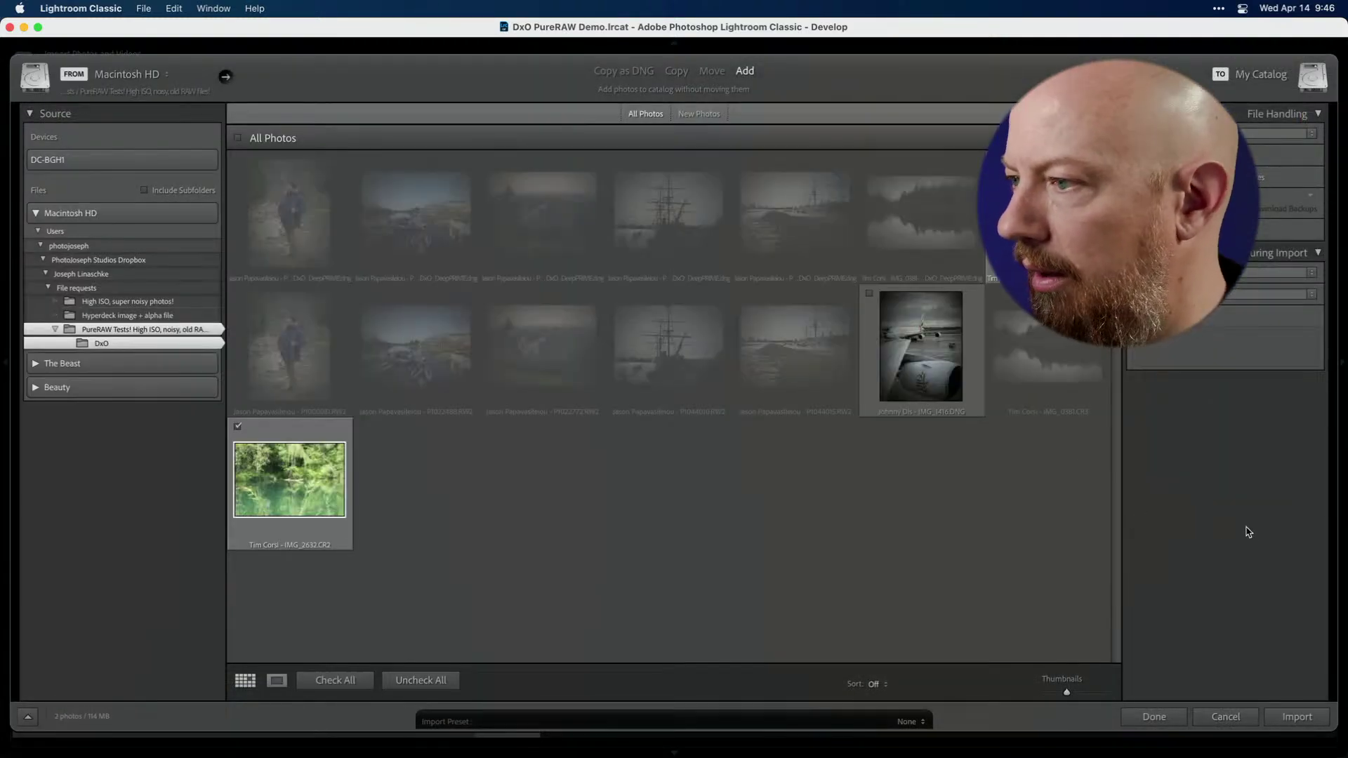
{"action": "left_click", "coordinate": [1296, 716]}
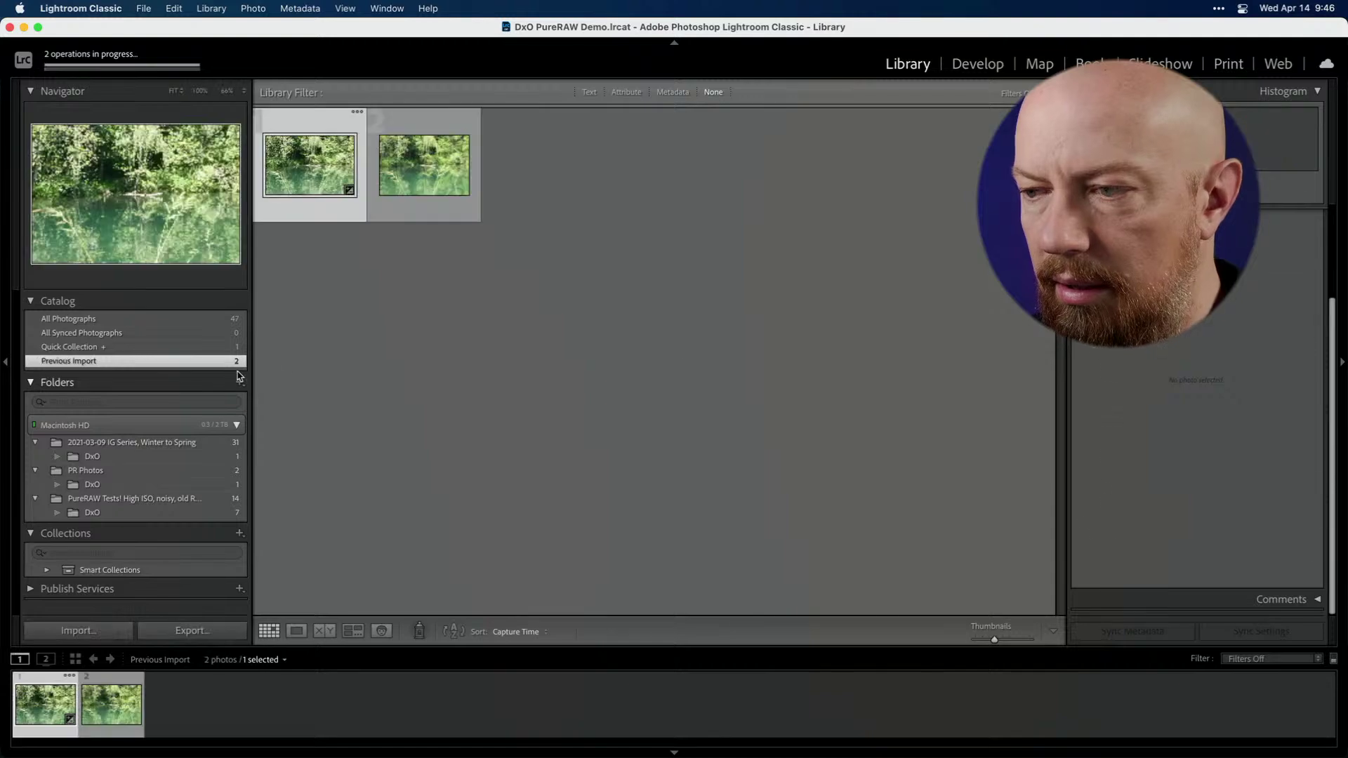
- View the IMG_2632 DeepPRIME DNG in the loupe and alternate repeatedly with the original CR2 to compare colour, contrast and geometry
{"action": "double_click", "coordinate": [325, 174]}
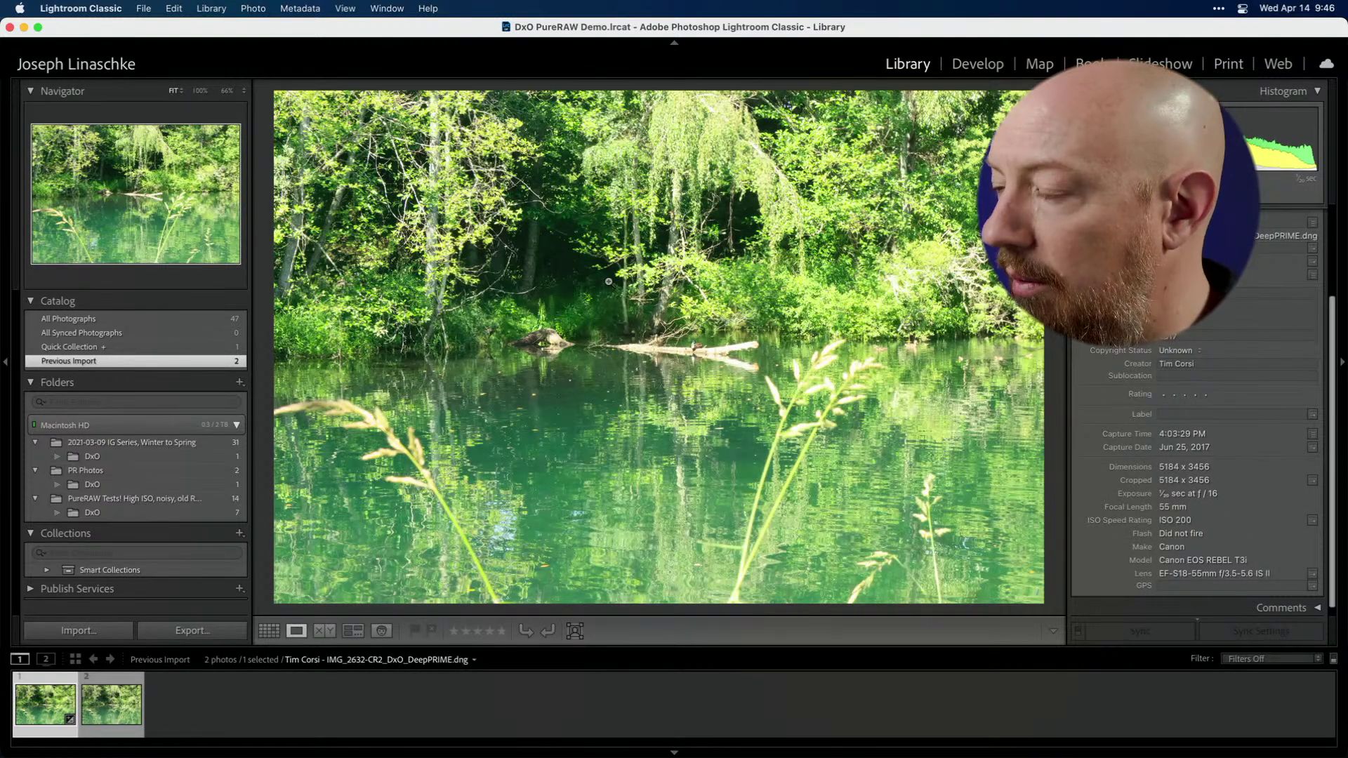
{"action": "key", "text": "Right"}
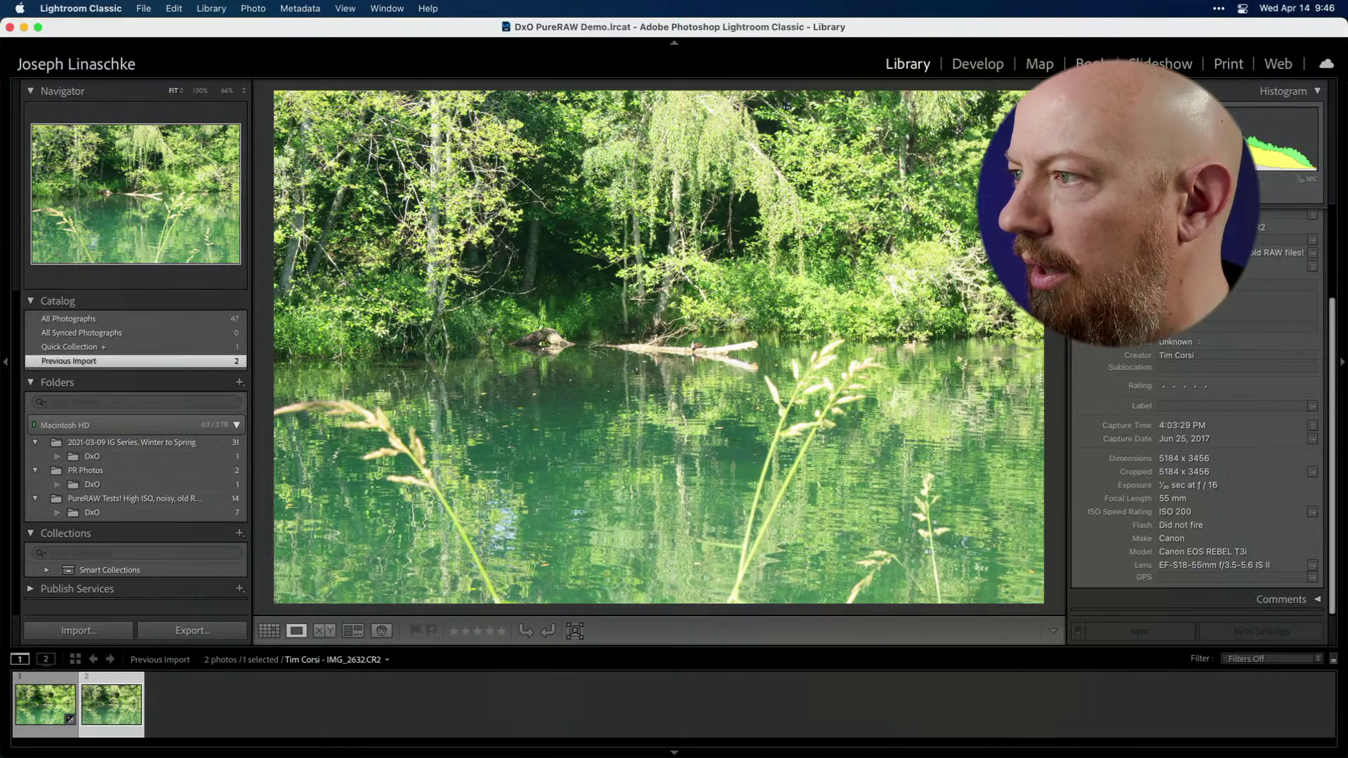
{"action": "key", "text": "Left"}
{"action": "key", "text": "Right"}
{"action": "key", "text": "Left"}
{"action": "key", "text": "Right"}
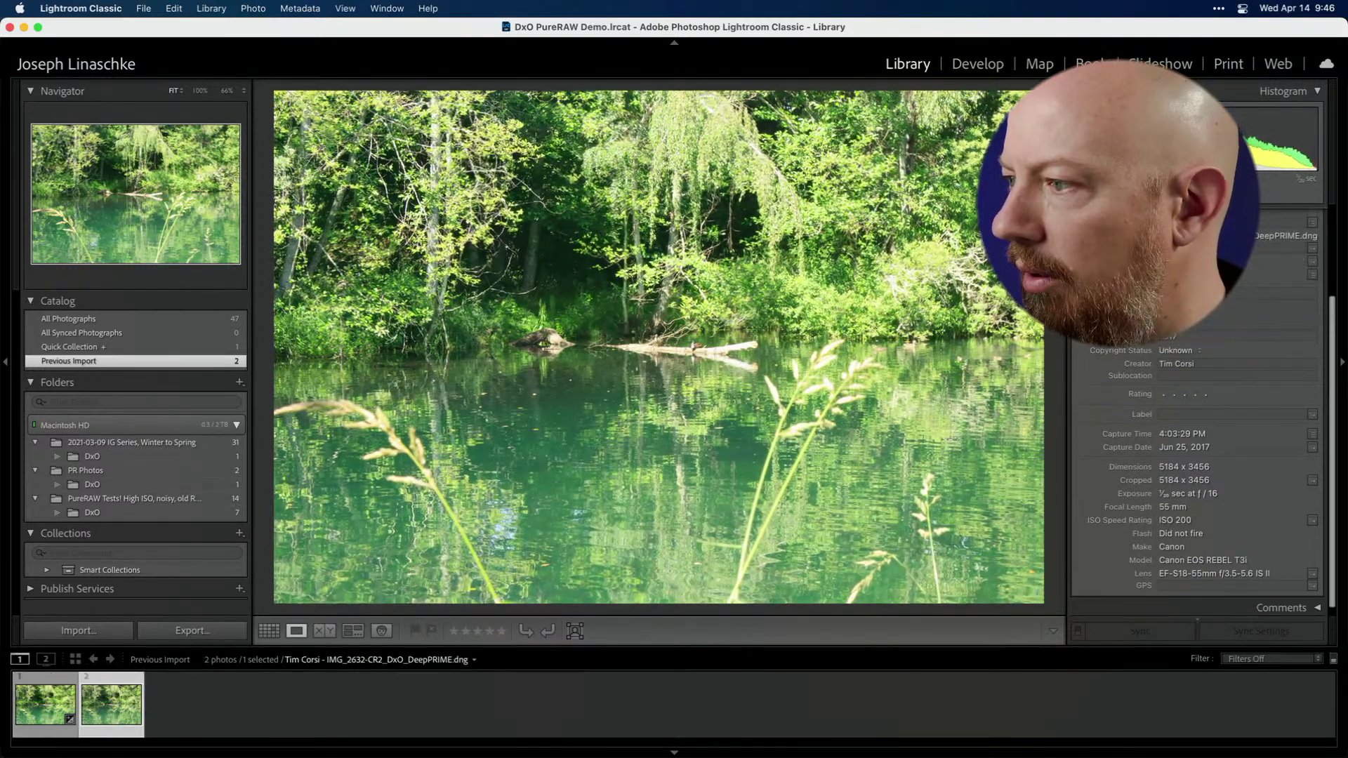
{"action": "key", "text": "Left"}
{"action": "key", "text": "Right"}
{"action": "key", "text": "Left"}
{"action": "key", "text": "Right"}
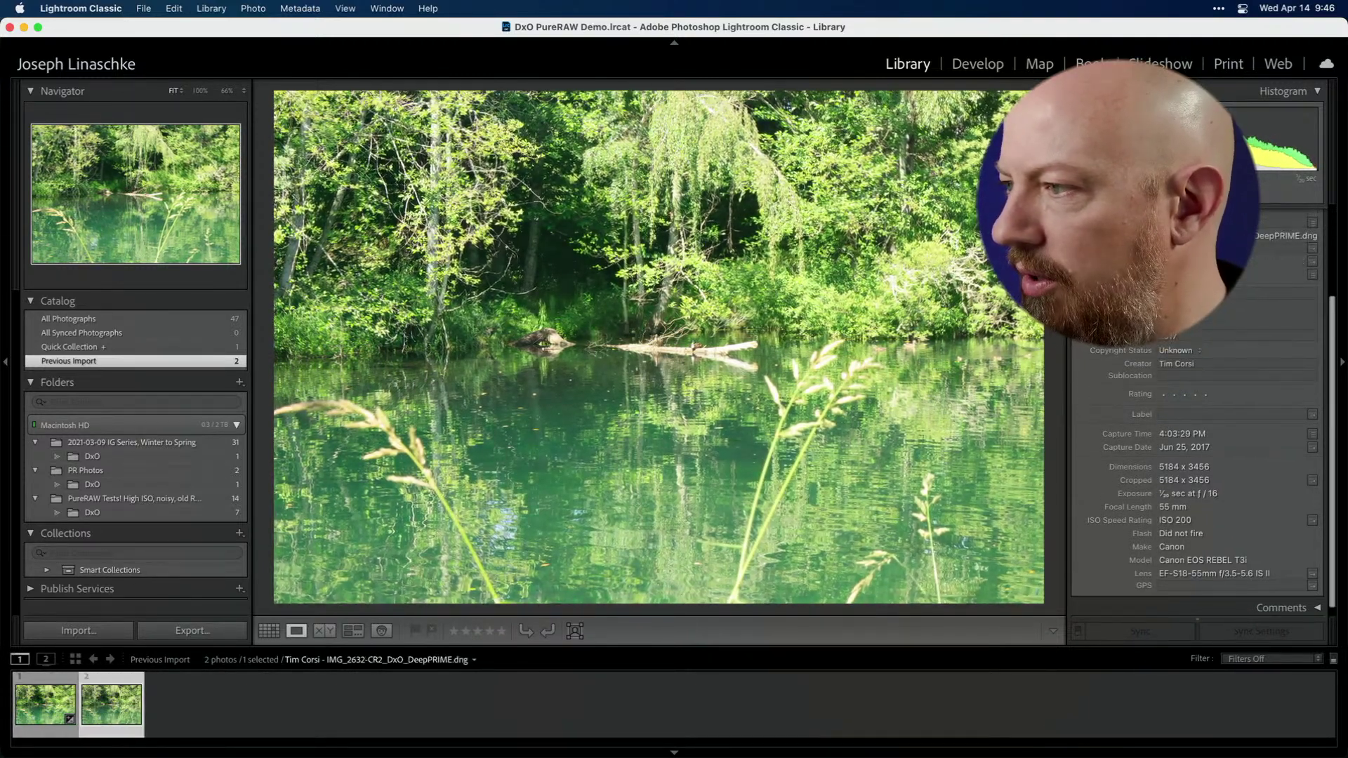
- Select the original IMG_2632.CR2 and open Reference View with its DeepPRIME DNG as the reference photo
{"action": "key", "text": "Left"}
{"action": "key", "text": "Right"}
{"action": "key", "text": "Left"}
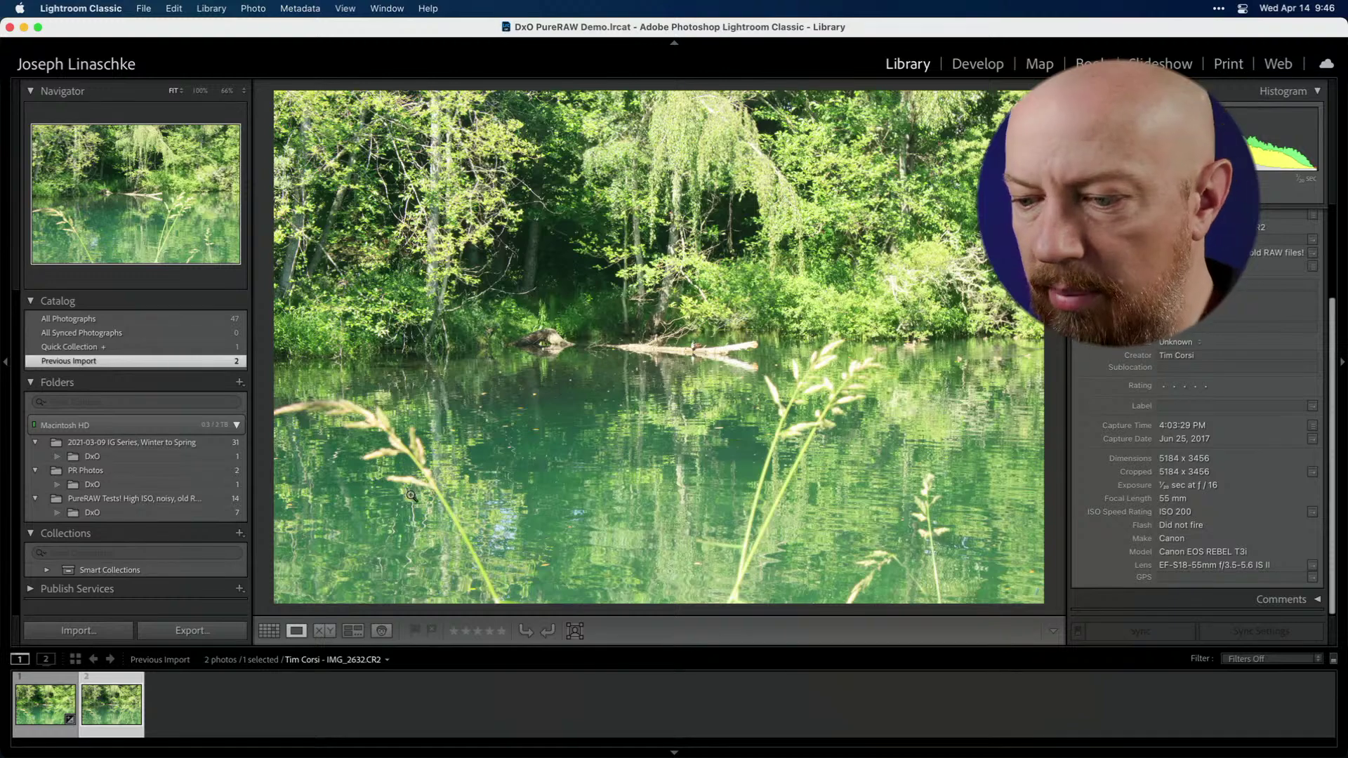
{"action": "key", "text": "shift+r"}
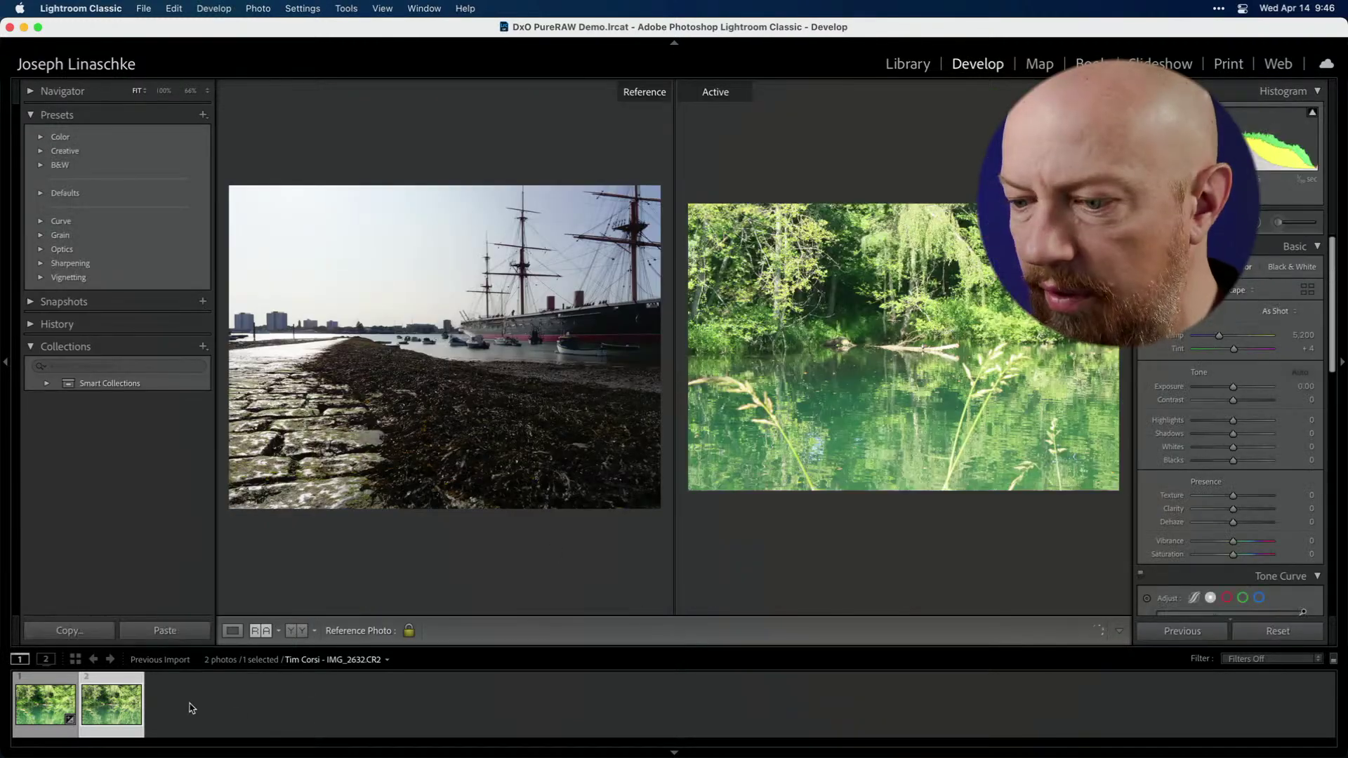
{"action": "left_click", "coordinate": [36, 705]}
{"action": "left_click_drag", "start_coordinate": [35, 705], "coordinate": [377, 440]}
- Enlarge both photos to 100% and align them on the fallen log with the duck to compare the foliage
{"action": "left_click", "coordinate": [536, 347]}
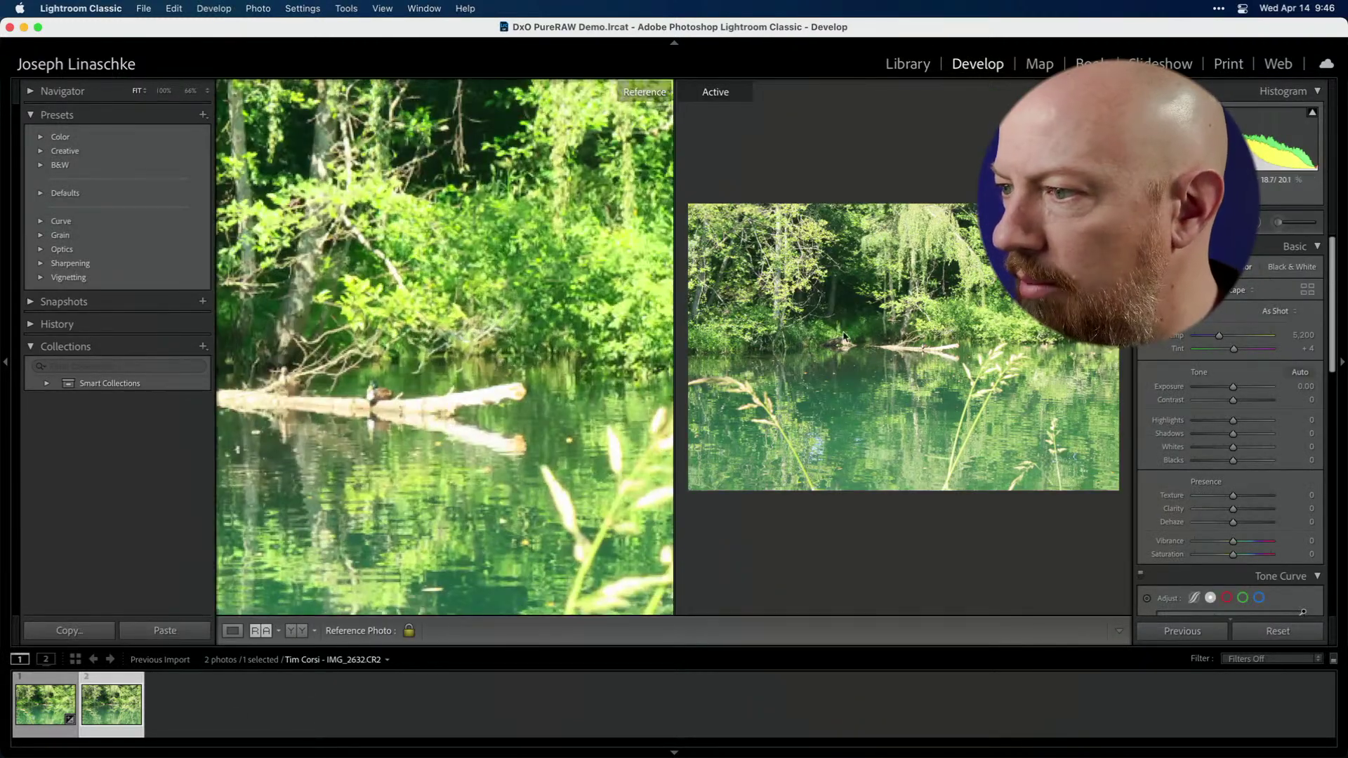
{"action": "left_click_drag", "start_coordinate": [886, 334], "coordinate": [764, 307]}
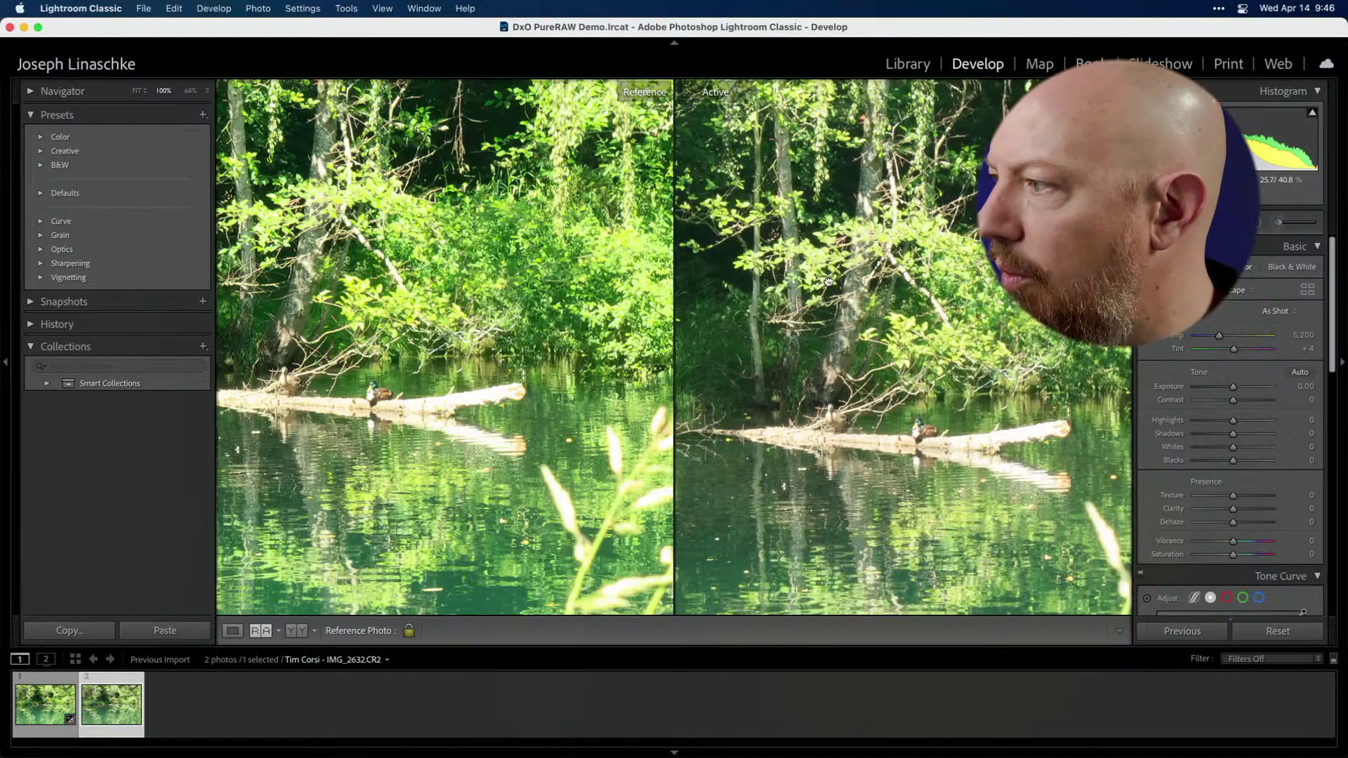
{"action": "left_click_drag", "start_coordinate": [463, 271], "coordinate": [472, 282]}
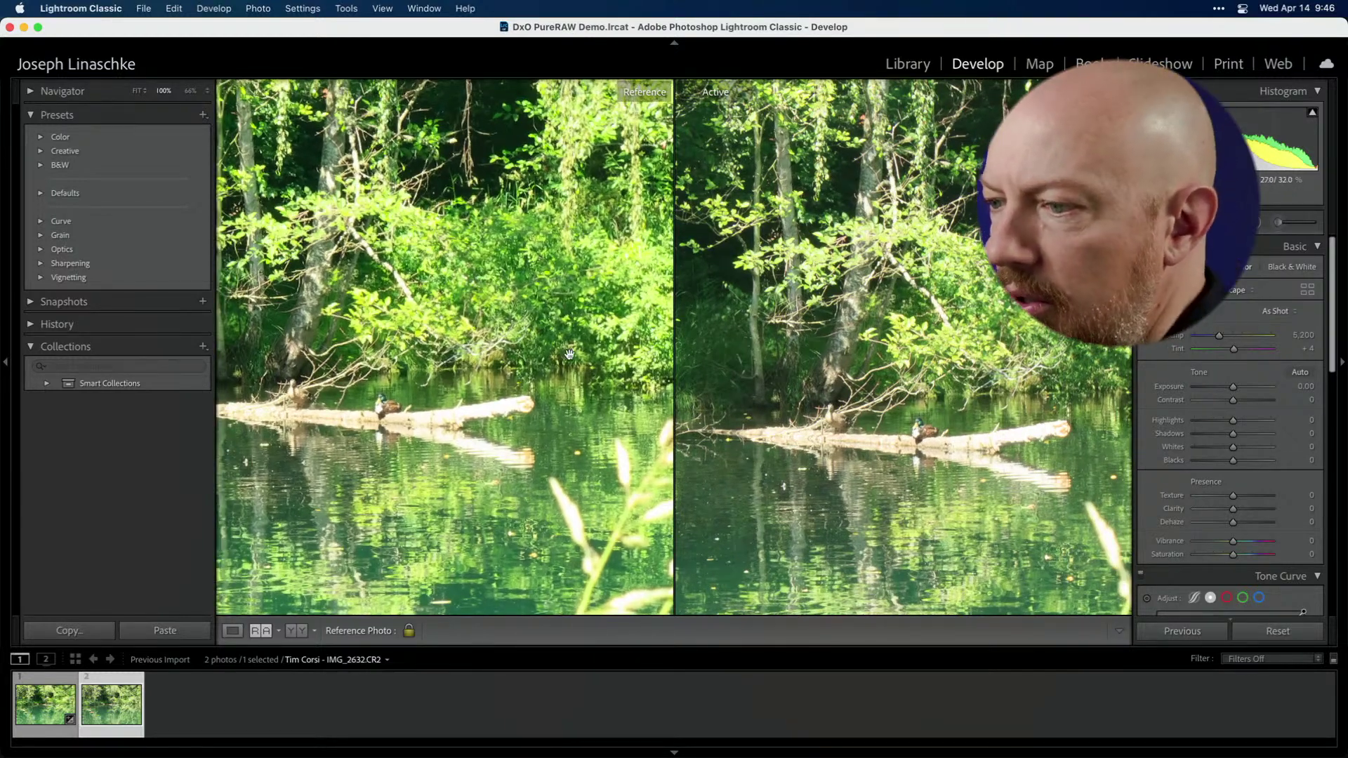
{"action": "left_click_drag", "start_coordinate": [397, 219], "coordinate": [405, 296]}
{"action": "left_click_drag", "start_coordinate": [839, 234], "coordinate": [839, 309]}
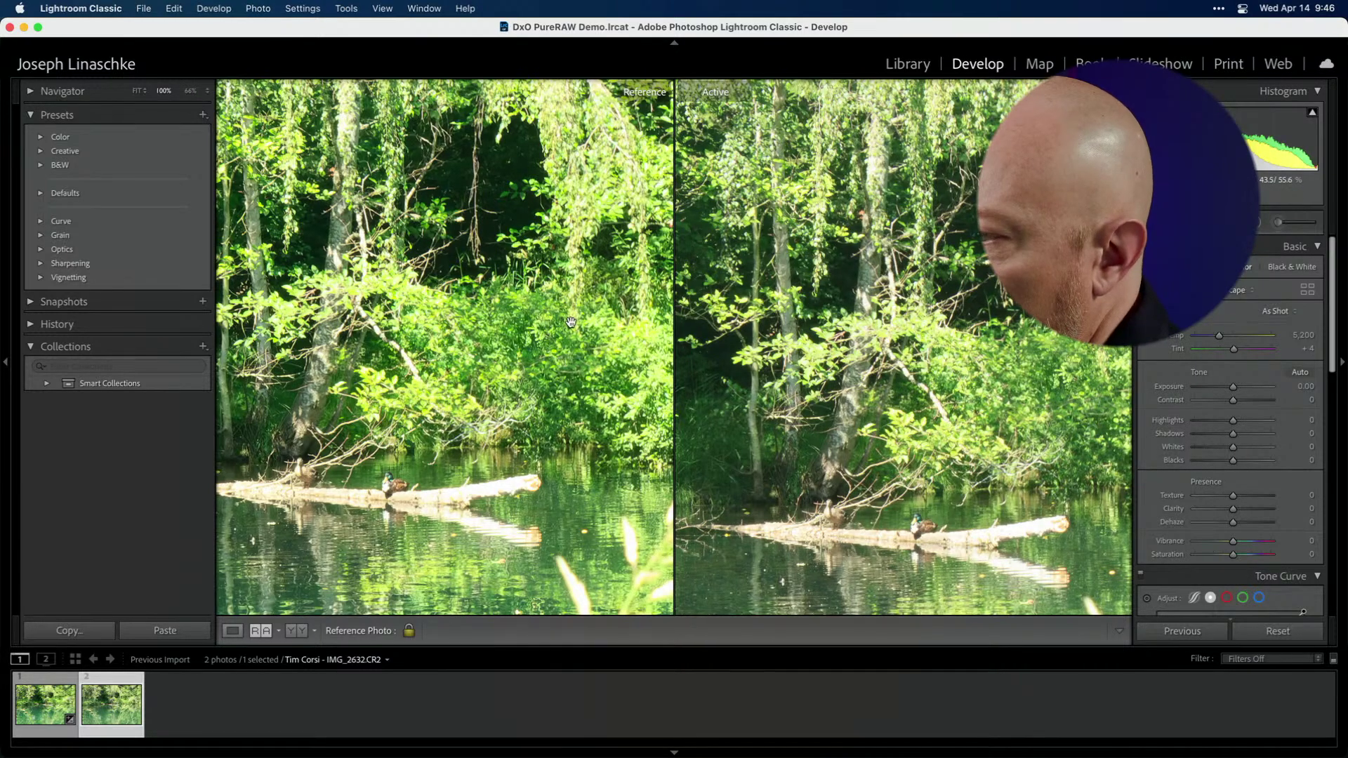
- Compare the tall grass stalks and the bushes along the far bank at 100% in both photos
{"action": "scroll", "coordinate": [576, 313], "scroll_direction": "right", "scroll_amount": 5}
{"action": "scroll", "coordinate": [576, 312], "scroll_direction": "down", "scroll_amount": 3}
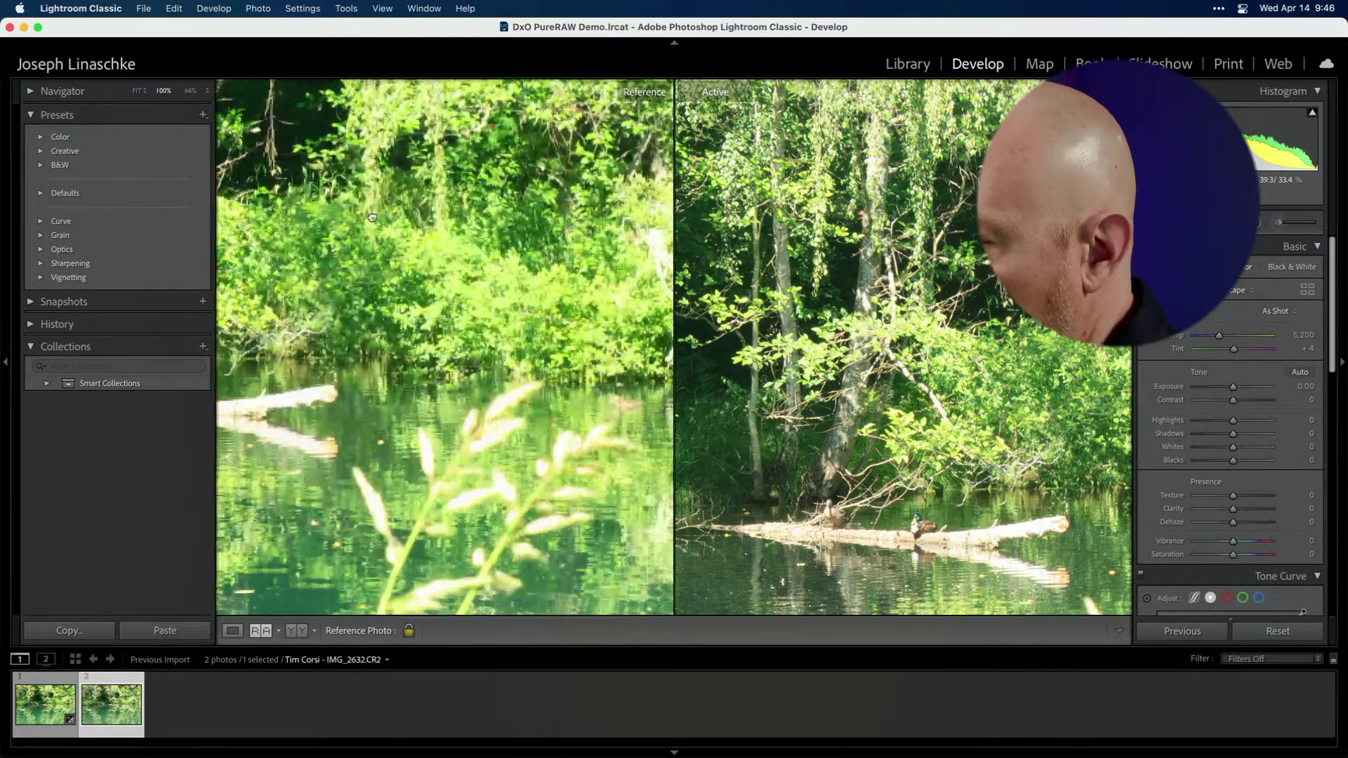
{"action": "scroll", "coordinate": [509, 363], "scroll_direction": "right", "scroll_amount": 2}
{"action": "scroll", "coordinate": [861, 360], "scroll_direction": "down", "scroll_amount": 5}
{"action": "scroll", "coordinate": [861, 359], "scroll_direction": "right", "scroll_amount": 3}
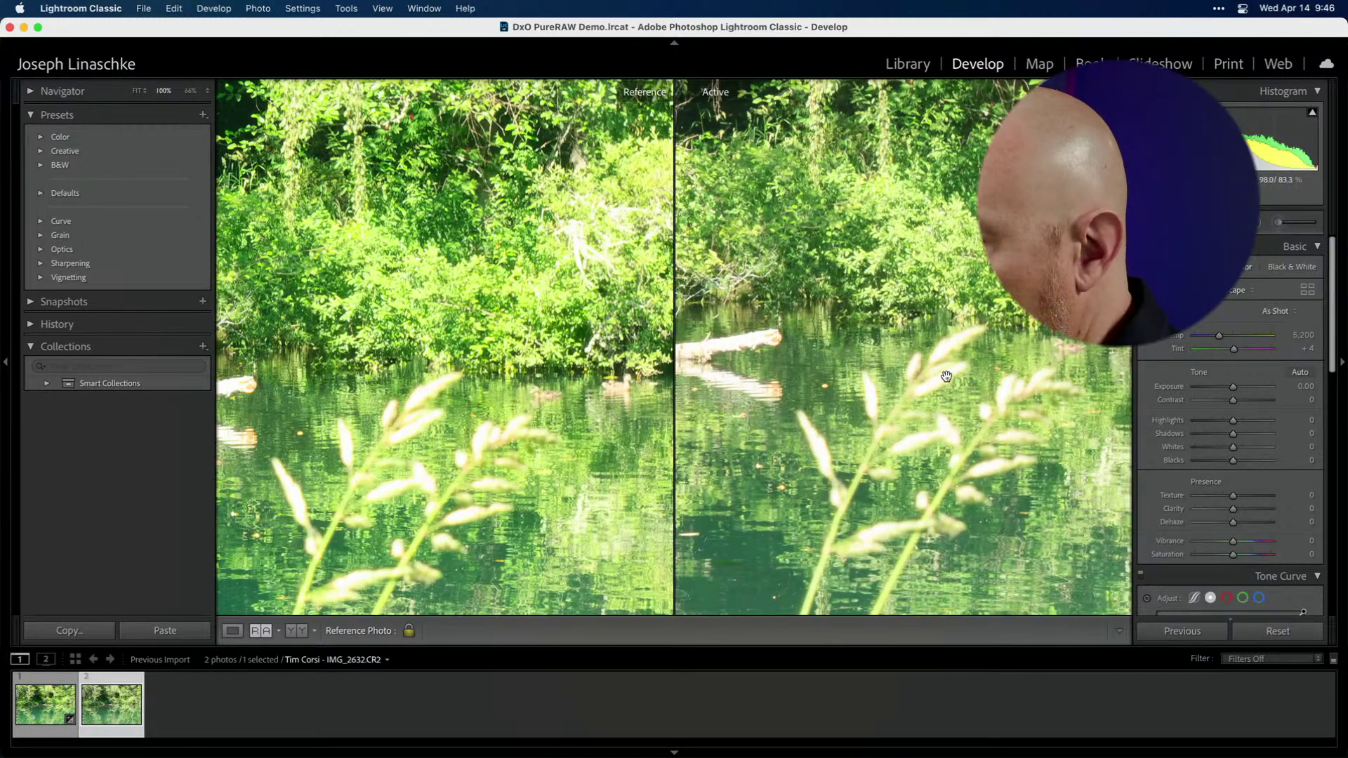
{"action": "left_click_drag", "start_coordinate": [985, 359], "coordinate": [905, 393]}
{"action": "scroll", "coordinate": [905, 393], "scroll_direction": "down", "scroll_amount": 3}
{"action": "scroll", "coordinate": [867, 420], "scroll_direction": "down", "scroll_amount": 1}
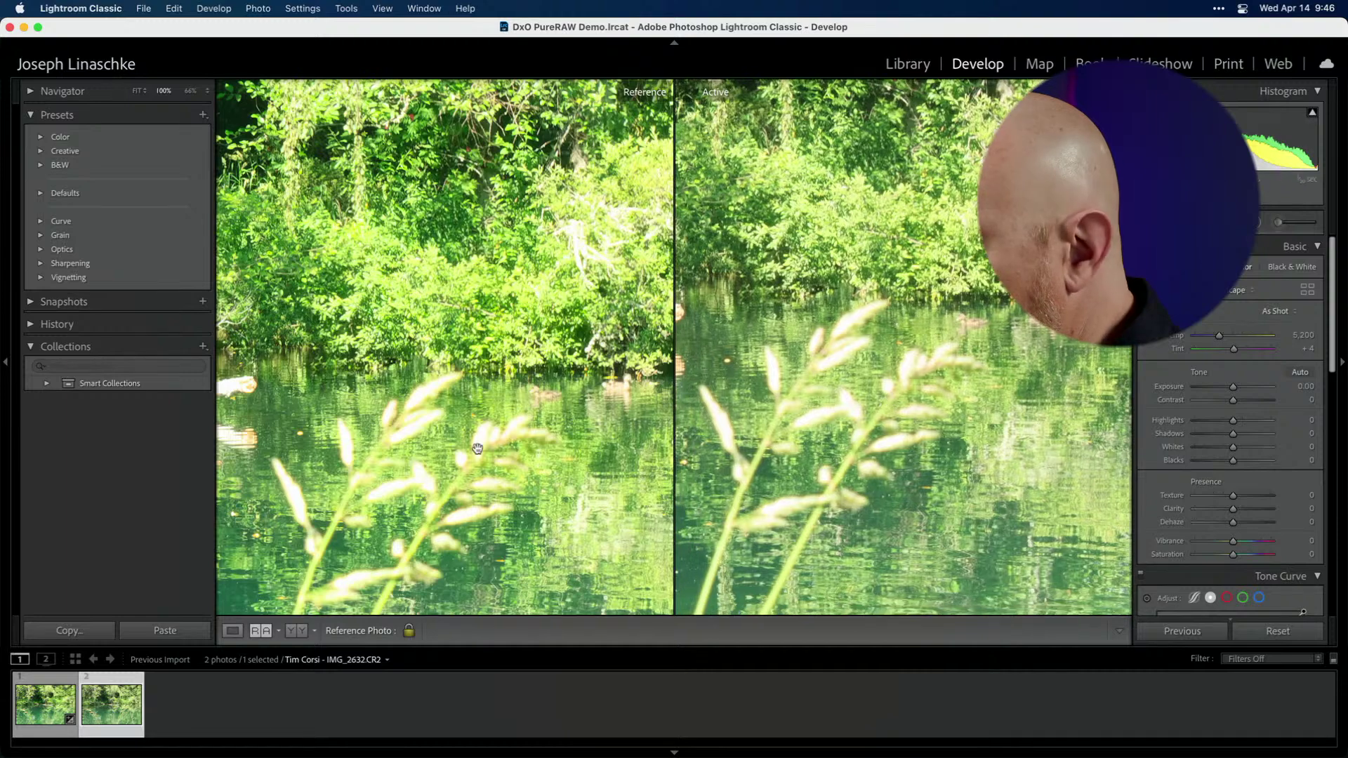
{"action": "scroll", "coordinate": [459, 435], "scroll_direction": "down", "scroll_amount": 2}
{"action": "scroll", "coordinate": [459, 435], "scroll_direction": "left", "scroll_amount": 1}
{"action": "scroll", "coordinate": [459, 435], "scroll_direction": "down", "scroll_amount": 2}
{"action": "scroll", "coordinate": [821, 432], "scroll_direction": "down", "scroll_amount": 2}
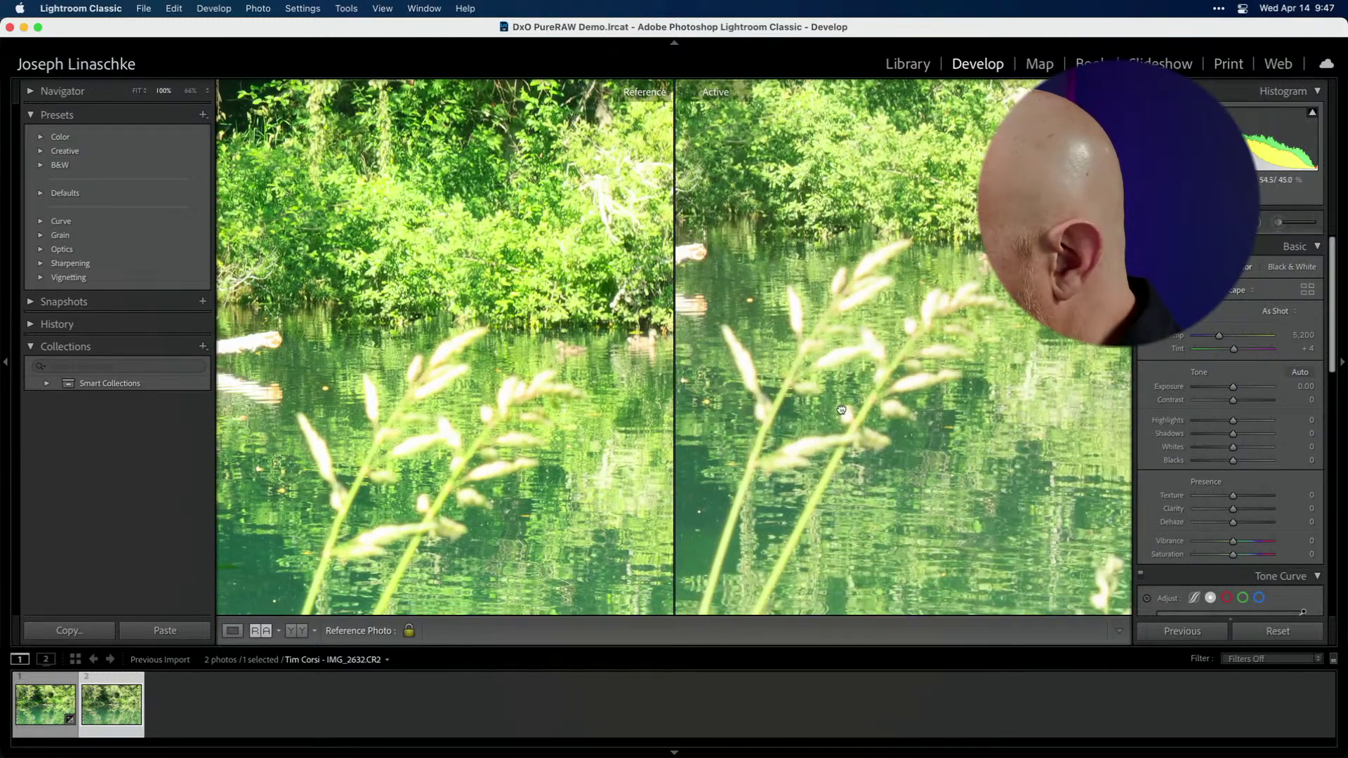
- Compare the small lone grass stalk and the rippled water near the photo's lower-right corner in both versions
{"action": "scroll", "coordinate": [842, 407], "scroll_direction": "down", "scroll_amount": 2}
{"action": "scroll", "coordinate": [863, 365], "scroll_direction": "down", "scroll_amount": 5}
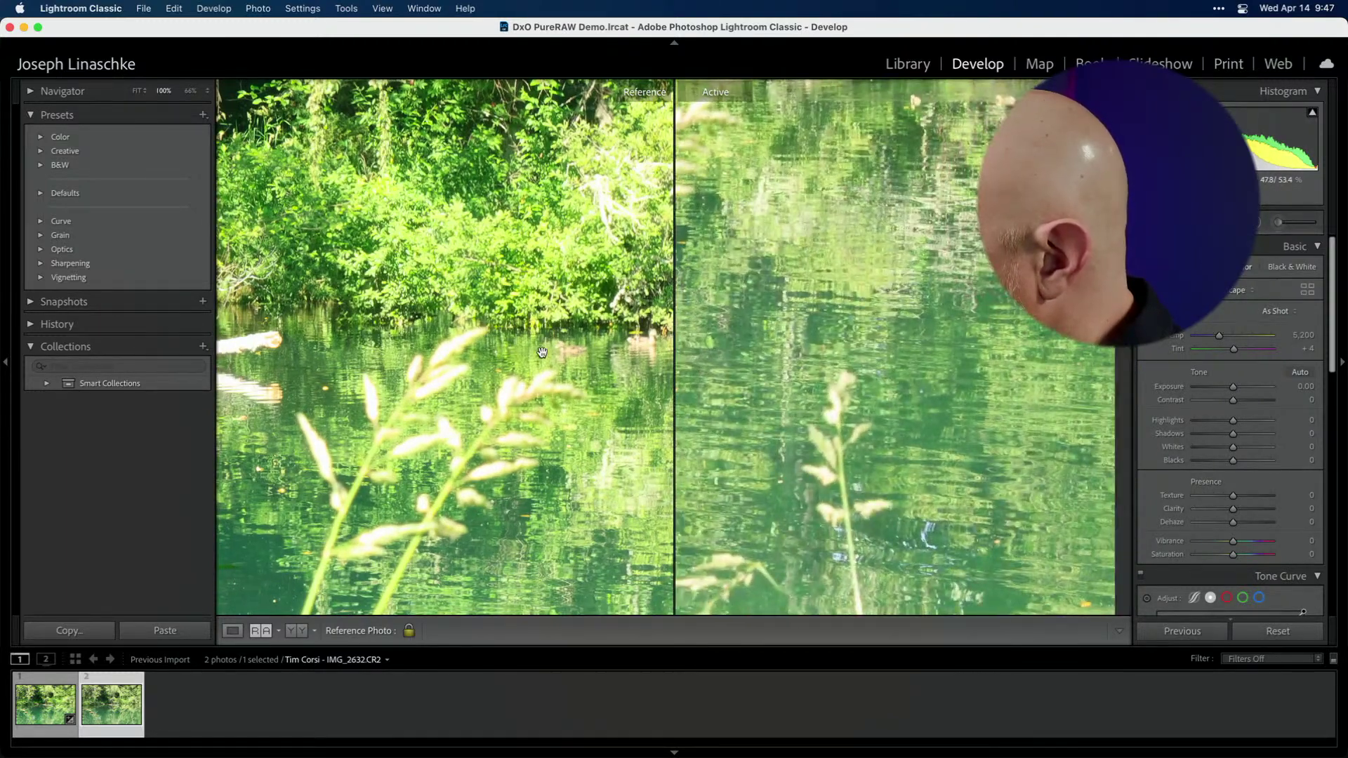
{"action": "scroll", "coordinate": [378, 242], "scroll_direction": "down", "scroll_amount": 3}
{"action": "scroll", "coordinate": [378, 242], "scroll_direction": "right", "scroll_amount": 1}
{"action": "scroll", "coordinate": [466, 344], "scroll_direction": "down", "scroll_amount": 2}
{"action": "scroll", "coordinate": [466, 343], "scroll_direction": "right", "scroll_amount": 2}
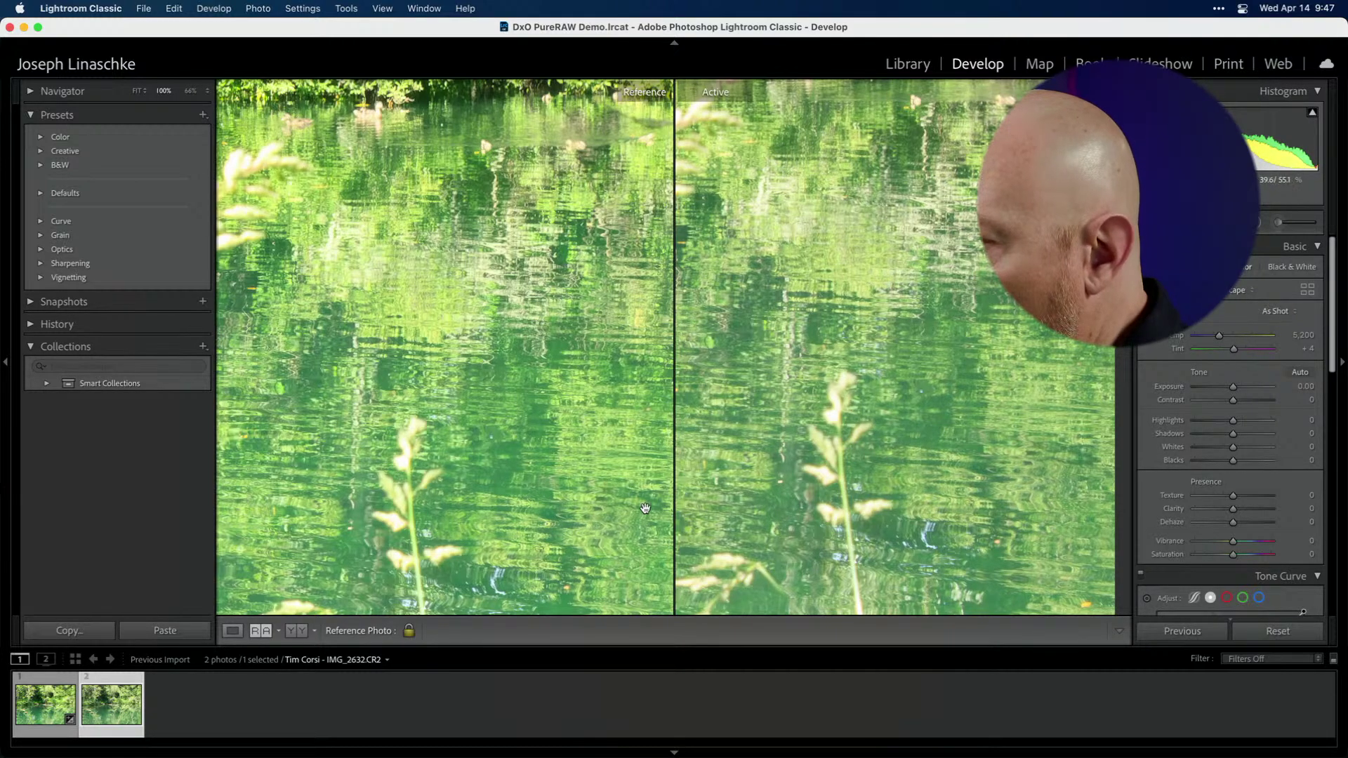
- Return both photos to the fitted view and set the active CR2's Saturation to +25
{"action": "left_click", "coordinate": [965, 516]}
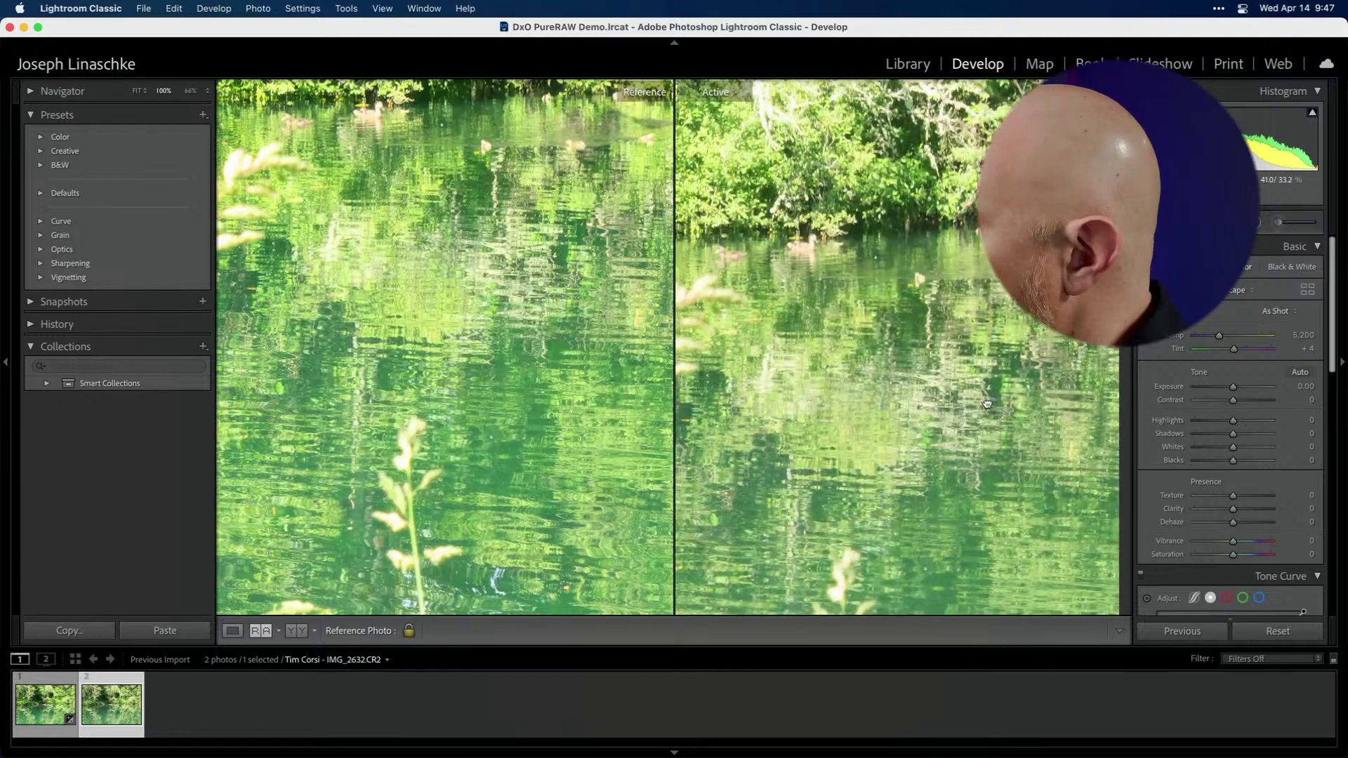
{"action": "left_click", "coordinate": [476, 345]}
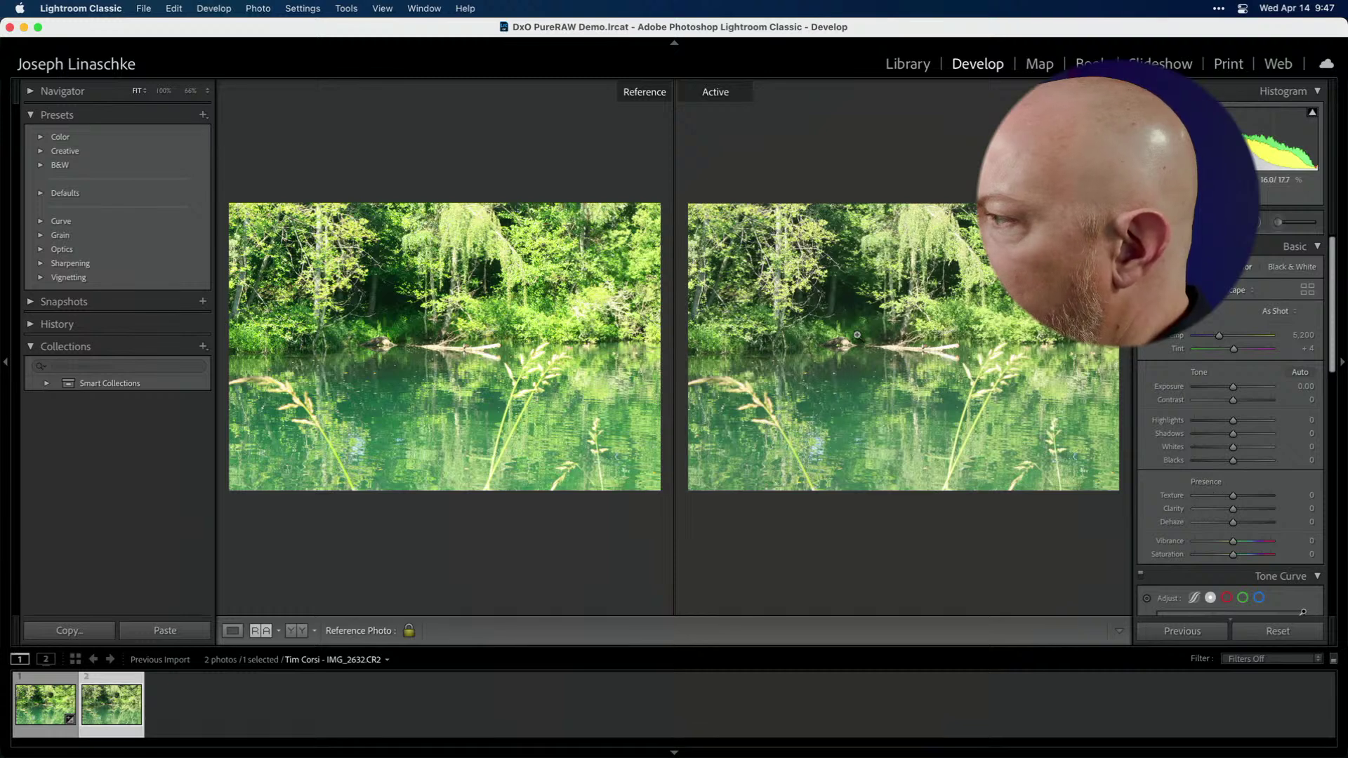
{"action": "scroll", "coordinate": [1236, 456], "scroll_direction": "down", "scroll_amount": 3}
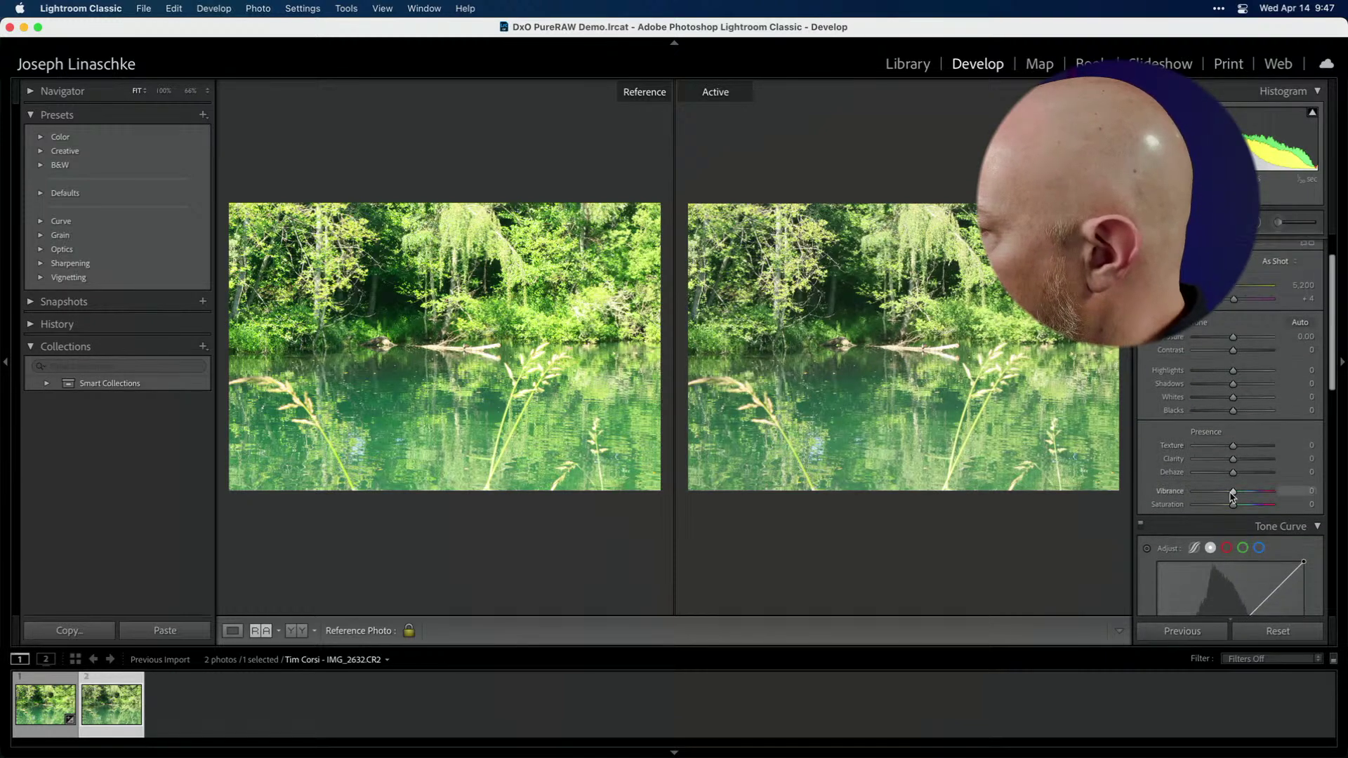
{"action": "left_click_drag", "start_coordinate": [1232, 504], "coordinate": [1243, 507]}
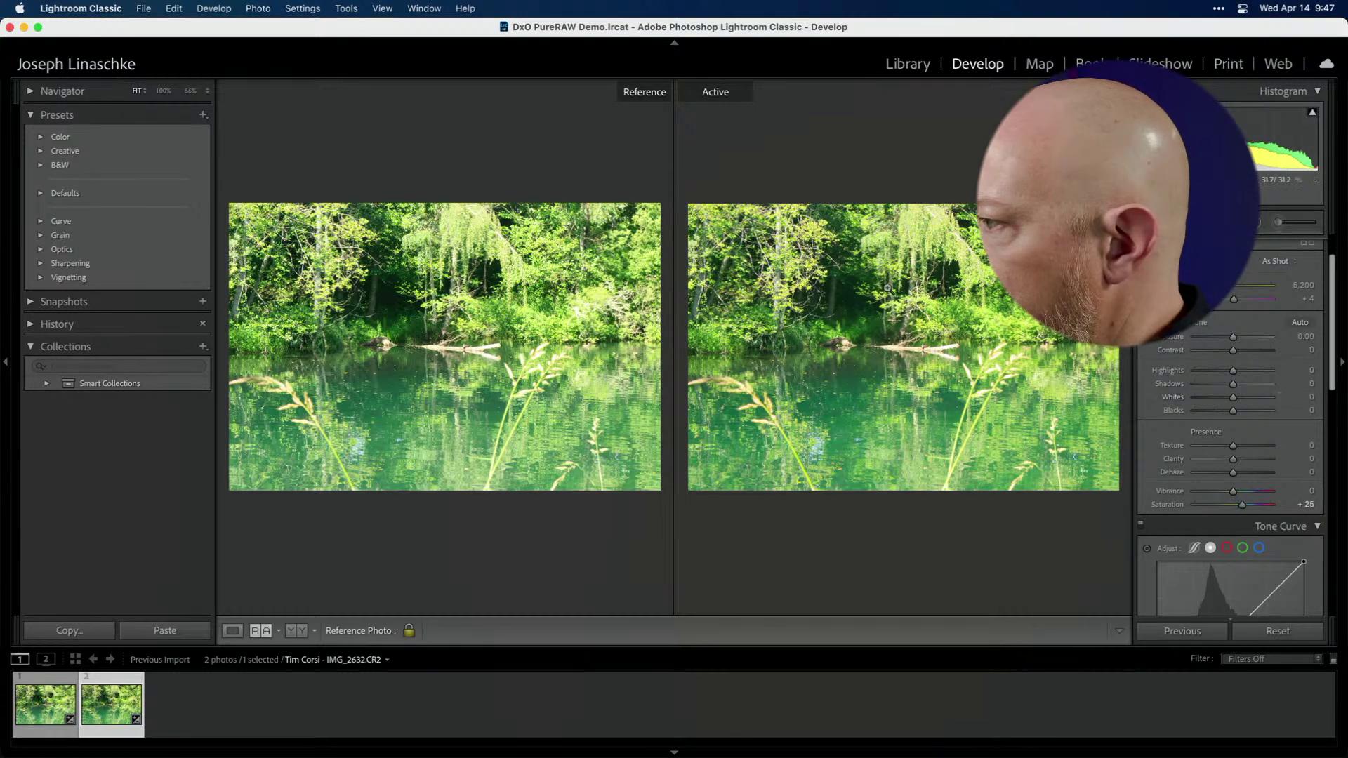
- Compare the shaded trees and the driftwood stump at 100% in both photos, and return both to the fitted view
{"action": "left_click", "coordinate": [848, 280]}
{"action": "left_click_drag", "start_coordinate": [765, 304], "coordinate": [804, 275]}
{"action": "left_click", "coordinate": [389, 319]}
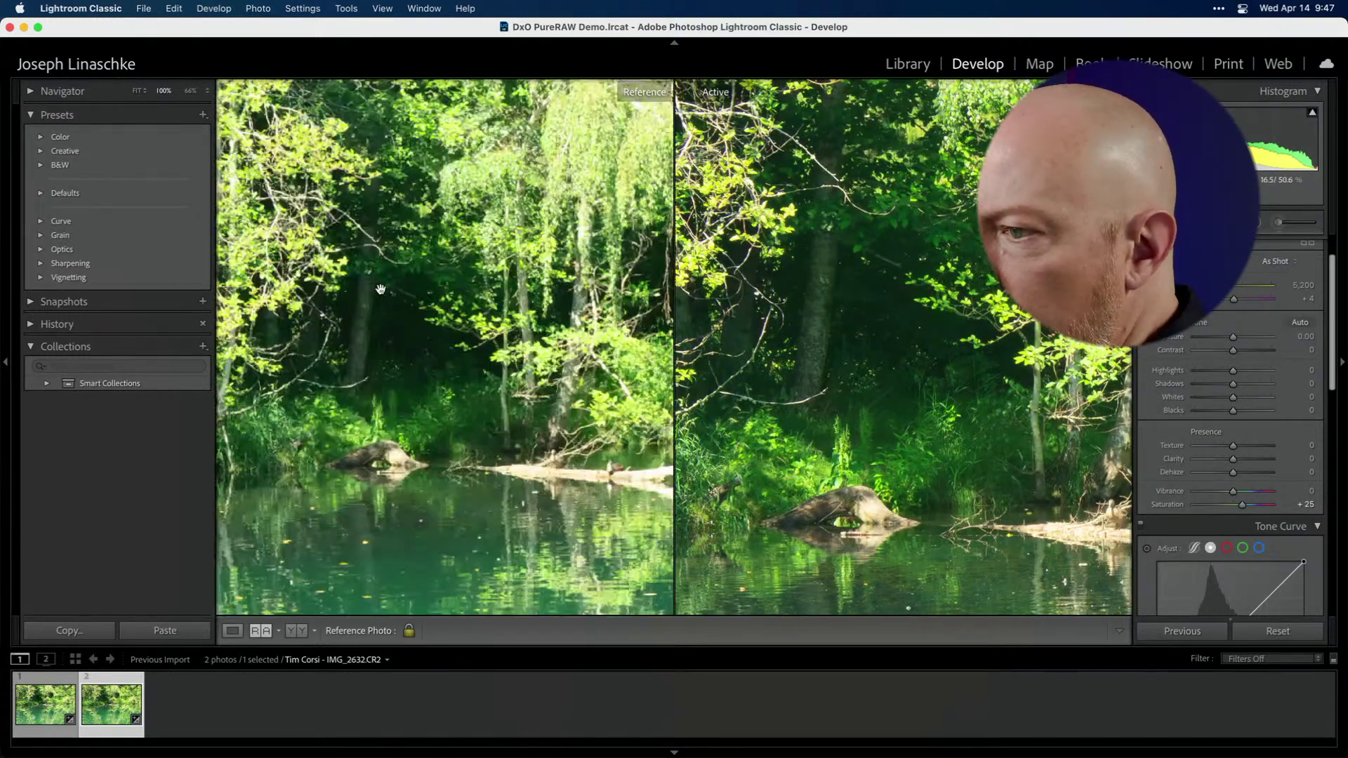
{"action": "left_click_drag", "start_coordinate": [390, 320], "coordinate": [435, 302]}
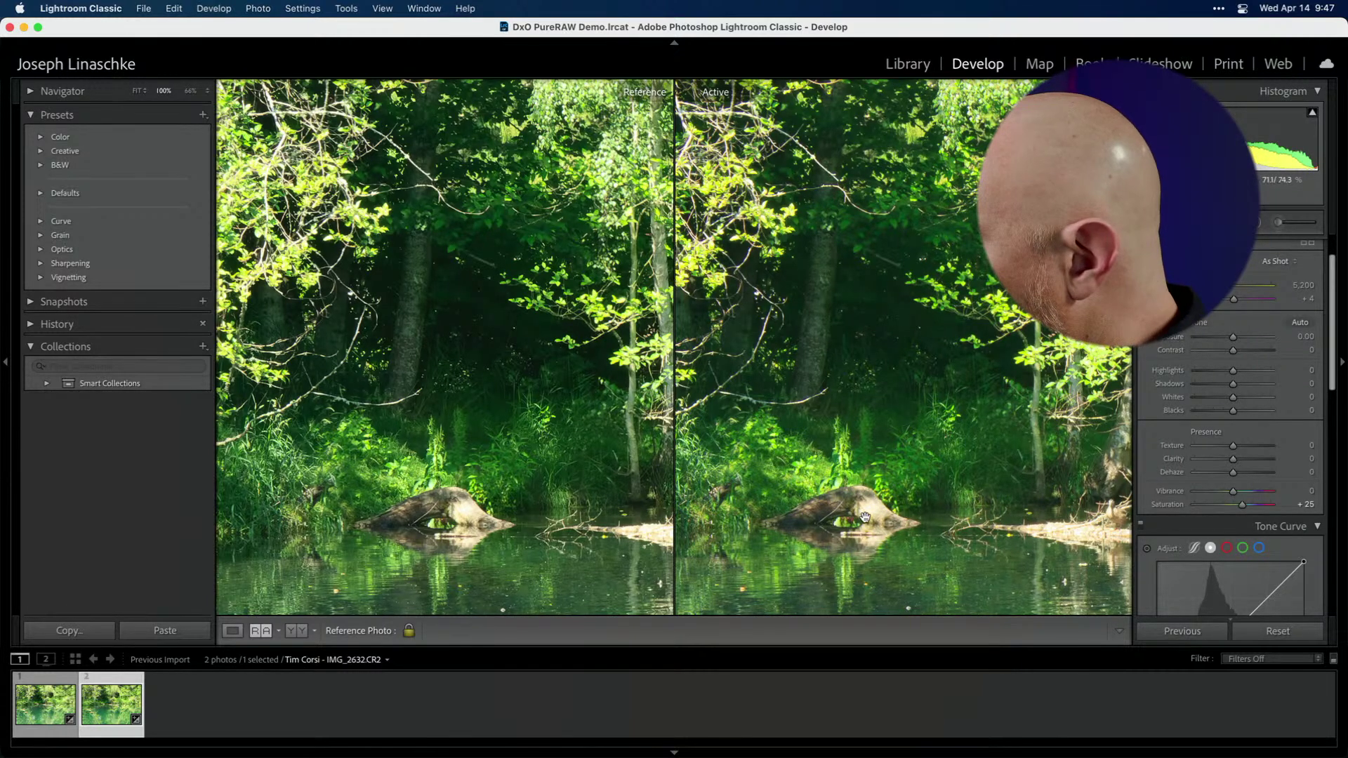
{"action": "left_click_drag", "start_coordinate": [476, 518], "coordinate": [468, 503]}
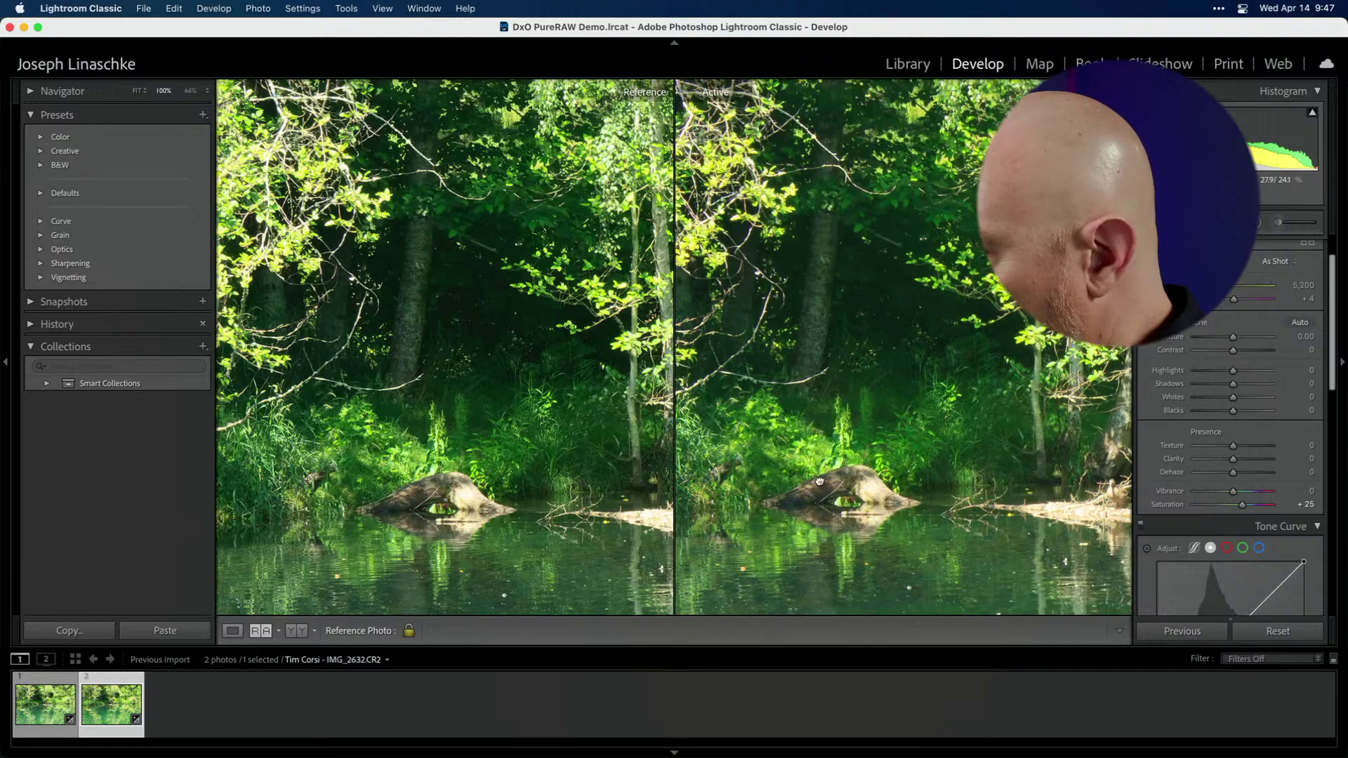
{"action": "left_click_drag", "start_coordinate": [818, 502], "coordinate": [819, 480]}
{"action": "left_click_drag", "start_coordinate": [452, 356], "coordinate": [414, 363]}
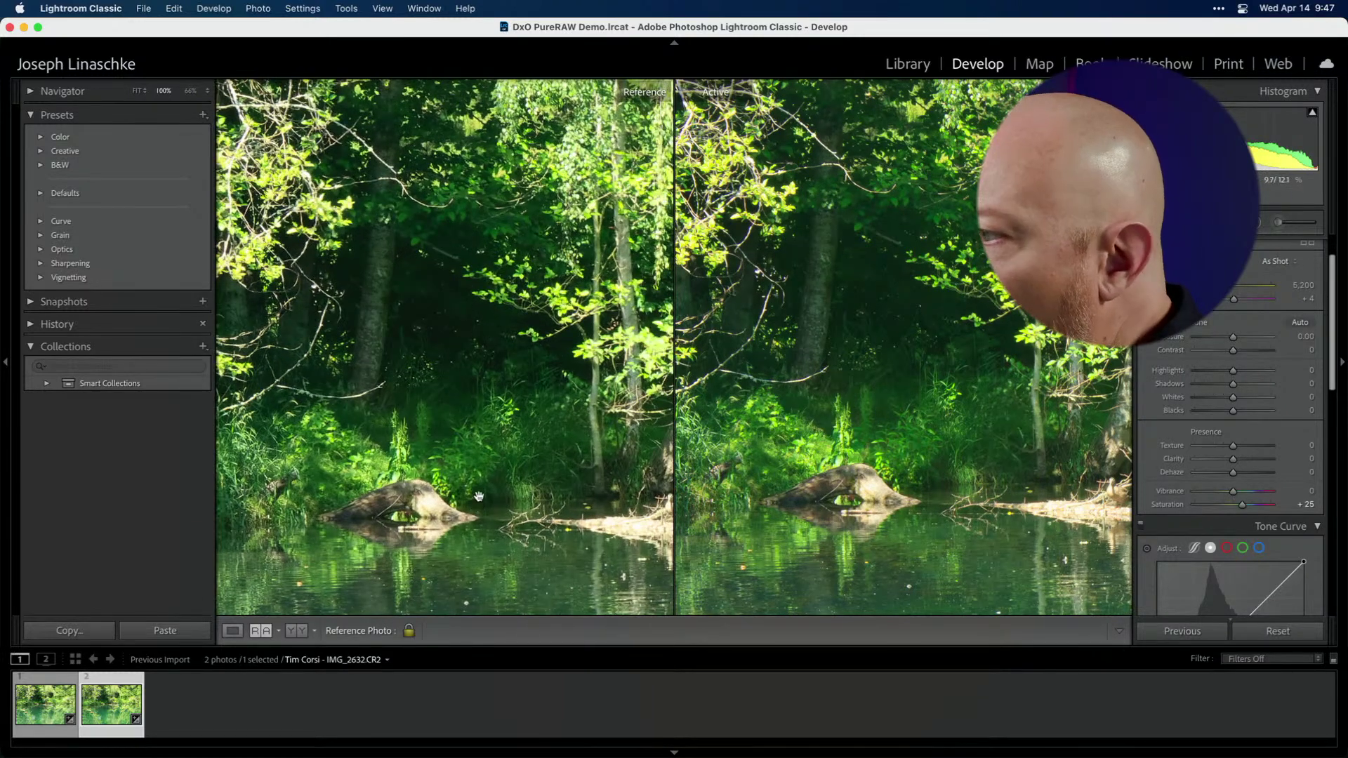
{"action": "left_click", "coordinate": [446, 352]}
{"action": "left_click", "coordinate": [851, 247]}
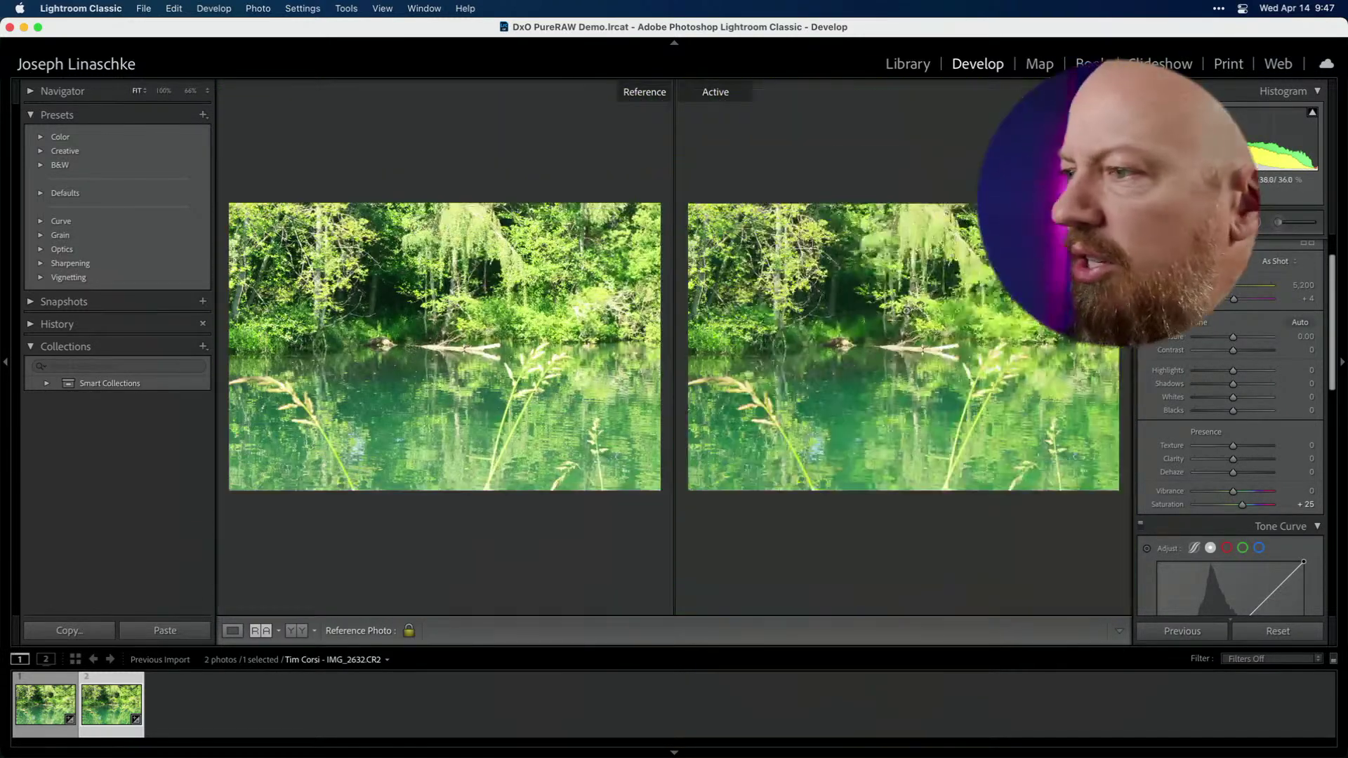